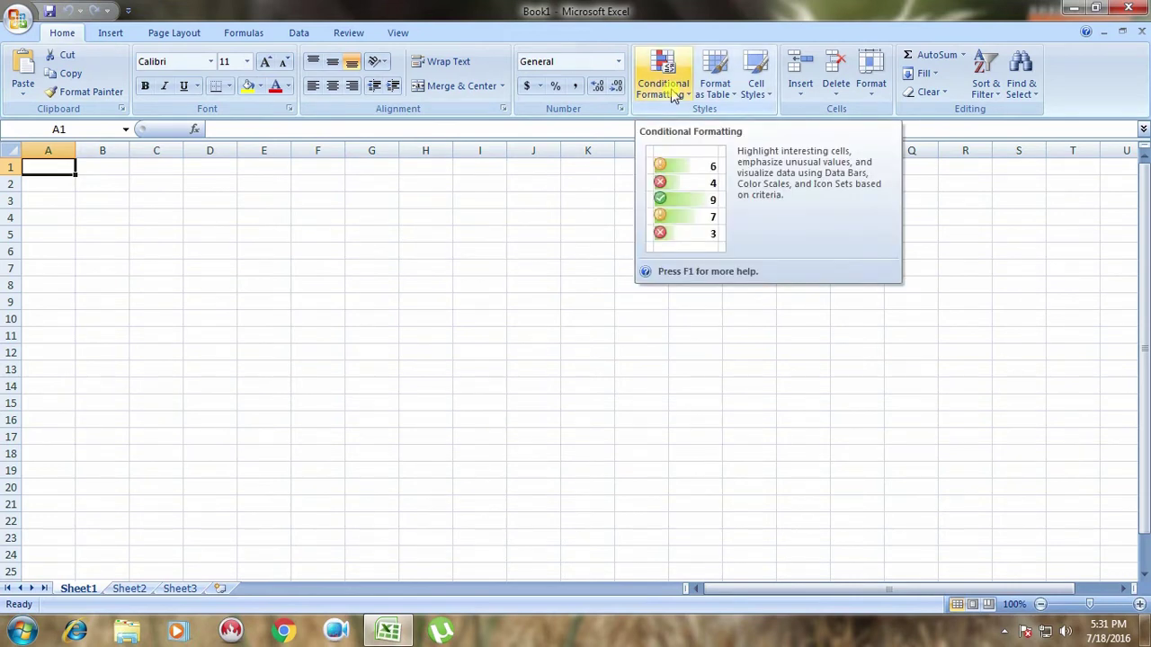
Open the DATA workbook from the Office Button's Recent Documents list.
{"action": "left_click", "coordinate": [231, 250]}
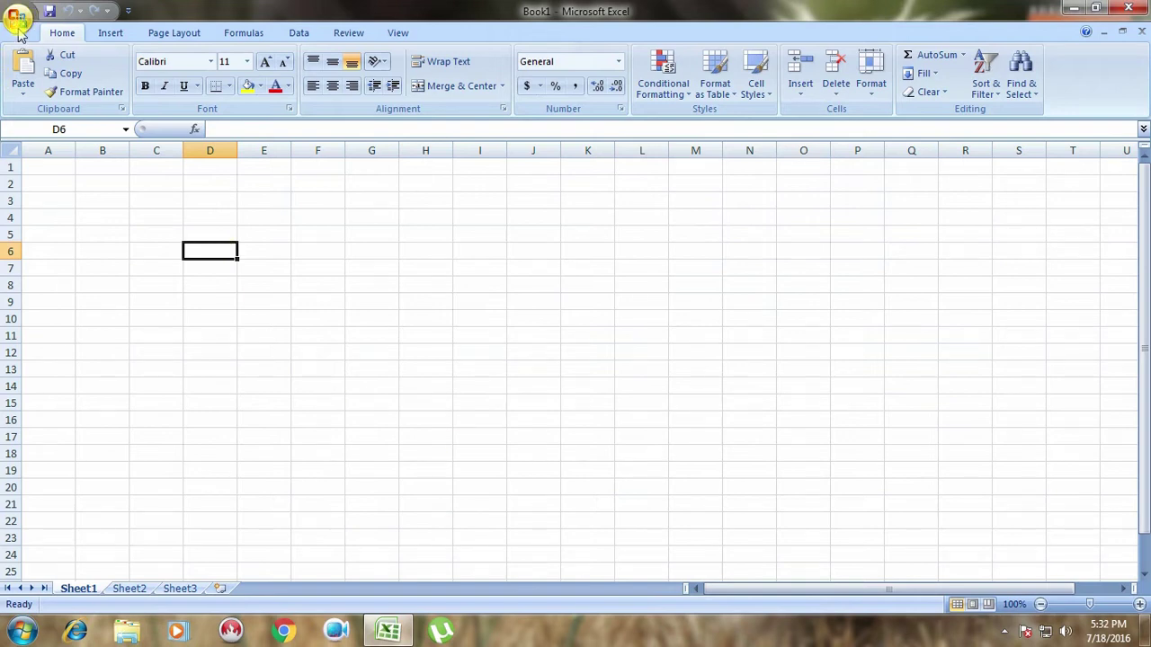
{"action": "left_click", "coordinate": [18, 18]}
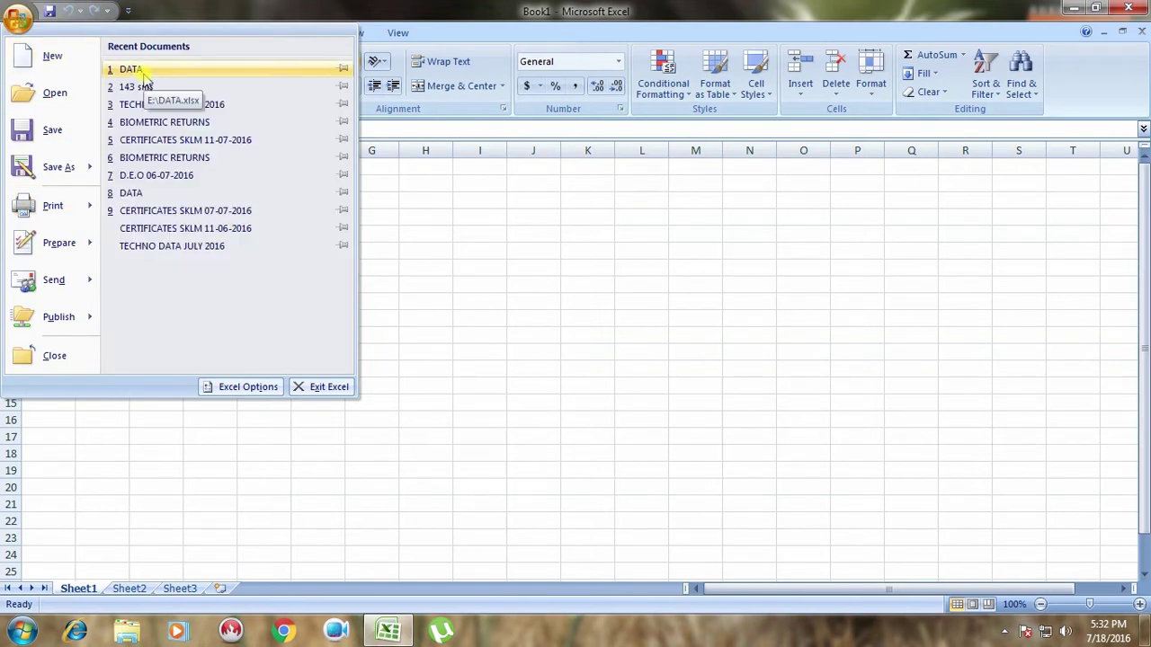
{"action": "left_click", "coordinate": [142, 72]}
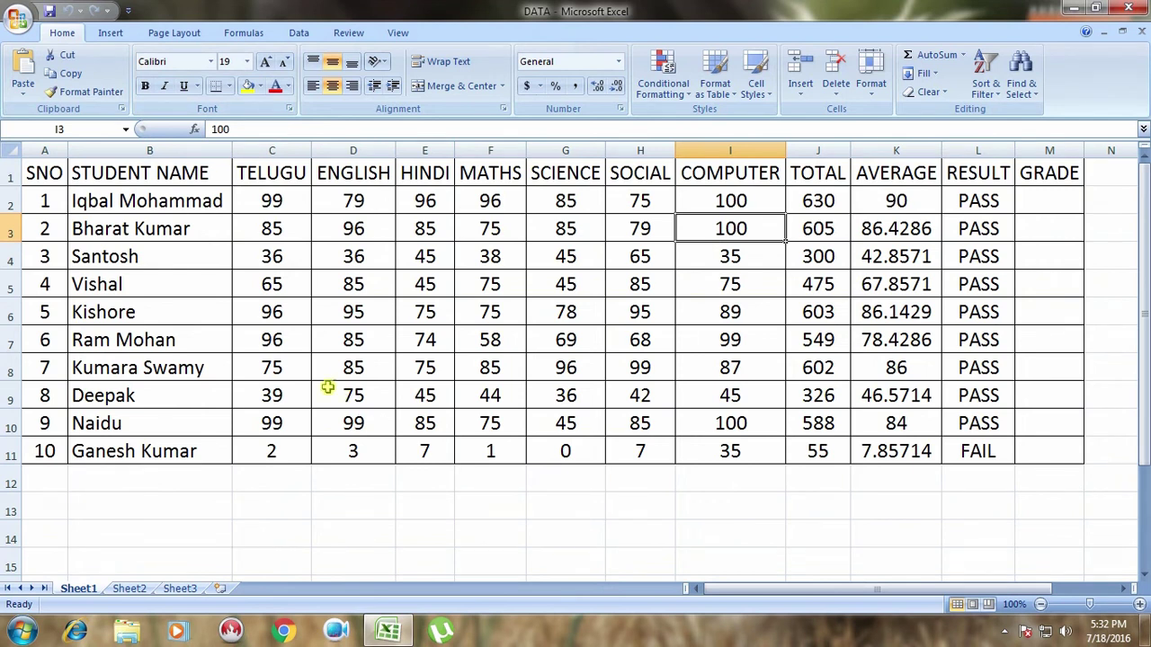
Add a Greater Than 90 rule with green fill and dark green text to marks C2:I11.
{"action": "left_click", "coordinate": [675, 97]}
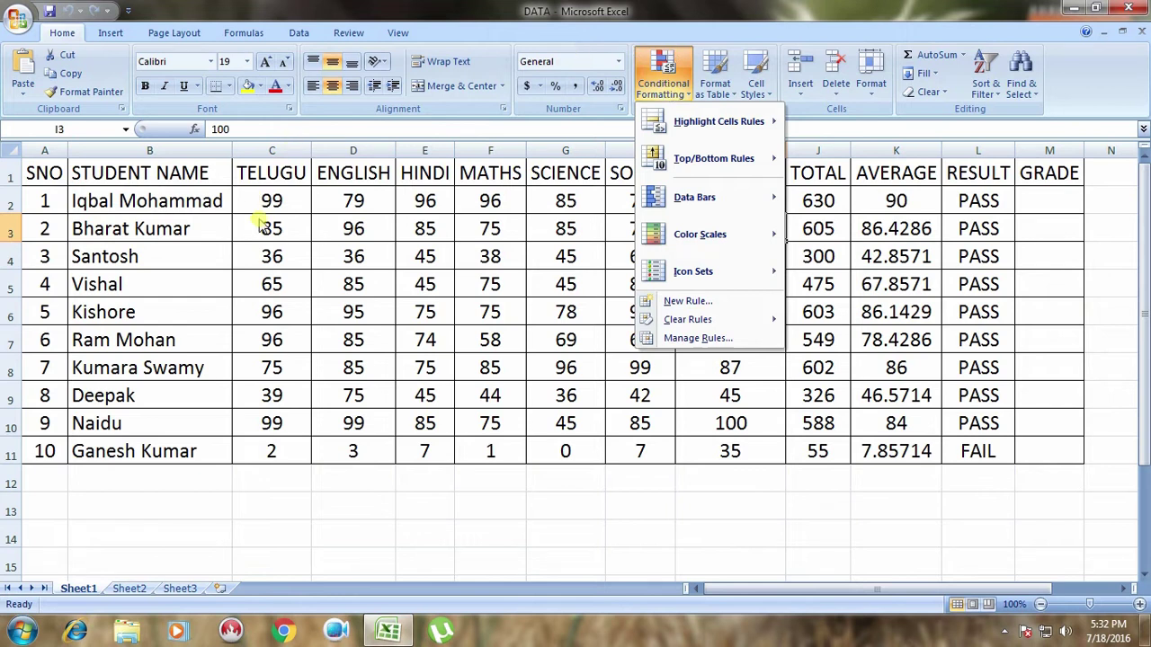
{"action": "left_click", "coordinate": [286, 202]}
{"action": "left_click", "coordinate": [292, 201]}
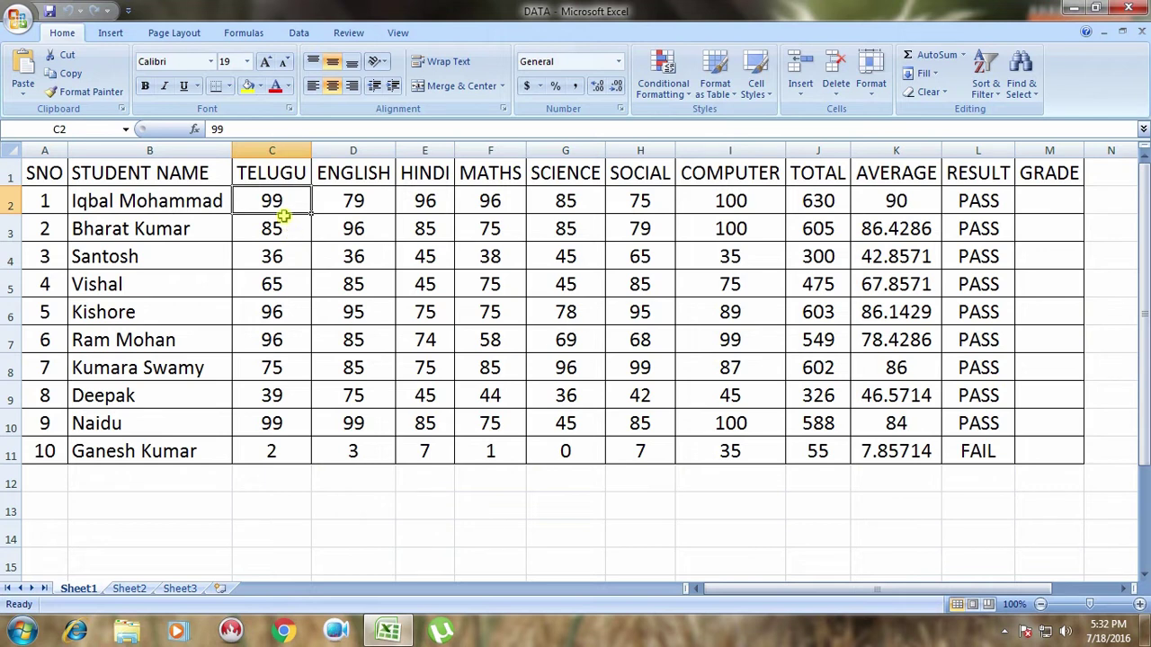
{"action": "left_click_drag", "start_coordinate": [256, 199], "coordinate": [730, 457]}
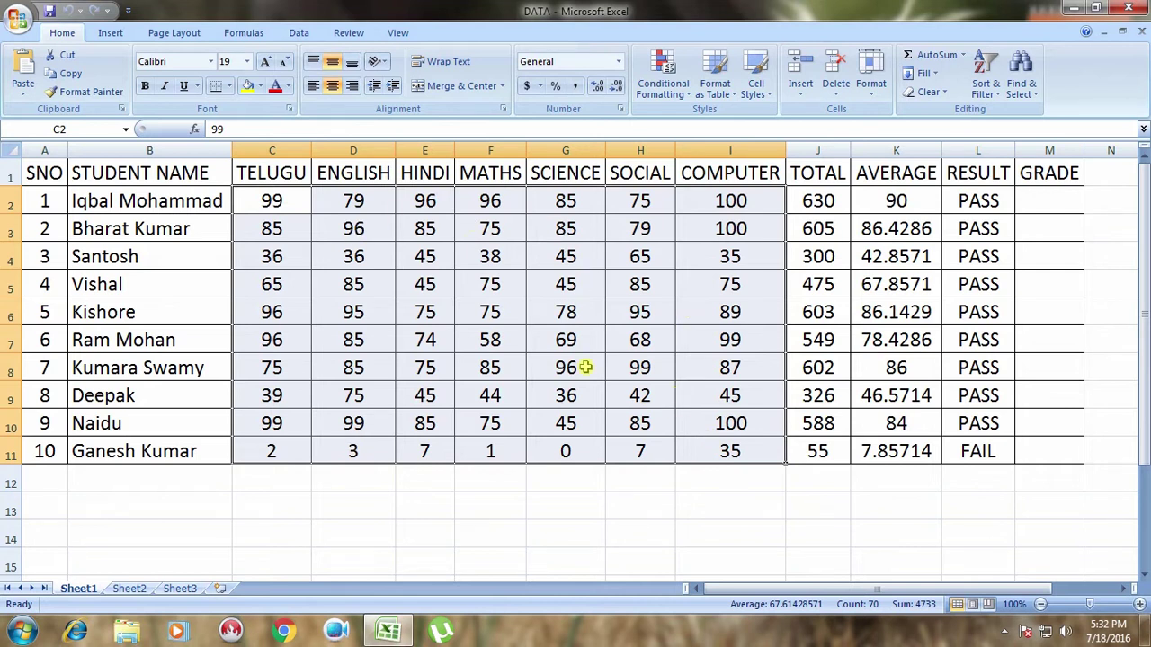
{"action": "left_click", "coordinate": [686, 97]}
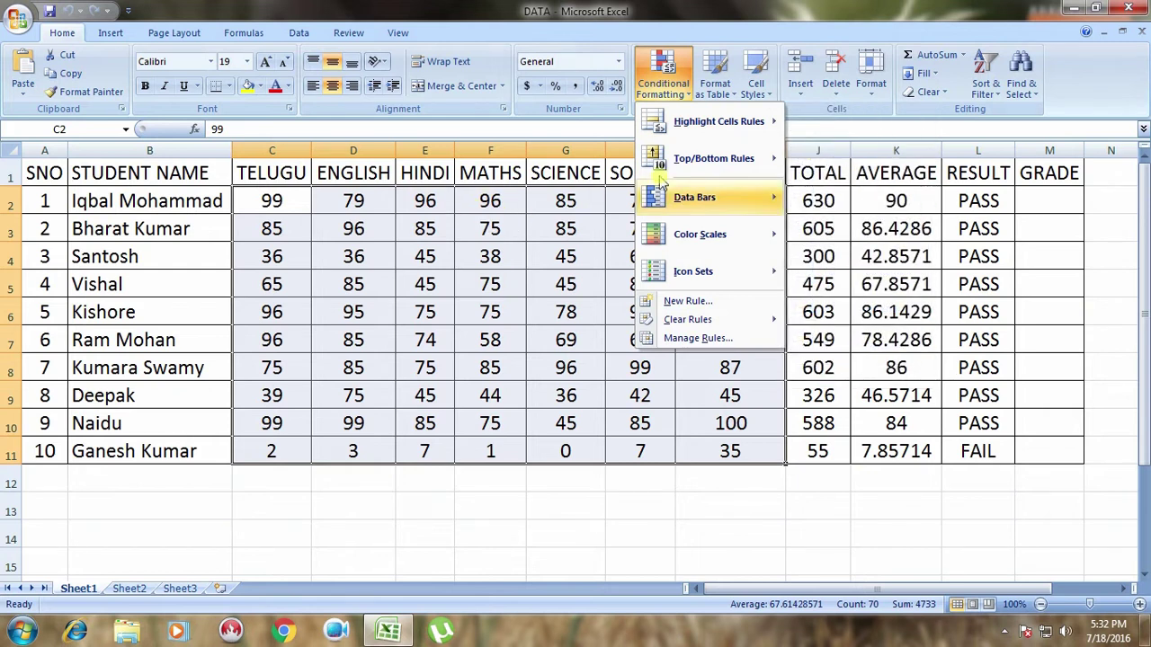
{"action": "mouse_move", "coordinate": [718, 121]}
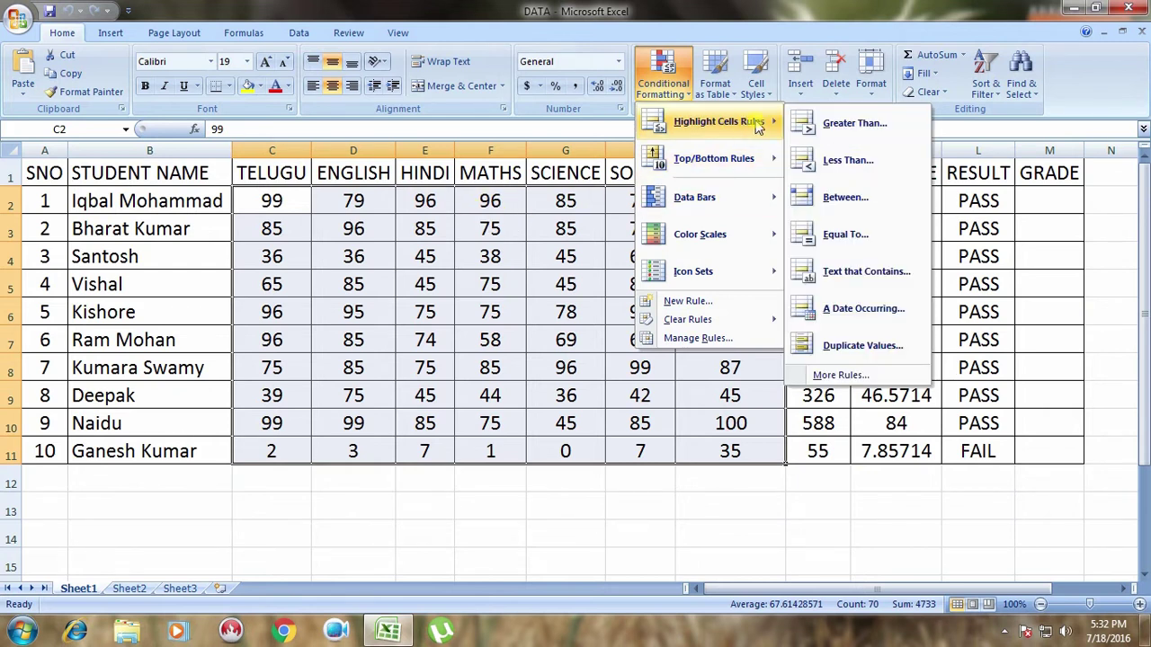
{"action": "left_click", "coordinate": [841, 123]}
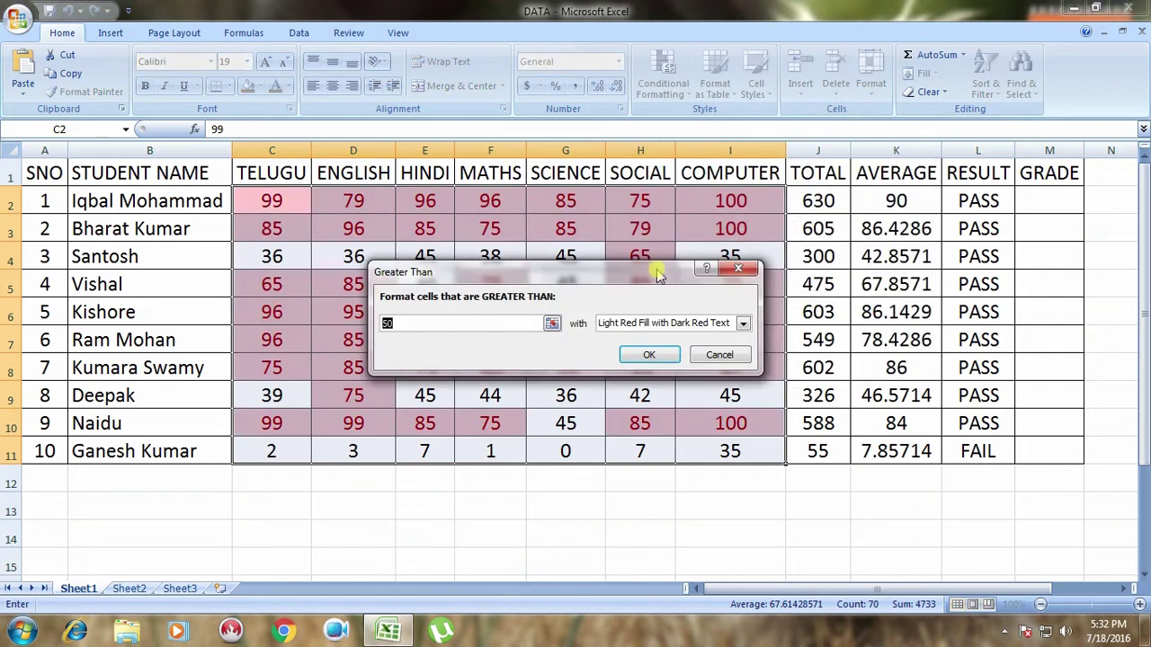
{"action": "type", "text": "9"}
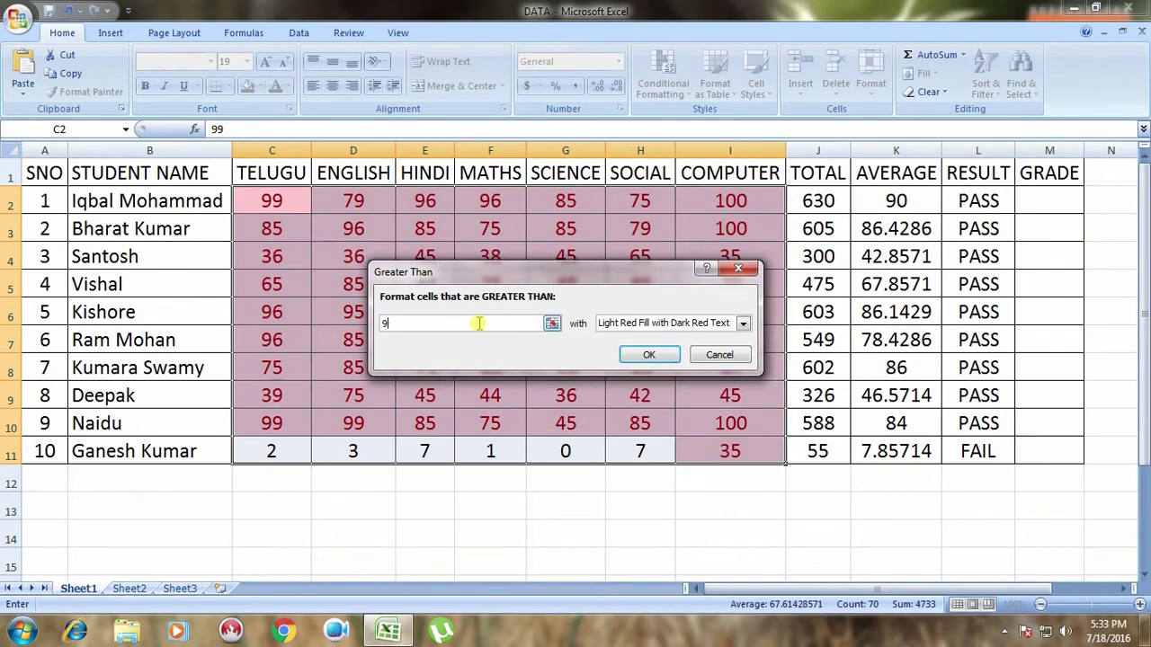
{"action": "type", "text": "0"}
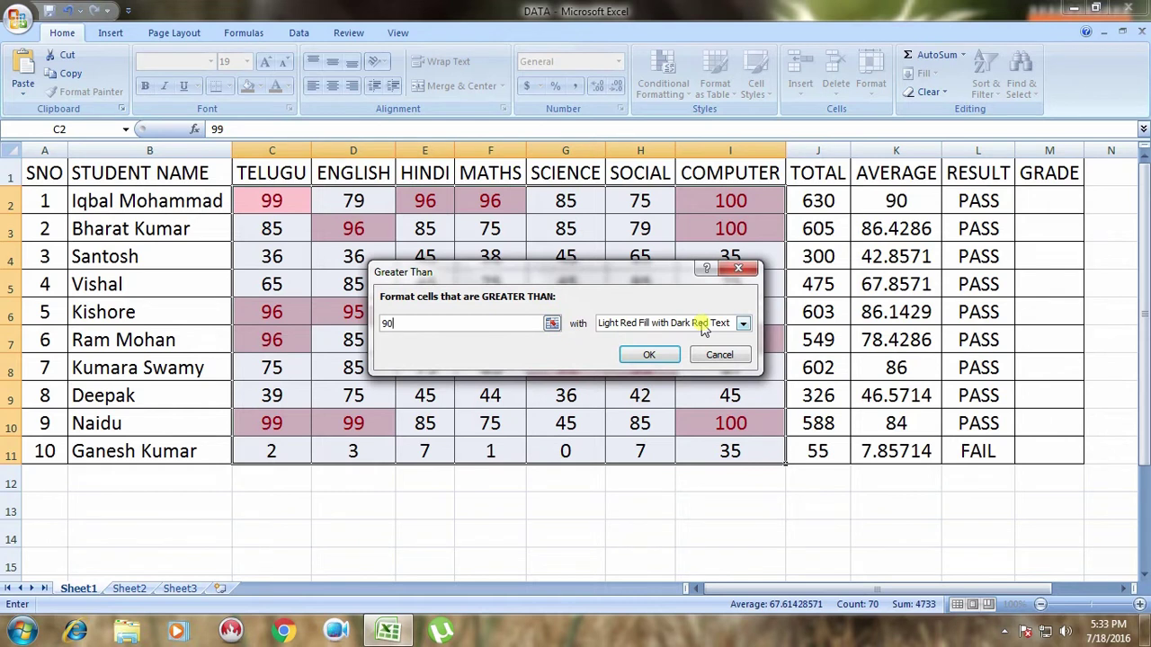
{"action": "left_click", "coordinate": [704, 329]}
{"action": "left_click", "coordinate": [651, 363]}
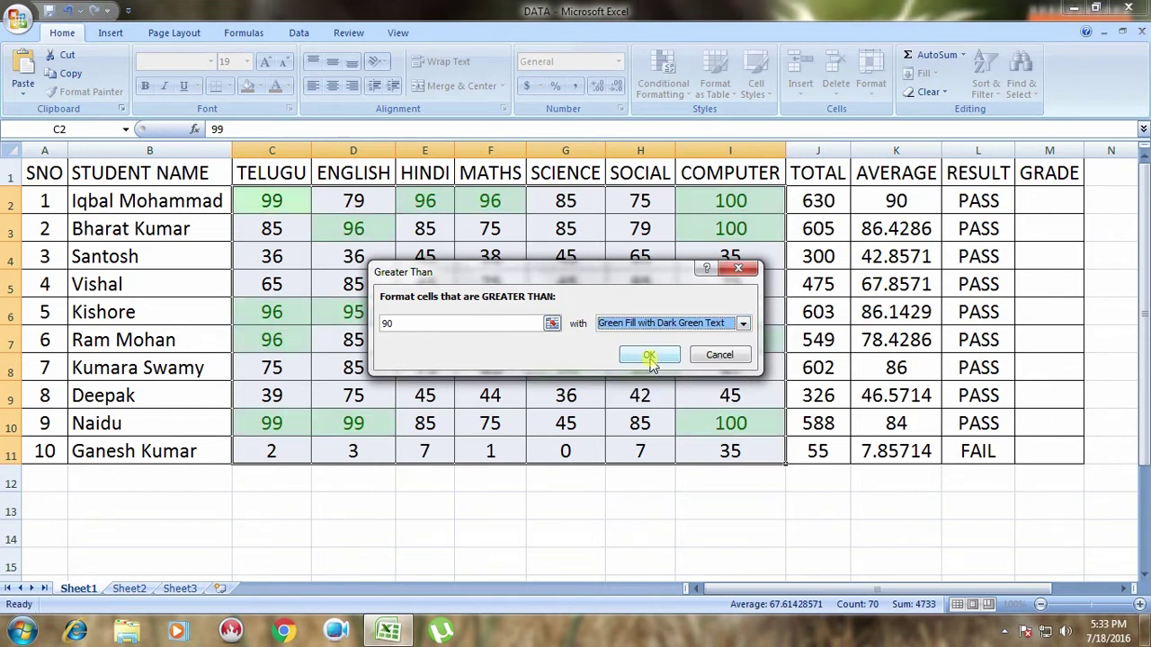
{"action": "left_click", "coordinate": [649, 356]}
{"action": "left_click", "coordinate": [662, 504]}
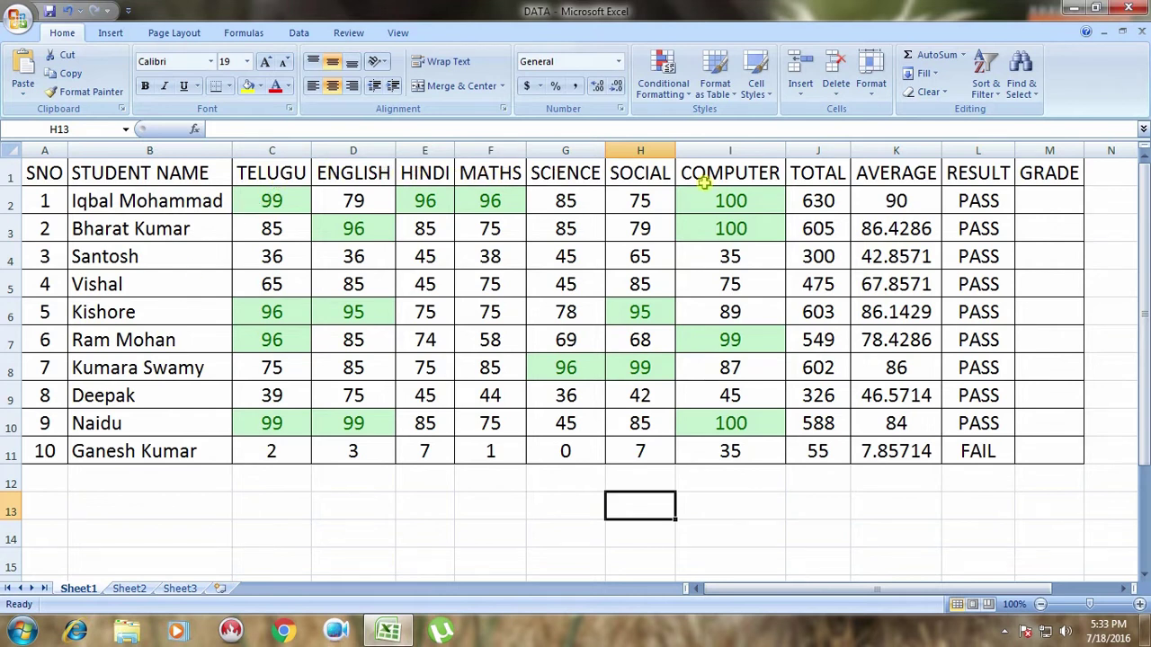
Add a Less Than 35 rule with light red fill and dark red text to C2:I11.
{"action": "left_click_drag", "start_coordinate": [760, 199], "coordinate": [278, 449]}
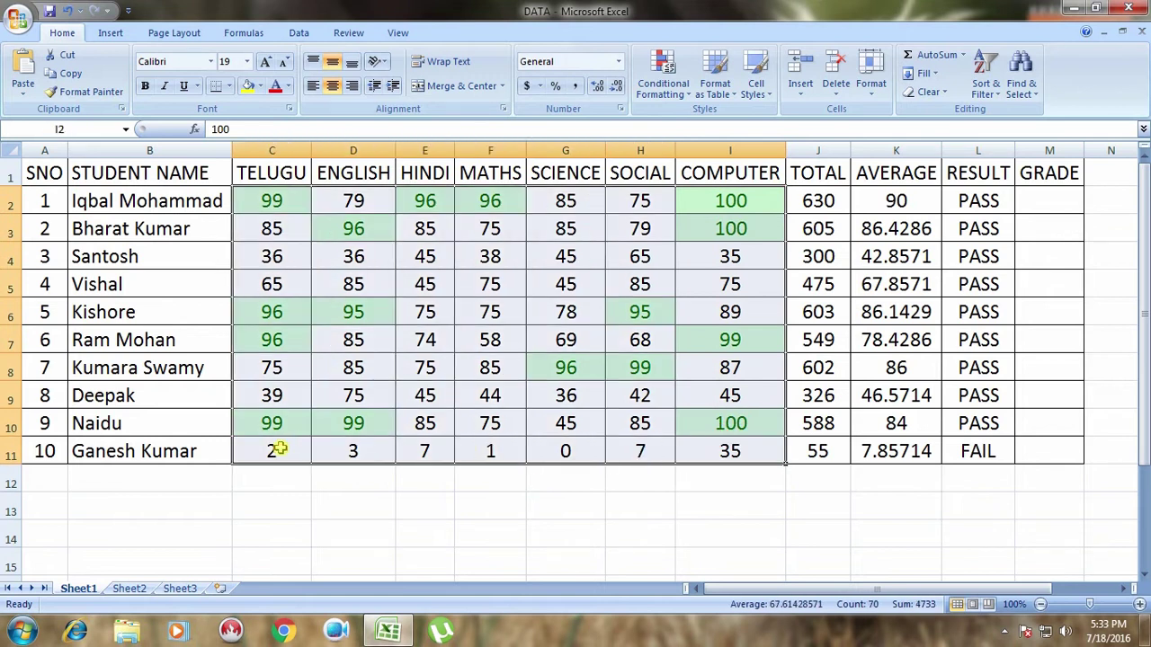
{"action": "left_click", "coordinate": [530, 530]}
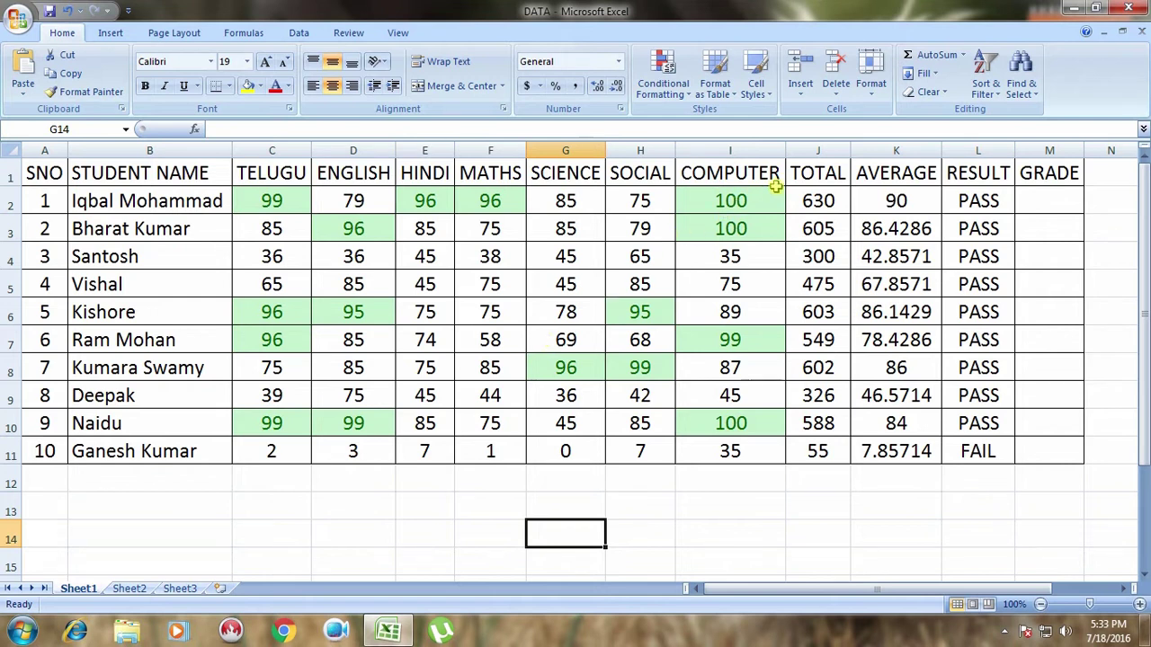
{"action": "mouse_move", "coordinate": [768, 200]}
{"action": "left_mouse_down"}
{"action": "mouse_move", "coordinate": [610, 431]}
{"action": "mouse_move", "coordinate": [270, 452]}
{"action": "left_mouse_up"}
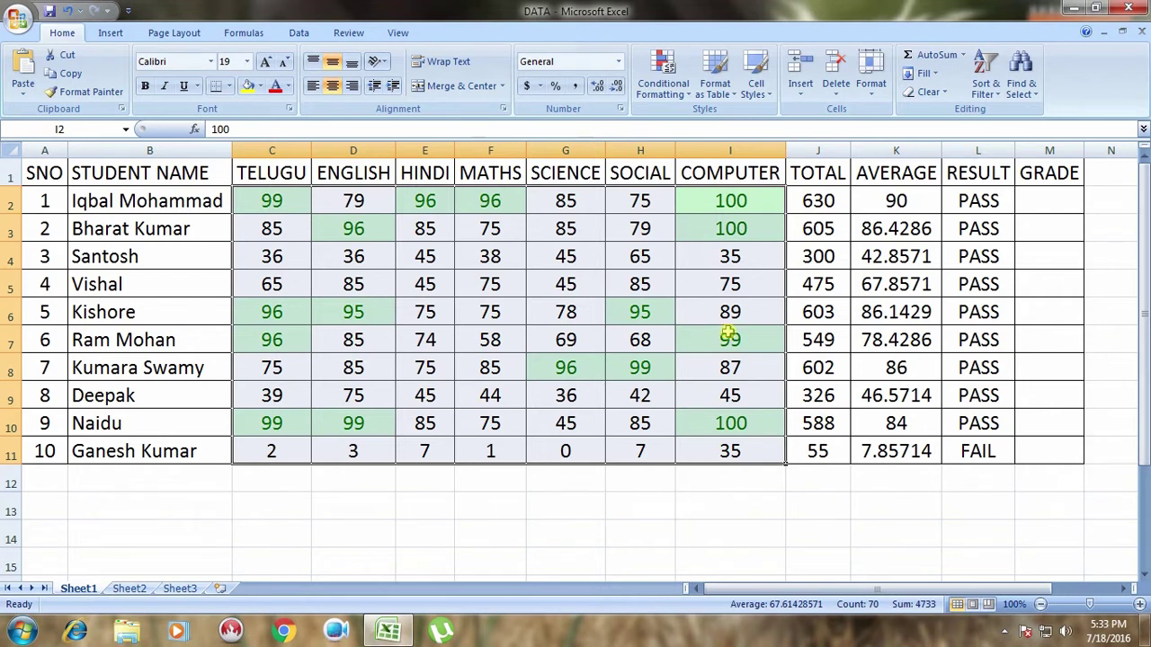
{"action": "left_click", "coordinate": [663, 79]}
{"action": "mouse_move", "coordinate": [717, 121]}
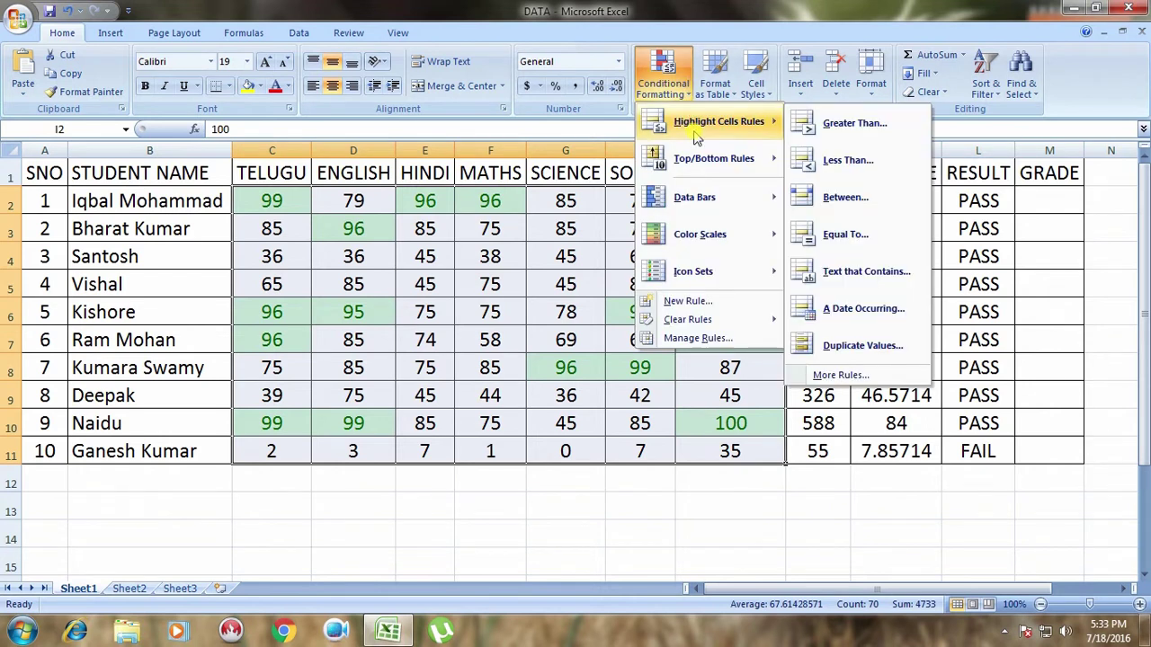
{"action": "left_click", "coordinate": [848, 160]}
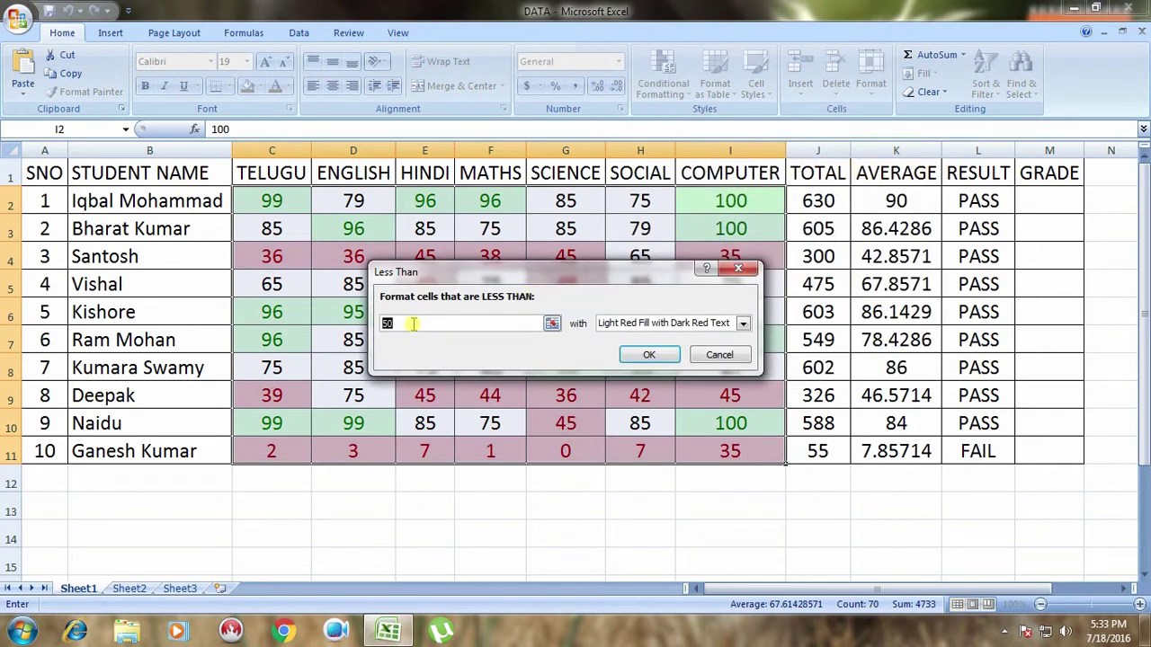
{"action": "type", "text": "35"}
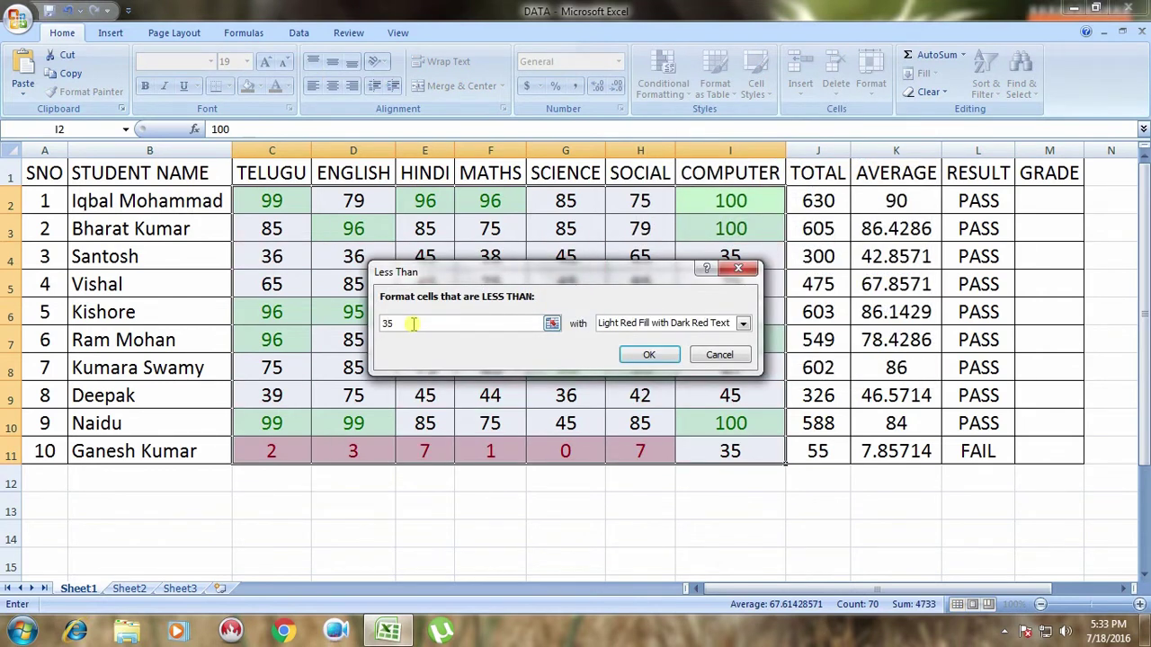
{"action": "left_click", "coordinate": [648, 354]}
{"action": "left_click", "coordinate": [677, 512]}
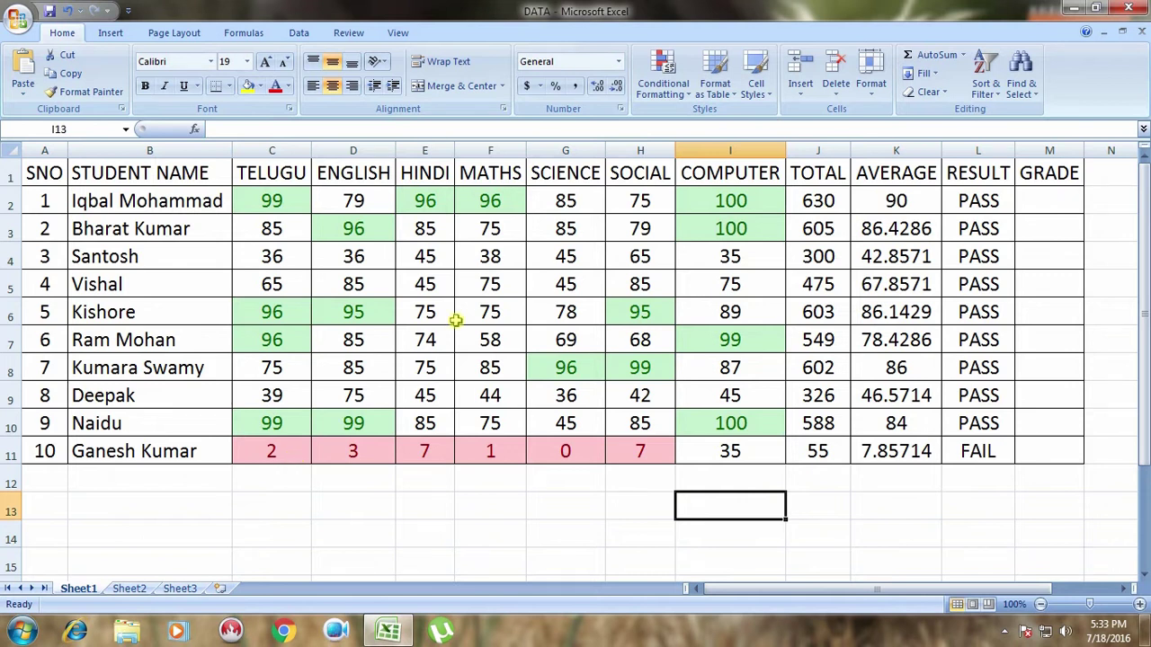
{"action": "left_click", "coordinate": [496, 311]}
{"action": "type", "text": "2"}
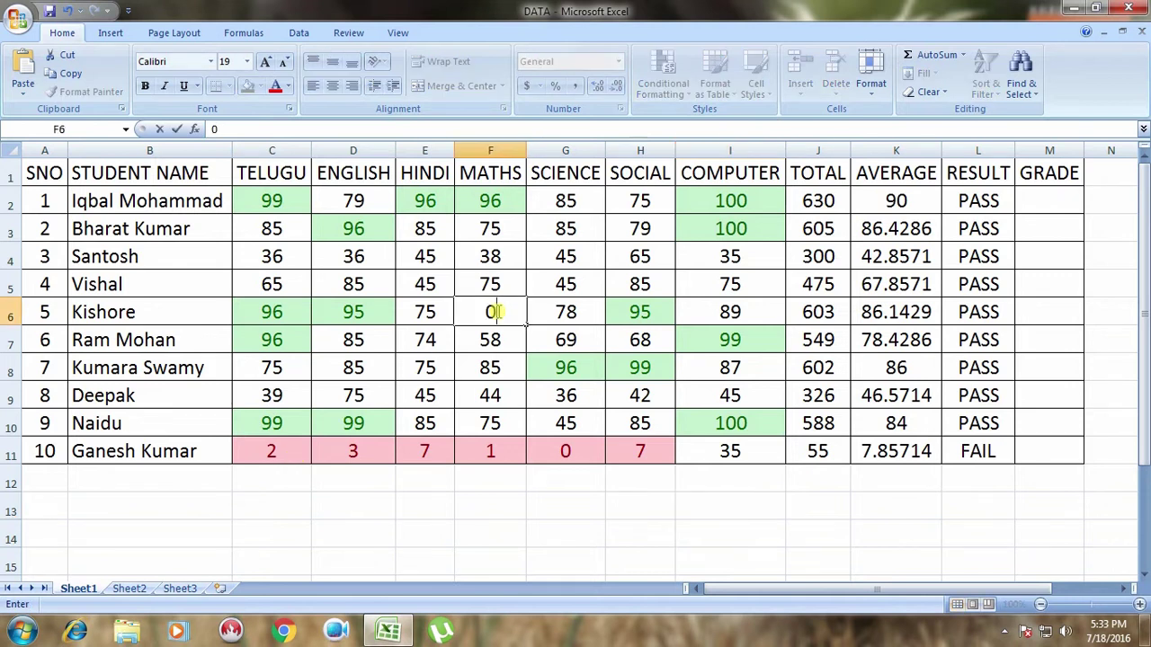
{"action": "key", "text": "Return"}
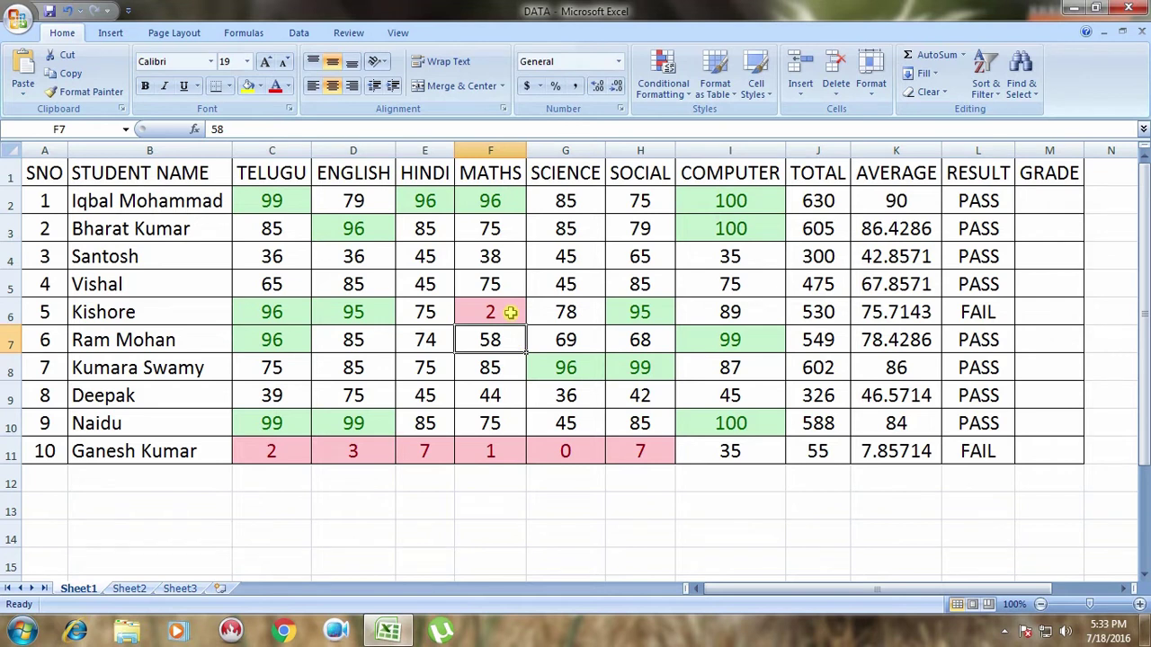
{"action": "key", "text": "ctrl+z"}
{"action": "left_click", "coordinate": [510, 312]}
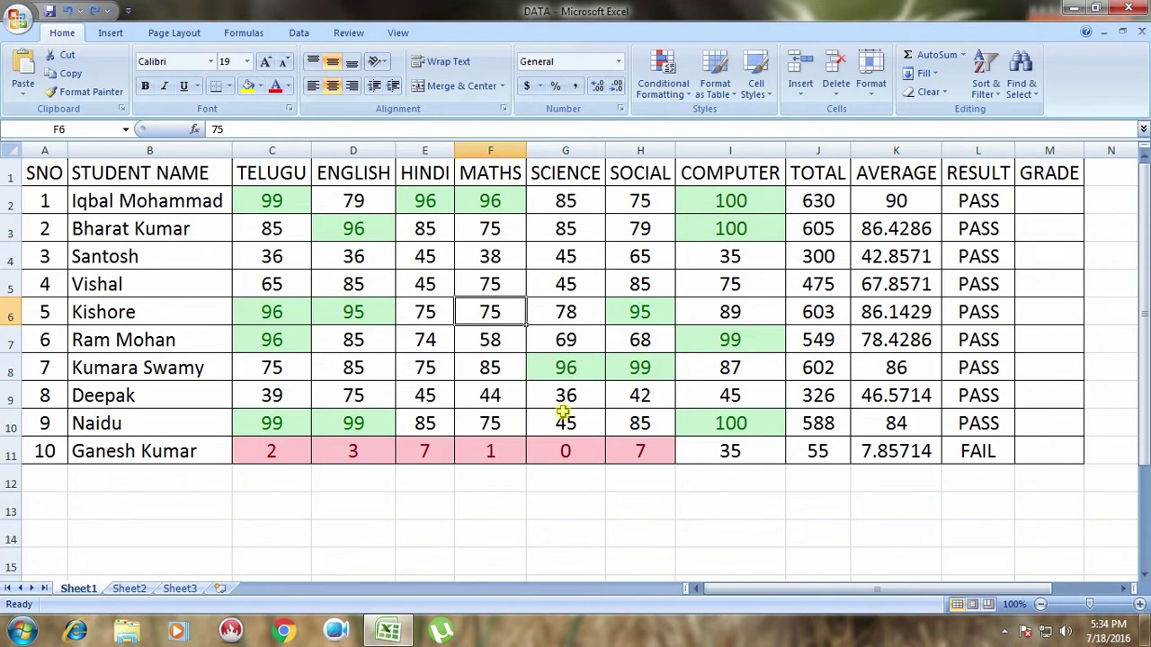
{"action": "left_click", "coordinate": [662, 79]}
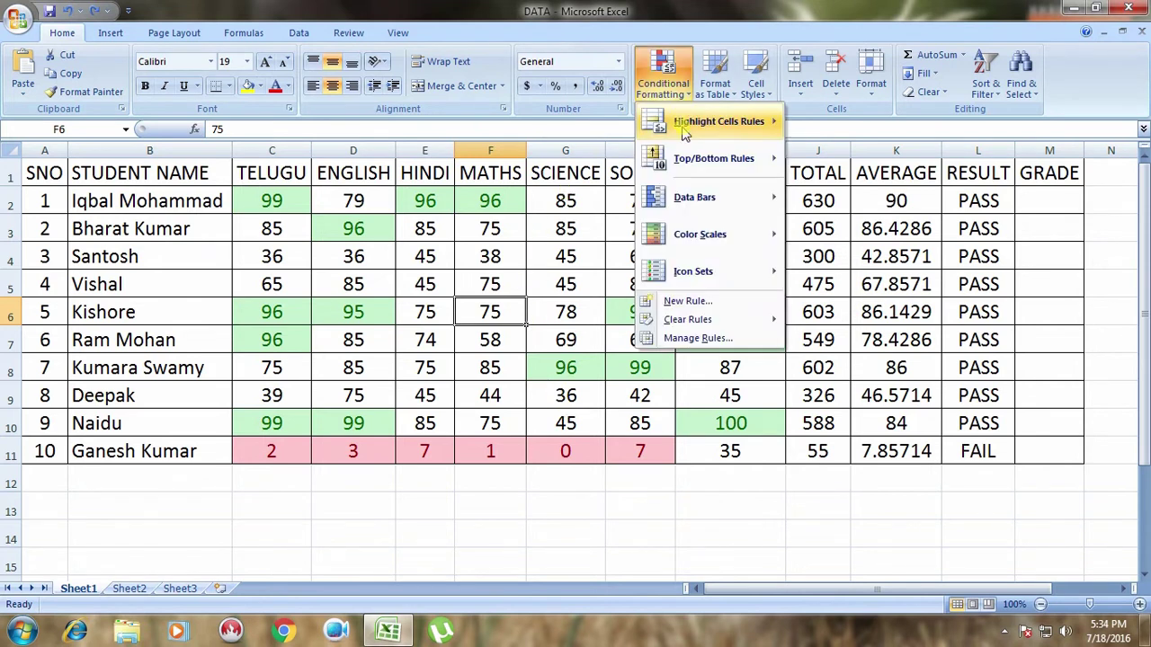
{"action": "mouse_move", "coordinate": [718, 122]}
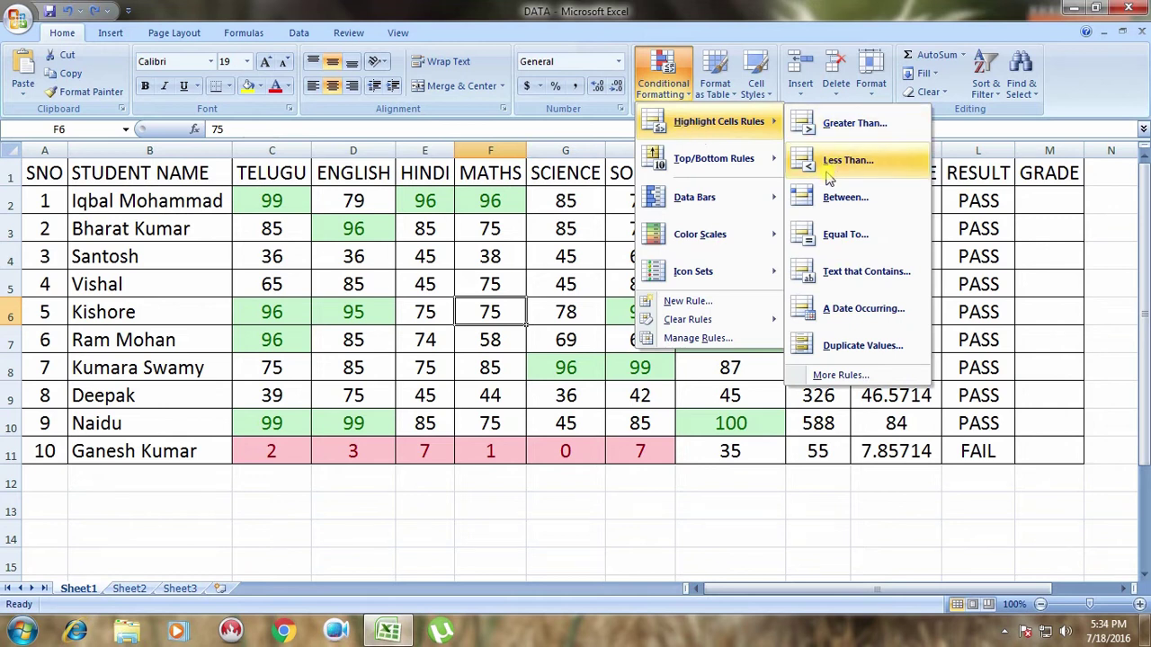
{"action": "left_click", "coordinate": [606, 479]}
{"action": "mouse_move", "coordinate": [272, 200]}
{"action": "left_mouse_down"}
{"action": "mouse_move", "coordinate": [745, 470]}
{"action": "mouse_move", "coordinate": [763, 460]}
{"action": "left_mouse_up"}
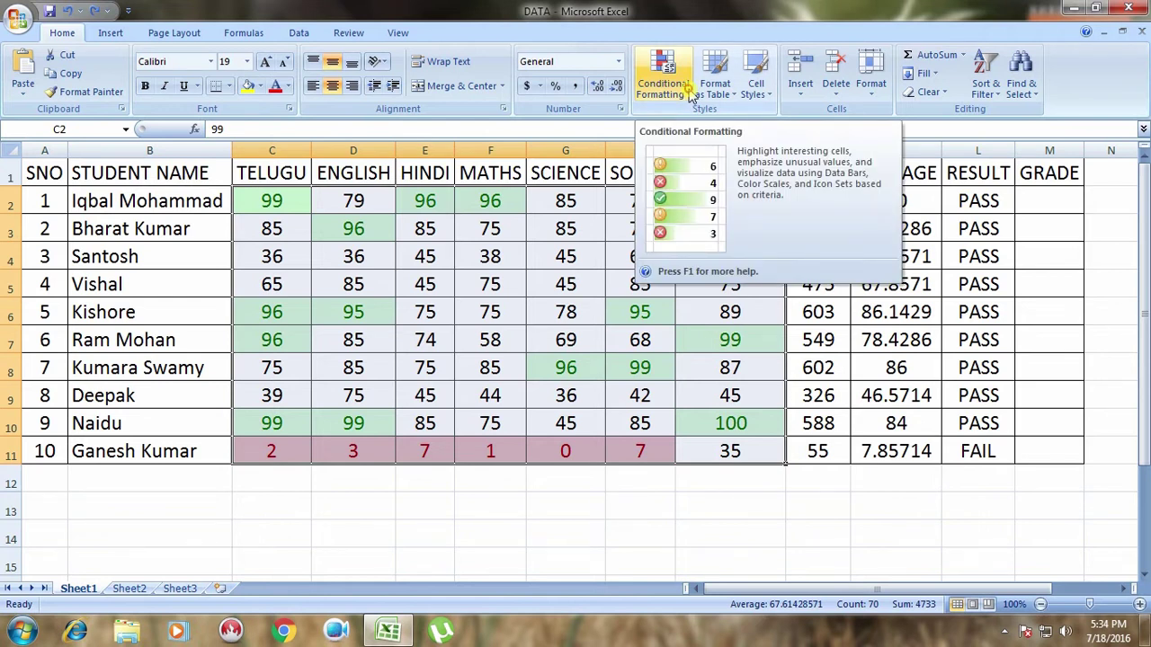
Apply a Between 35 and 55 rule with yellow fill and dark yellow text, then reselect the marks.
{"action": "left_click", "coordinate": [691, 96]}
{"action": "mouse_move", "coordinate": [719, 122]}
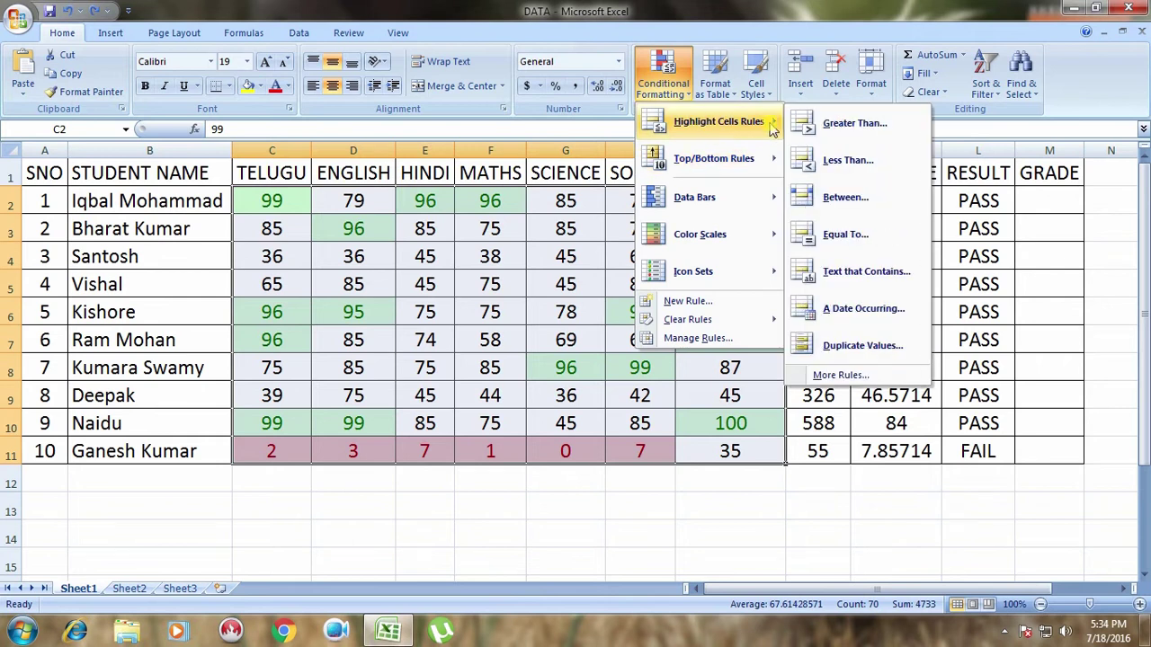
{"action": "left_click", "coordinate": [845, 196]}
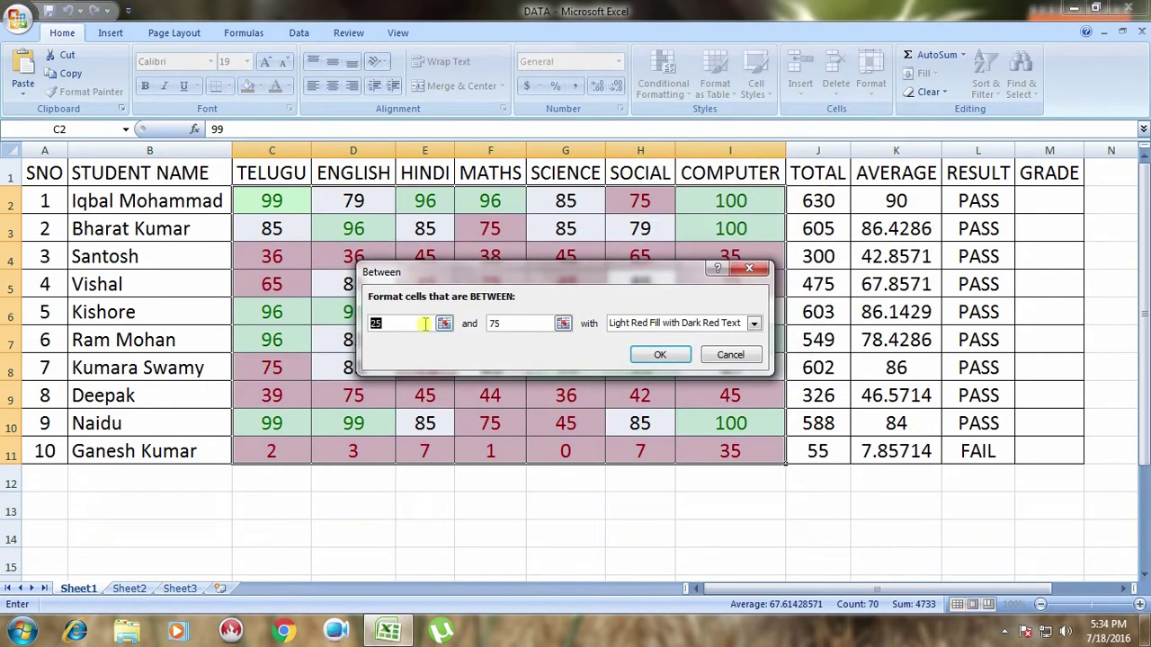
{"action": "type", "text": "3"}
{"action": "double_click", "coordinate": [531, 327]}
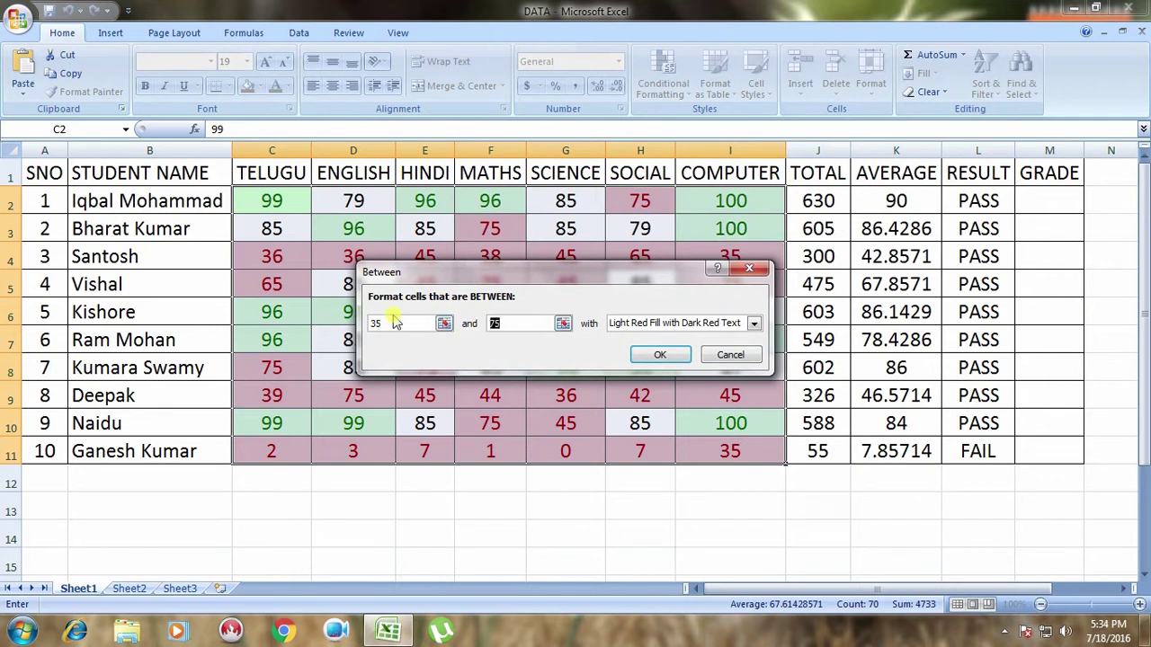
{"action": "type", "text": "3"}
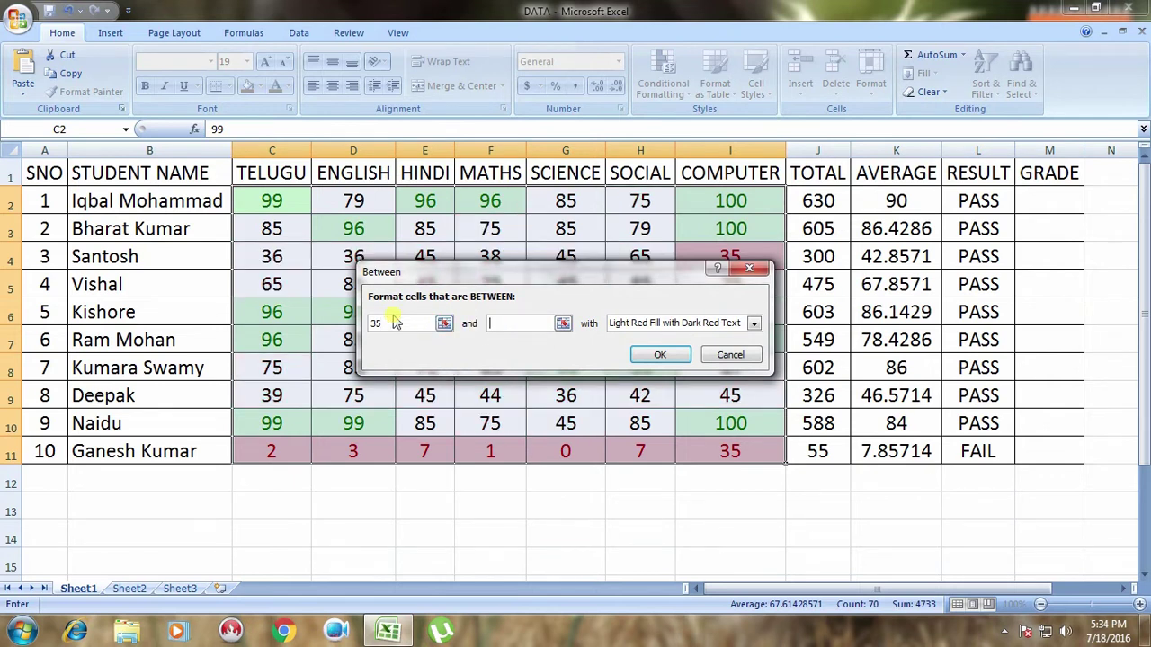
{"action": "type", "text": "55"}
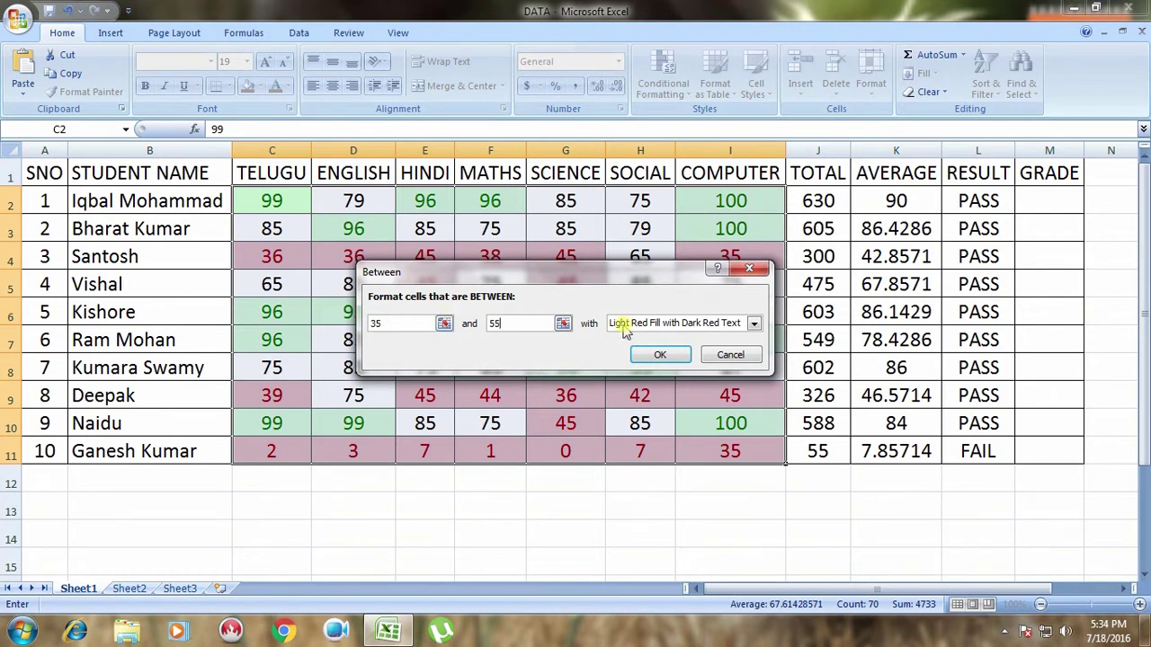
{"action": "left_click", "coordinate": [676, 325]}
{"action": "left_click", "coordinate": [670, 349]}
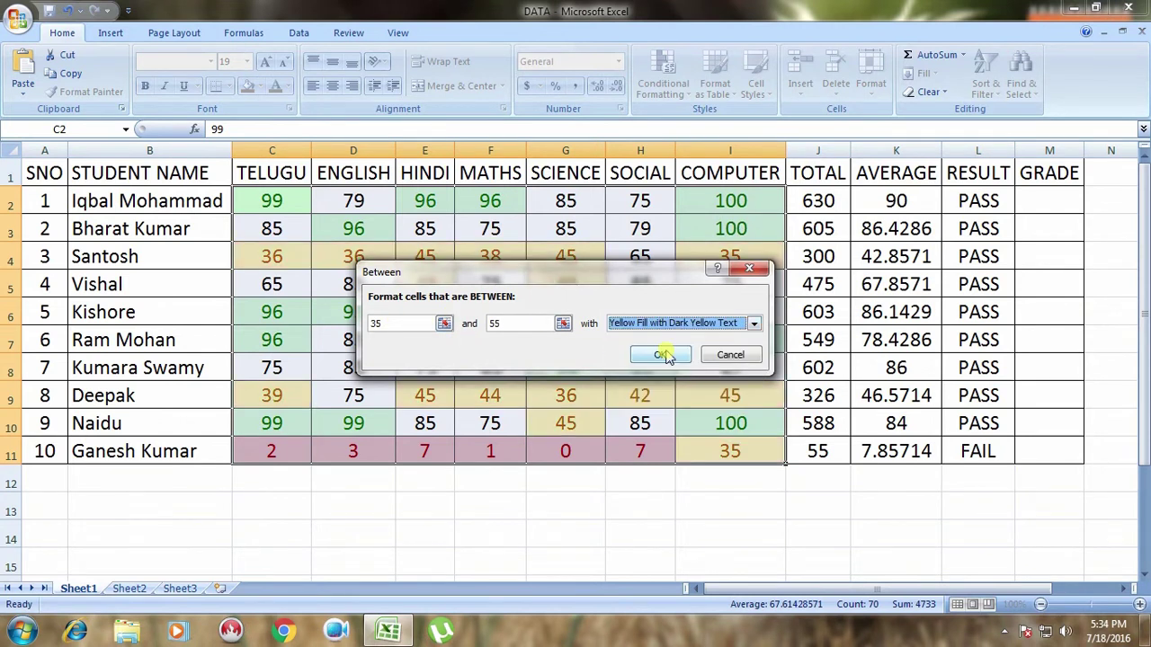
{"action": "left_click", "coordinate": [661, 356]}
{"action": "left_click", "coordinate": [729, 558]}
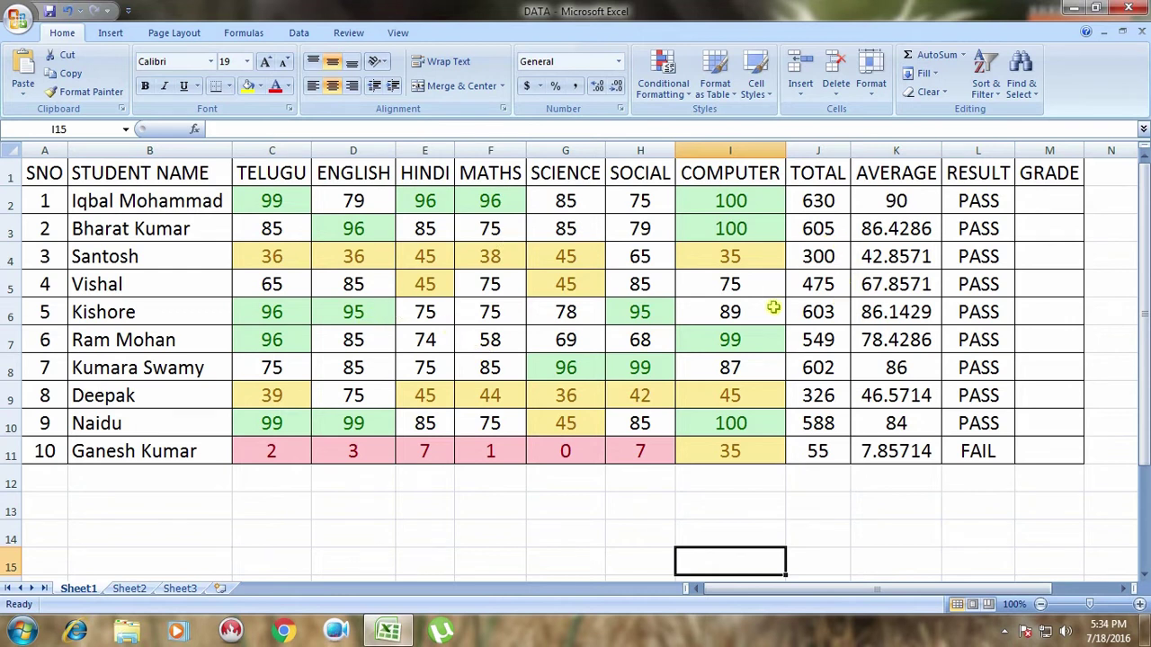
{"action": "mouse_move", "coordinate": [241, 198]}
{"action": "left_mouse_down"}
{"action": "mouse_move", "coordinate": [662, 403]}
{"action": "mouse_move", "coordinate": [731, 451]}
{"action": "left_mouse_up"}
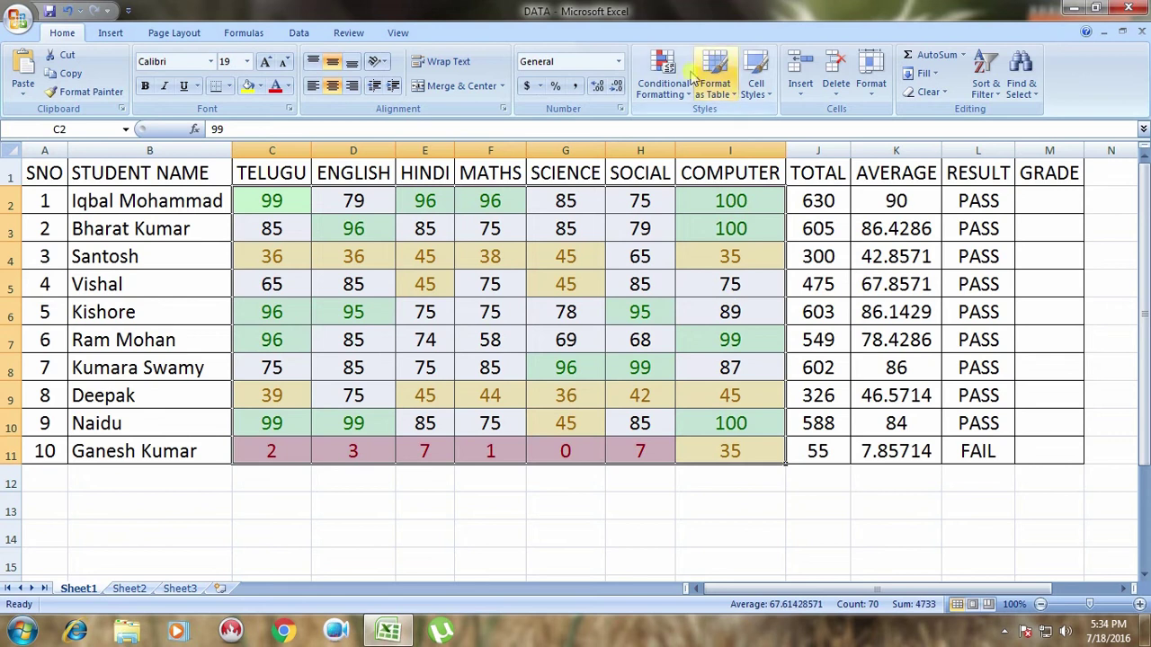
Apply a Between 25 and 75 rule with light red fill to the selected marks.
{"action": "left_click", "coordinate": [670, 90]}
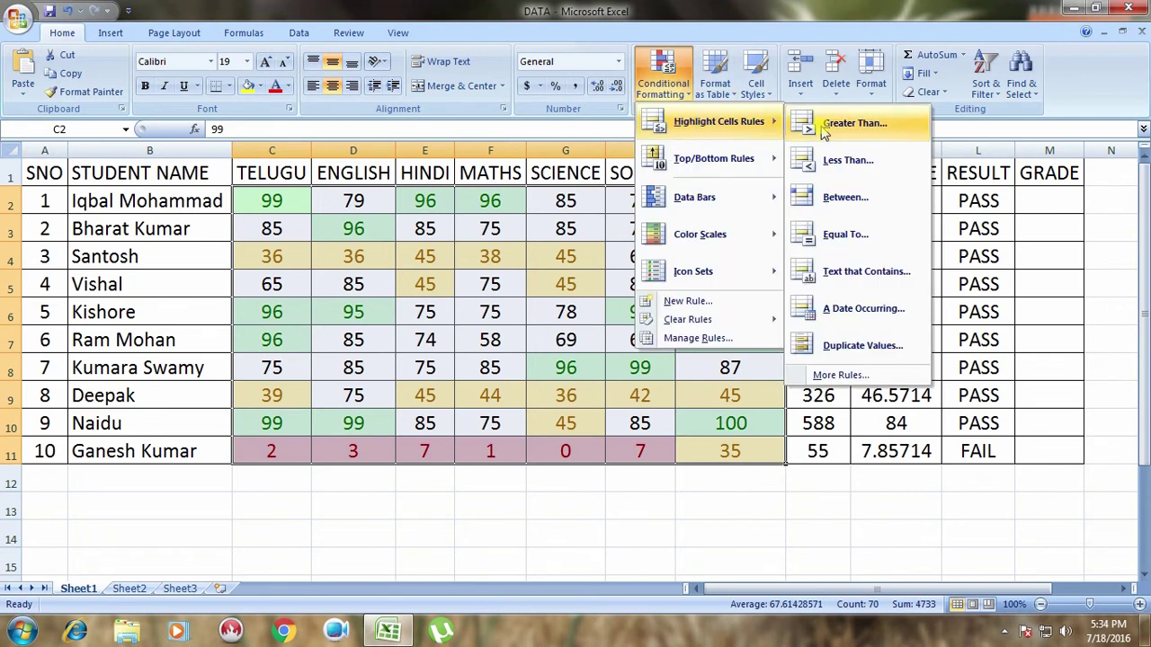
{"action": "mouse_move", "coordinate": [717, 121]}
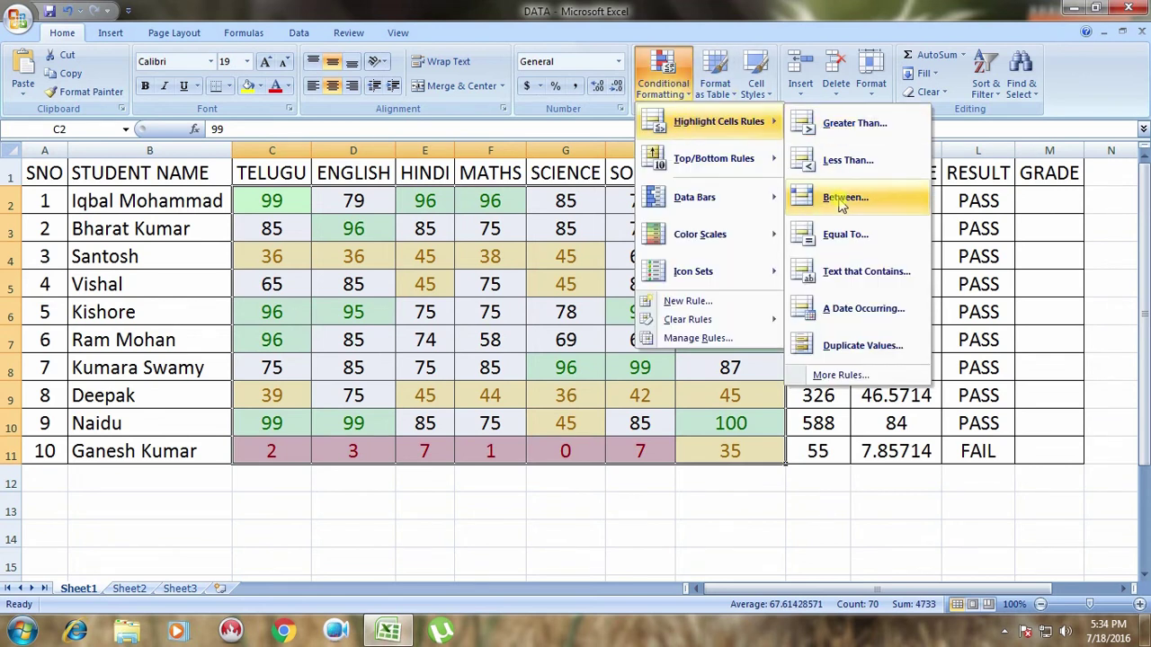
{"action": "left_click", "coordinate": [843, 202]}
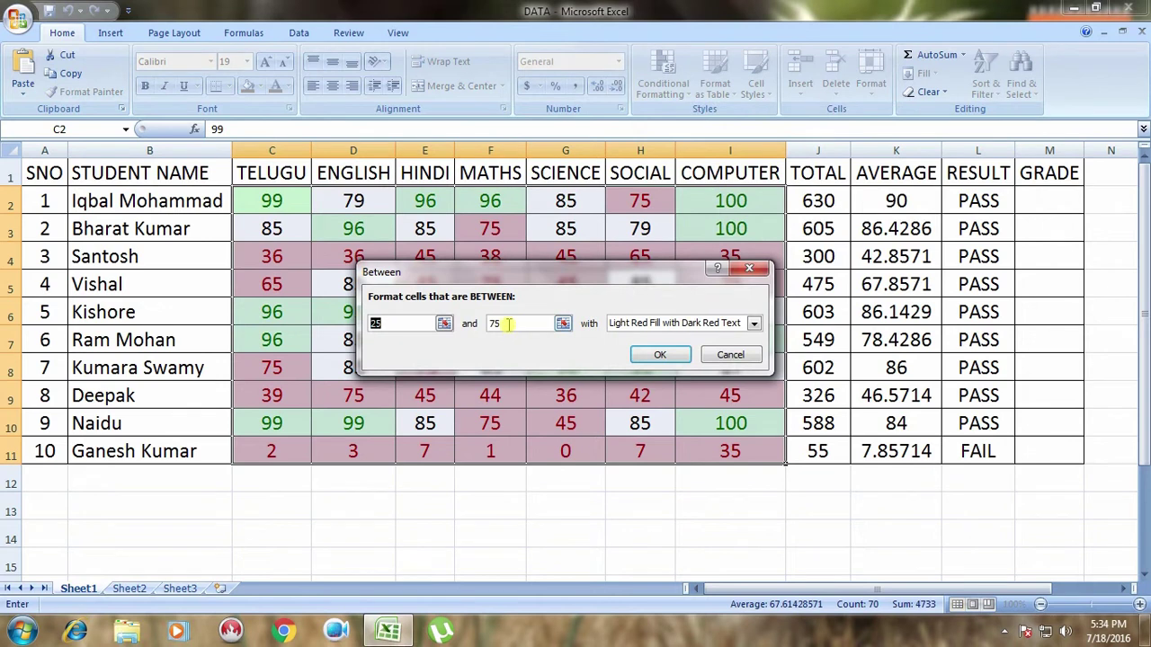
{"action": "left_click", "coordinate": [660, 354]}
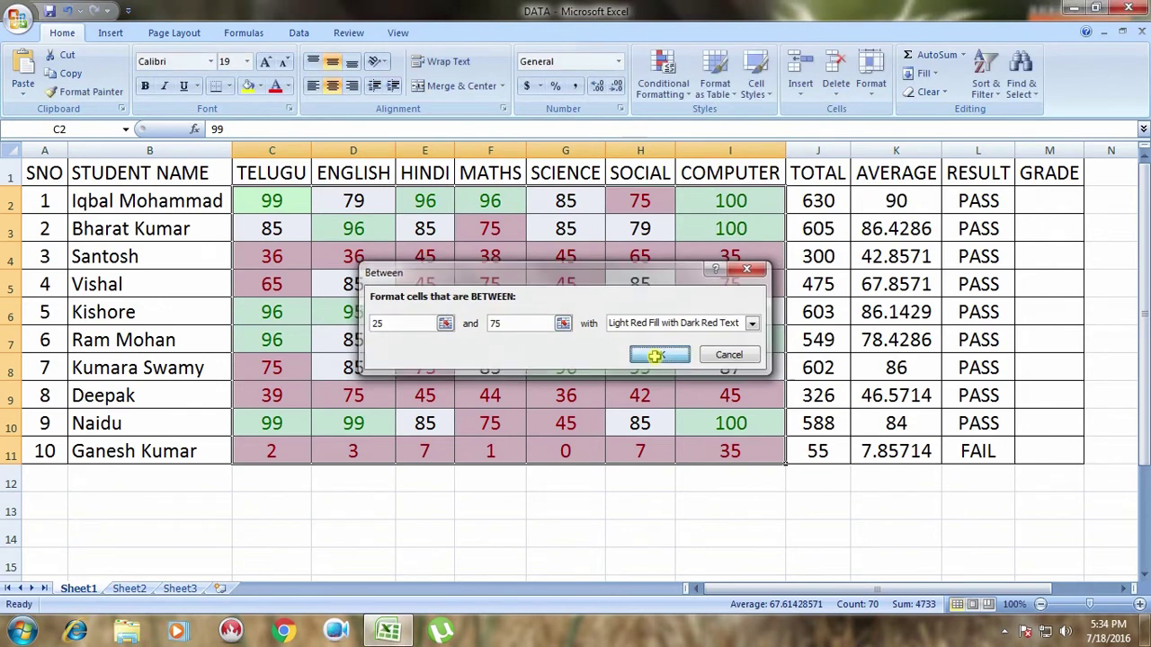
{"action": "left_click", "coordinate": [558, 312]}
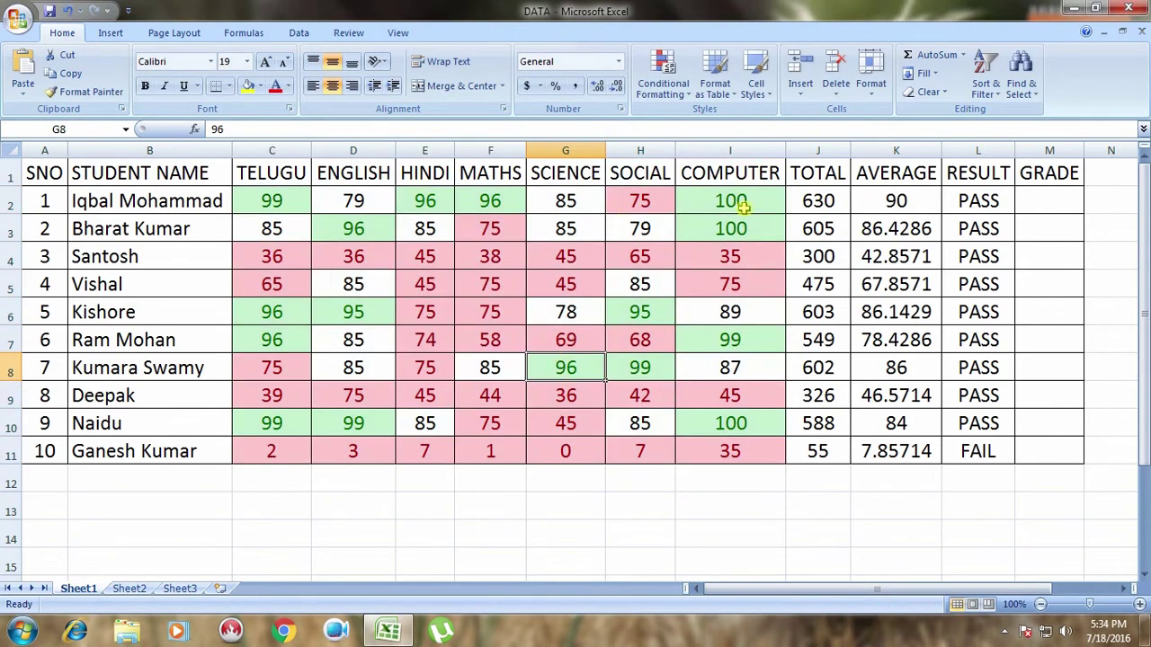
Add a Greater Than 75 rule with green fill and dark green text, then reselect C2:I11.
{"action": "mouse_move", "coordinate": [740, 206]}
{"action": "left_mouse_down"}
{"action": "mouse_move", "coordinate": [509, 408]}
{"action": "mouse_move", "coordinate": [256, 442]}
{"action": "left_mouse_up"}
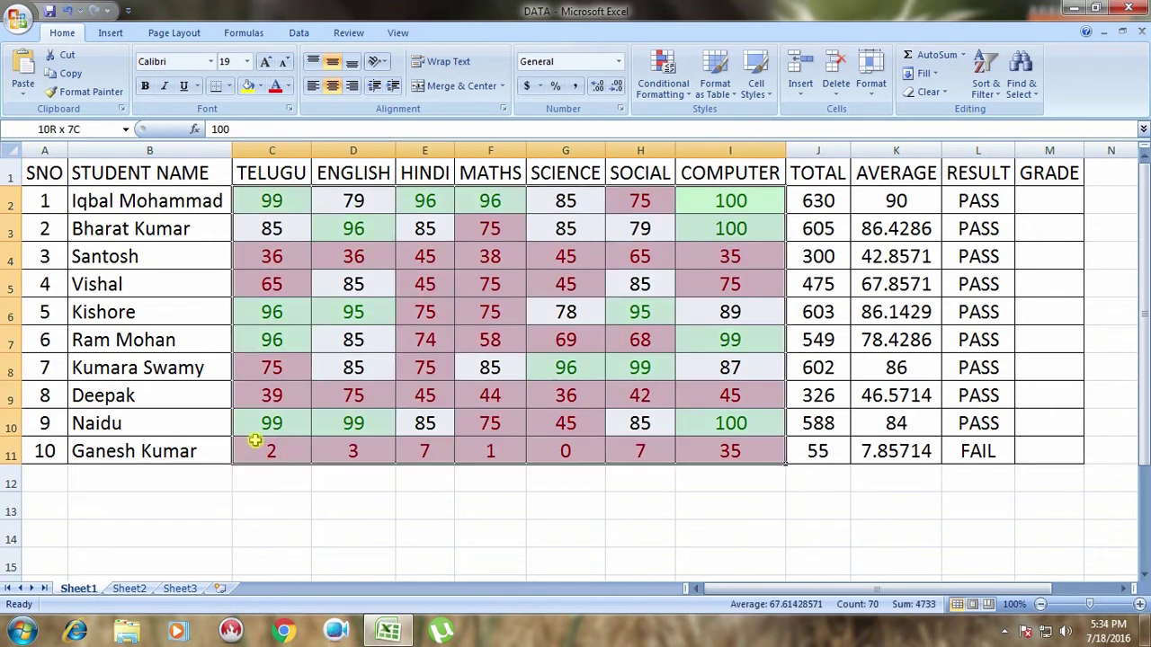
{"action": "left_click", "coordinate": [663, 76]}
{"action": "mouse_move", "coordinate": [718, 121]}
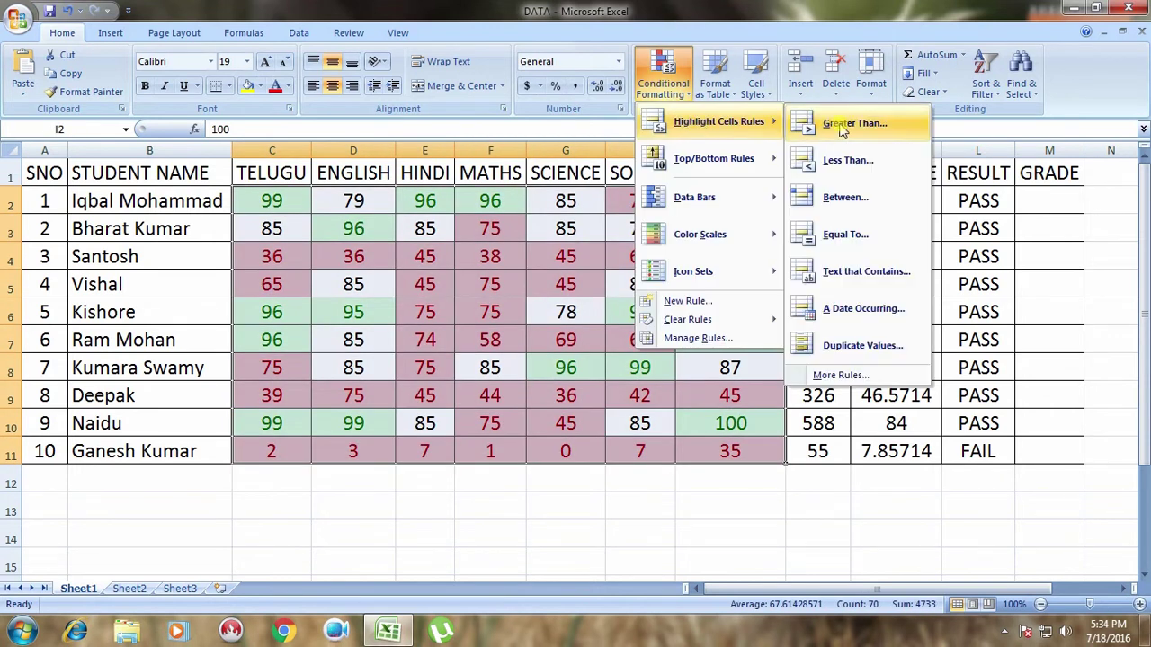
{"action": "left_click", "coordinate": [831, 124]}
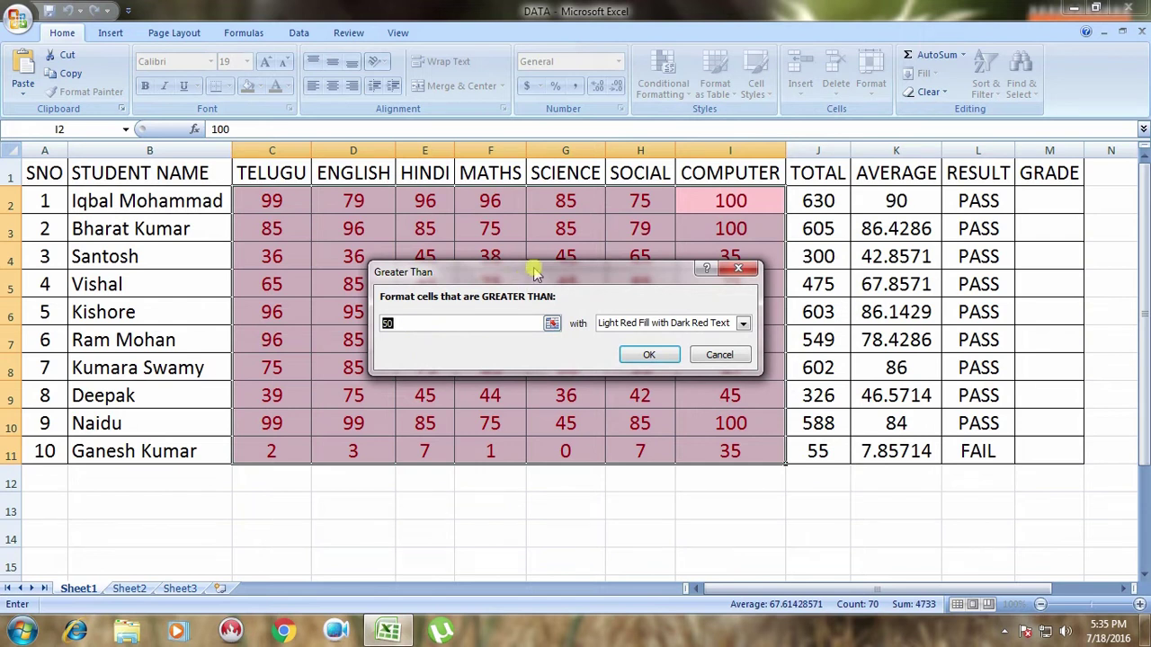
{"action": "type", "text": "75"}
{"action": "left_click", "coordinate": [647, 323]}
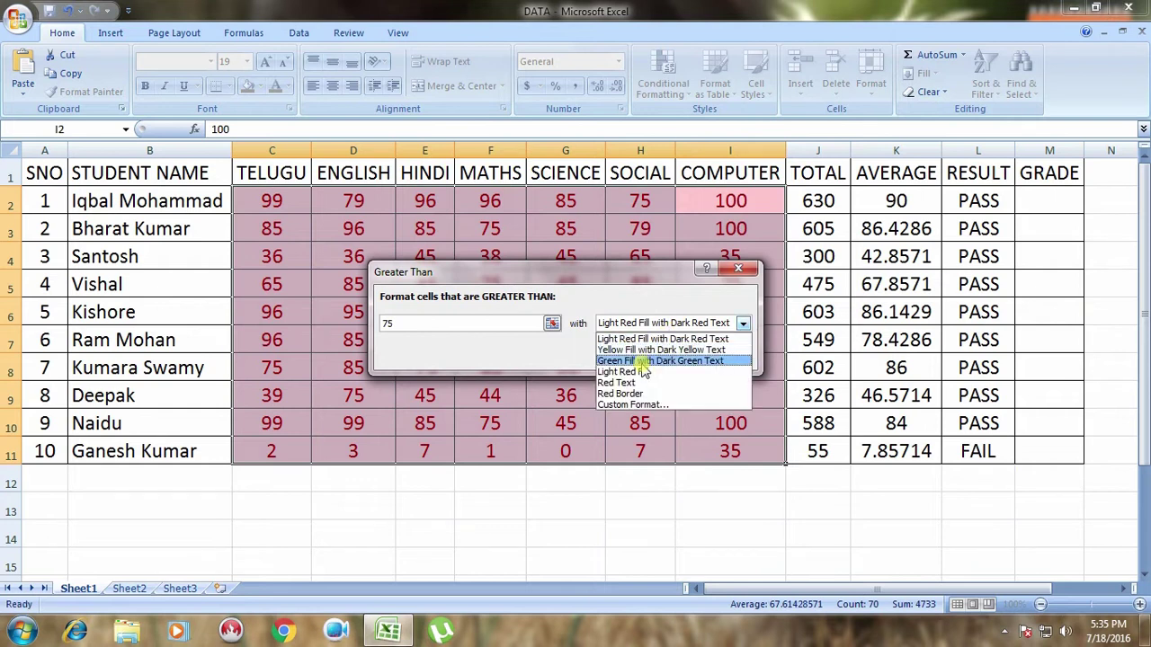
{"action": "left_click", "coordinate": [642, 362]}
{"action": "left_click", "coordinate": [592, 486]}
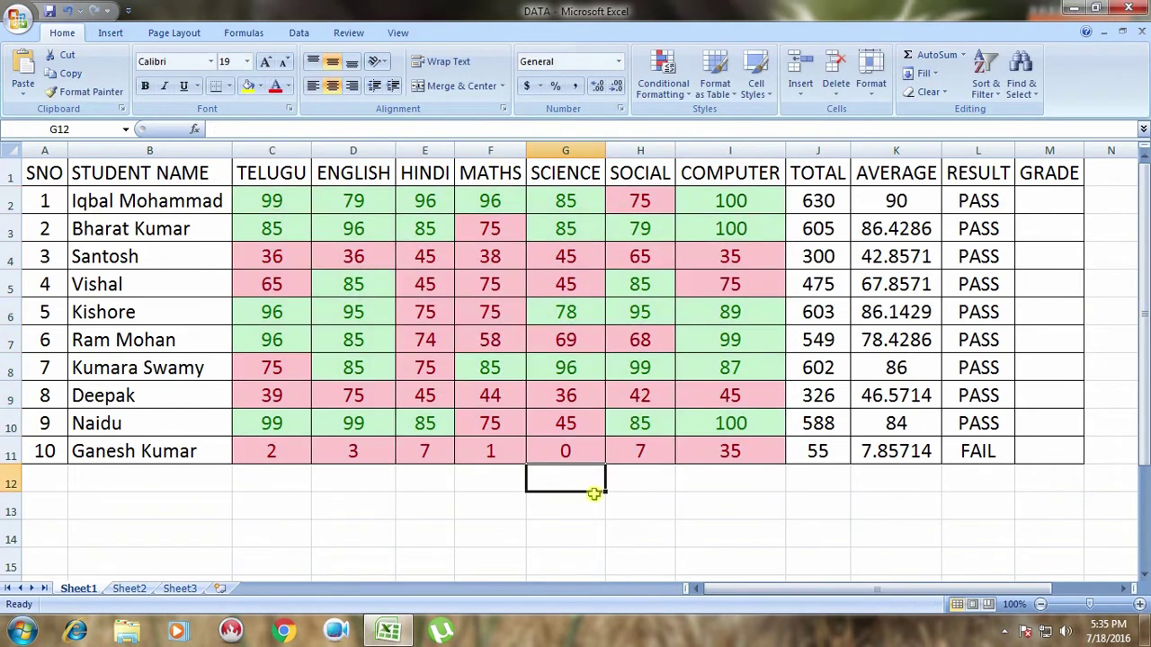
{"action": "left_click_drag", "start_coordinate": [274, 204], "coordinate": [728, 450]}
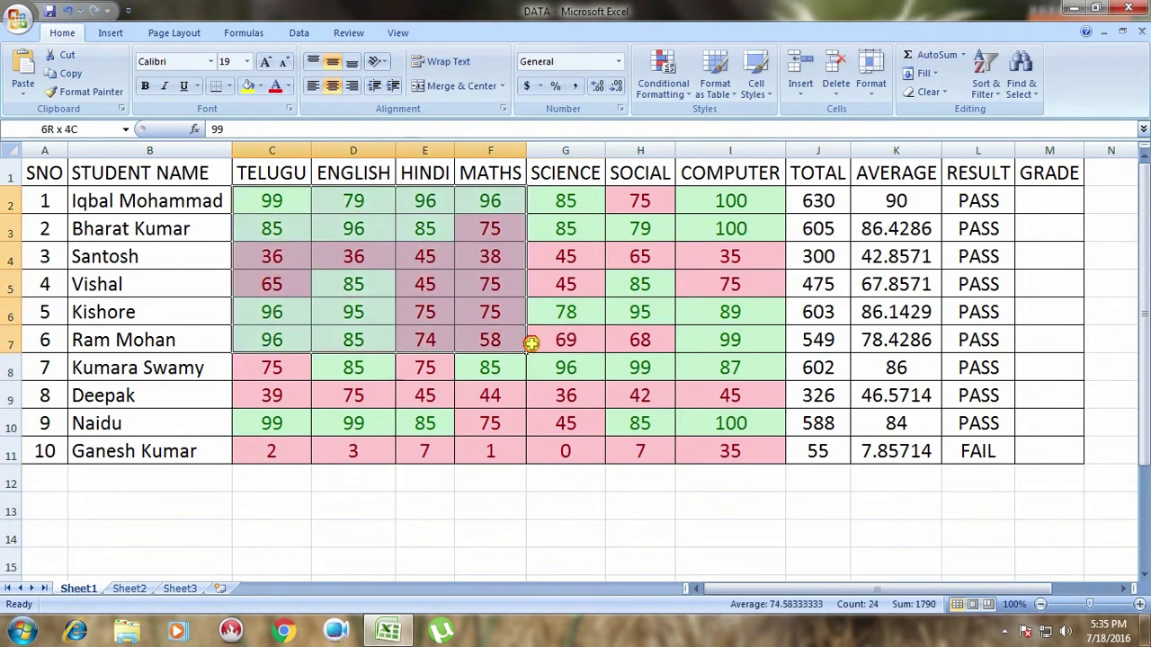
{"action": "left_click", "coordinate": [628, 483]}
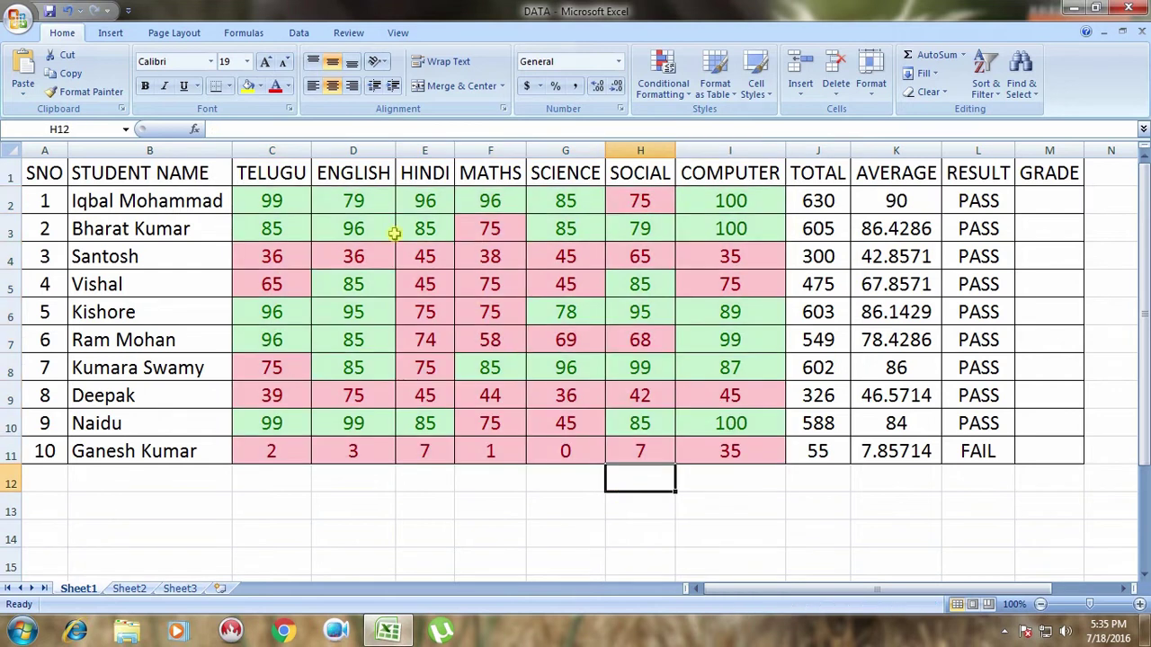
{"action": "left_click_drag", "start_coordinate": [272, 196], "coordinate": [729, 454]}
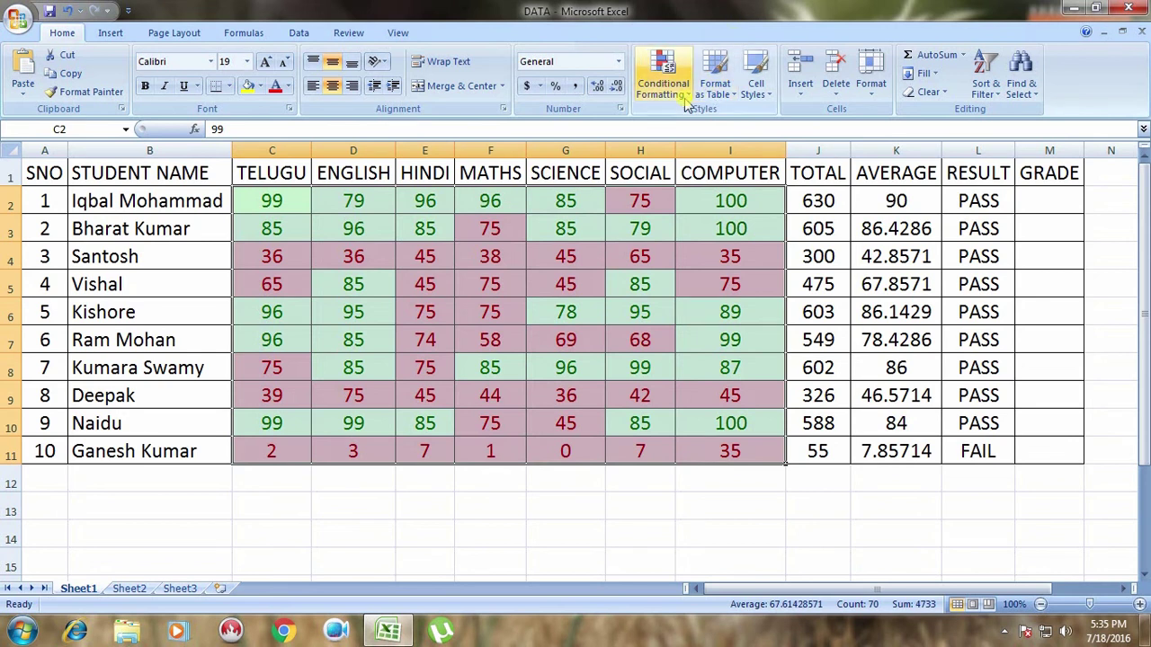
Apply a Less Than 35 rule with light red fill and dark red text to C2:I11.
{"action": "left_click", "coordinate": [663, 79]}
{"action": "mouse_move", "coordinate": [719, 121]}
{"action": "left_click", "coordinate": [878, 154]}
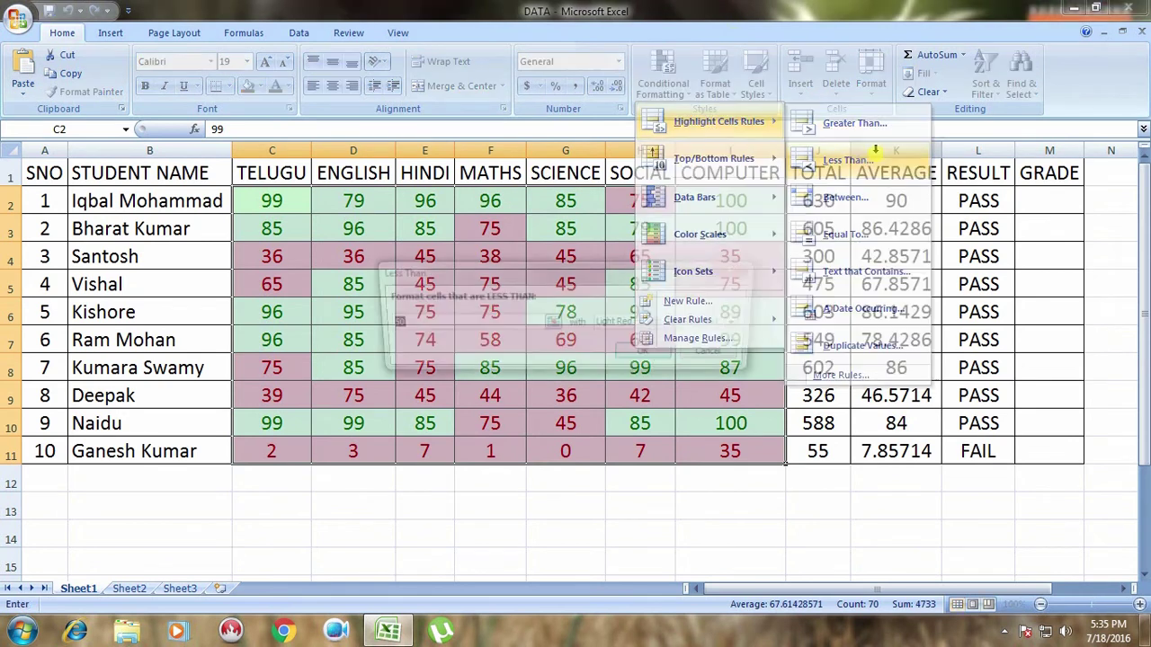
{"action": "type", "text": "35"}
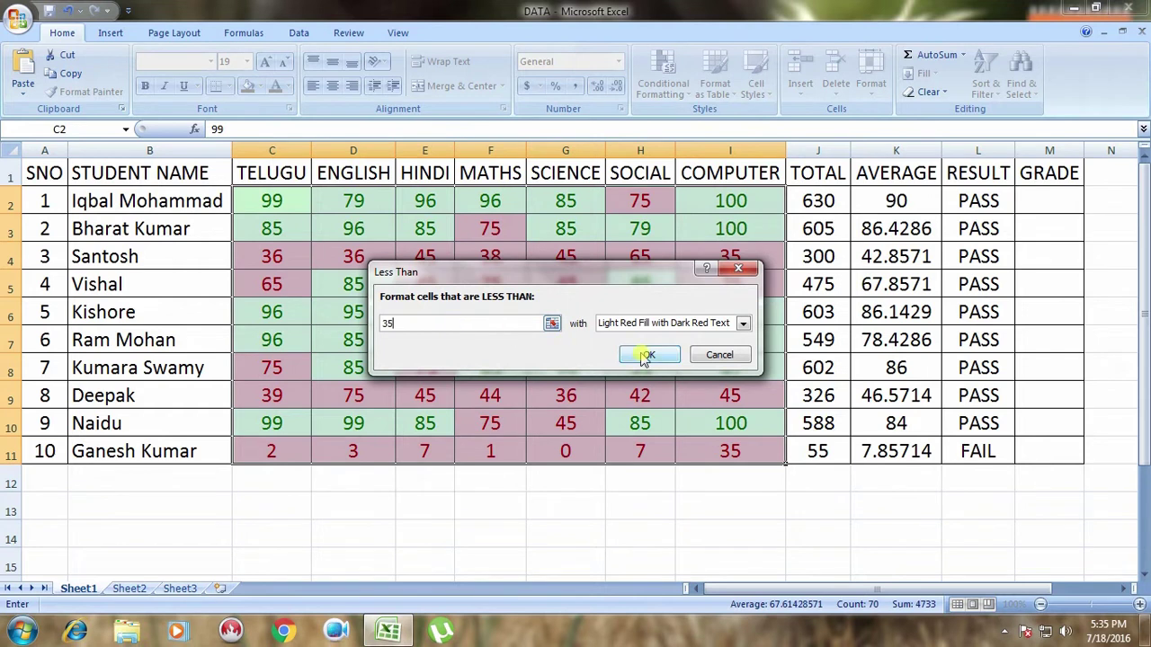
{"action": "left_click", "coordinate": [648, 355]}
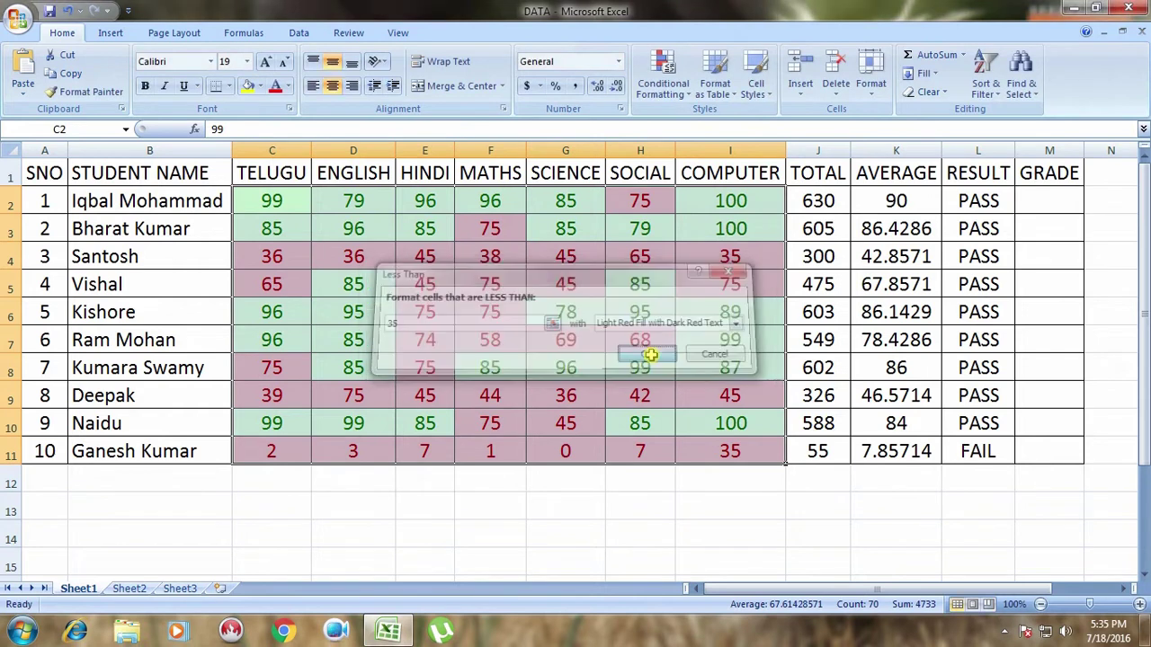
{"action": "left_click", "coordinate": [593, 396]}
Select C2:I11 and apply a Between 35 and 75 rule with yellow fill and dark yellow text.
{"action": "left_click_drag", "start_coordinate": [769, 457], "coordinate": [263, 191]}
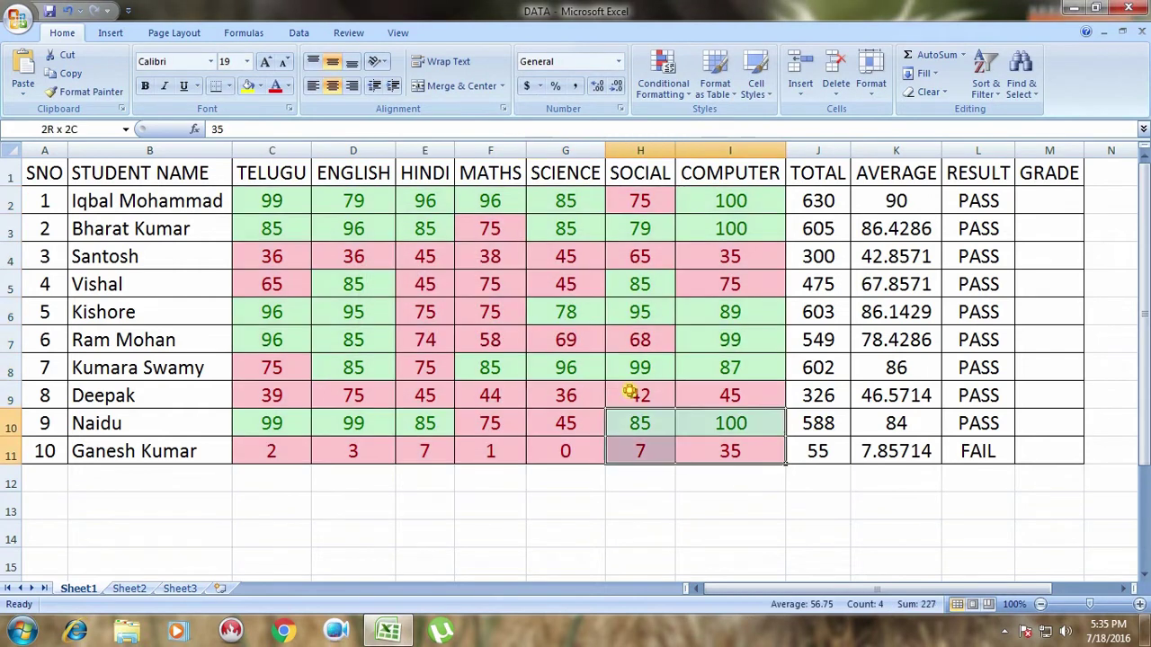
{"action": "left_click", "coordinate": [663, 76]}
{"action": "mouse_move", "coordinate": [719, 121]}
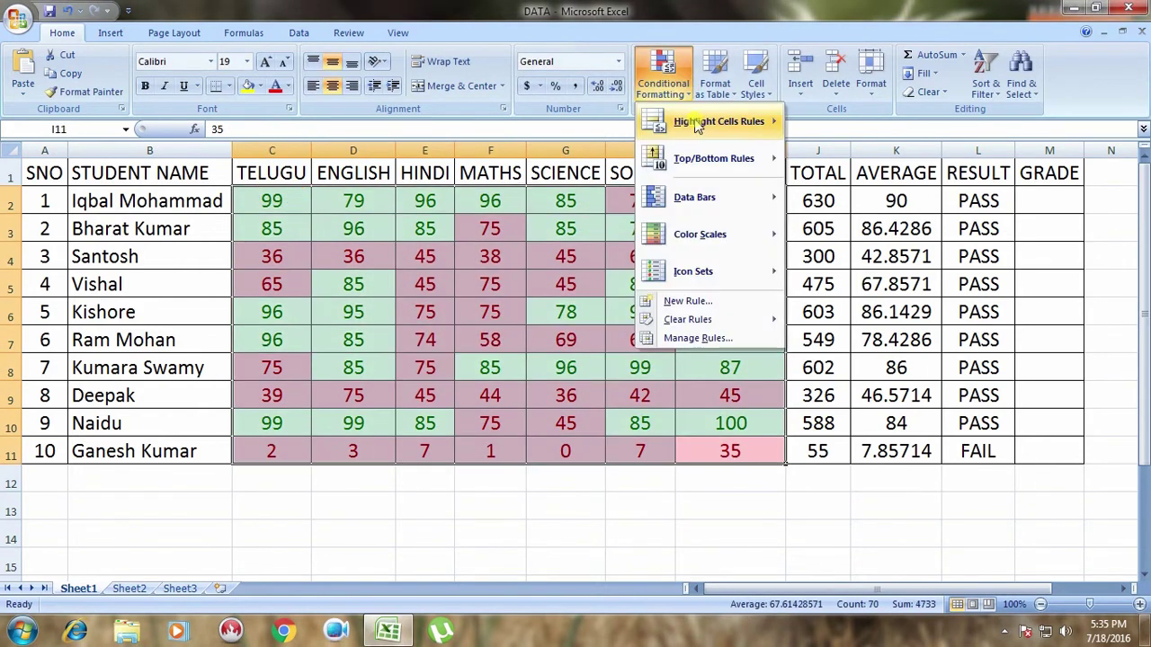
{"action": "left_click", "coordinate": [850, 197]}
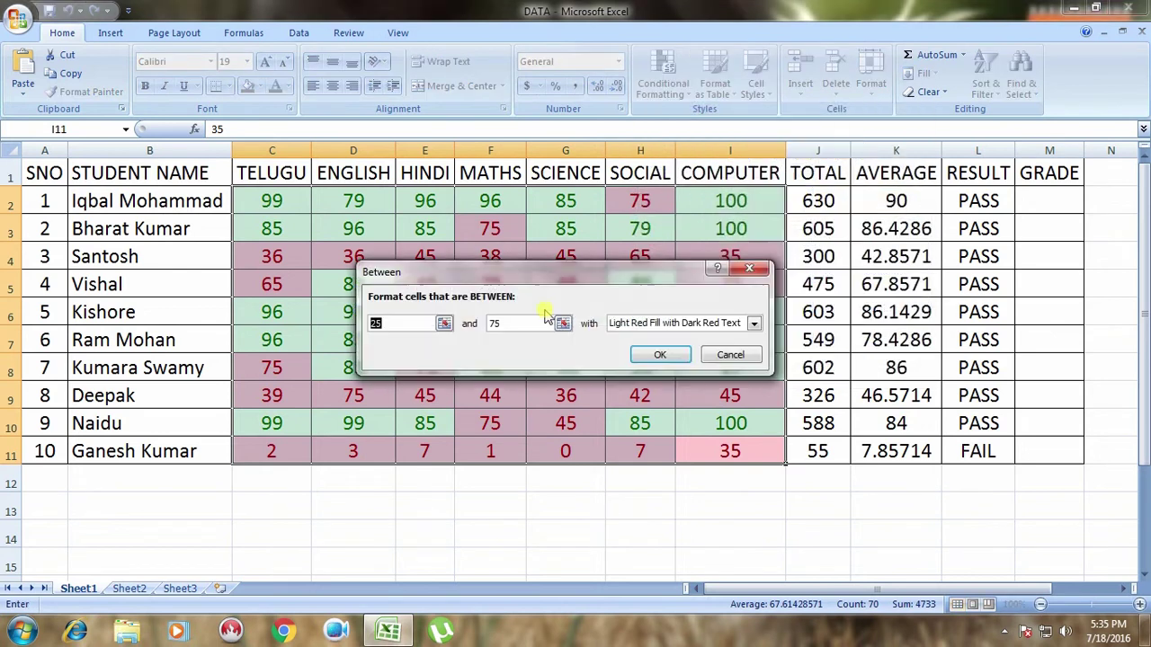
{"action": "type", "text": "35"}
{"action": "left_click", "coordinate": [754, 323]}
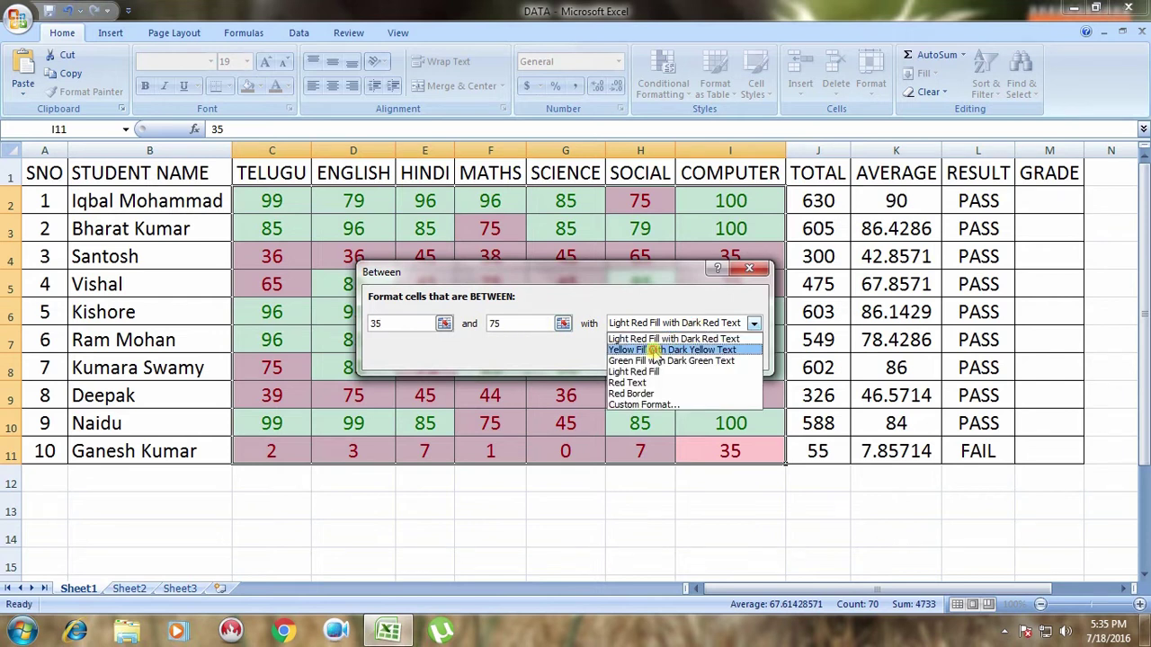
{"action": "left_click", "coordinate": [661, 369]}
{"action": "left_click", "coordinate": [657, 355]}
{"action": "left_click", "coordinate": [584, 499]}
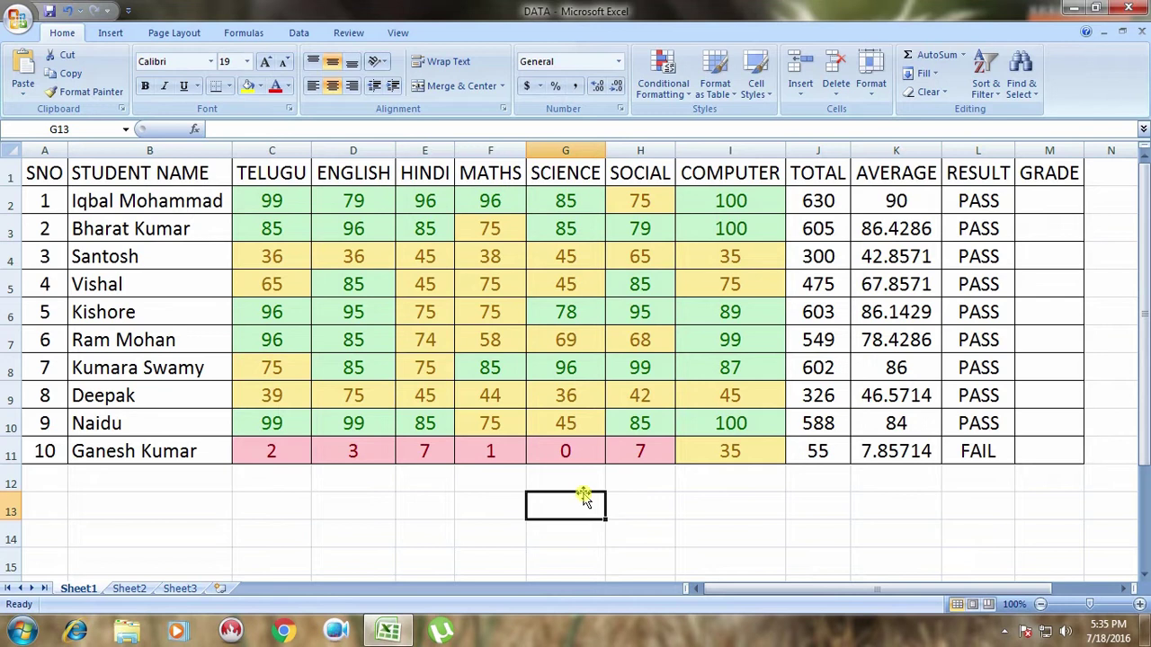
Reselect marks C2:I11, start and cancel an Equal To rule, and return to Conditional Formatting.
{"action": "left_click", "coordinate": [747, 430]}
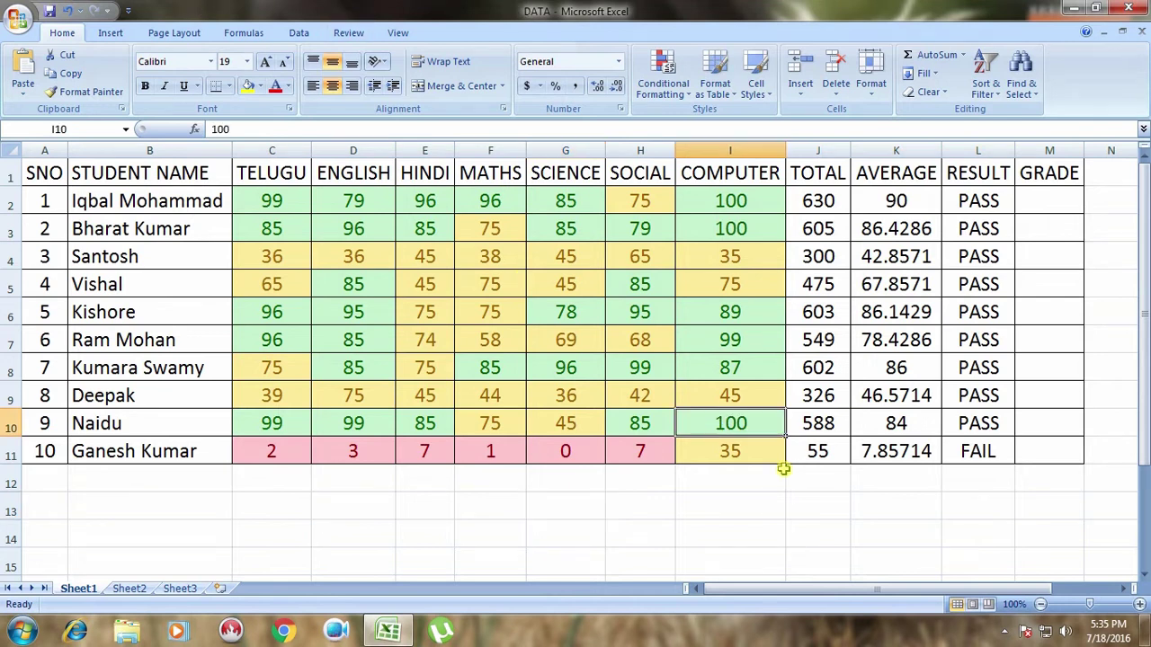
{"action": "left_click_drag", "start_coordinate": [778, 457], "coordinate": [272, 199]}
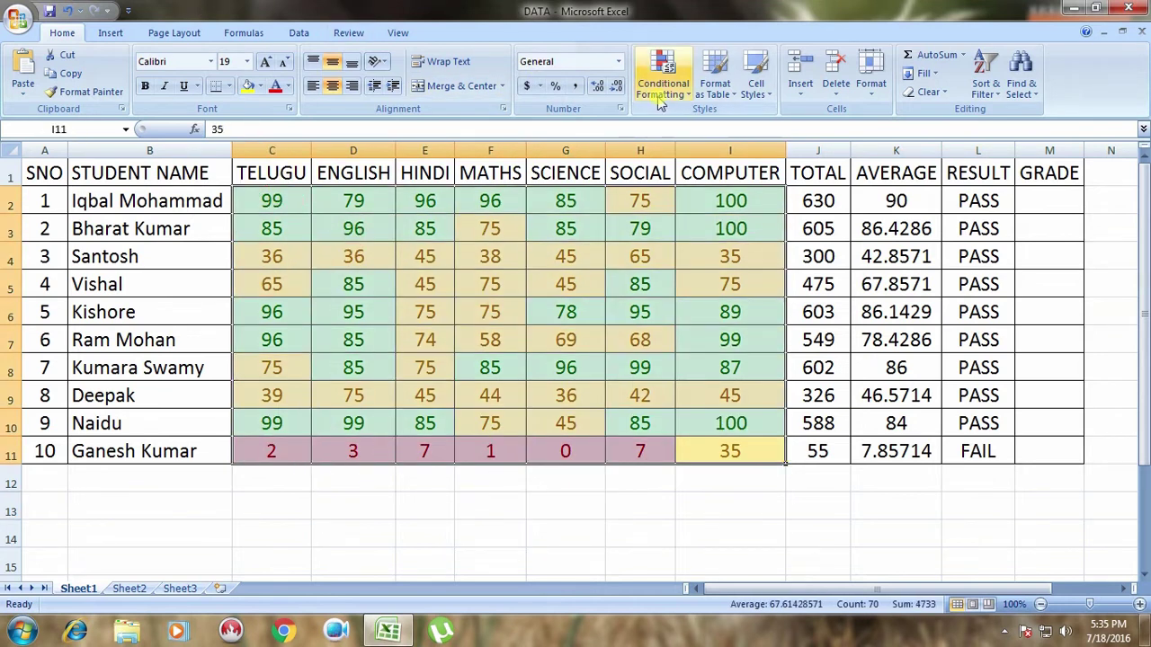
{"action": "left_click", "coordinate": [659, 102]}
{"action": "mouse_move", "coordinate": [718, 121]}
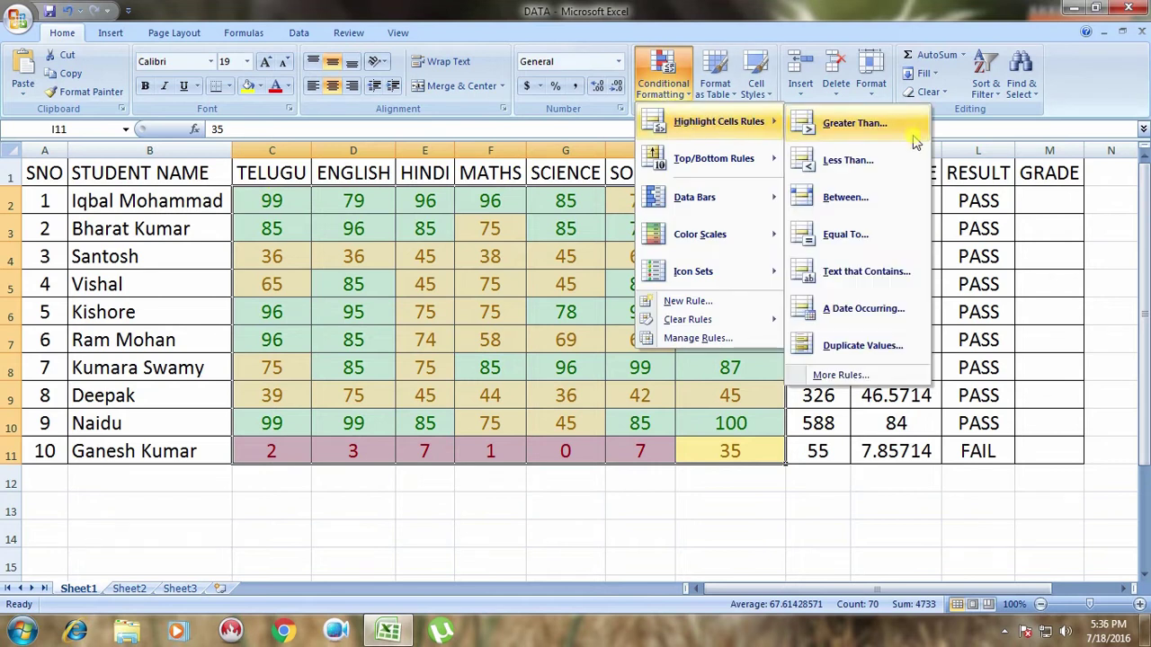
{"action": "left_click", "coordinate": [884, 247]}
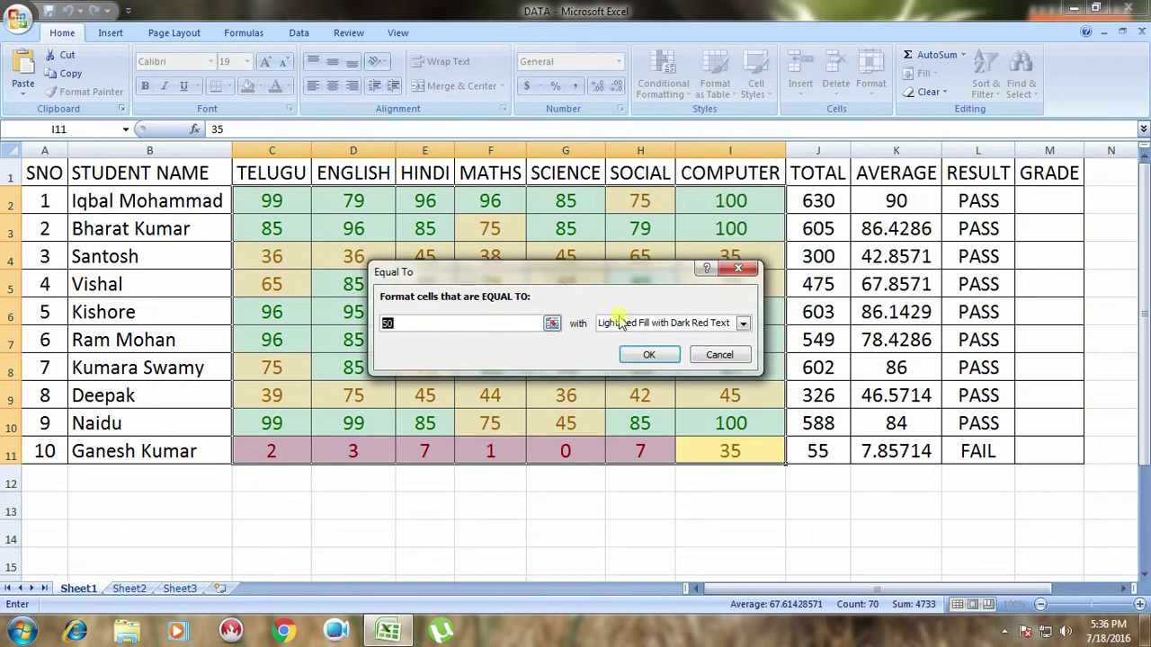
{"action": "left_click", "coordinate": [719, 355]}
{"action": "left_click", "coordinate": [663, 77]}
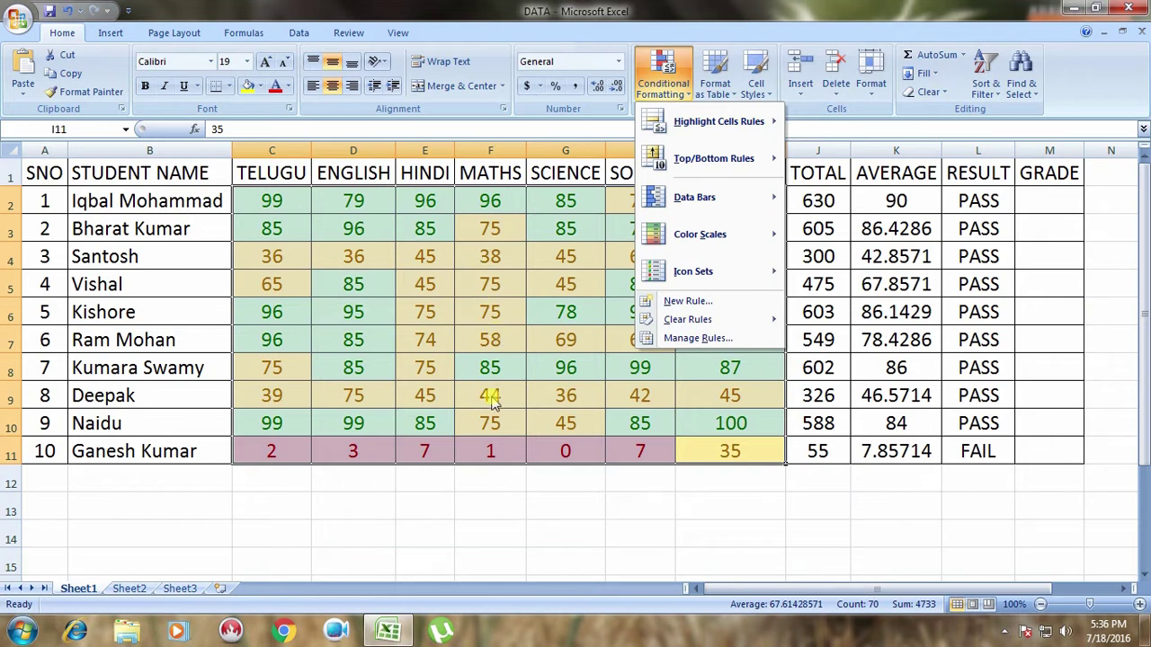
{"action": "mouse_move", "coordinate": [688, 319]}
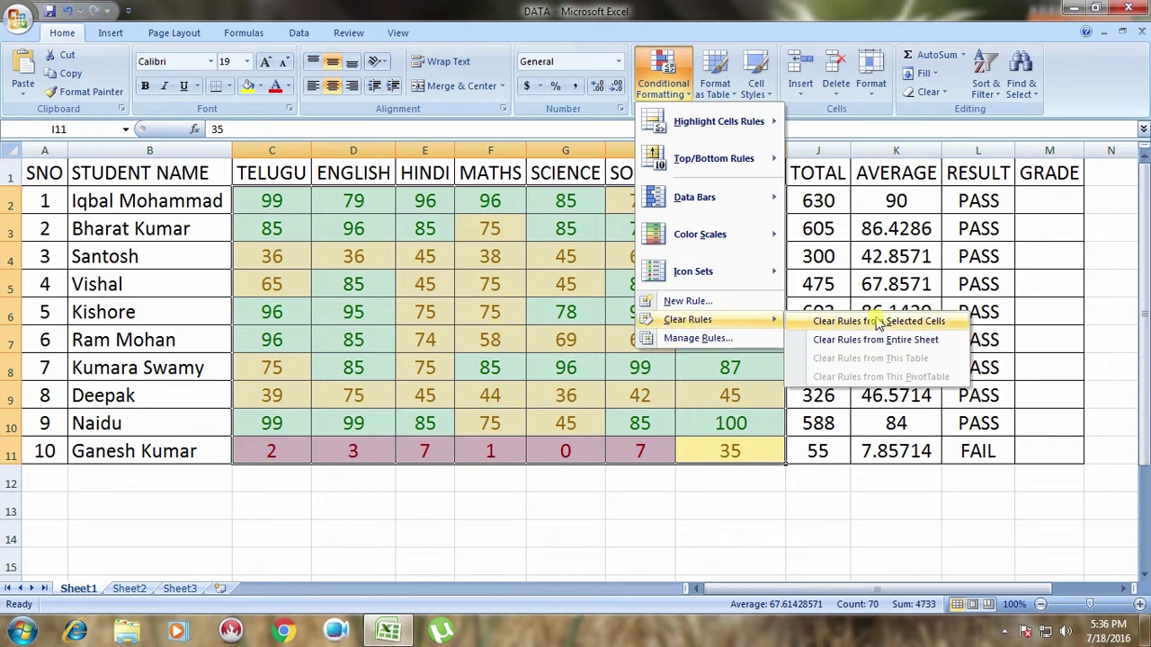
Clear all rules from the marks and add an Equal To 50 rule with light red fill.
{"action": "left_click", "coordinate": [890, 328]}
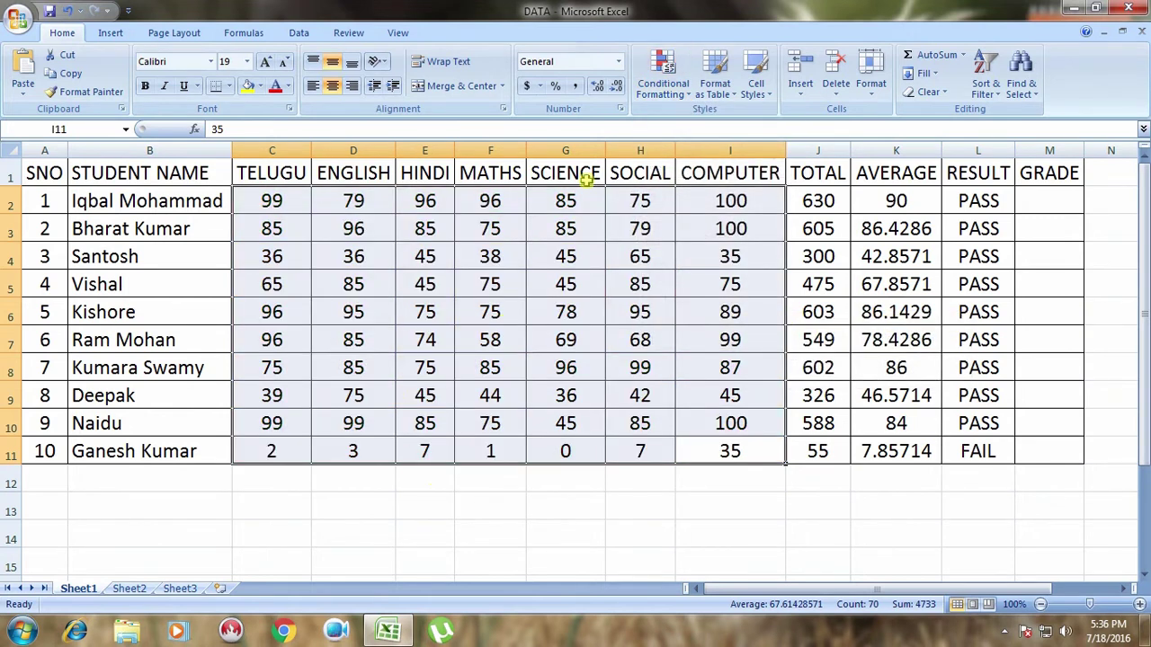
{"action": "left_click", "coordinate": [670, 85]}
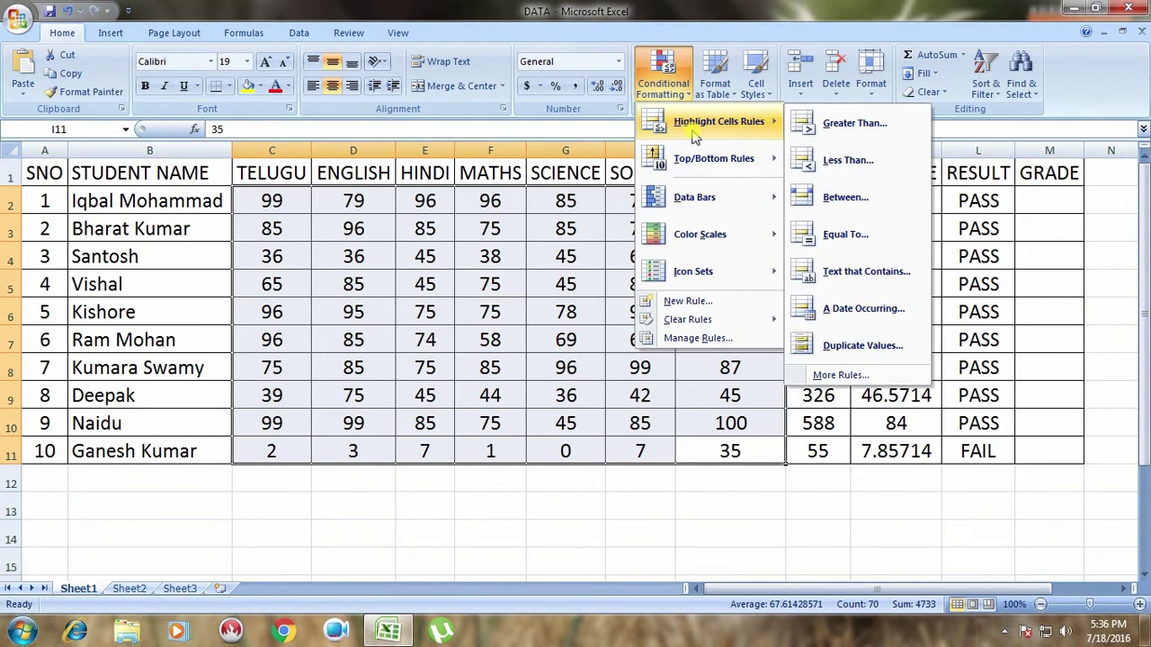
{"action": "mouse_move", "coordinate": [718, 121]}
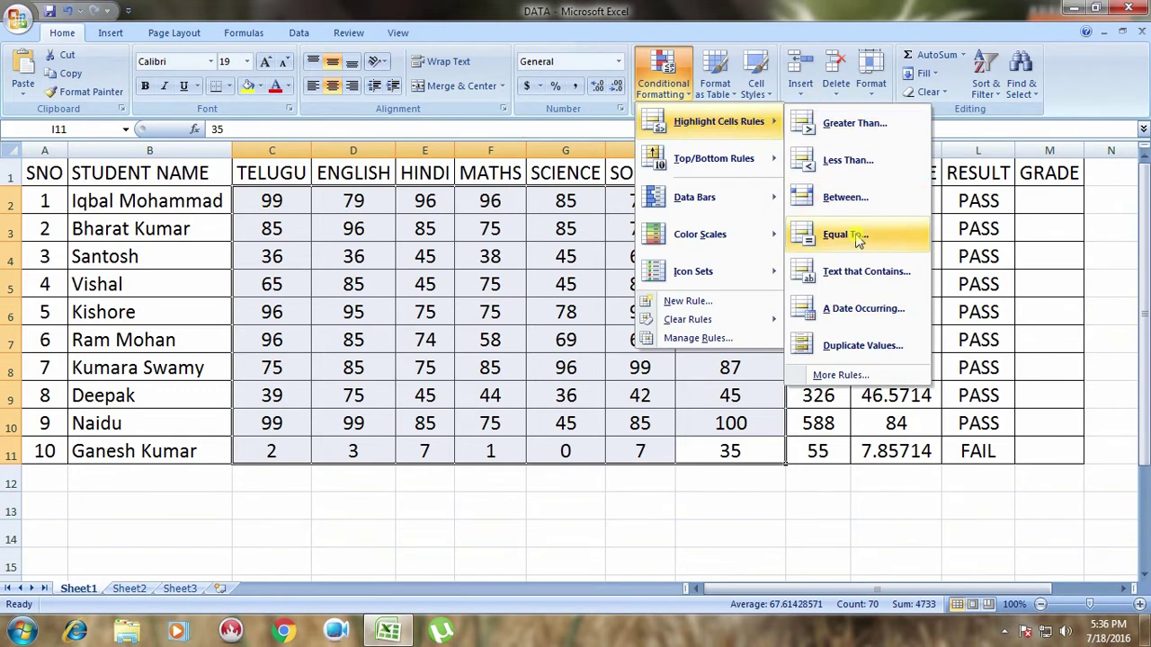
{"action": "left_click", "coordinate": [845, 235]}
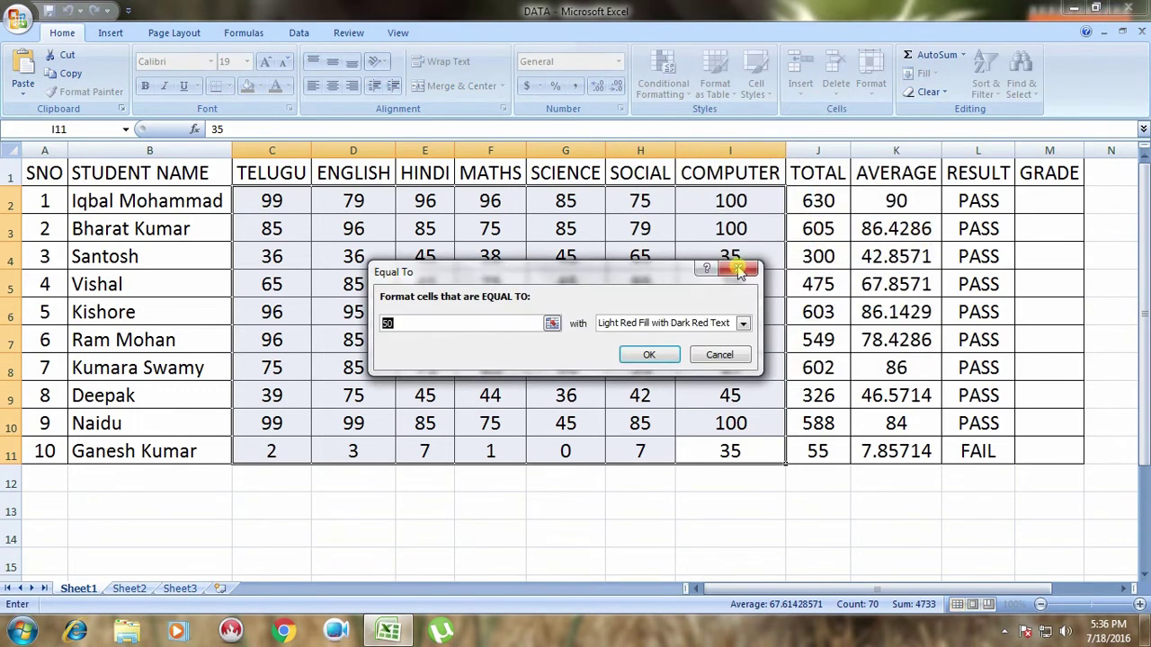
{"action": "left_click", "coordinate": [648, 355]}
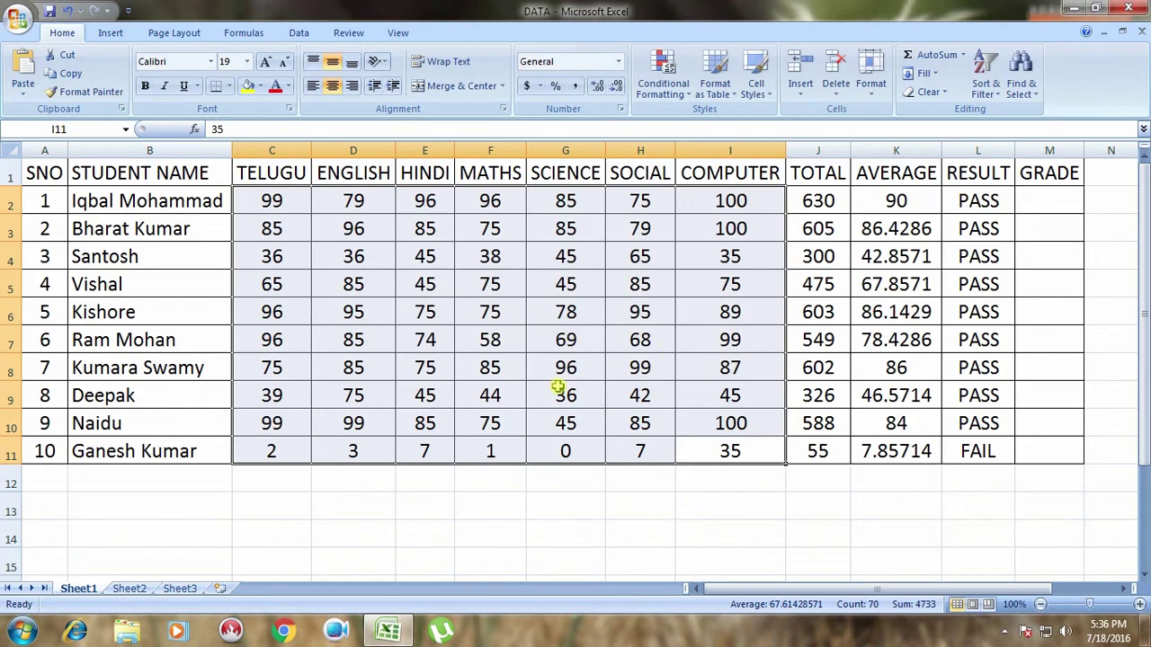
Change the marks in G5 and D8 to 50, then reselect the marks C2:I11.
{"action": "left_click", "coordinate": [564, 285]}
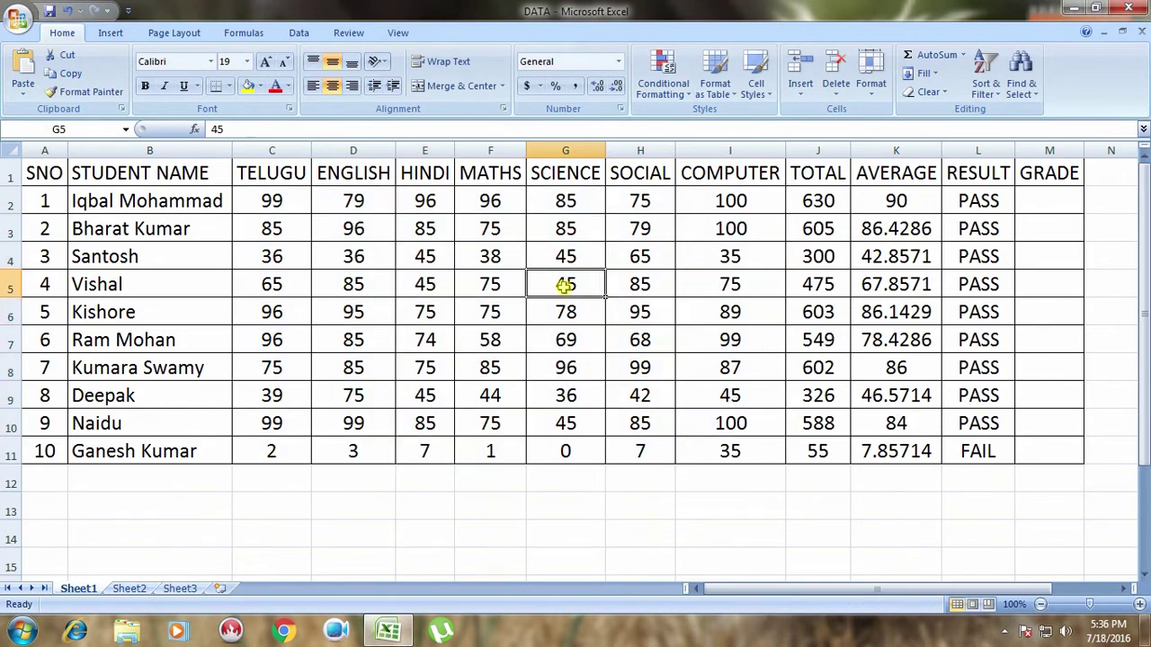
{"action": "type", "text": "50"}
{"action": "key", "text": "Return"}
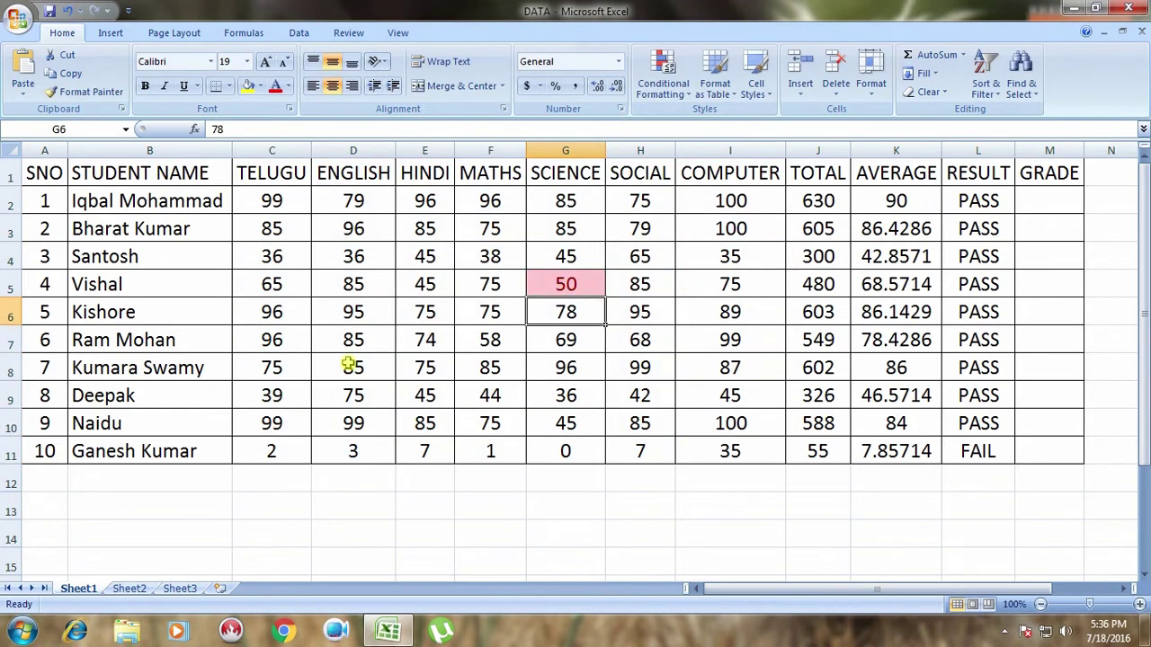
{"action": "left_click", "coordinate": [349, 363]}
{"action": "type", "text": "50"}
{"action": "key", "text": "Return"}
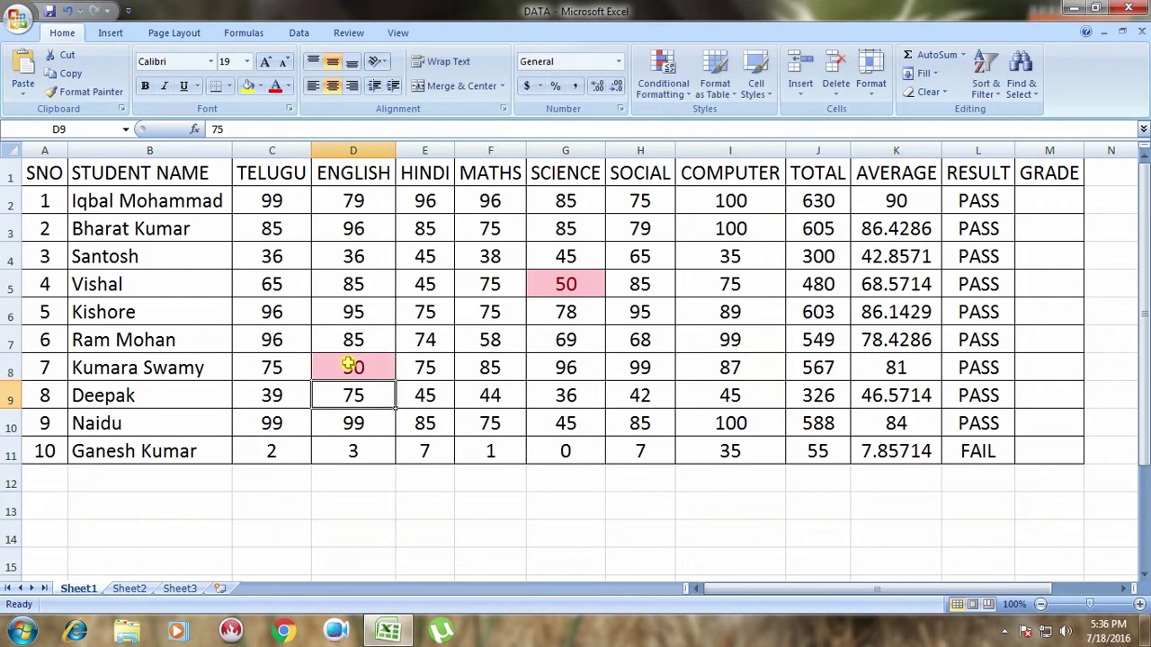
{"action": "mouse_move", "coordinate": [755, 200]}
{"action": "left_mouse_down"}
{"action": "mouse_move", "coordinate": [256, 426]}
{"action": "mouse_move", "coordinate": [261, 449]}
{"action": "left_mouse_up"}
{"action": "left_click", "coordinate": [715, 81]}
{"action": "left_click", "coordinate": [662, 86]}
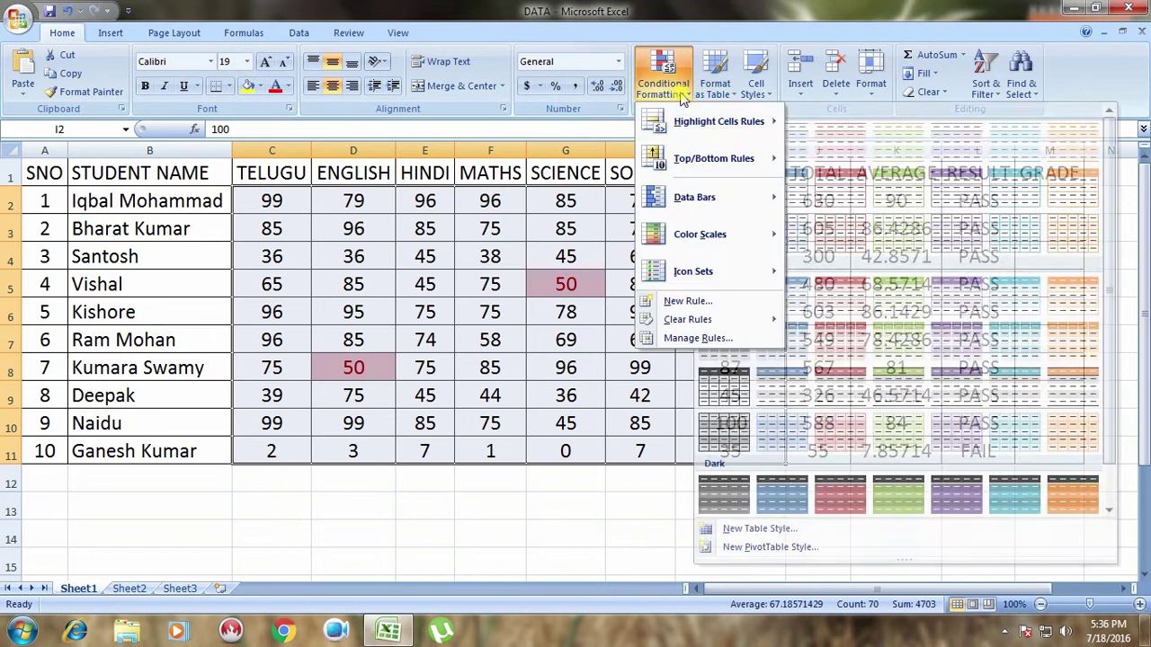
{"action": "mouse_move", "coordinate": [719, 121]}
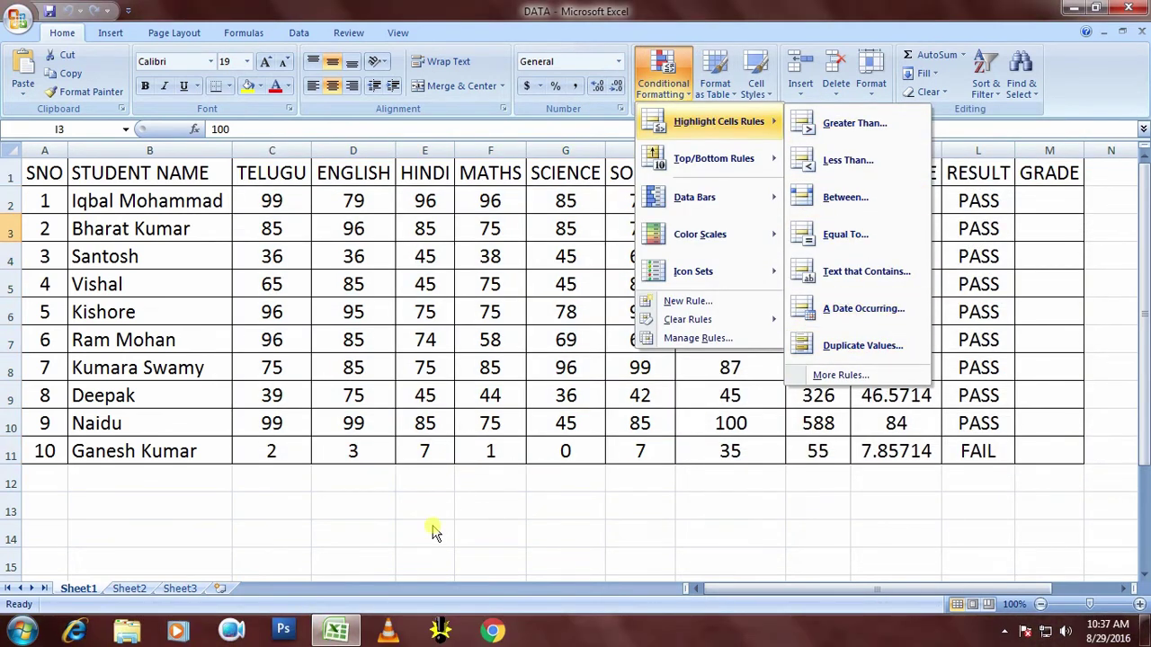
On Sheet2, enter 29-08-2016 in A1, autofit column A, and fill yearly dates to 29-08-2023.
{"action": "key", "text": "Escape"}
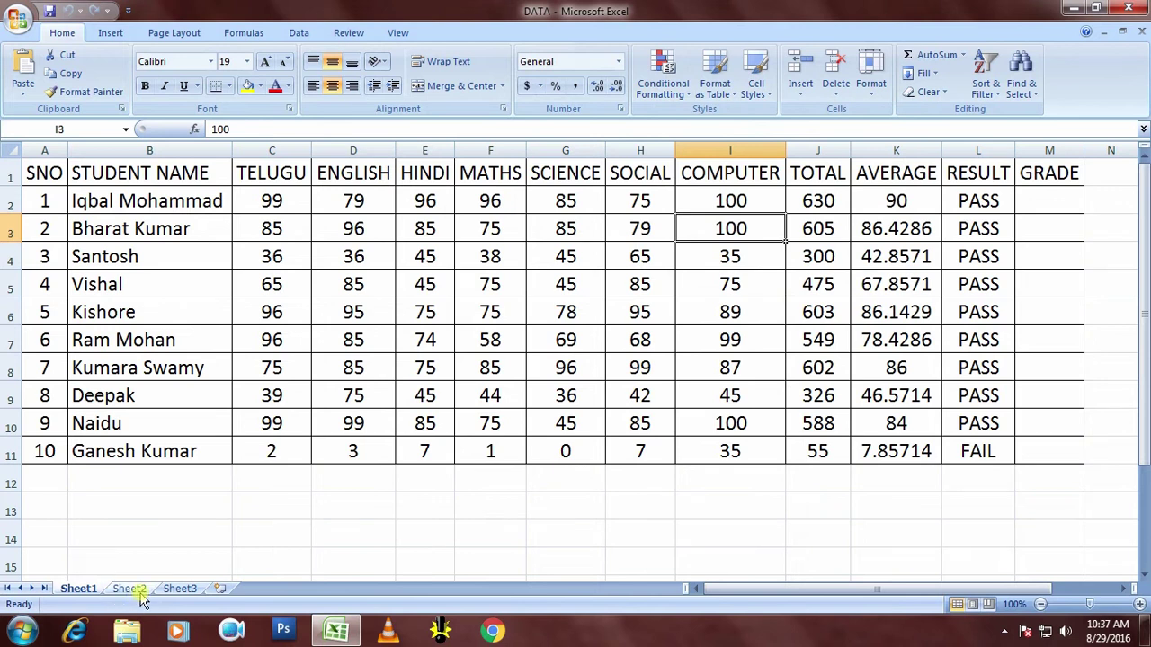
{"action": "left_click", "coordinate": [141, 594]}
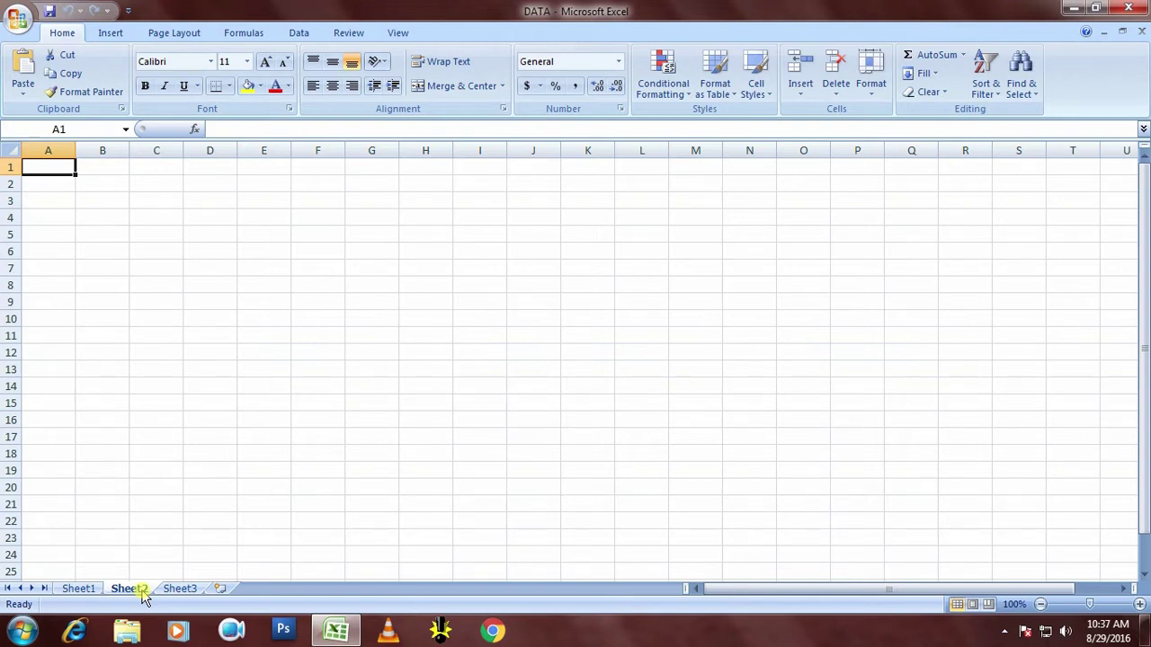
{"action": "type", "text": "29-08"}
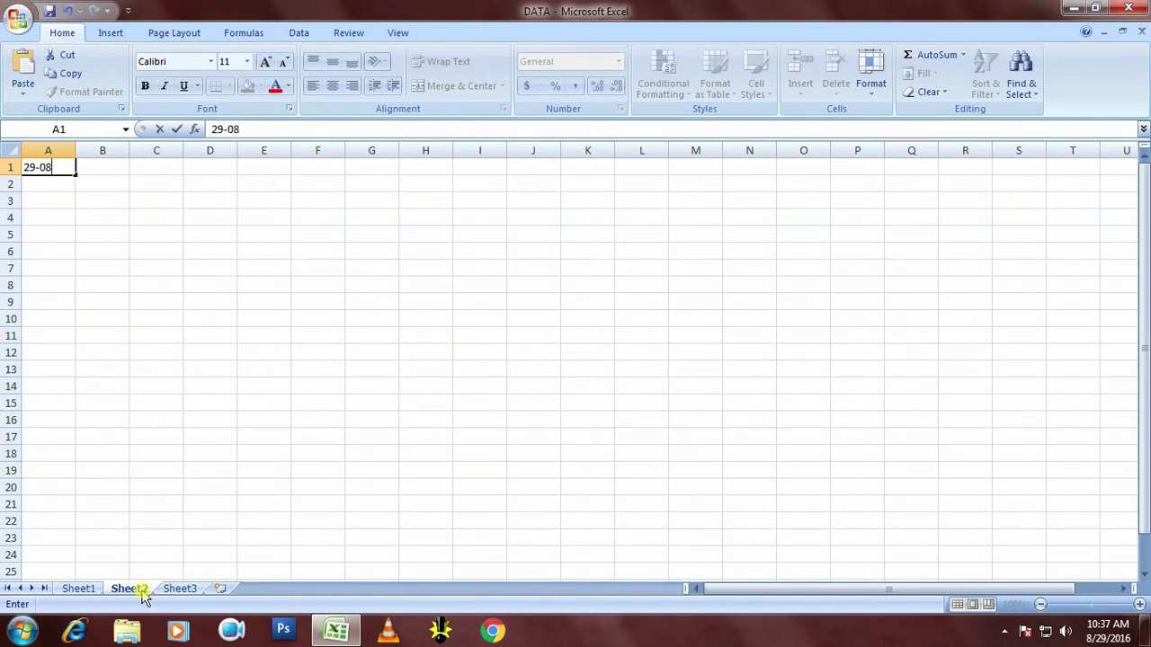
{"action": "type", "text": "16"}
{"action": "key", "text": "Return"}
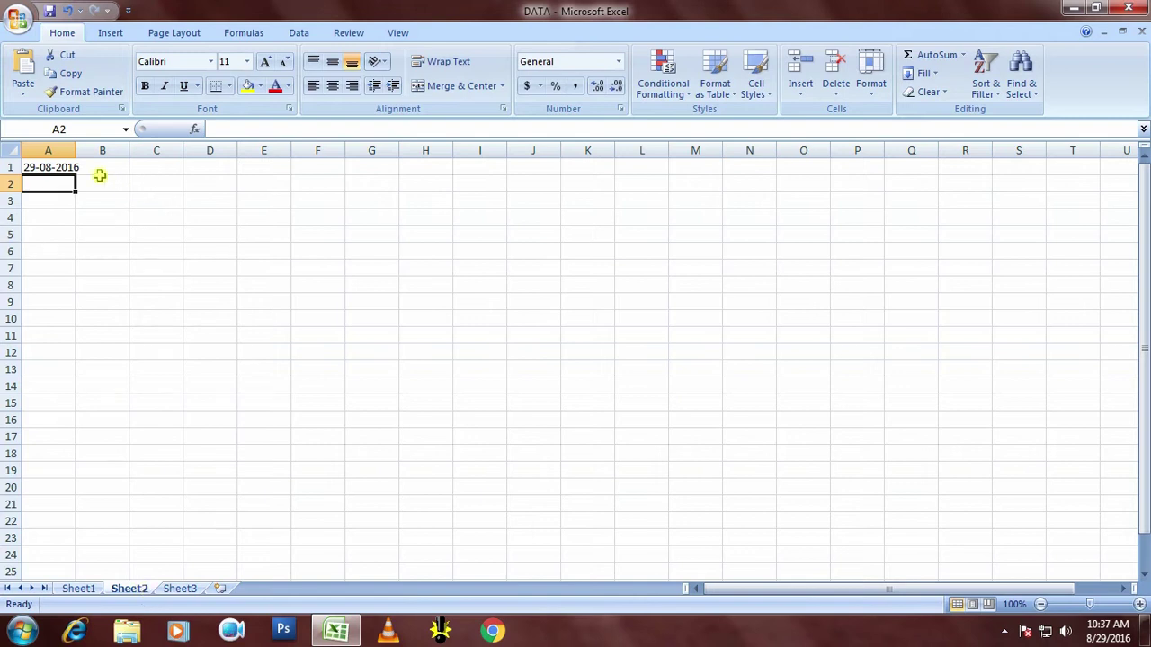
{"action": "double_click", "coordinate": [76, 150]}
{"action": "left_click", "coordinate": [72, 168]}
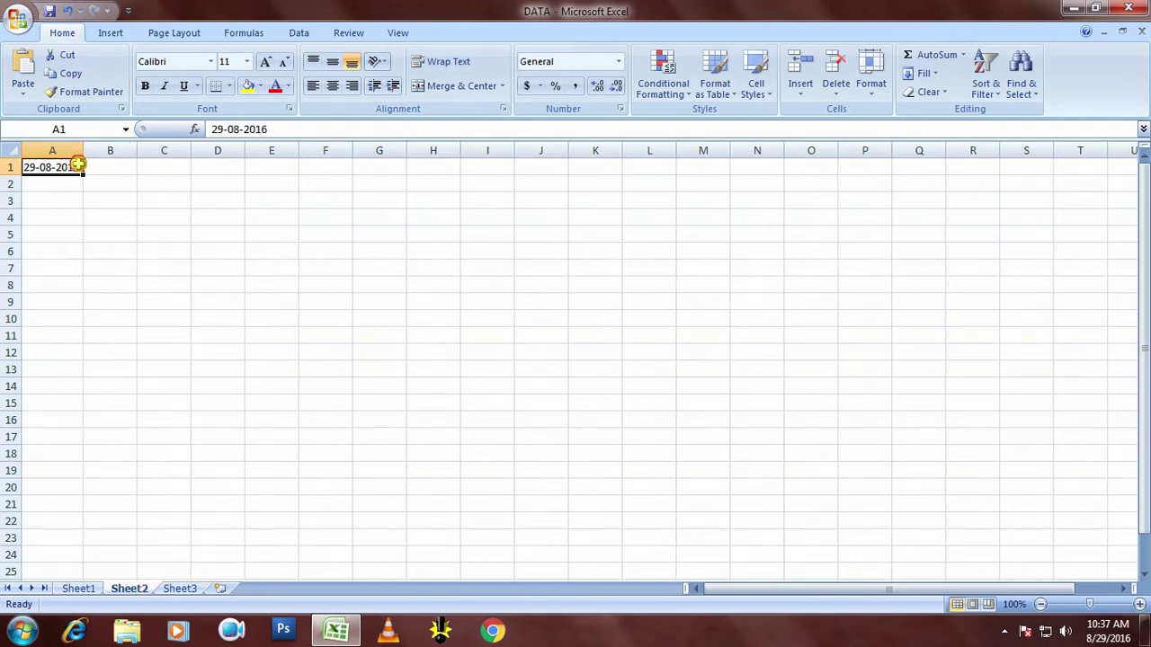
{"action": "left_click_drag", "start_coordinate": [83, 176], "coordinate": [85, 285]}
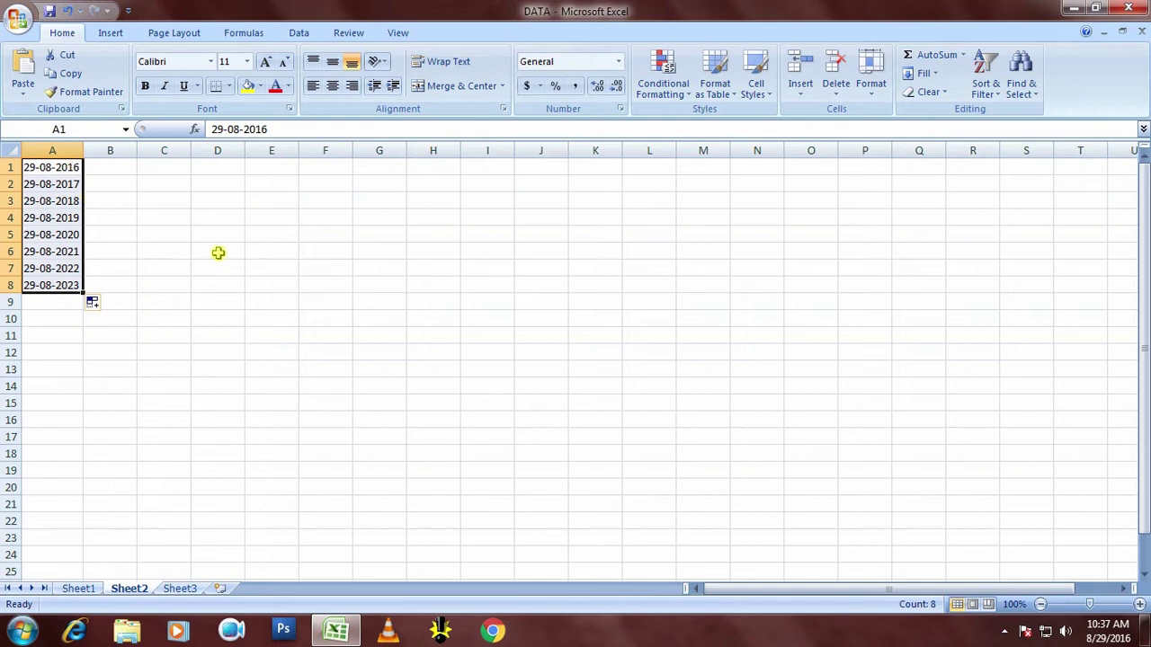
{"action": "left_click", "coordinate": [349, 266]}
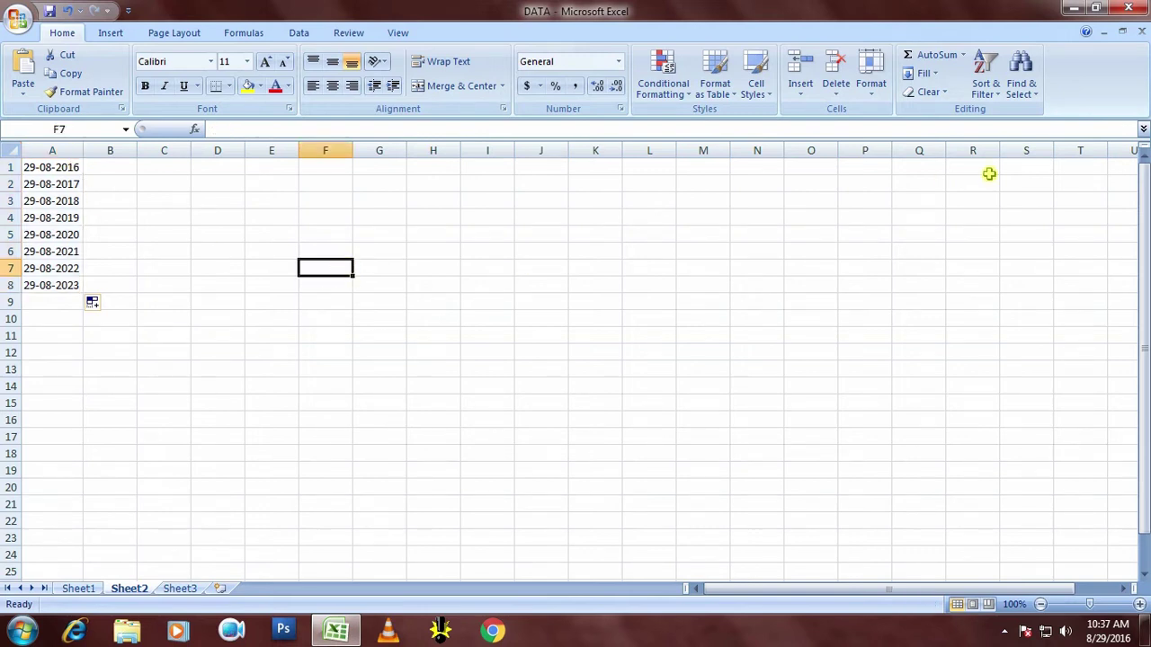
Enter 8/29/2016 in F7 and fill daily dates down to 9/4/2016 in F13.
{"action": "type", "text": "08/29"}
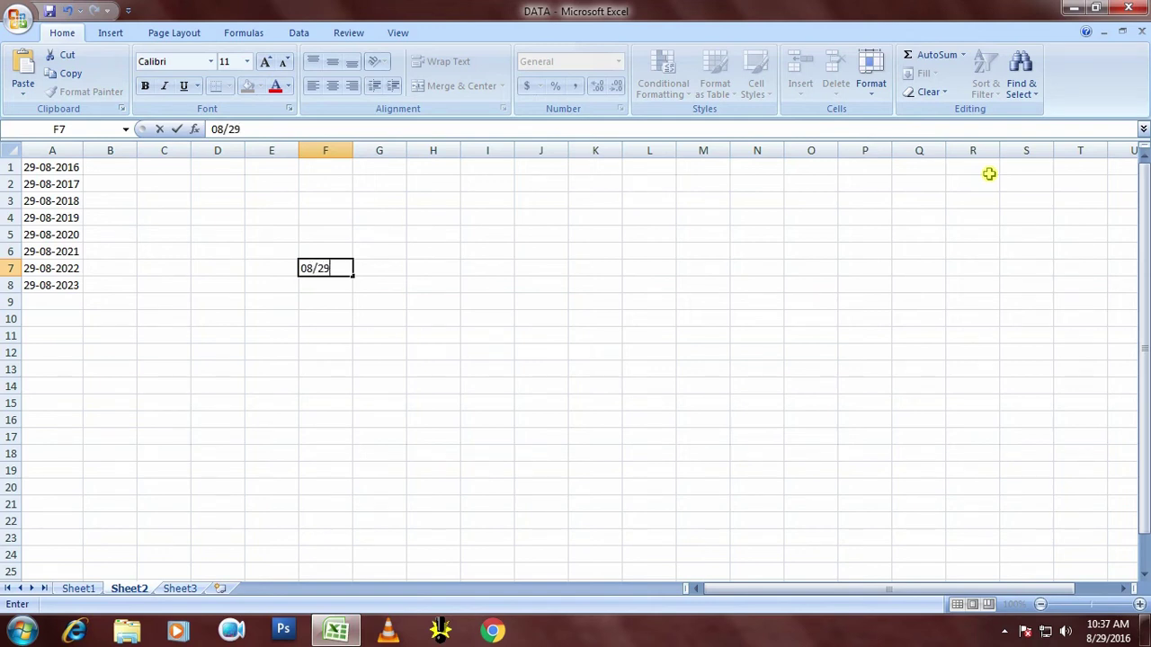
{"action": "type", "text": "6"}
{"action": "key", "text": "Return"}
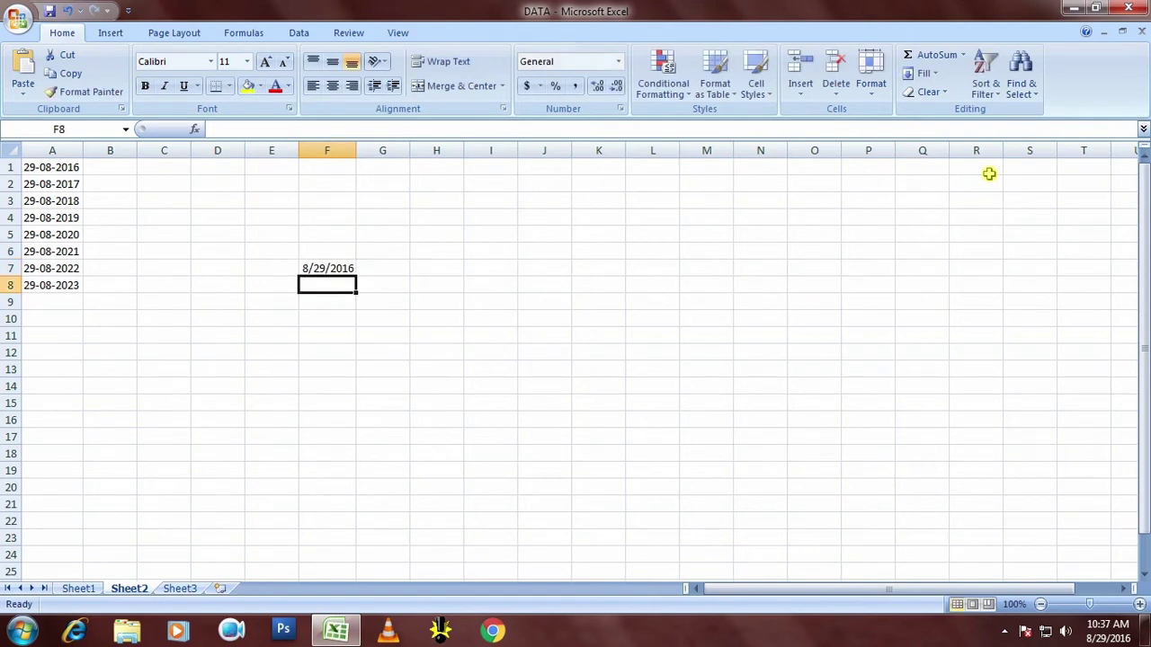
{"action": "left_click", "coordinate": [347, 269]}
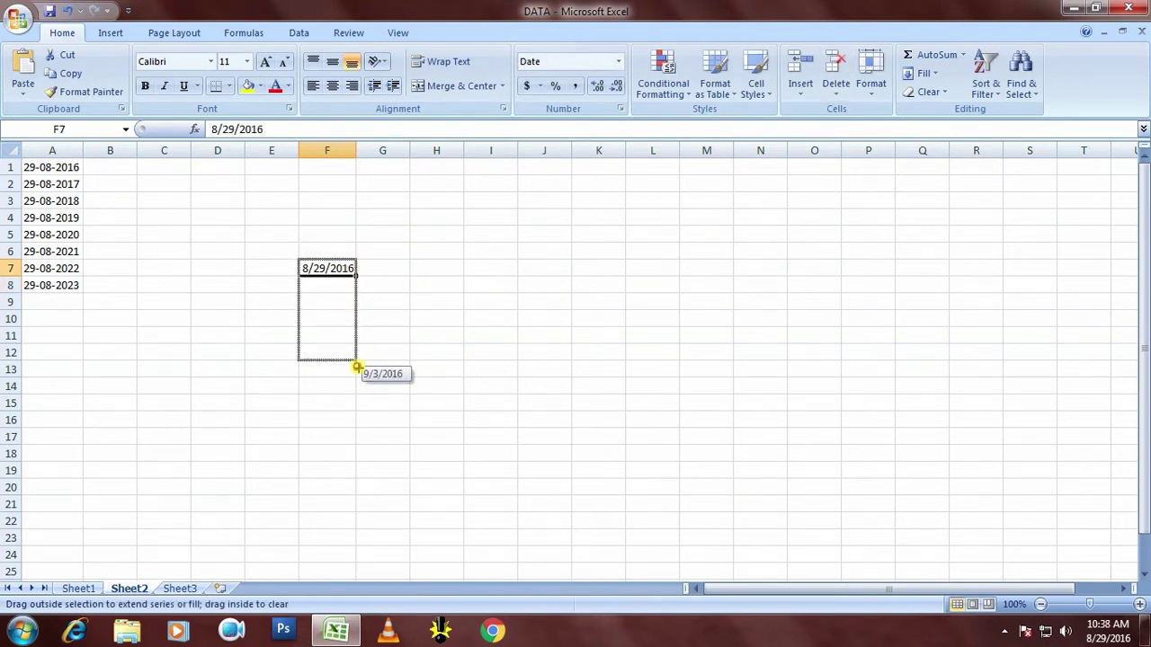
{"action": "left_click_drag", "start_coordinate": [357, 277], "coordinate": [360, 373]}
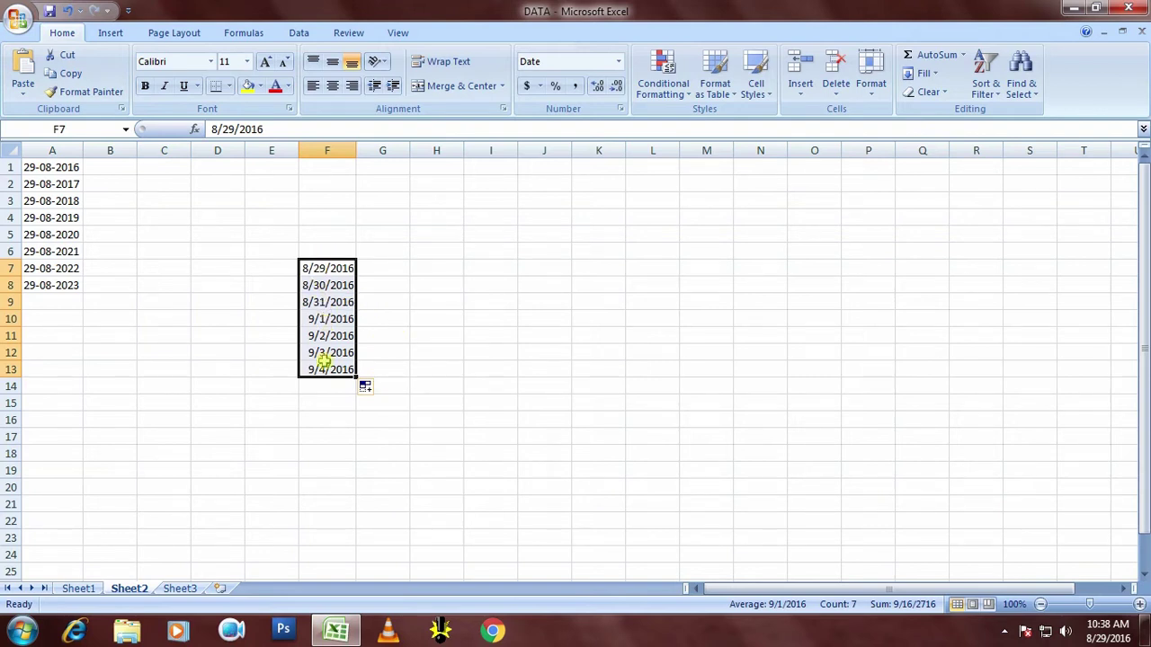
Select the date range F7:F13 to prepare it for conditional formatting.
{"action": "left_click", "coordinate": [360, 438]}
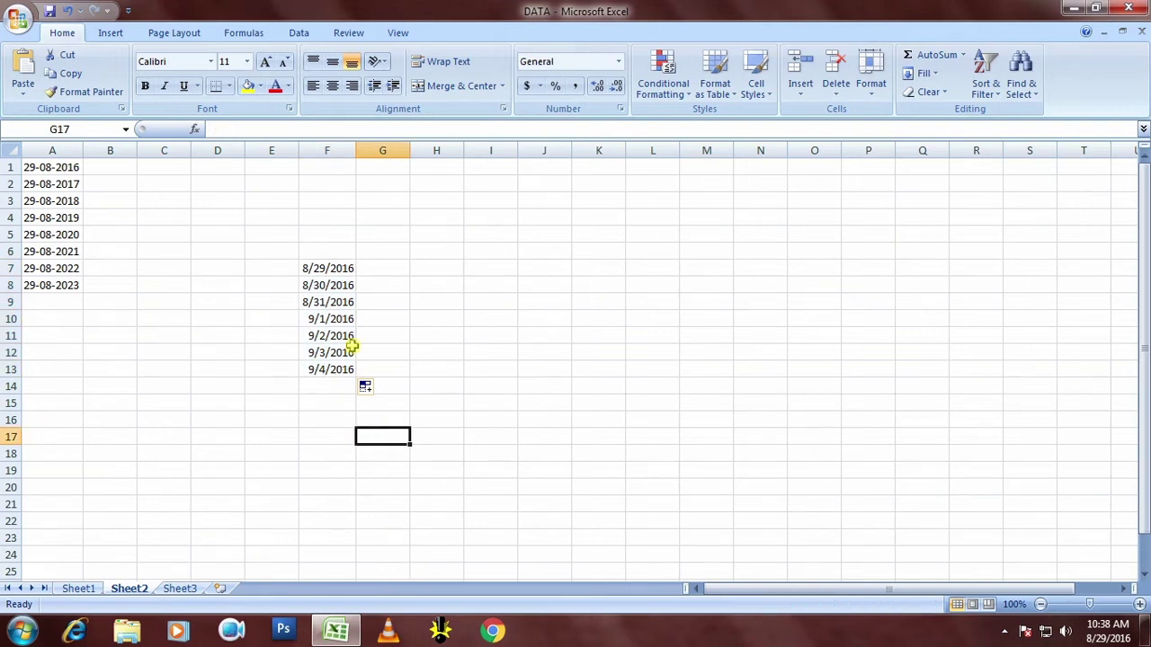
{"action": "left_click_drag", "start_coordinate": [340, 268], "coordinate": [339, 361]}
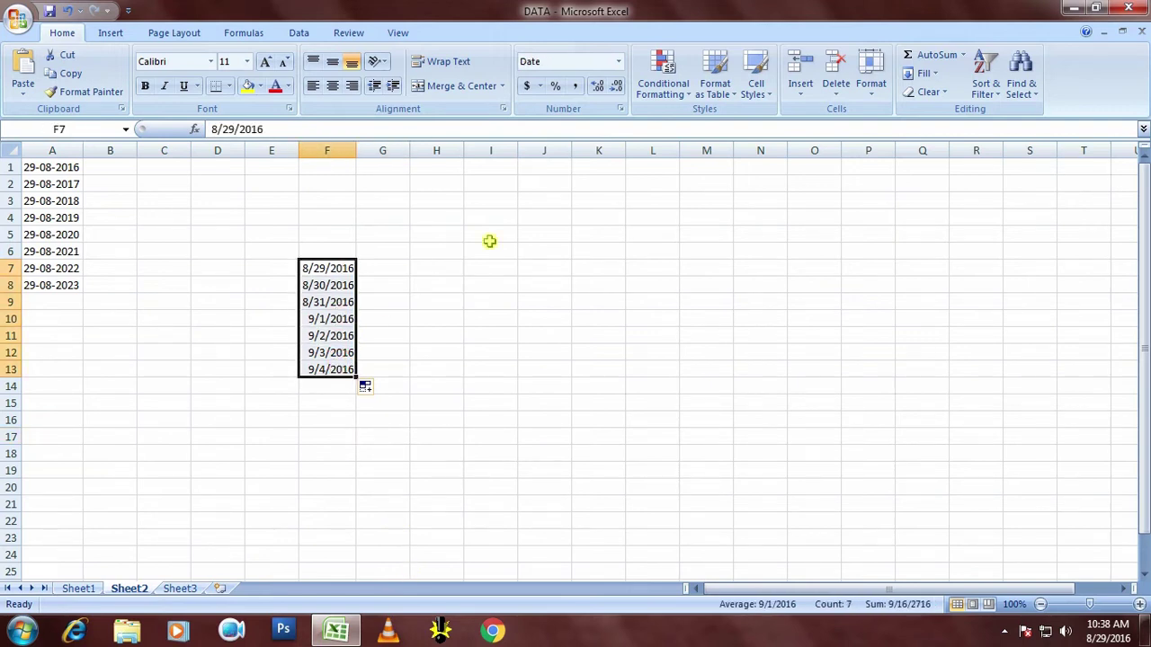
{"action": "left_click", "coordinate": [678, 86]}
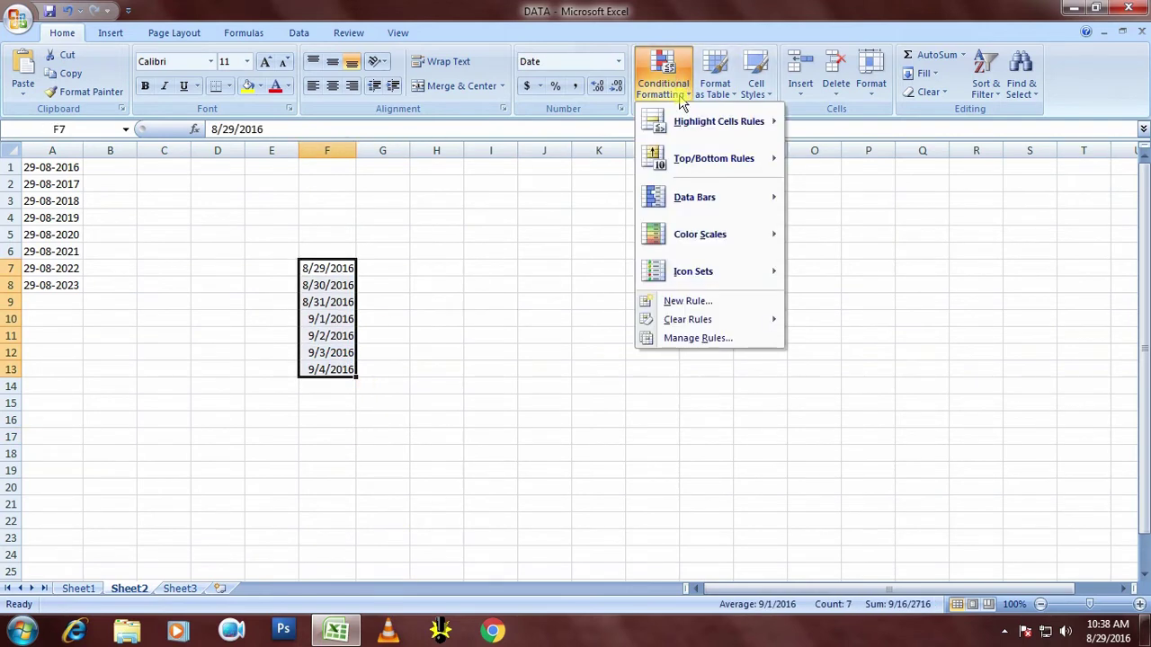
{"action": "mouse_move", "coordinate": [718, 122]}
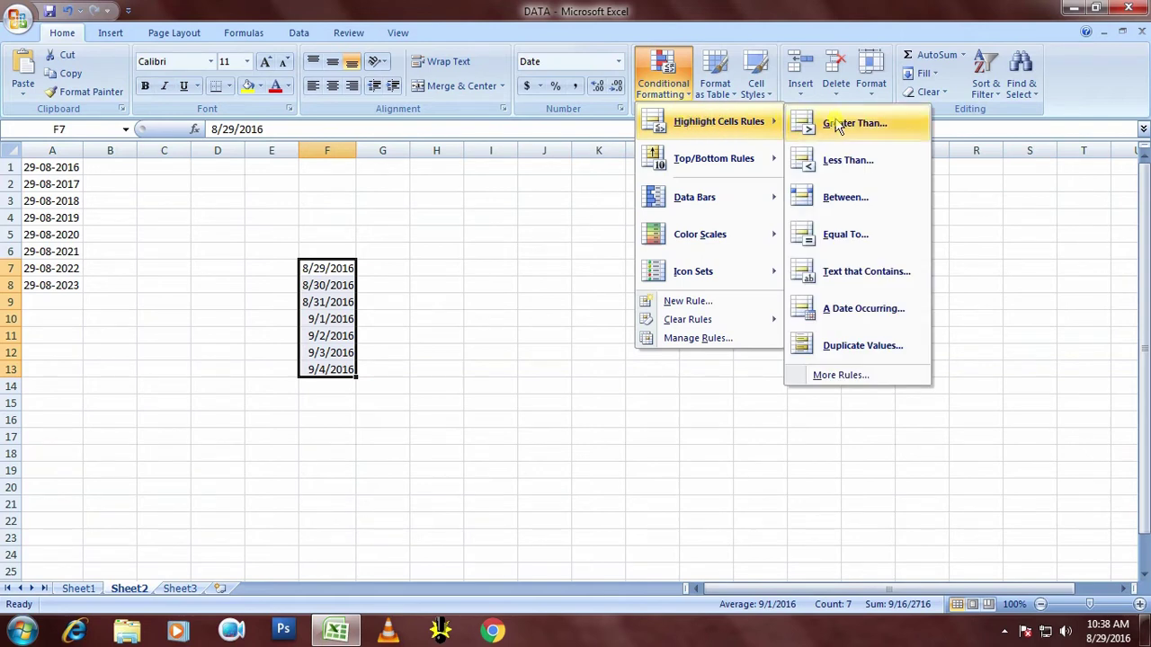
{"action": "left_click", "coordinate": [860, 311]}
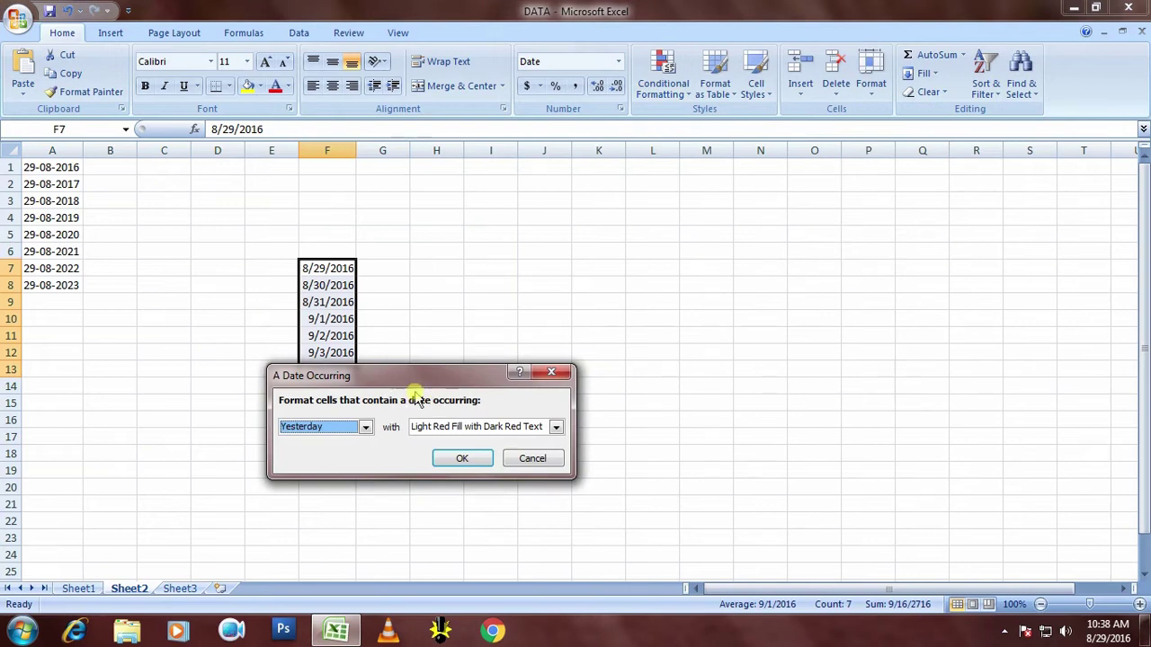
{"action": "left_click_drag", "start_coordinate": [431, 374], "coordinate": [722, 288]}
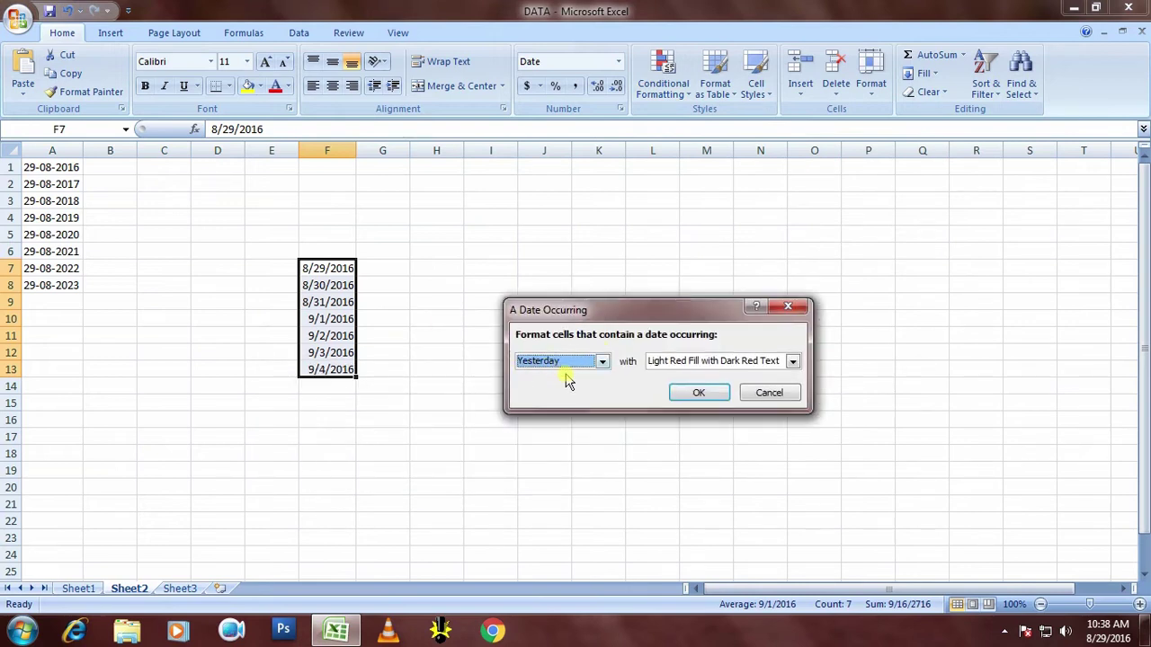
{"action": "left_click", "coordinate": [602, 361]}
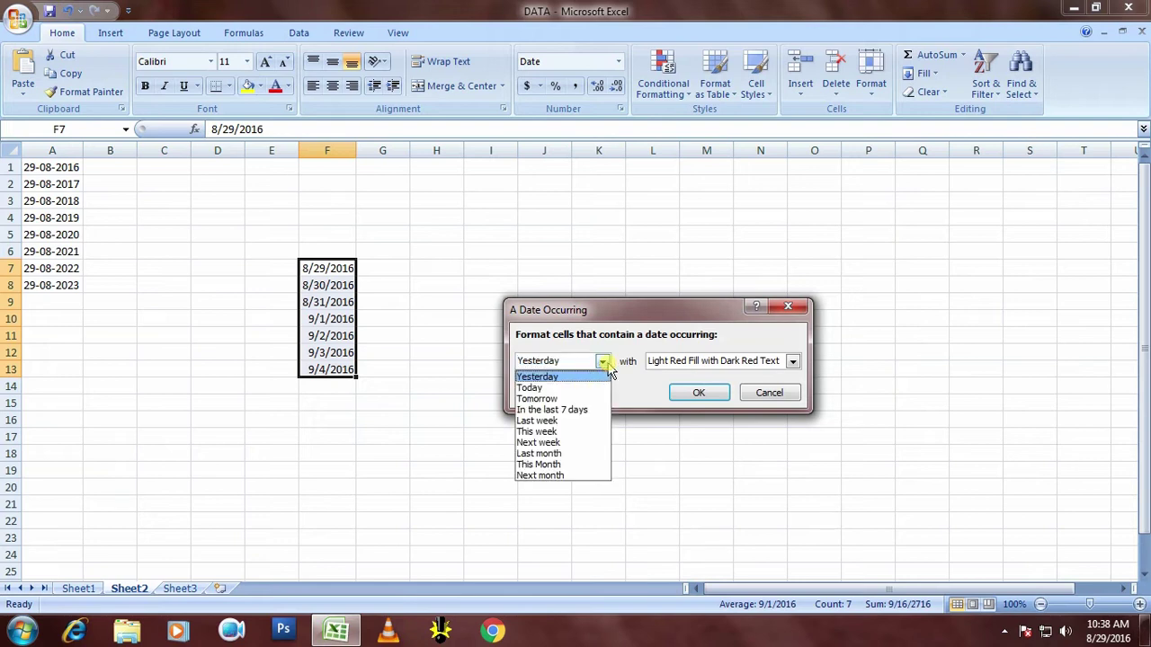
{"action": "left_click", "coordinate": [549, 386]}
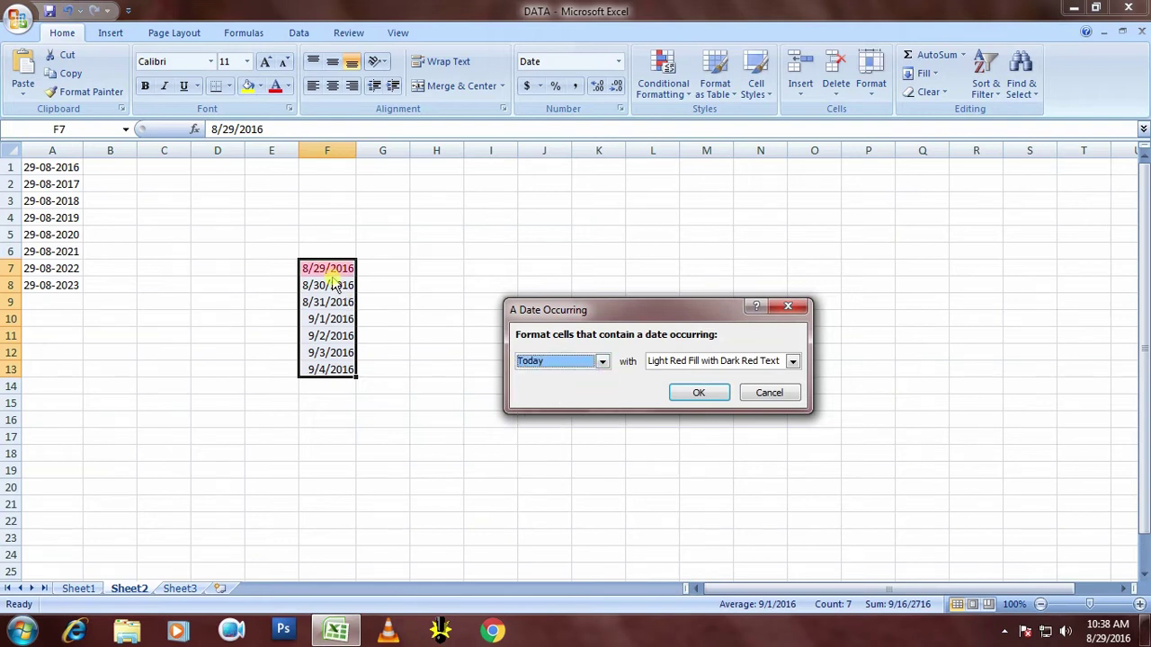
{"action": "left_click", "coordinate": [586, 368]}
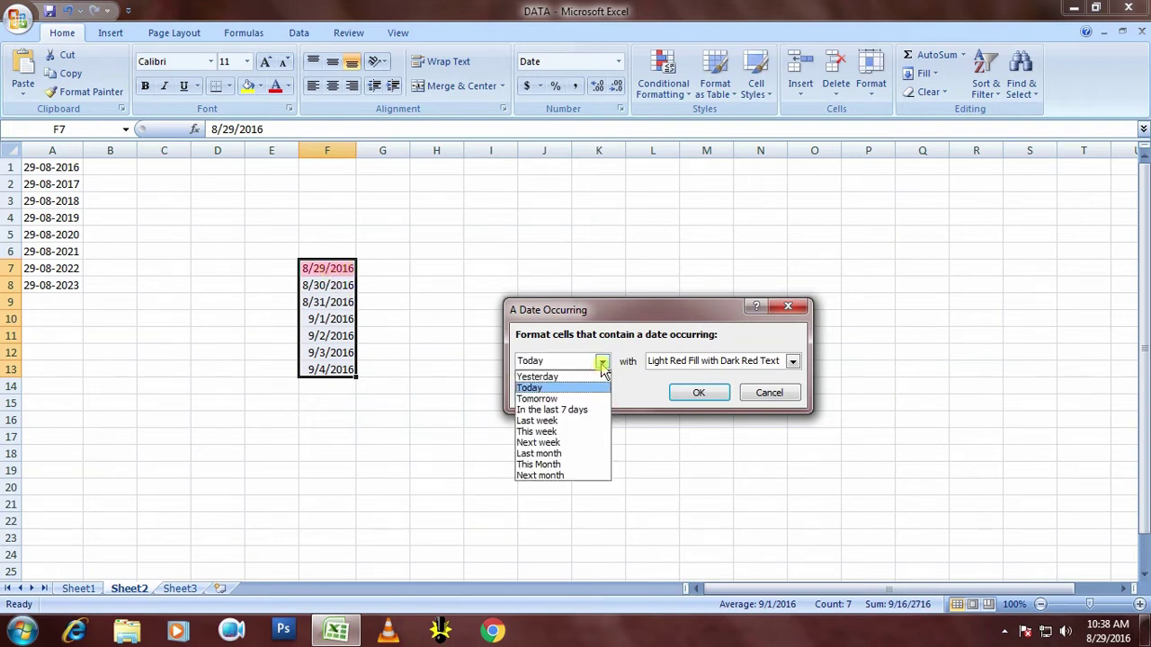
{"action": "left_click", "coordinate": [536, 397]}
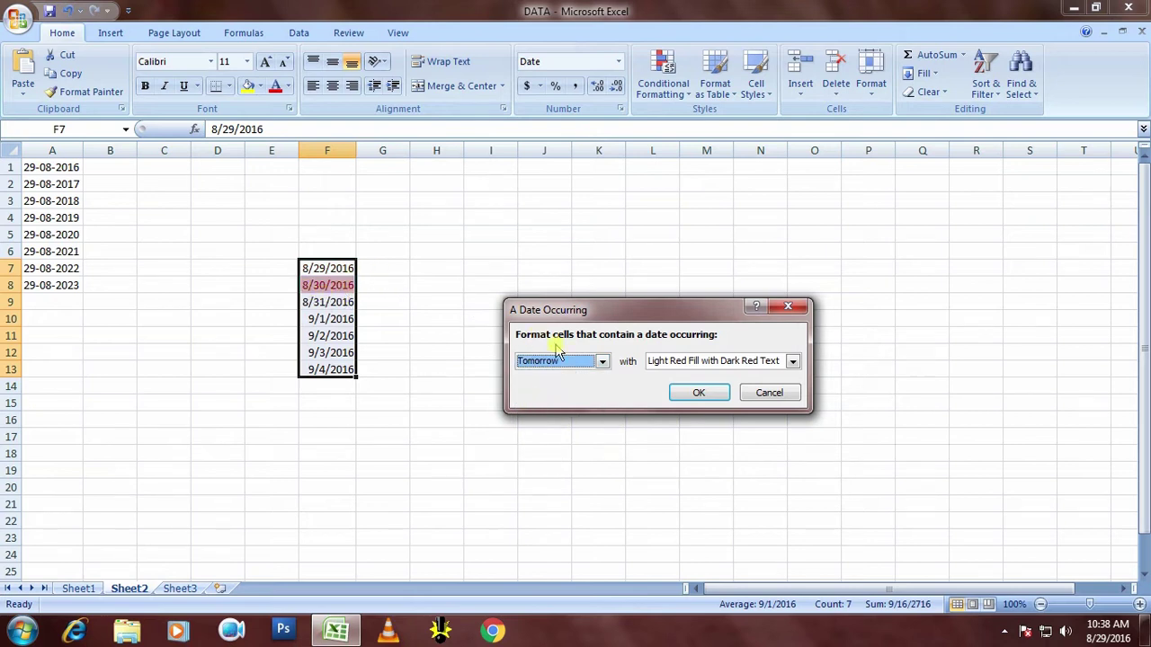
{"action": "left_click", "coordinate": [603, 364]}
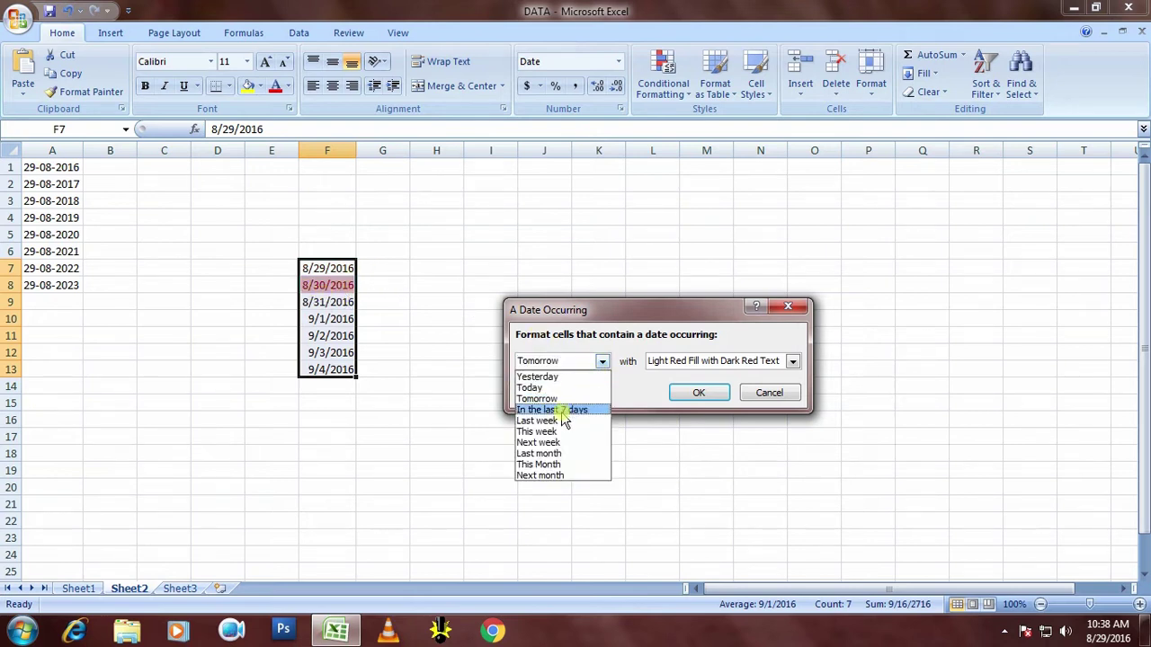
{"action": "left_click", "coordinate": [538, 432]}
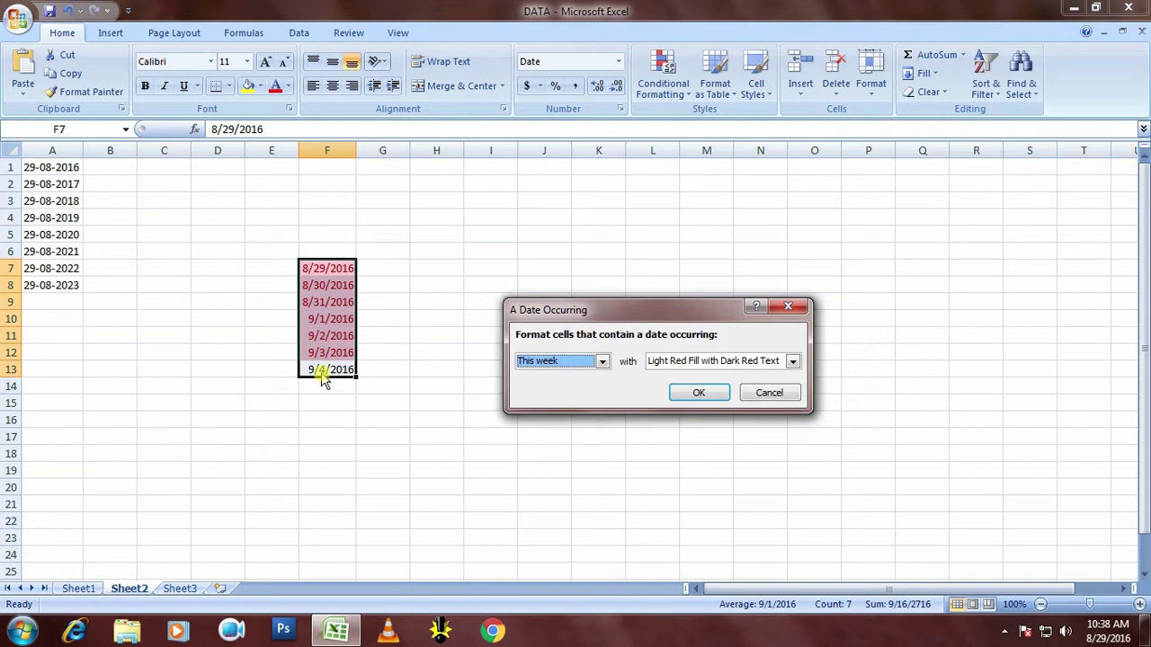
{"action": "left_click", "coordinate": [602, 361]}
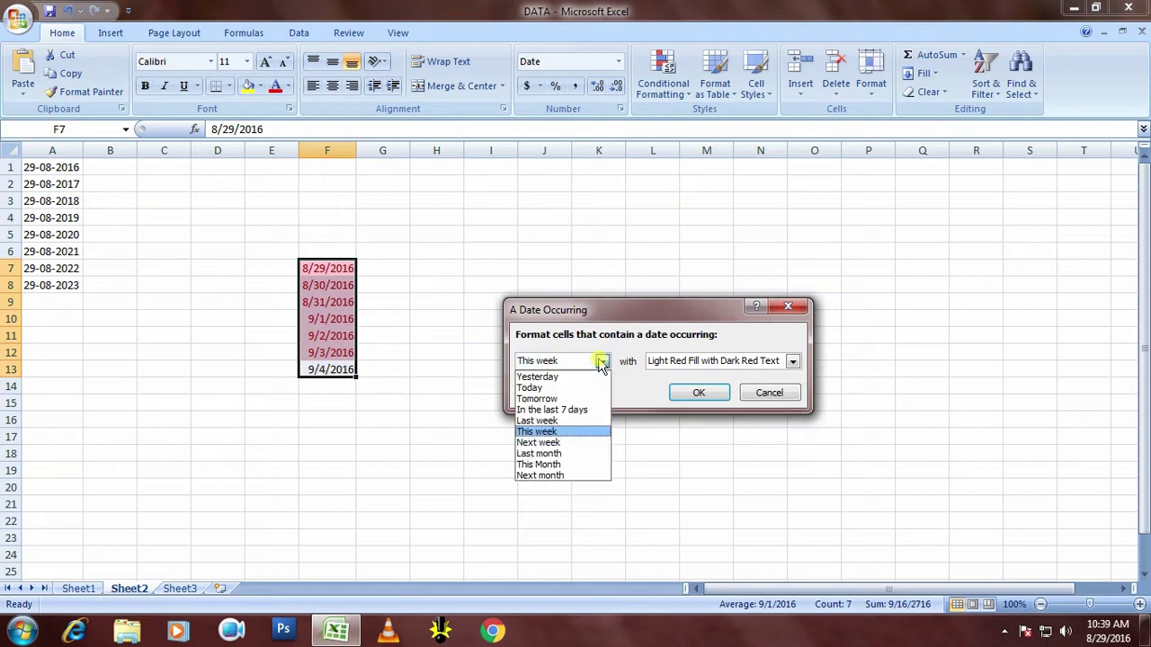
{"action": "left_click", "coordinate": [551, 442]}
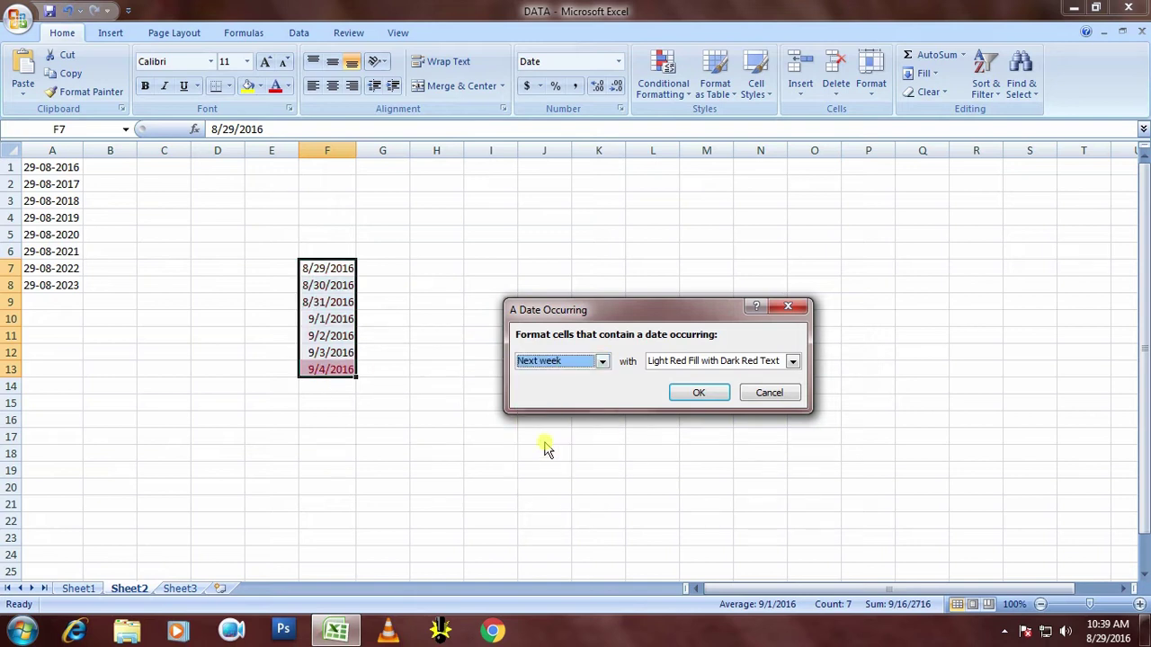
{"action": "left_click", "coordinate": [769, 393]}
{"action": "left_click", "coordinate": [405, 422]}
{"action": "left_click", "coordinate": [333, 375]}
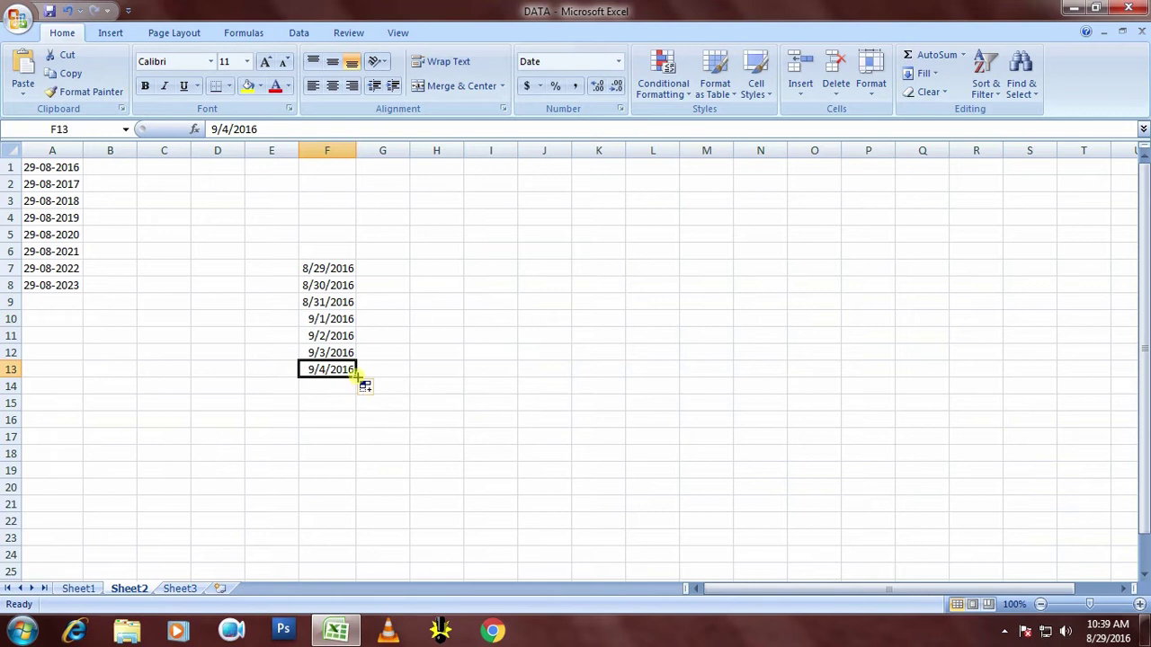
Extend the dates down to 9/9/2016 in F18 and select F7:F18.
{"action": "left_click_drag", "start_coordinate": [355, 376], "coordinate": [356, 455]}
{"action": "left_click", "coordinate": [446, 428]}
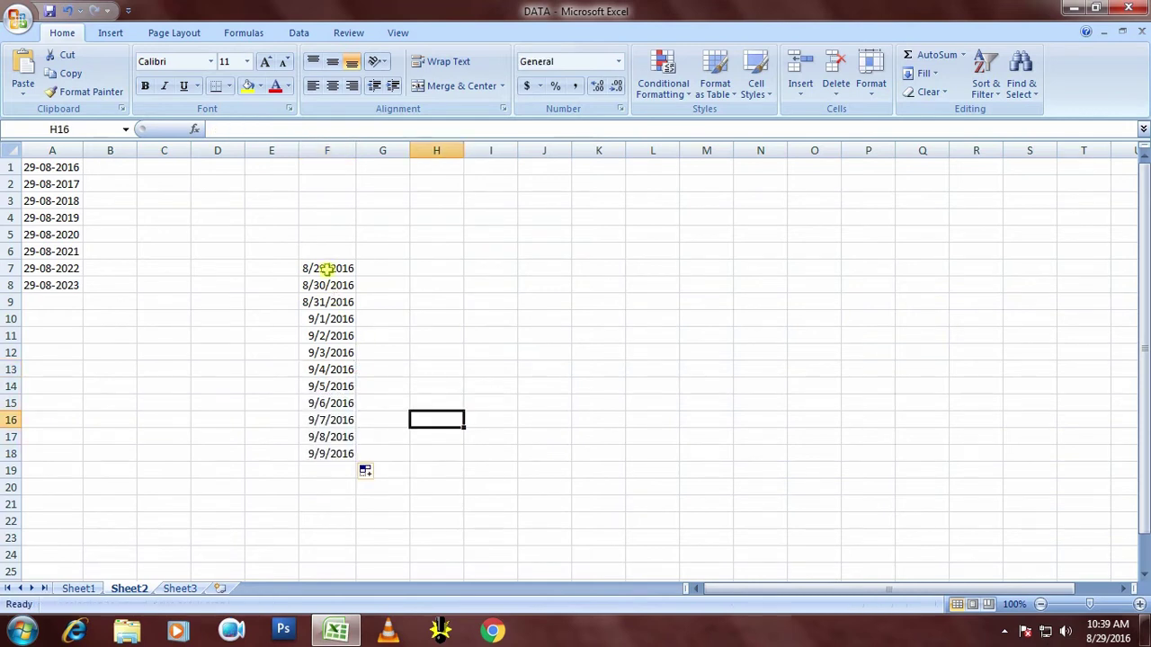
{"action": "left_click_drag", "start_coordinate": [326, 268], "coordinate": [326, 452]}
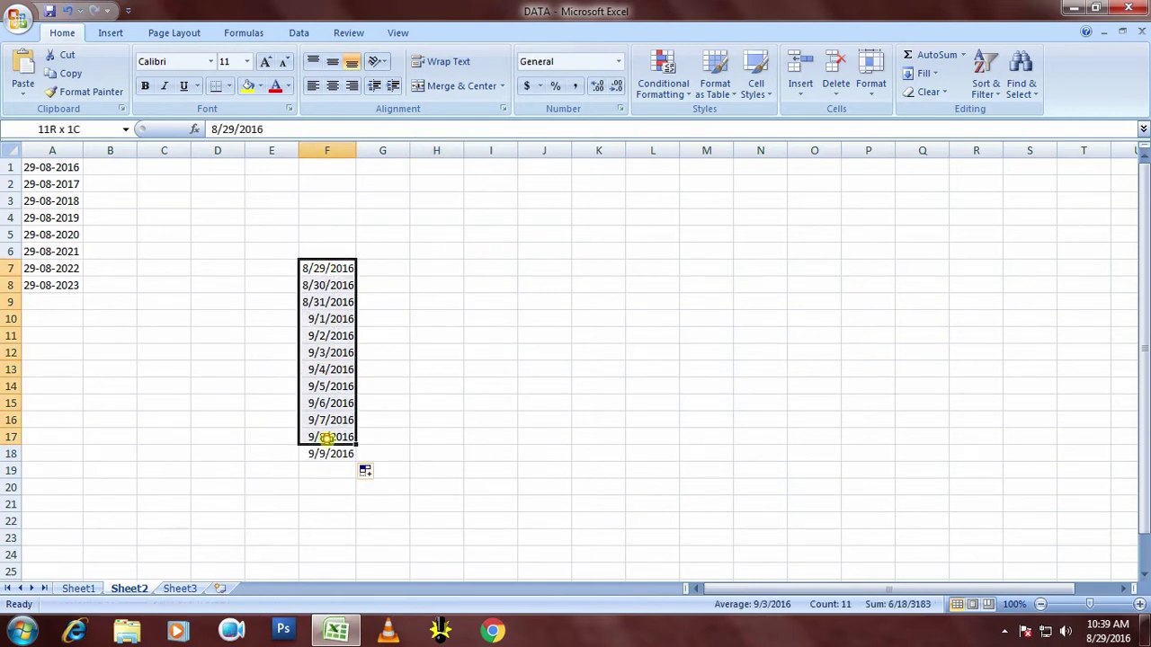
Add an A Date Occurring rule set to This week, using light red fill with dark red text.
{"action": "left_click", "coordinate": [662, 81]}
{"action": "mouse_move", "coordinate": [718, 121]}
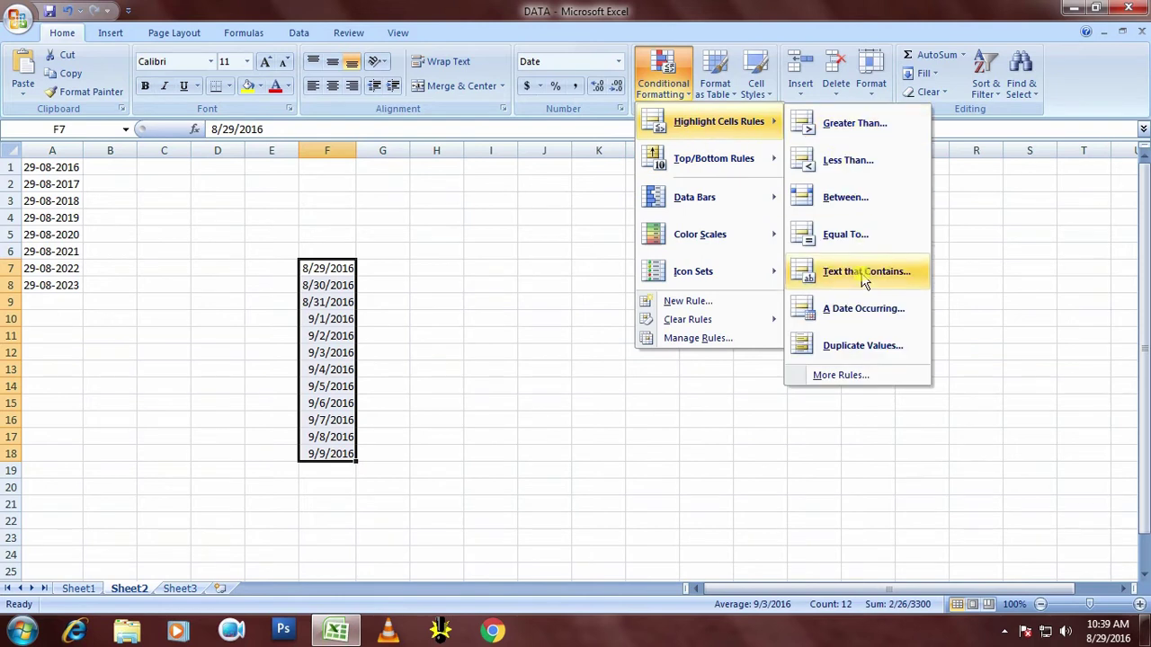
{"action": "left_click", "coordinate": [866, 304]}
{"action": "left_click", "coordinate": [602, 361]}
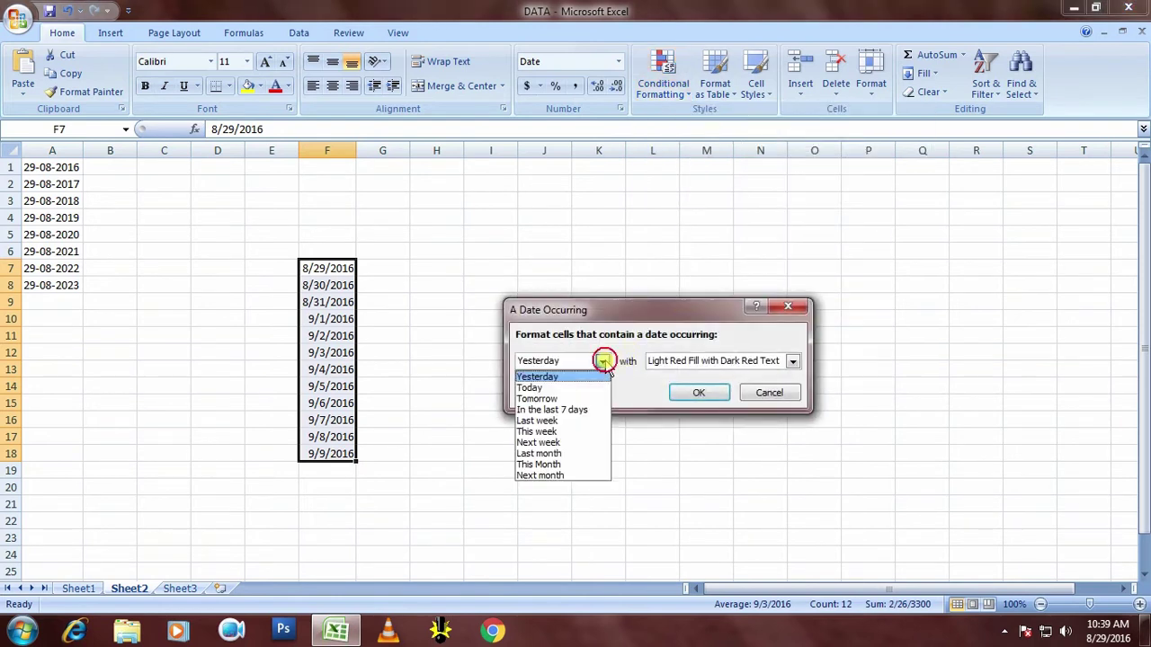
{"action": "left_click", "coordinate": [545, 443]}
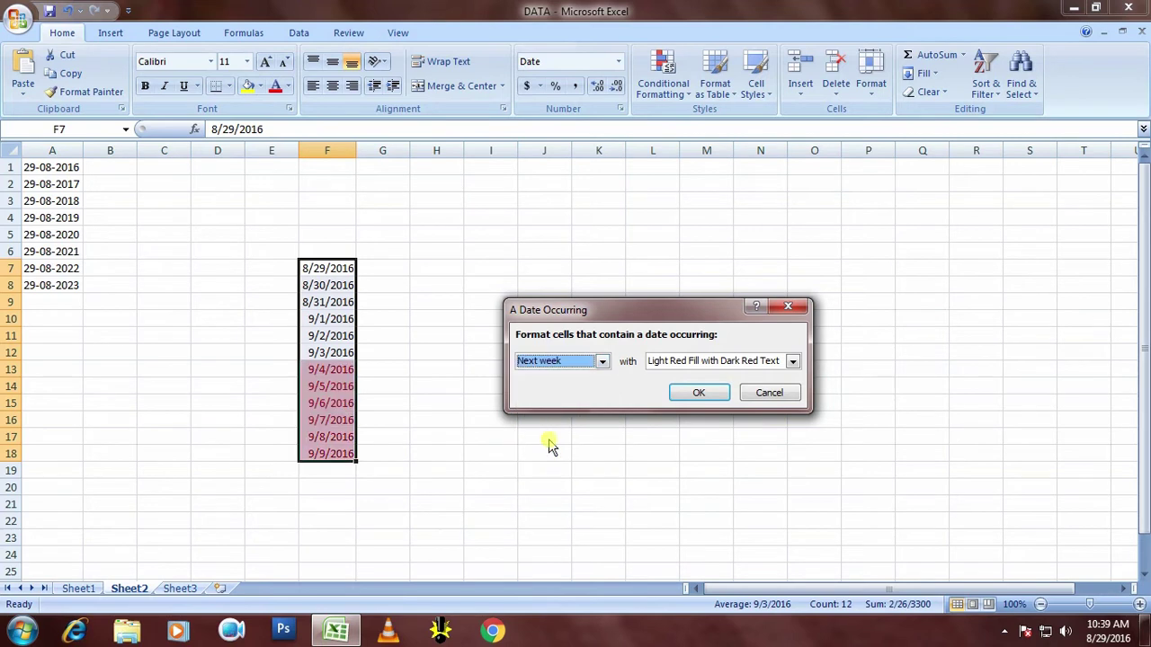
{"action": "left_click", "coordinate": [602, 360]}
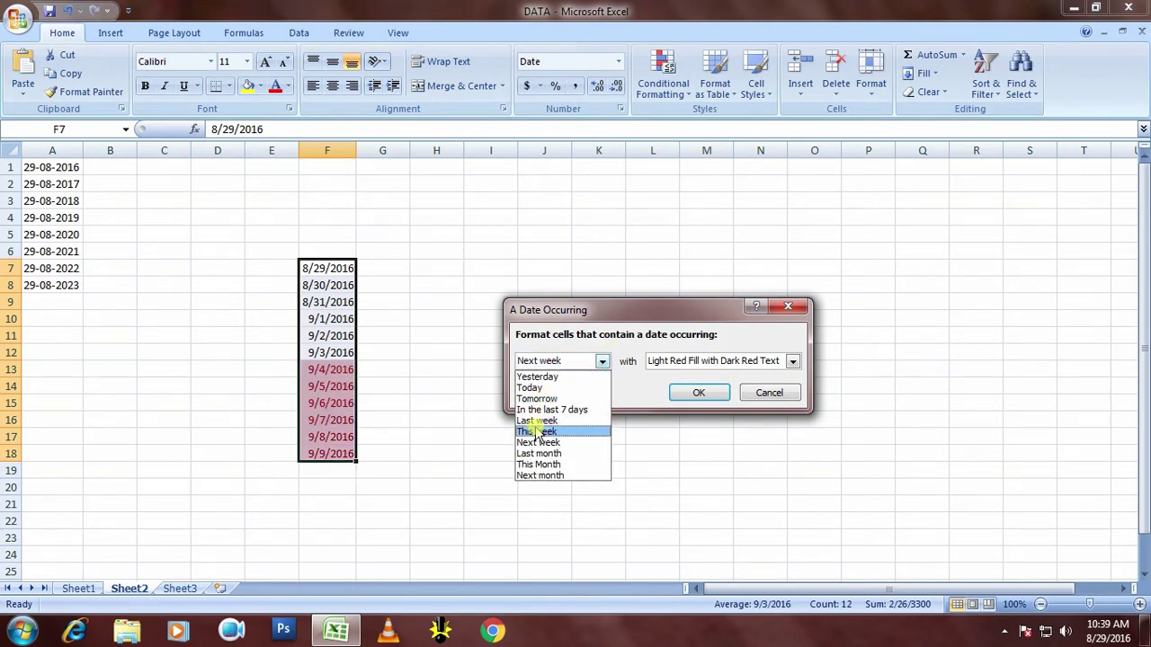
{"action": "left_click", "coordinate": [544, 431]}
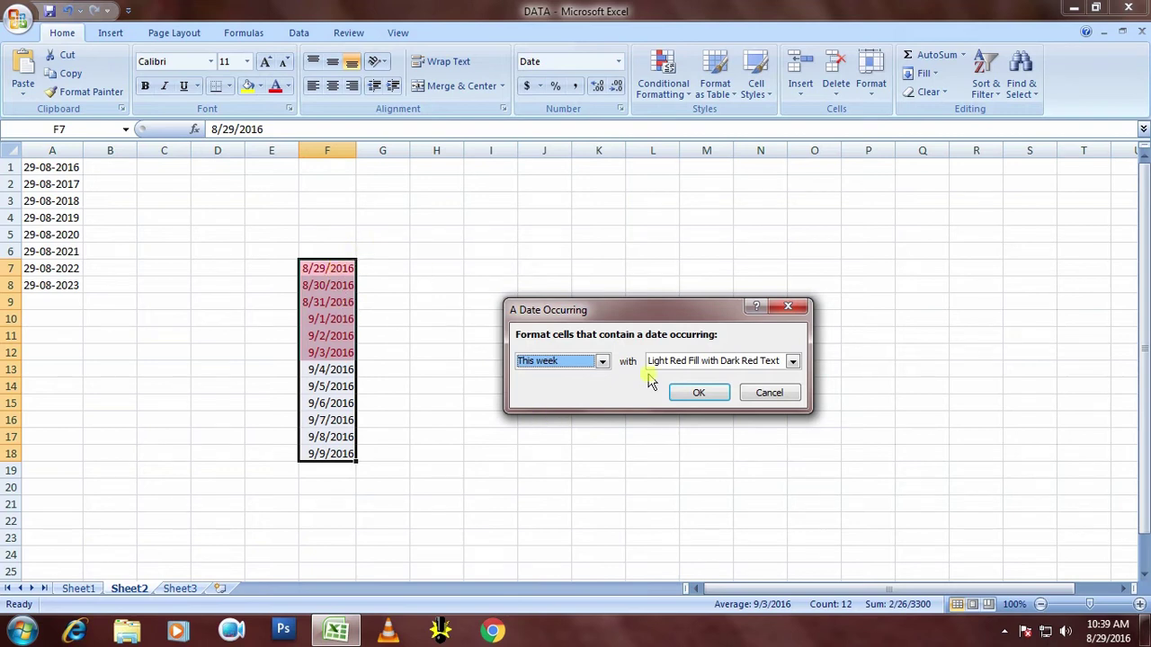
{"action": "left_click", "coordinate": [700, 393]}
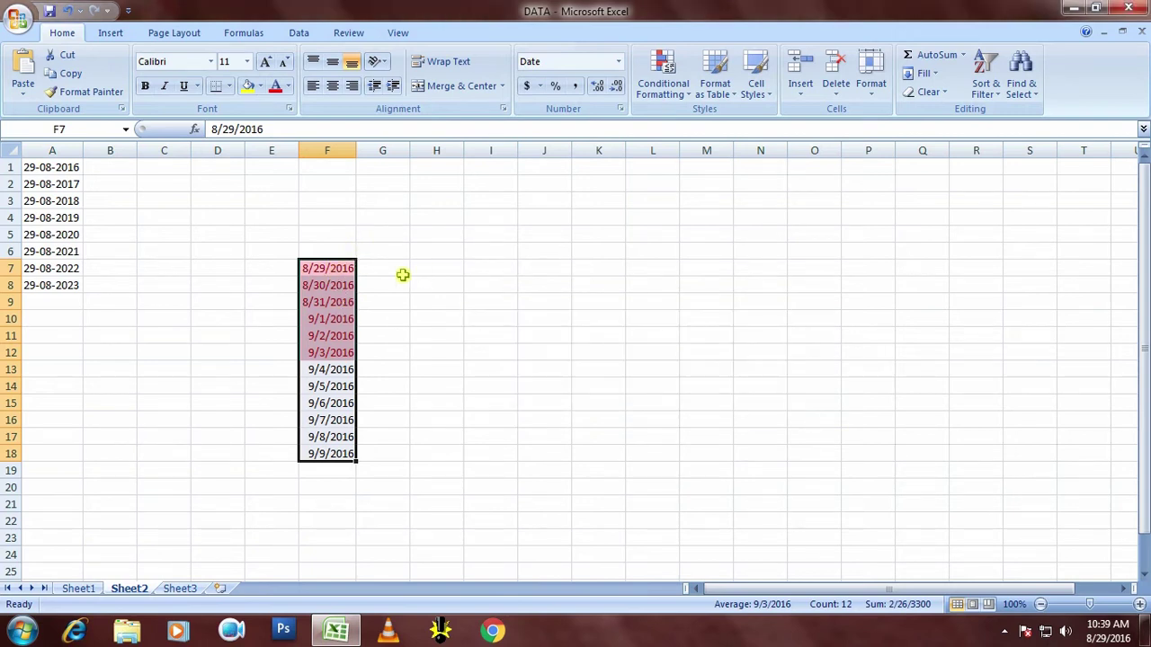
Fill the earlier dates 8/25–8/28/2016 into F3:F6 and select F3:F18.
{"action": "left_click", "coordinate": [338, 268]}
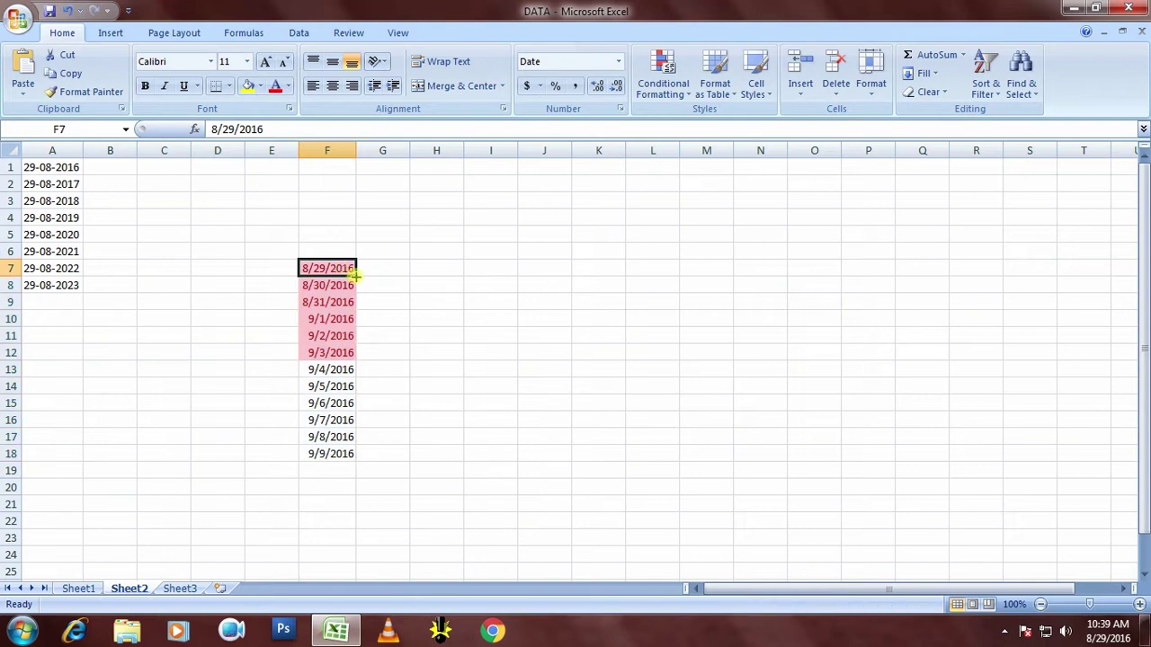
{"action": "left_click_drag", "start_coordinate": [357, 276], "coordinate": [345, 198]}
{"action": "left_click", "coordinate": [434, 264]}
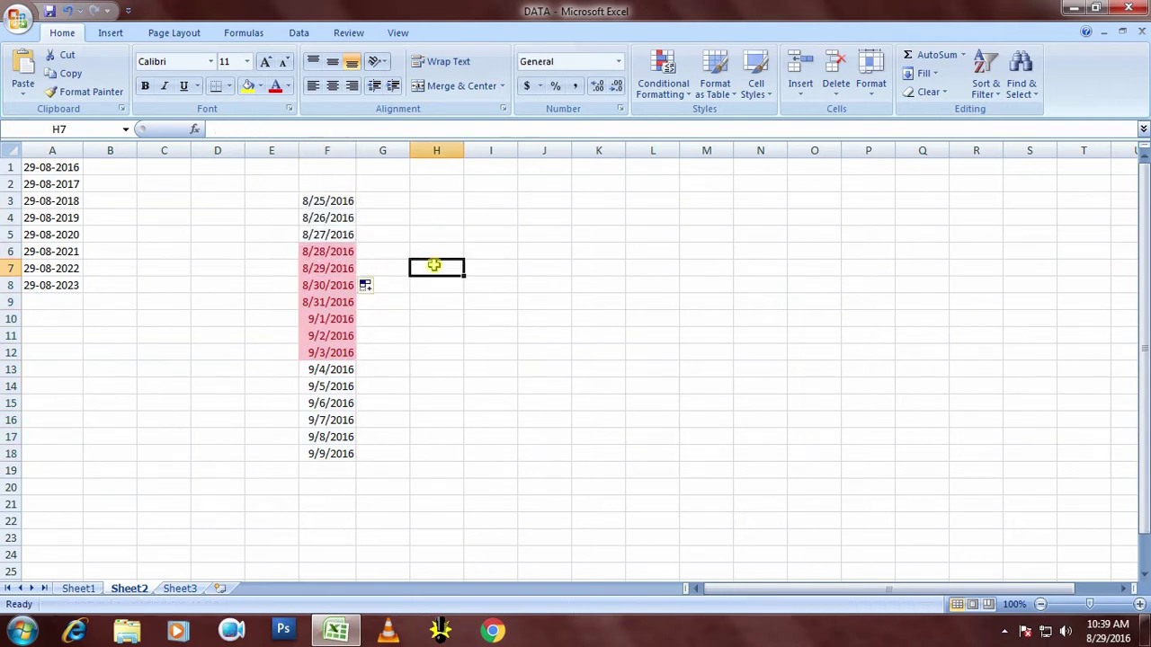
{"action": "left_click_drag", "start_coordinate": [326, 256], "coordinate": [330, 353]}
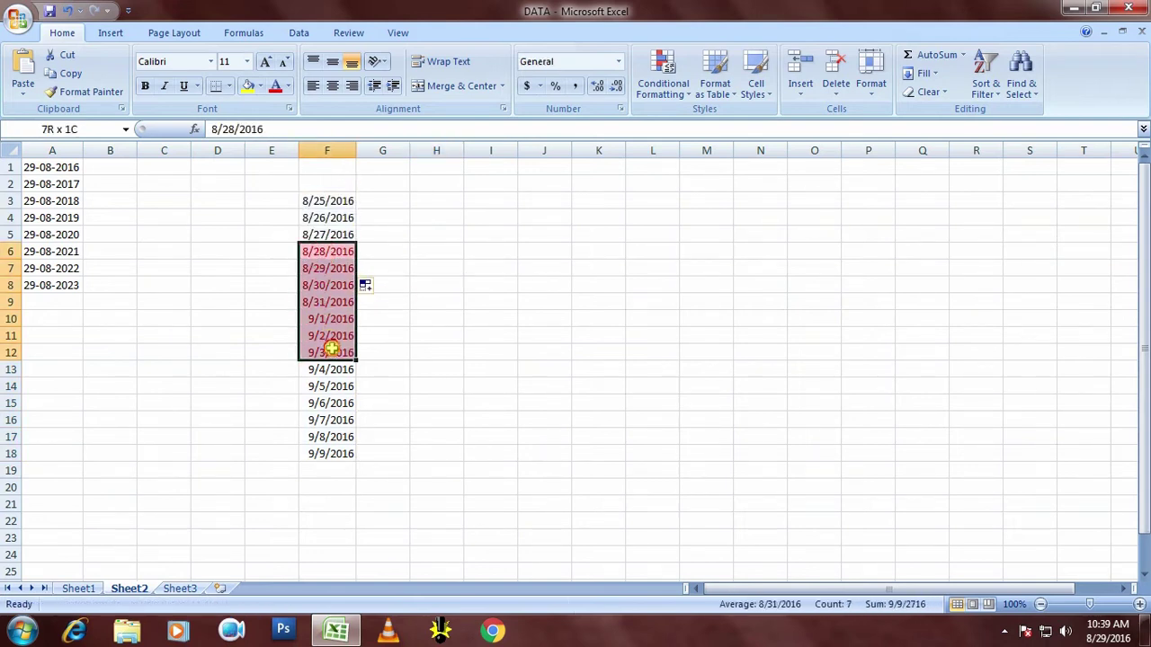
{"action": "left_click", "coordinate": [477, 434]}
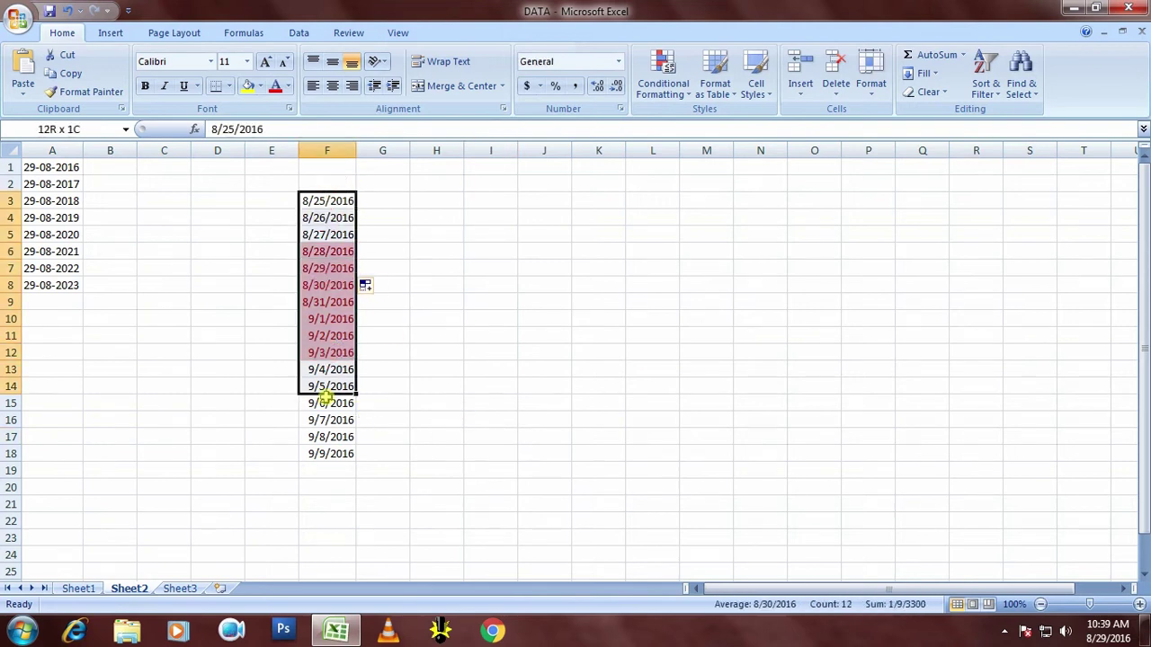
{"action": "left_click_drag", "start_coordinate": [326, 201], "coordinate": [330, 454]}
Preview the Last week and Today periods in an A Date Occurring rule, then close without applying.
{"action": "left_click", "coordinate": [672, 81]}
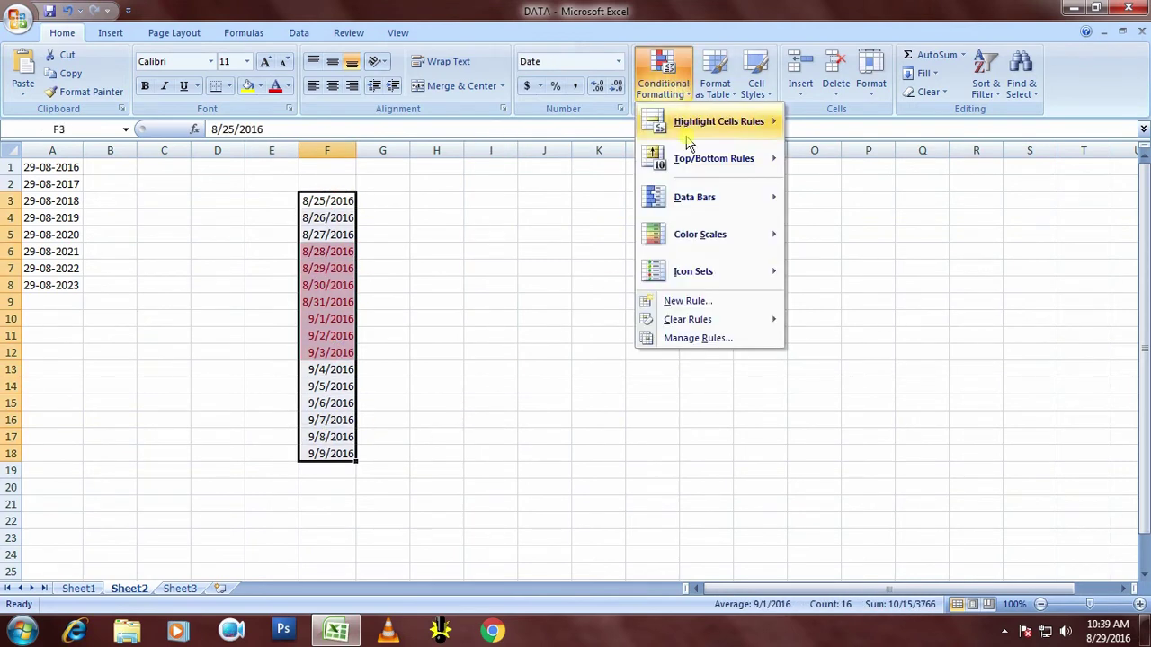
{"action": "mouse_move", "coordinate": [718, 121]}
{"action": "left_click", "coordinate": [861, 312]}
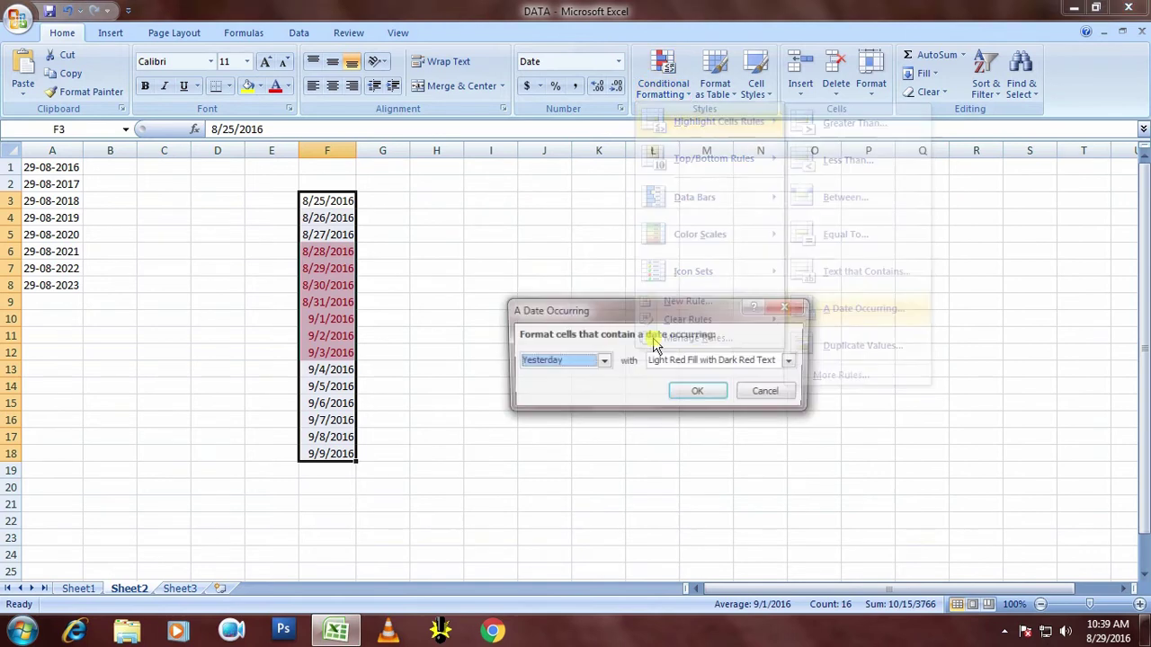
{"action": "left_click", "coordinate": [602, 360]}
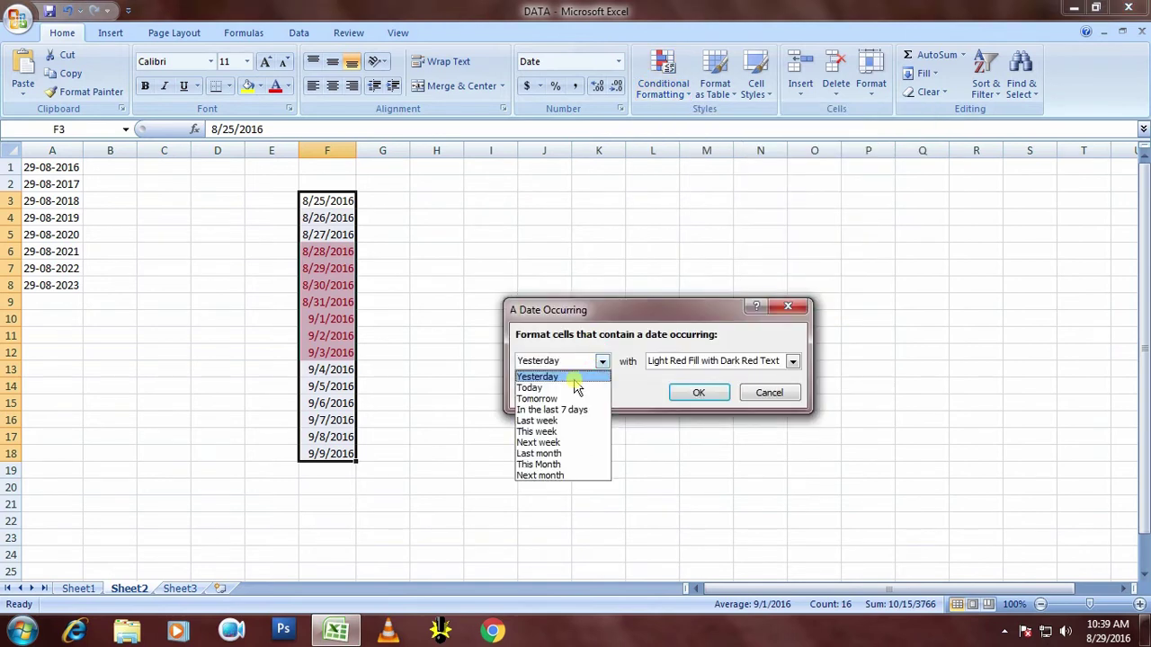
{"action": "left_click", "coordinate": [544, 421]}
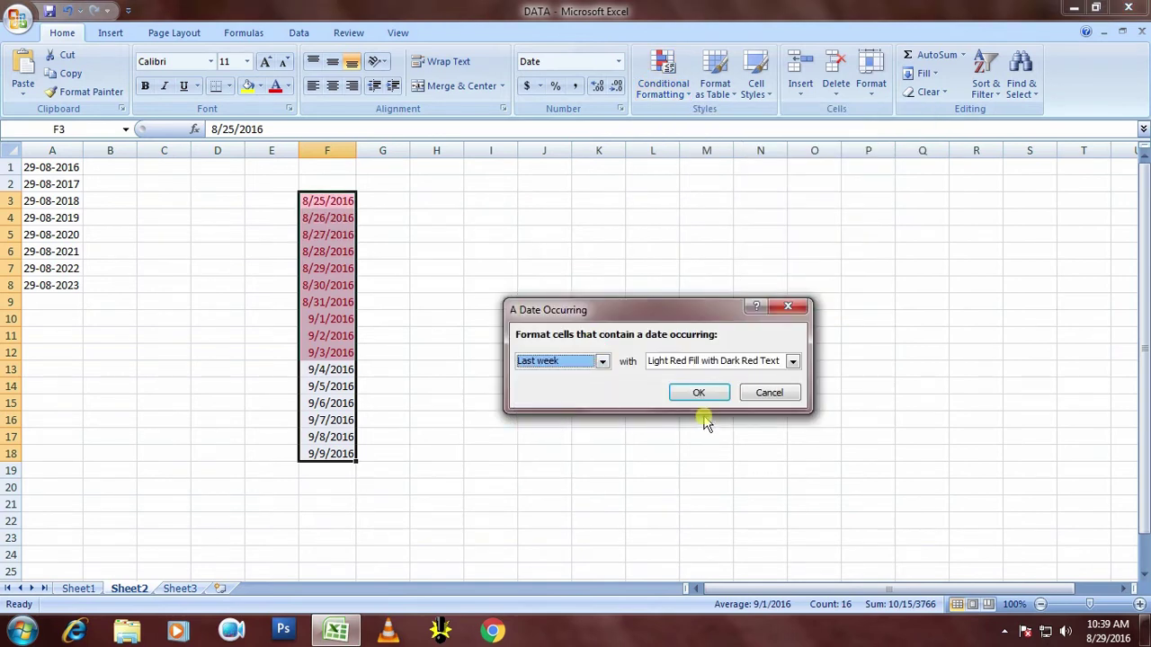
{"action": "left_click", "coordinate": [602, 361]}
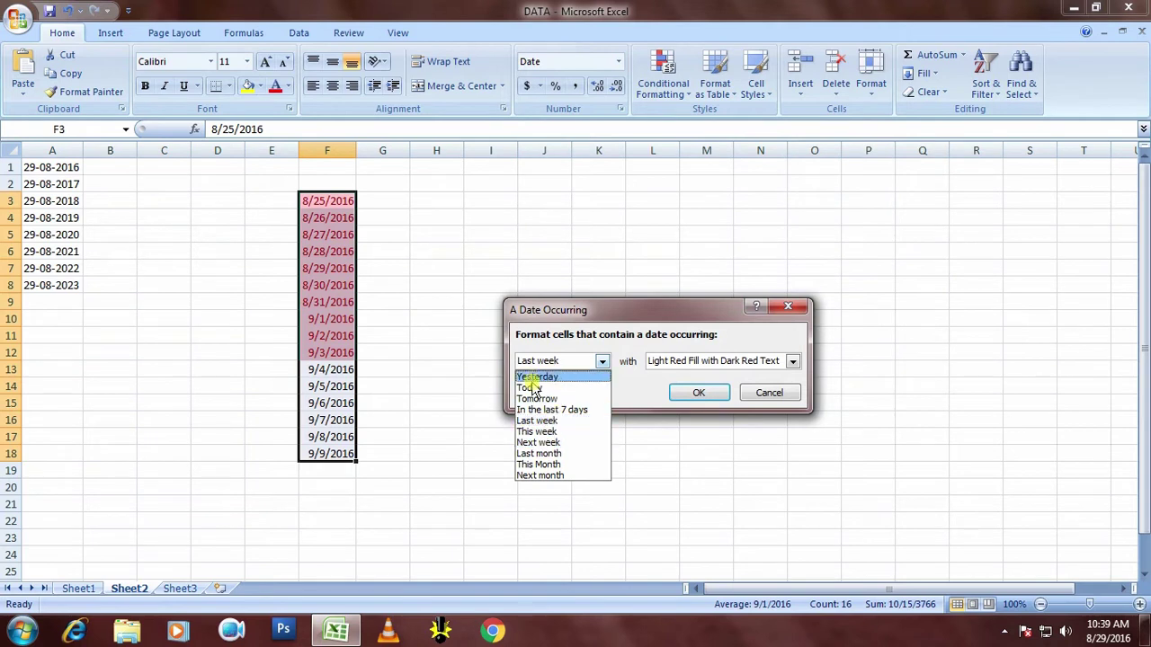
{"action": "left_click", "coordinate": [530, 388]}
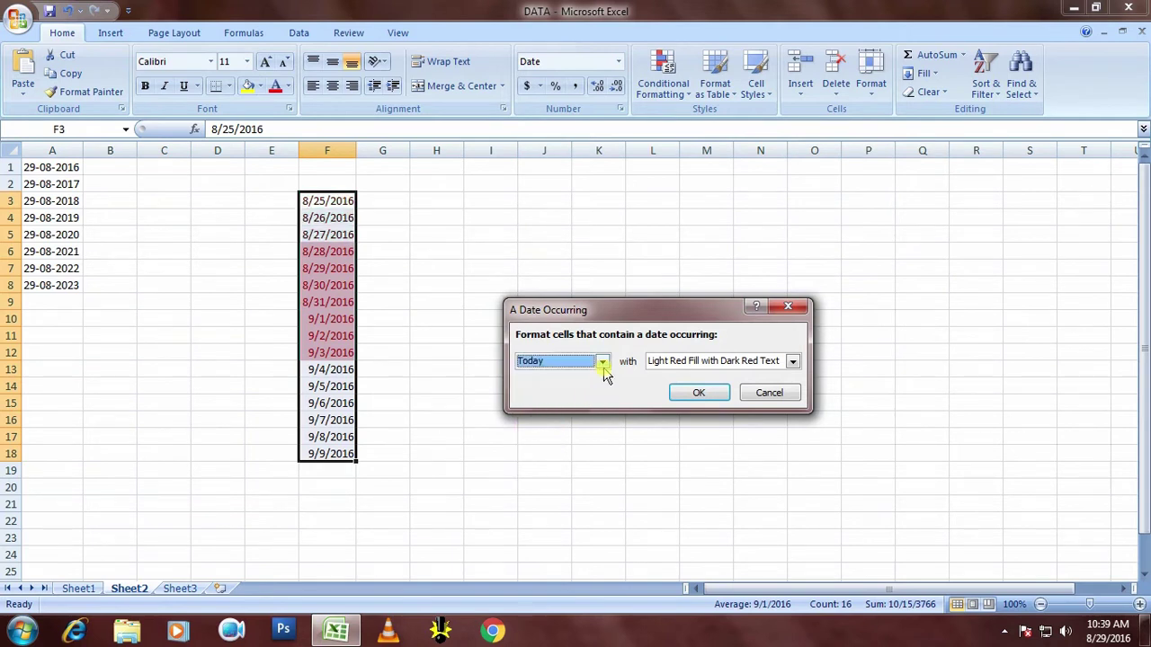
{"action": "left_click", "coordinate": [771, 393]}
{"action": "left_click", "coordinate": [663, 72]}
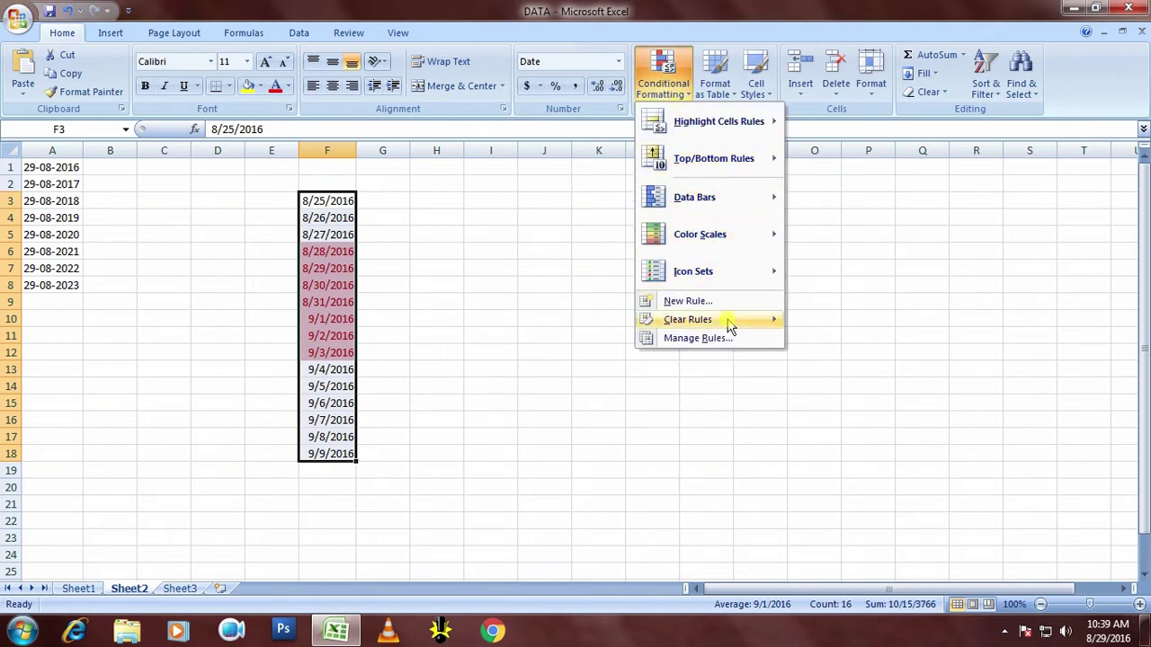
{"action": "mouse_move", "coordinate": [688, 321]}
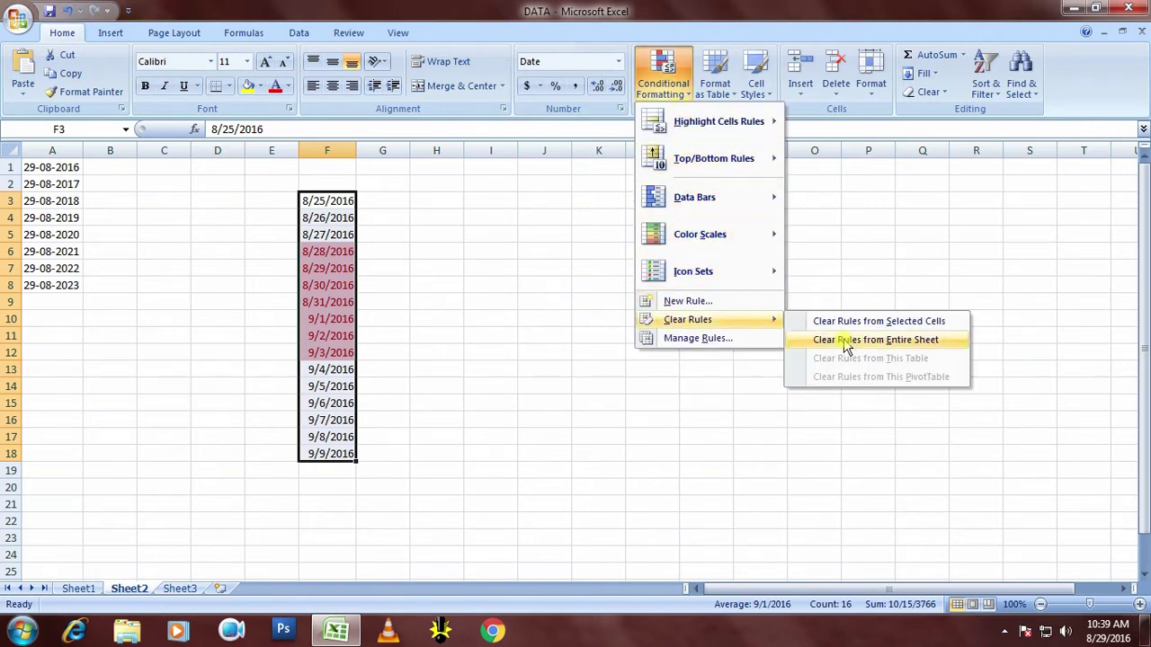
Clear all rules from the entire sheet, then preview a Last week date rule and cancel it.
{"action": "left_click", "coordinate": [845, 339]}
{"action": "left_click", "coordinate": [665, 77]}
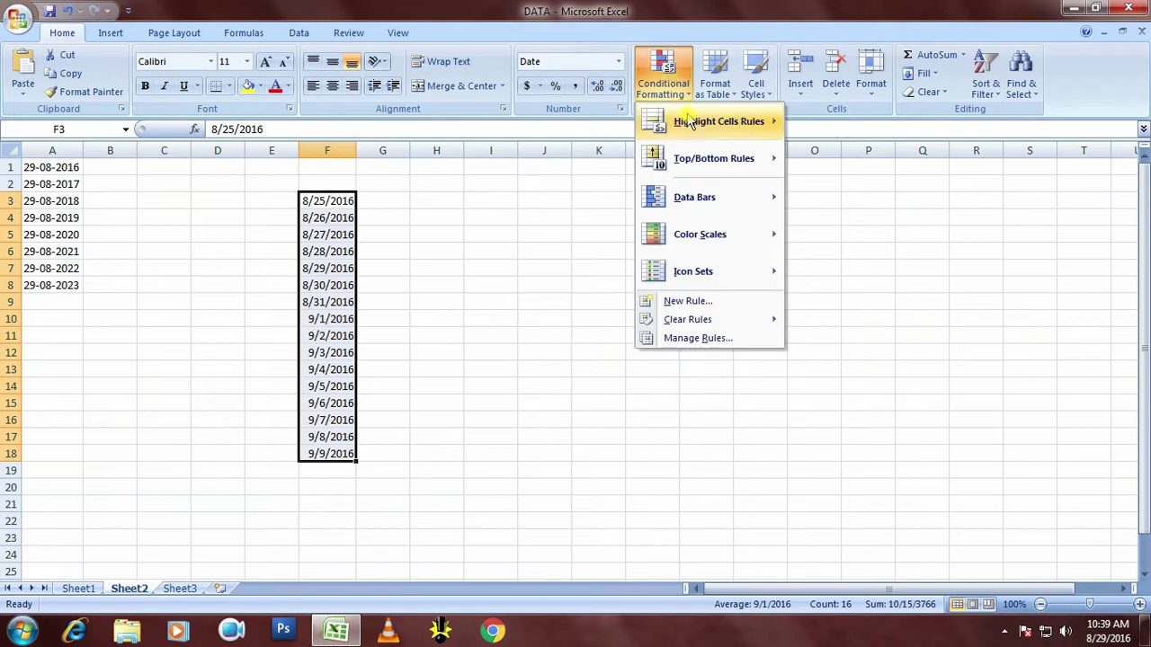
{"action": "mouse_move", "coordinate": [718, 121]}
{"action": "left_click", "coordinate": [841, 305]}
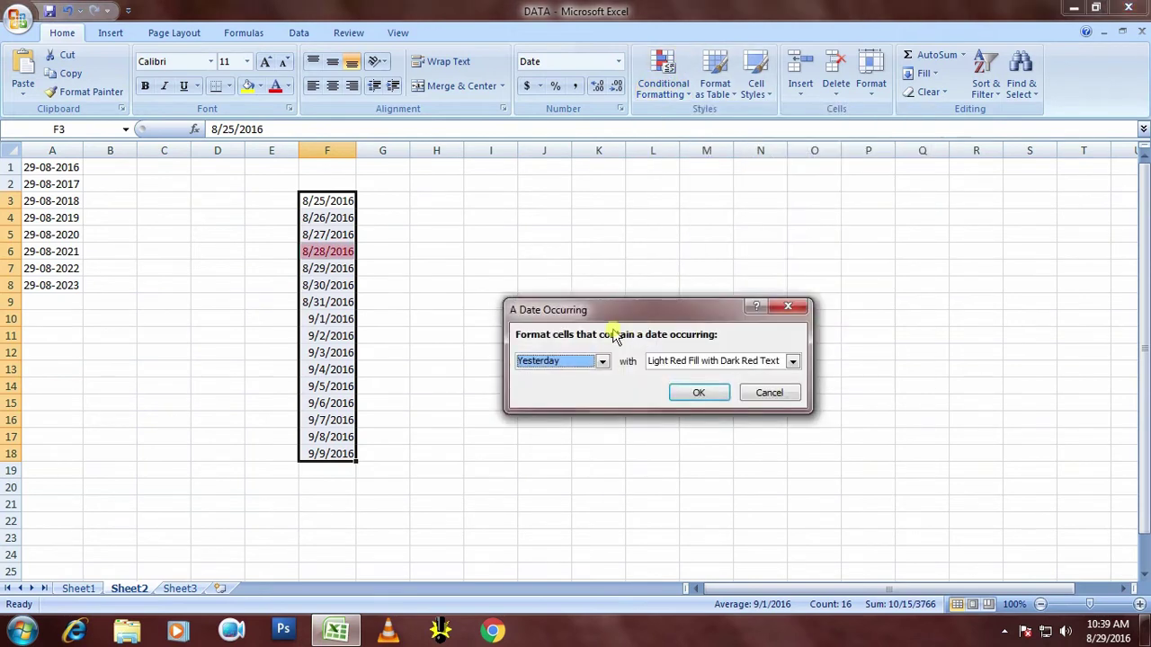
{"action": "left_click", "coordinate": [602, 361]}
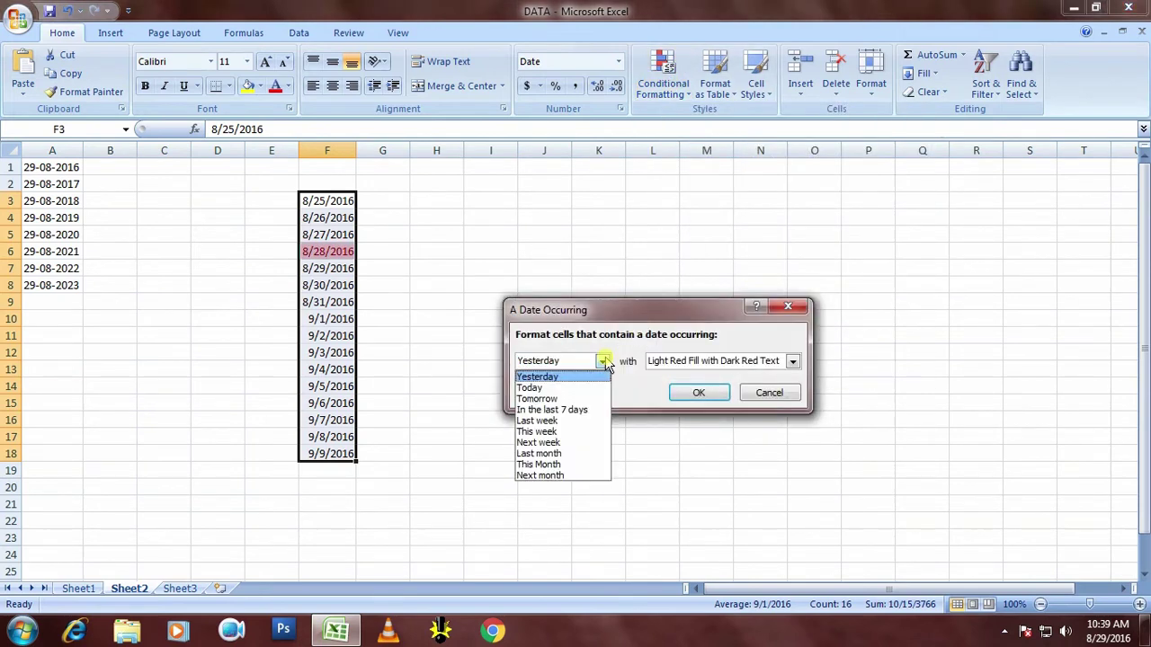
{"action": "left_click", "coordinate": [544, 421]}
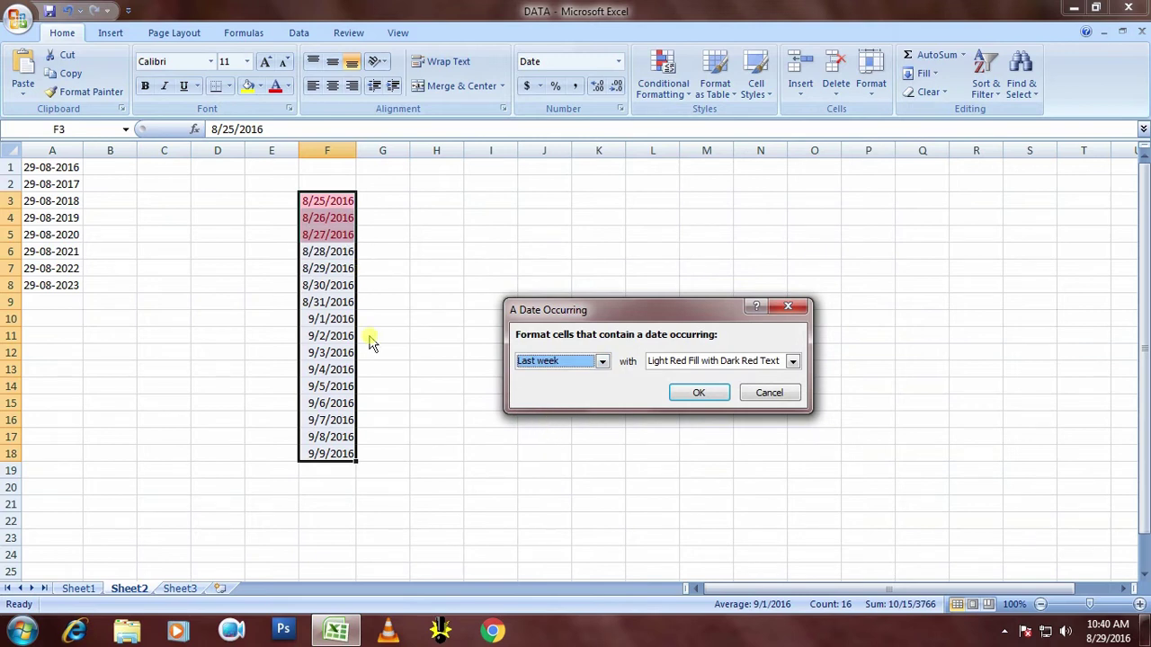
{"action": "left_click", "coordinate": [772, 395]}
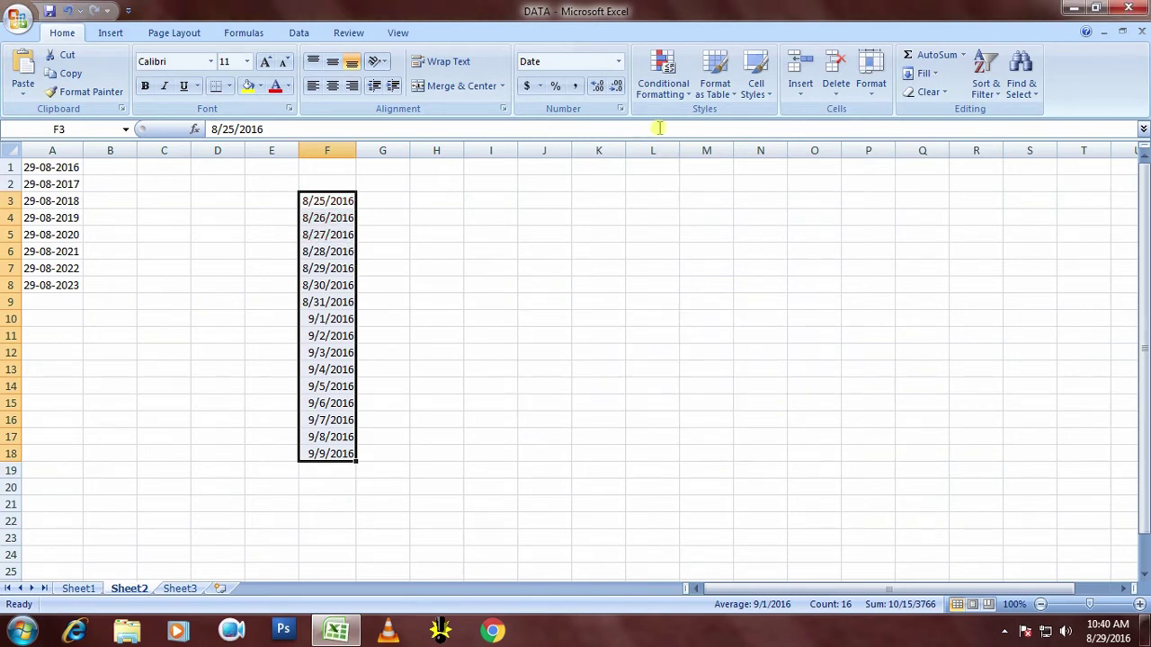
Dismiss the Conditional Formatting menu without choosing anything and deselect the date list.
{"action": "left_click", "coordinate": [662, 76]}
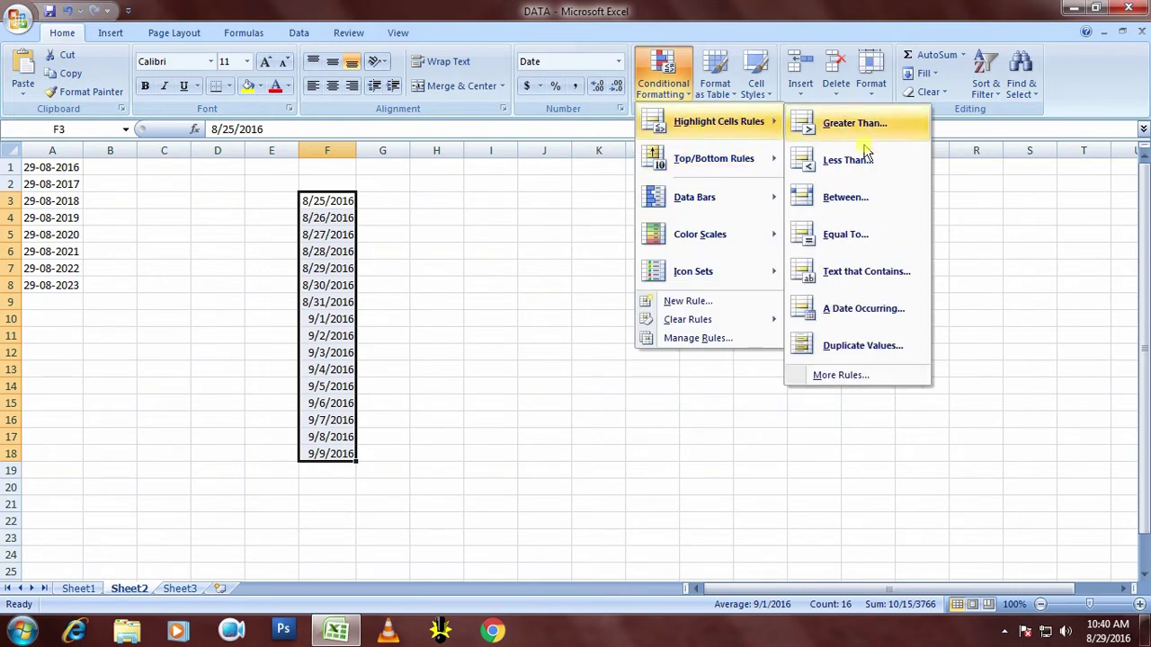
{"action": "left_click", "coordinate": [550, 471]}
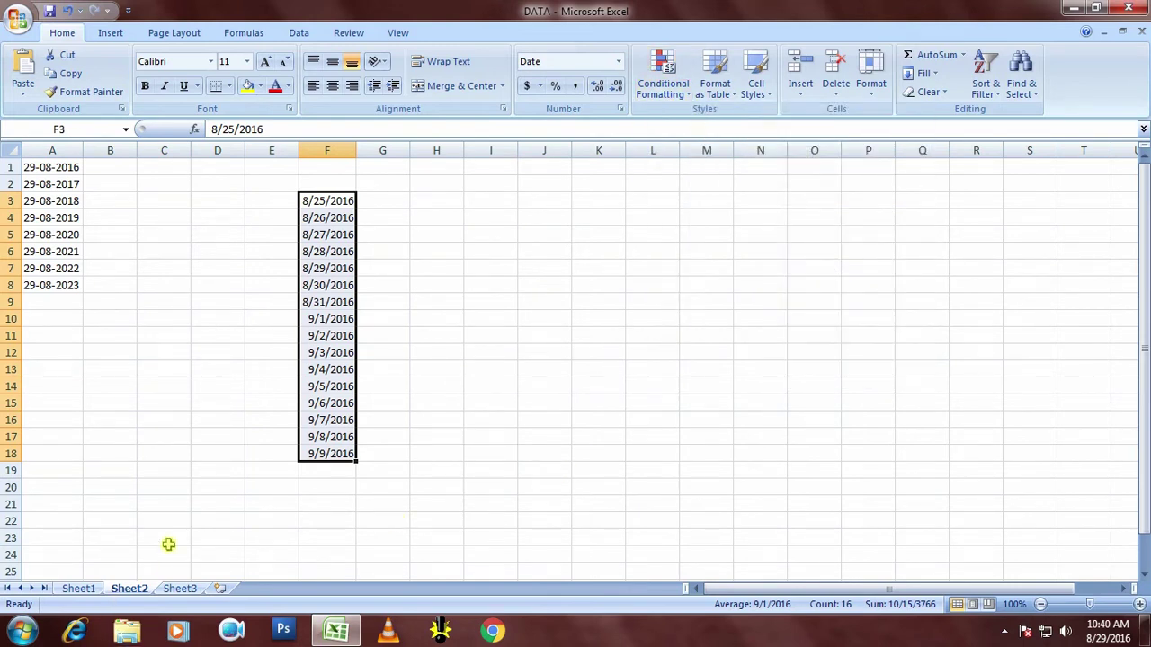
{"action": "left_click", "coordinate": [490, 216]}
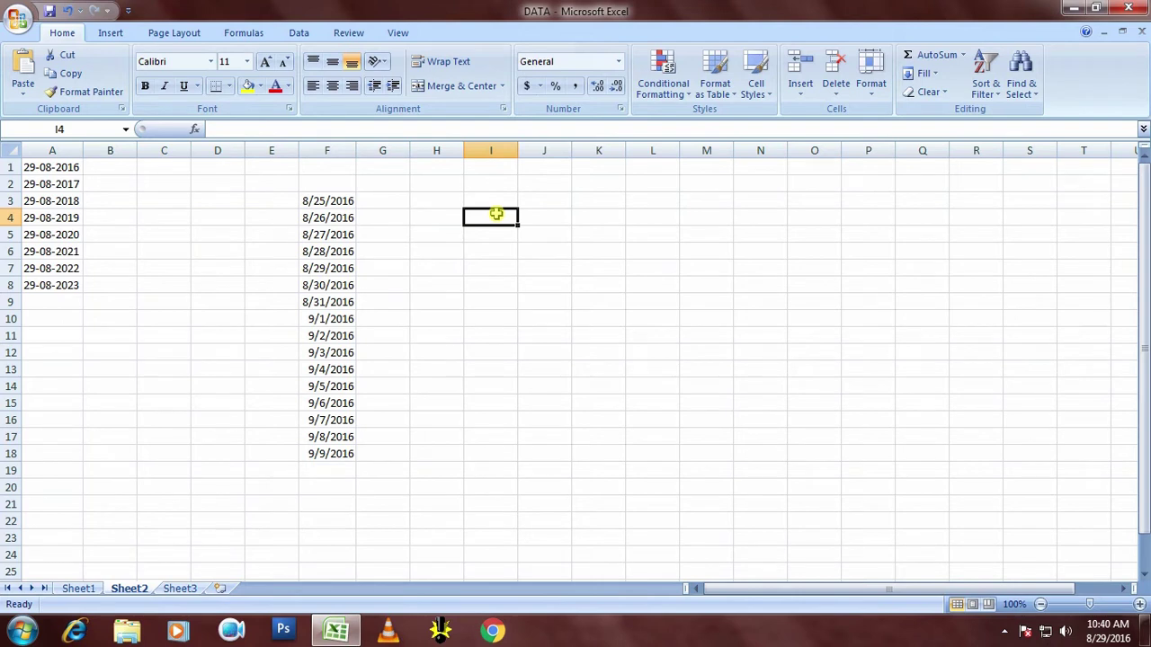
On Sheet1, insert a new column before TELUGU with a centred PHONE header in C1.
{"action": "left_click", "coordinate": [78, 588]}
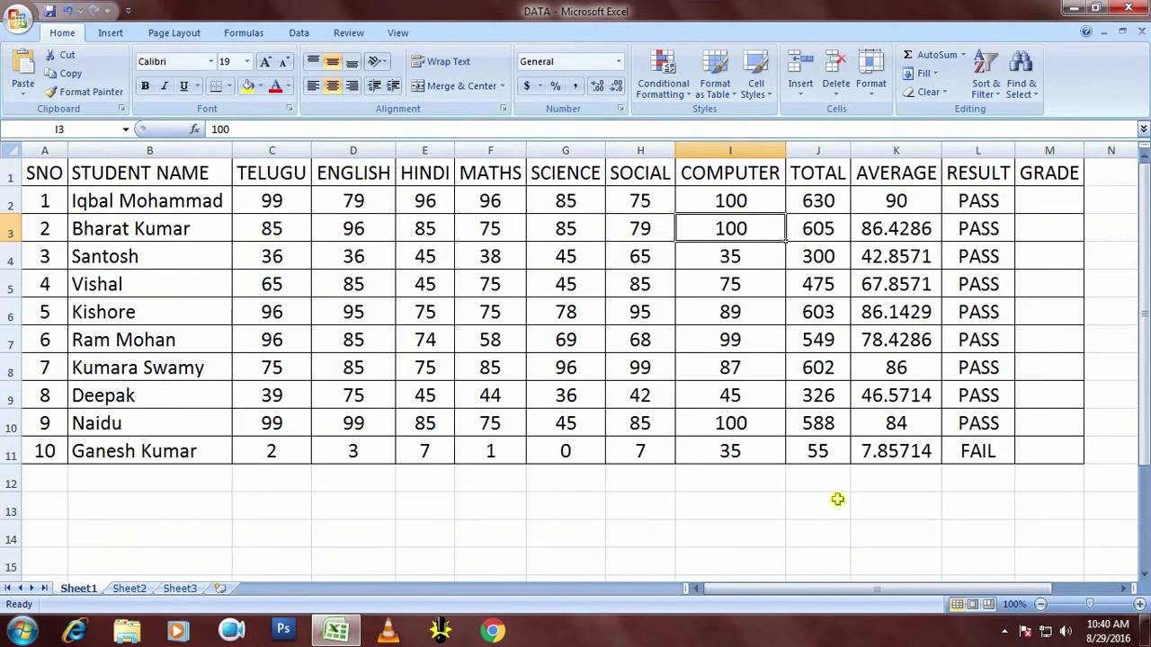
{"action": "right_click", "coordinate": [279, 150]}
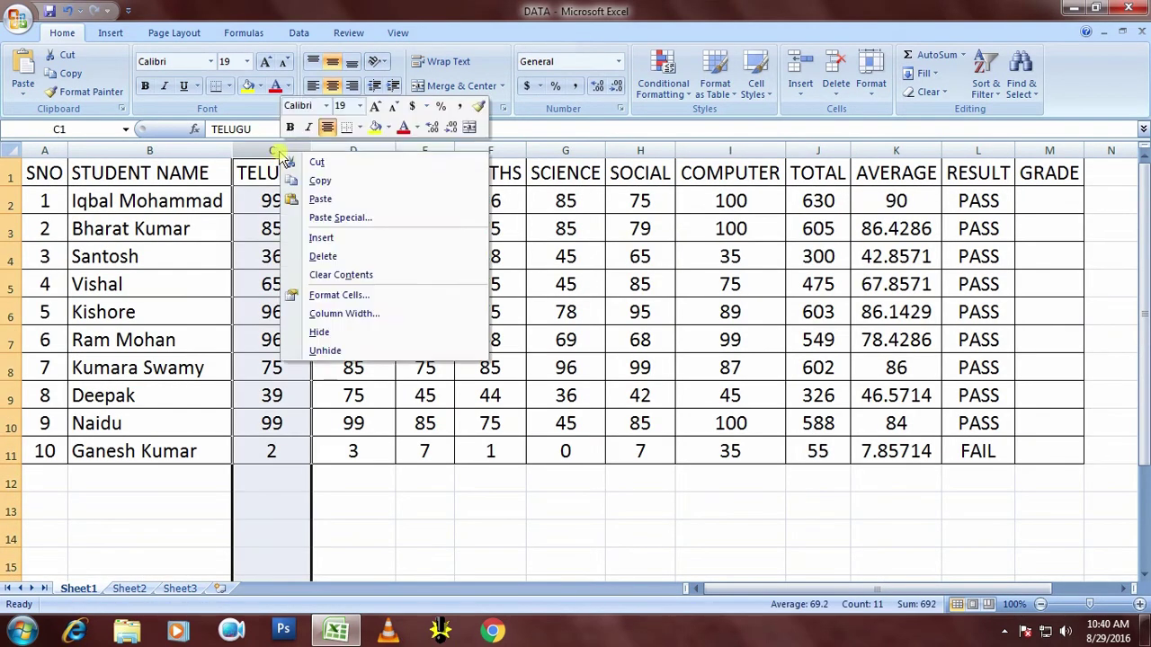
{"action": "left_click", "coordinate": [350, 242]}
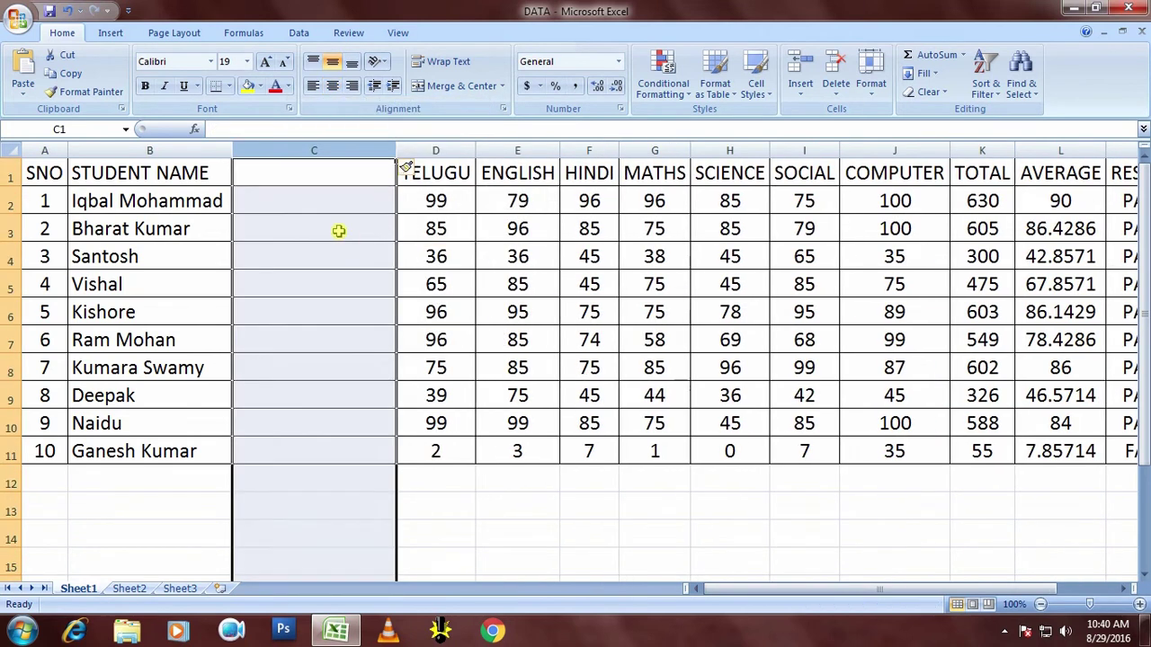
{"action": "left_click", "coordinate": [305, 184]}
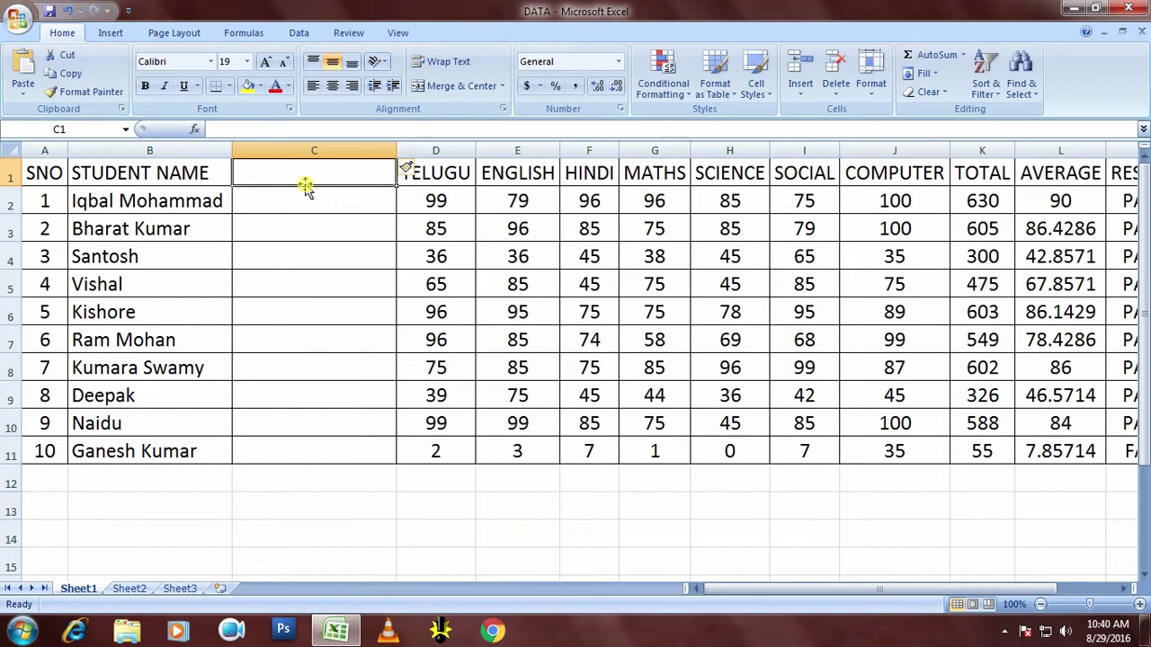
{"action": "type", "text": "PHONE"}
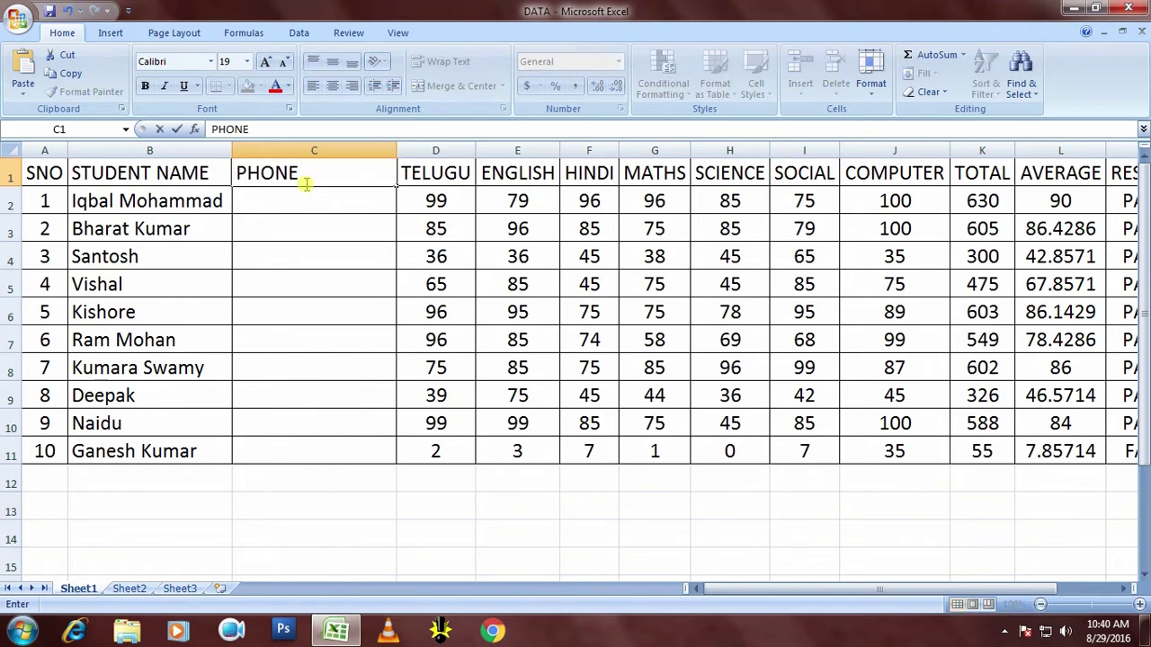
{"action": "key", "text": "Return"}
{"action": "left_click", "coordinate": [306, 182]}
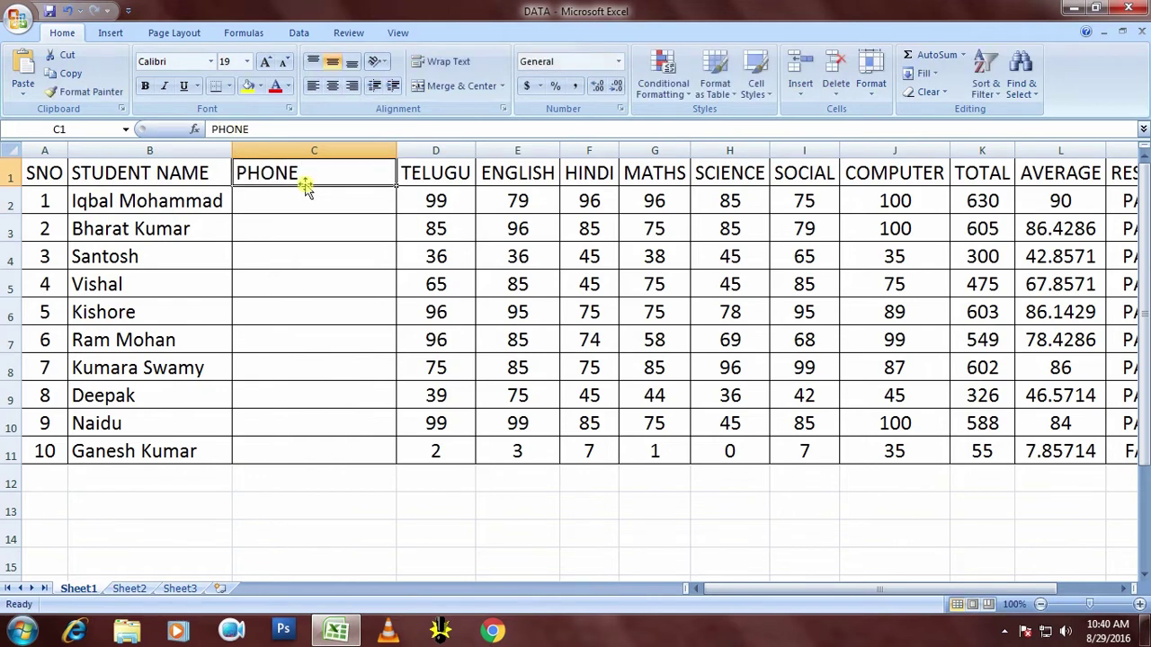
{"action": "left_click", "coordinate": [332, 85]}
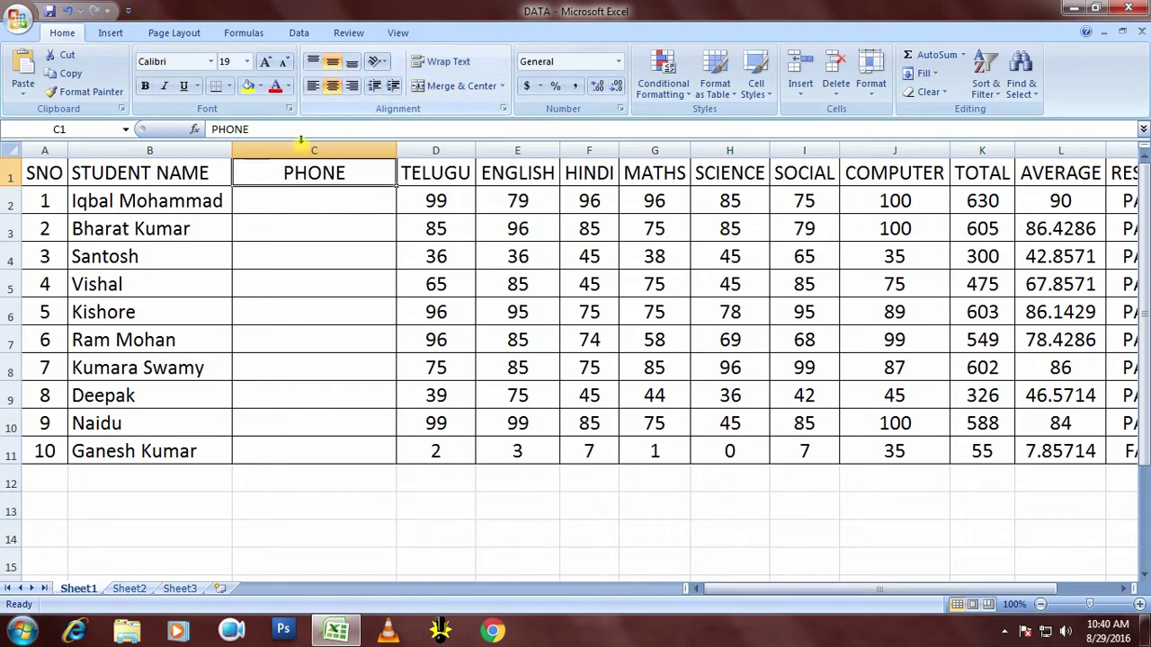
Enter the first student's phone number in C2.
{"action": "left_click", "coordinate": [298, 200]}
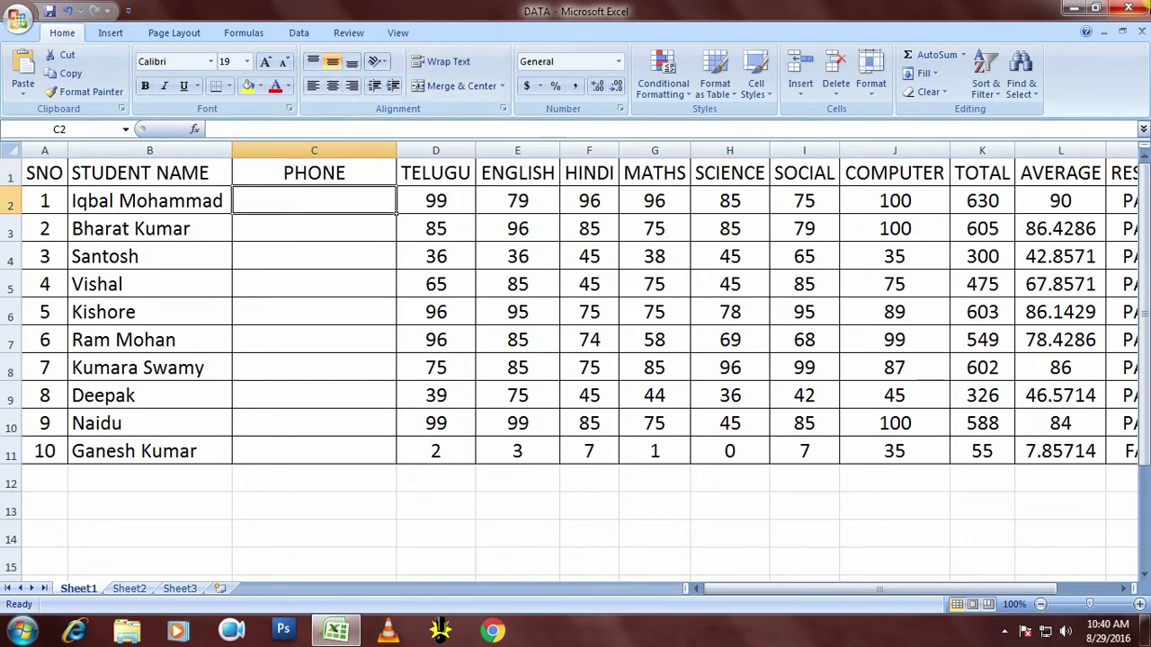
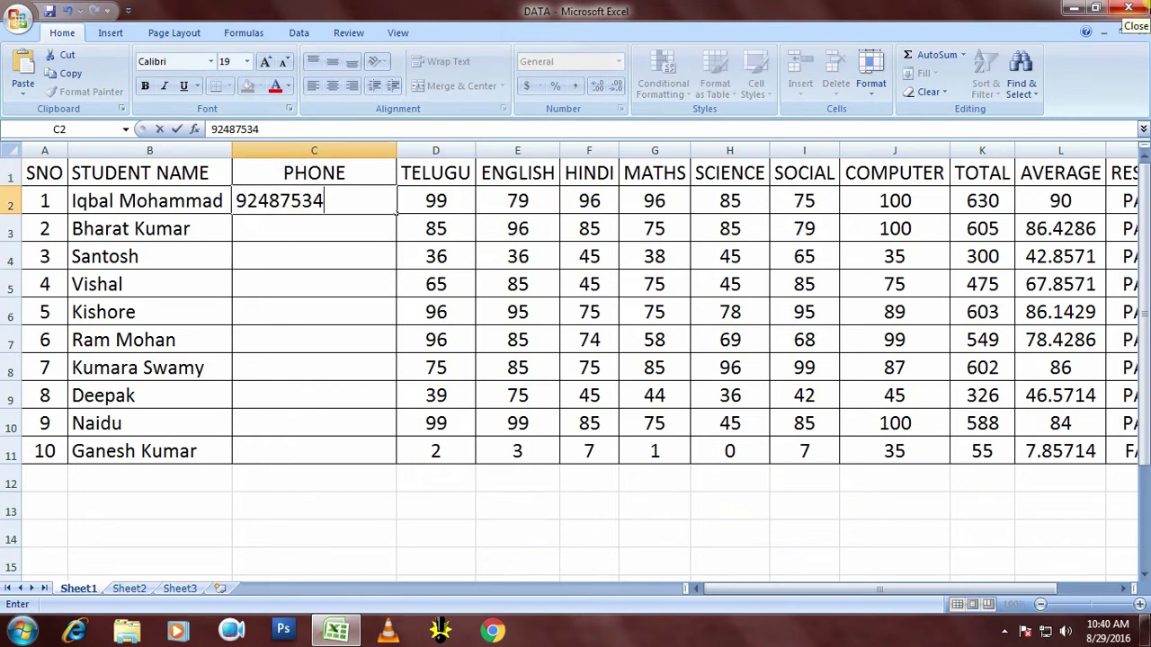
{"action": "key", "text": "Return"}
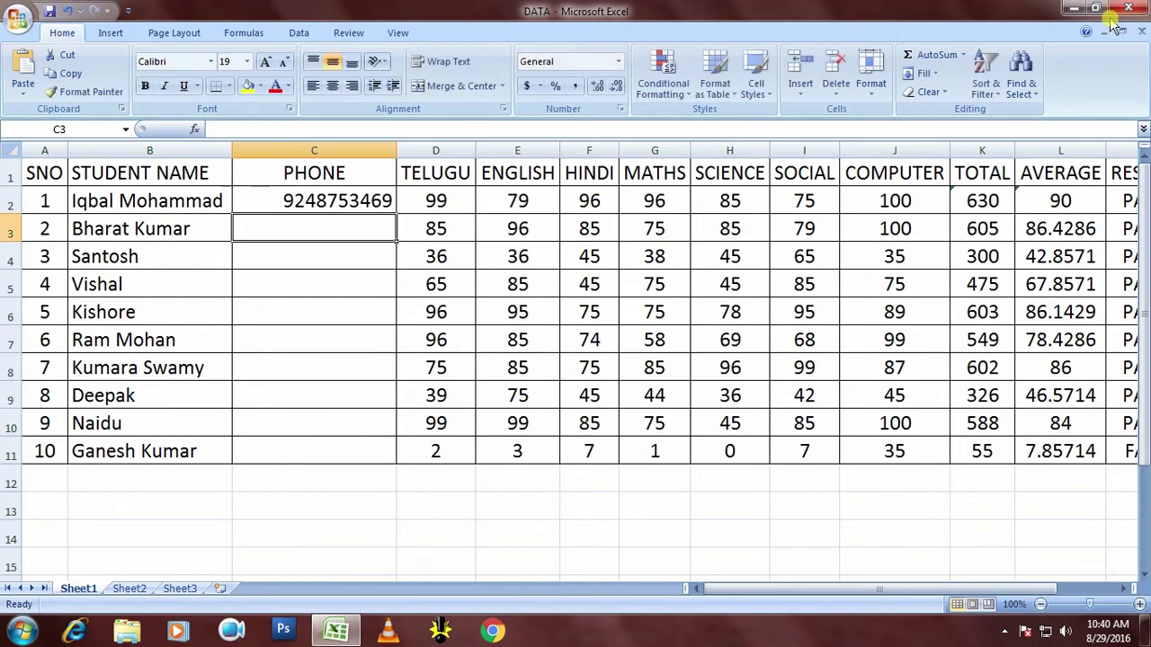
Apply a Duplicate Values rule with light red fill and dark red text to C2:C11.
{"action": "left_click_drag", "start_coordinate": [343, 206], "coordinate": [346, 452]}
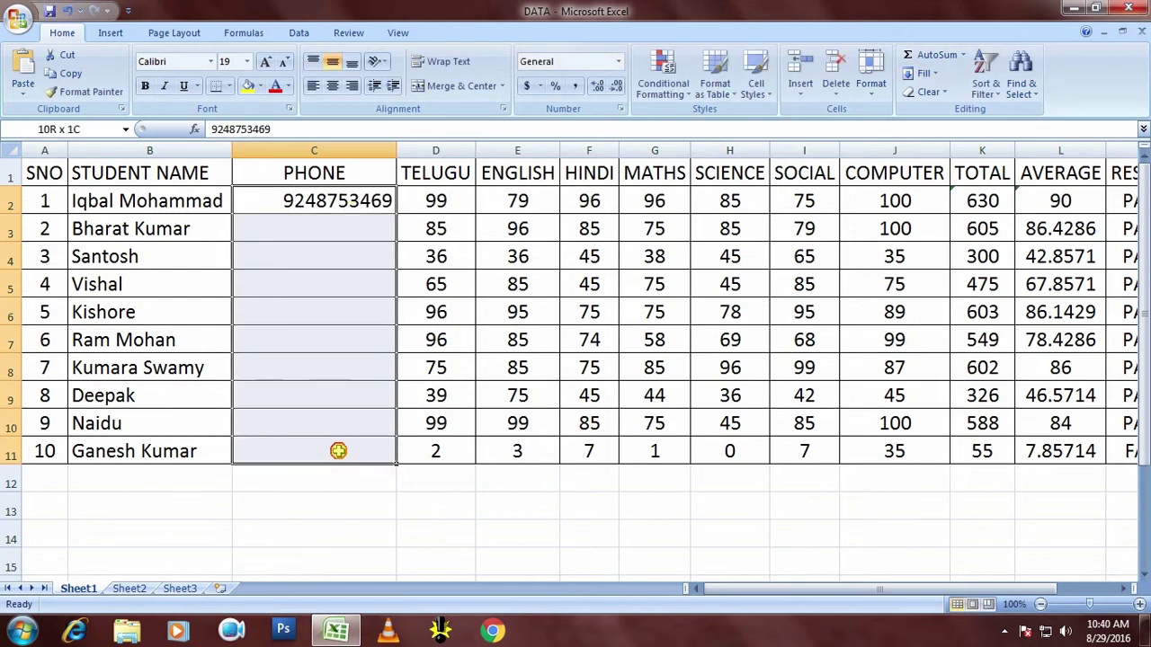
{"action": "left_click", "coordinate": [663, 89]}
{"action": "mouse_move", "coordinate": [718, 122]}
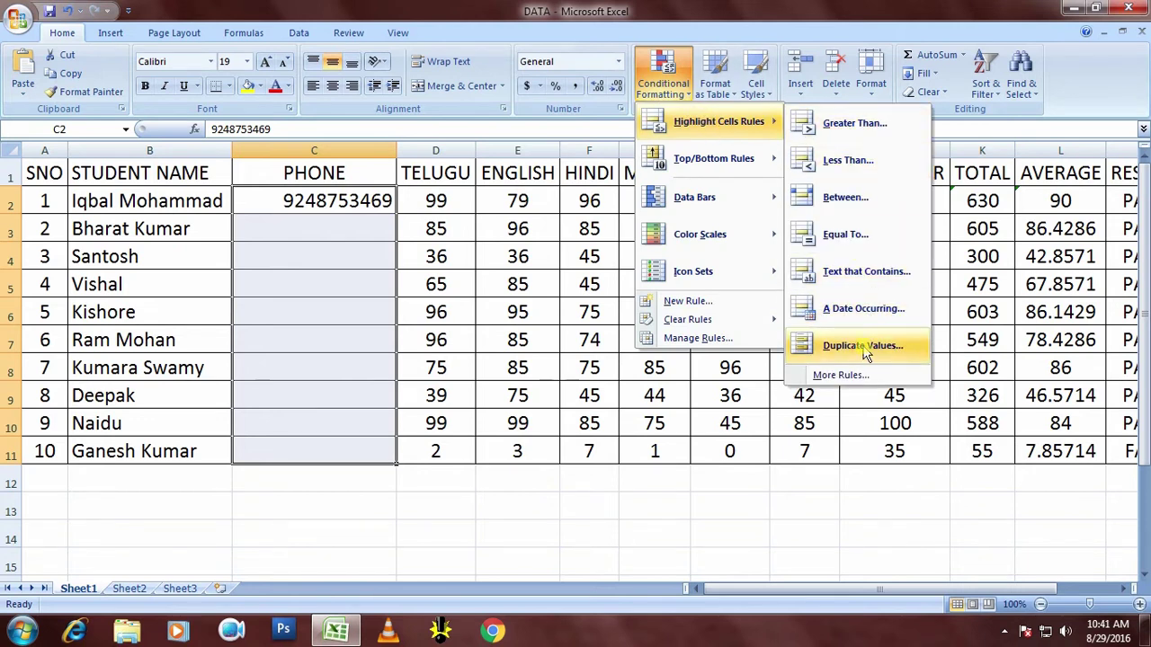
{"action": "left_click", "coordinate": [863, 349]}
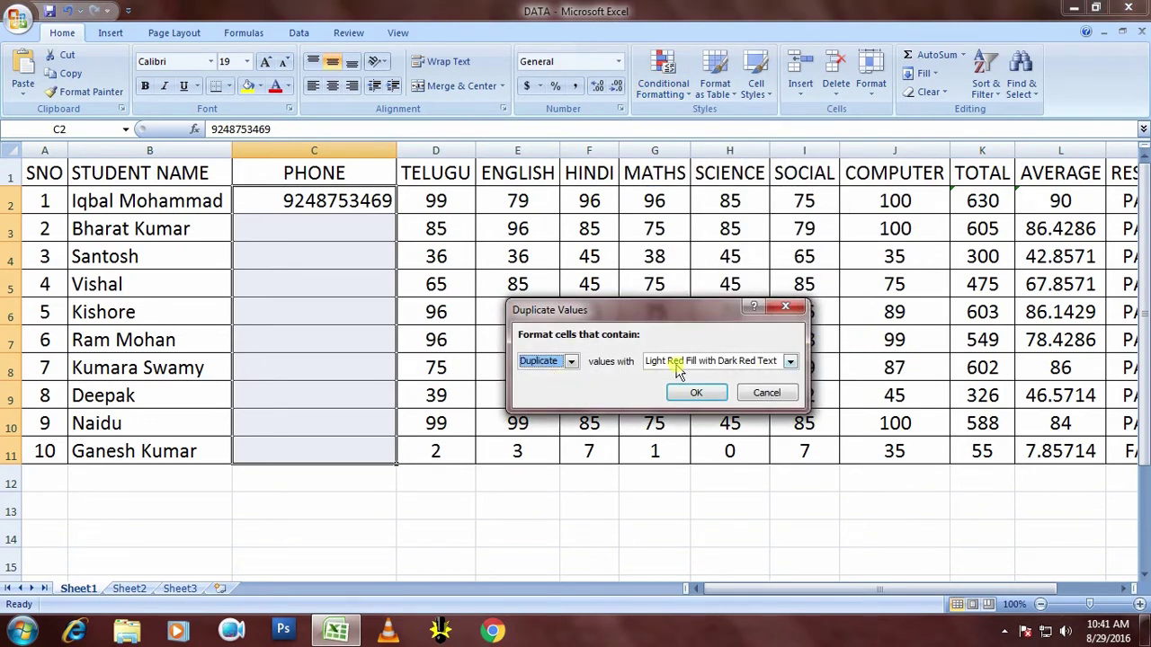
{"action": "left_click", "coordinate": [689, 394]}
{"action": "left_click", "coordinate": [314, 231]}
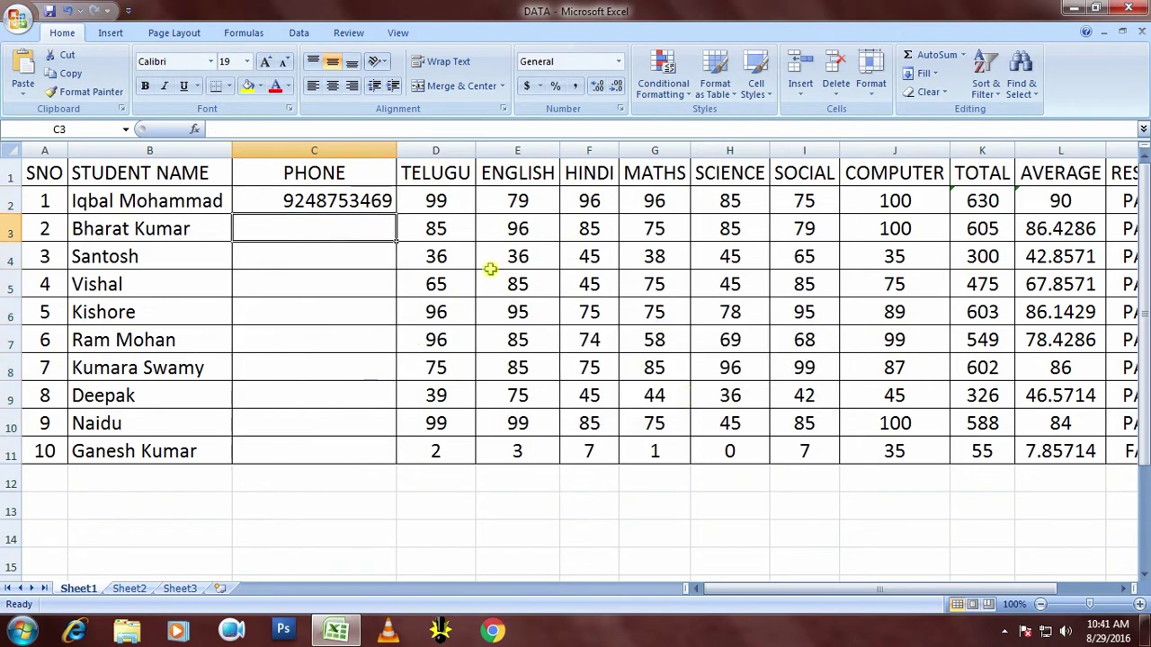
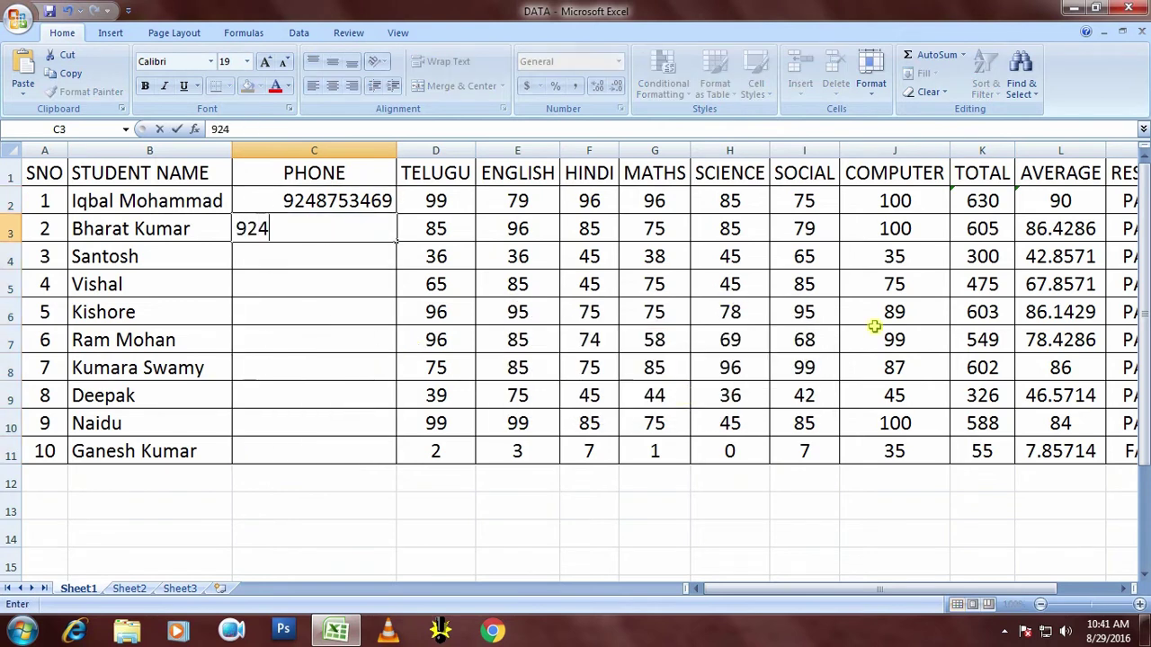
Enter phone numbers for students 2 to 5 in C3:C6.
{"action": "key", "text": "Return"}
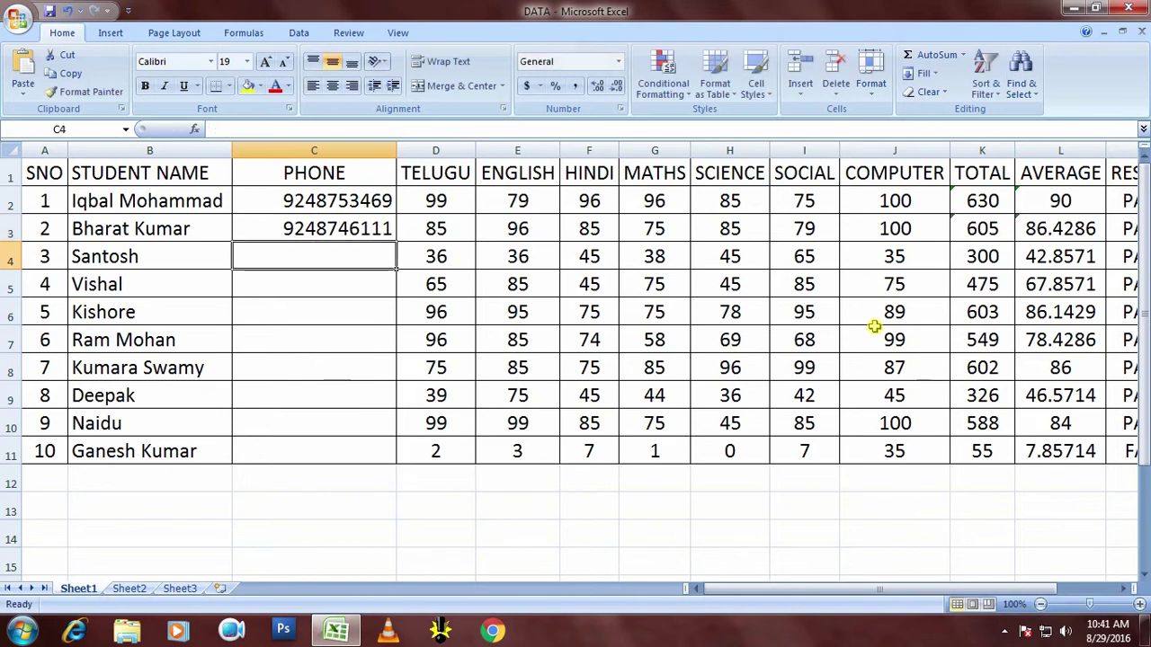
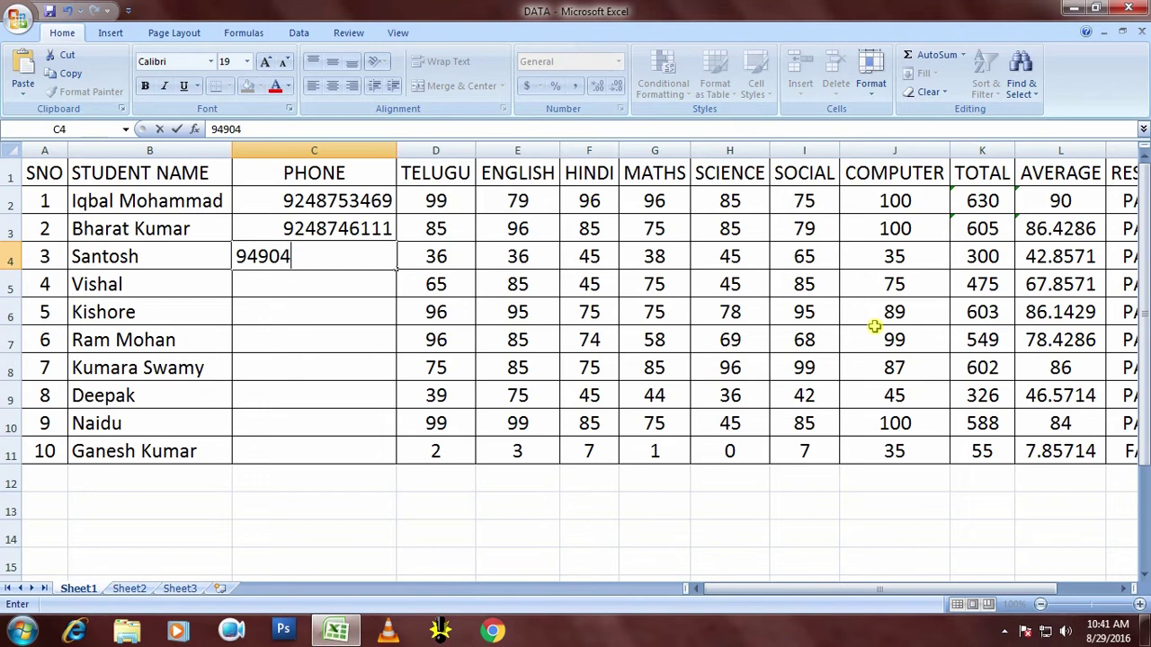
{"action": "key", "text": "Return"}
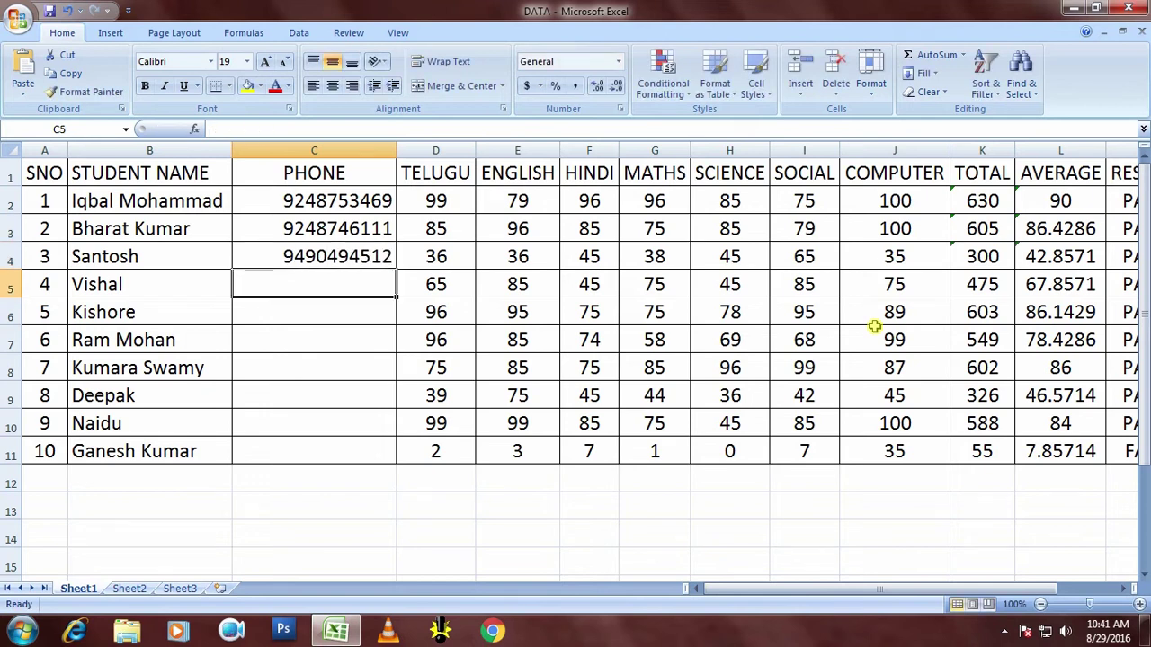
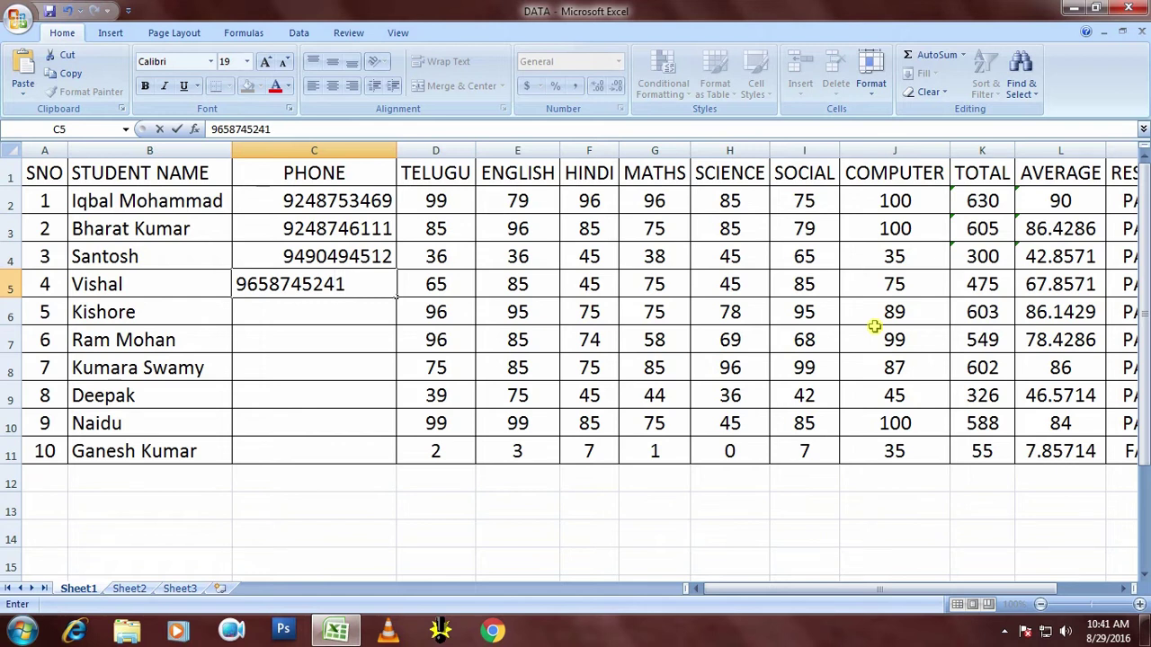
{"action": "key", "text": "Return"}
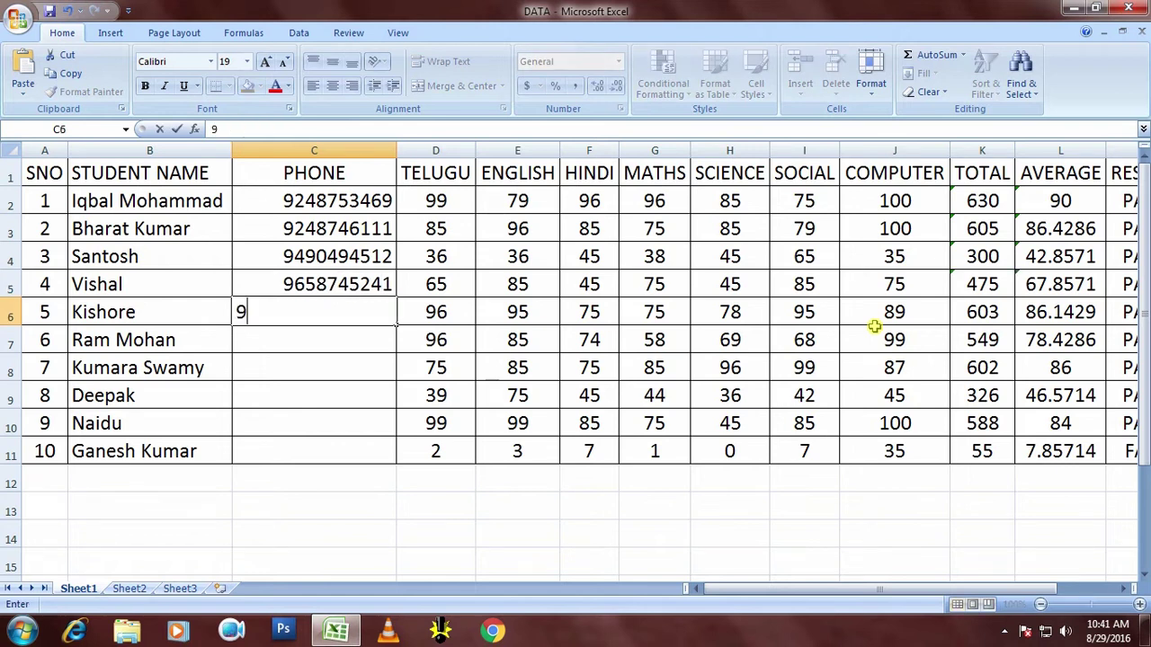
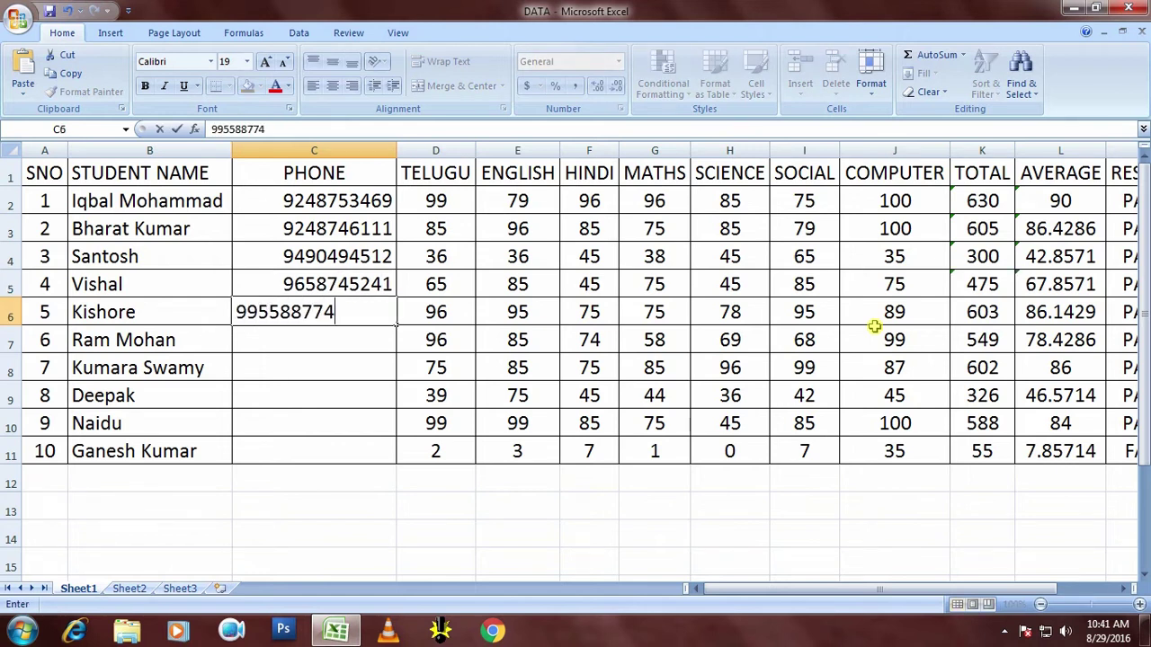
{"action": "key", "text": "Return"}
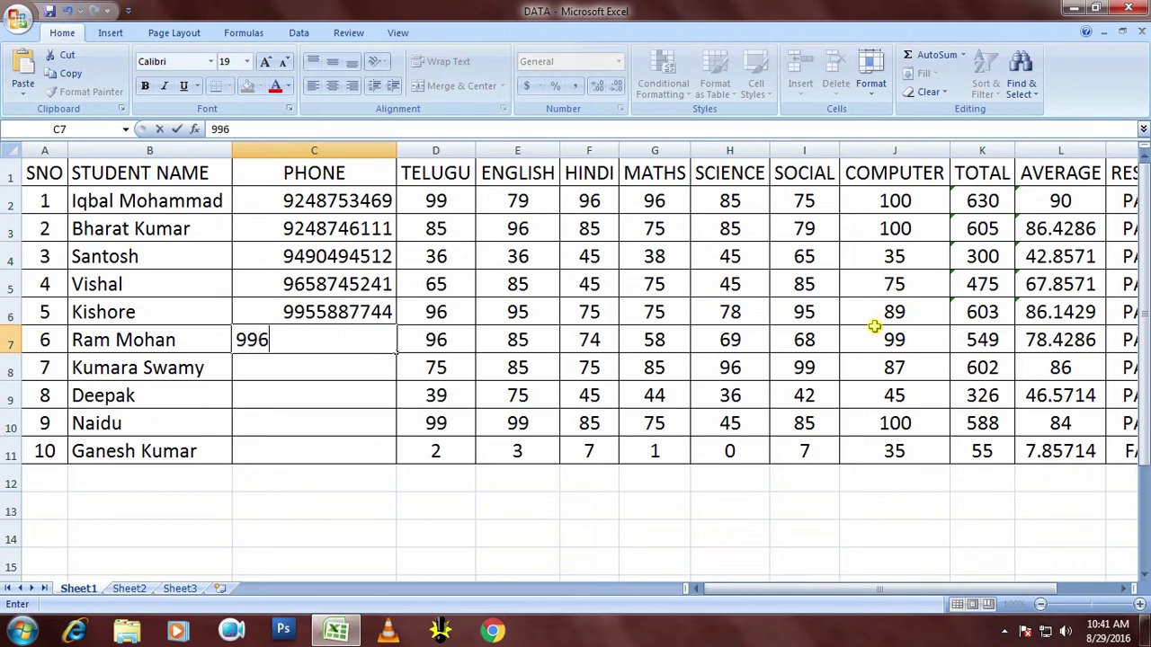
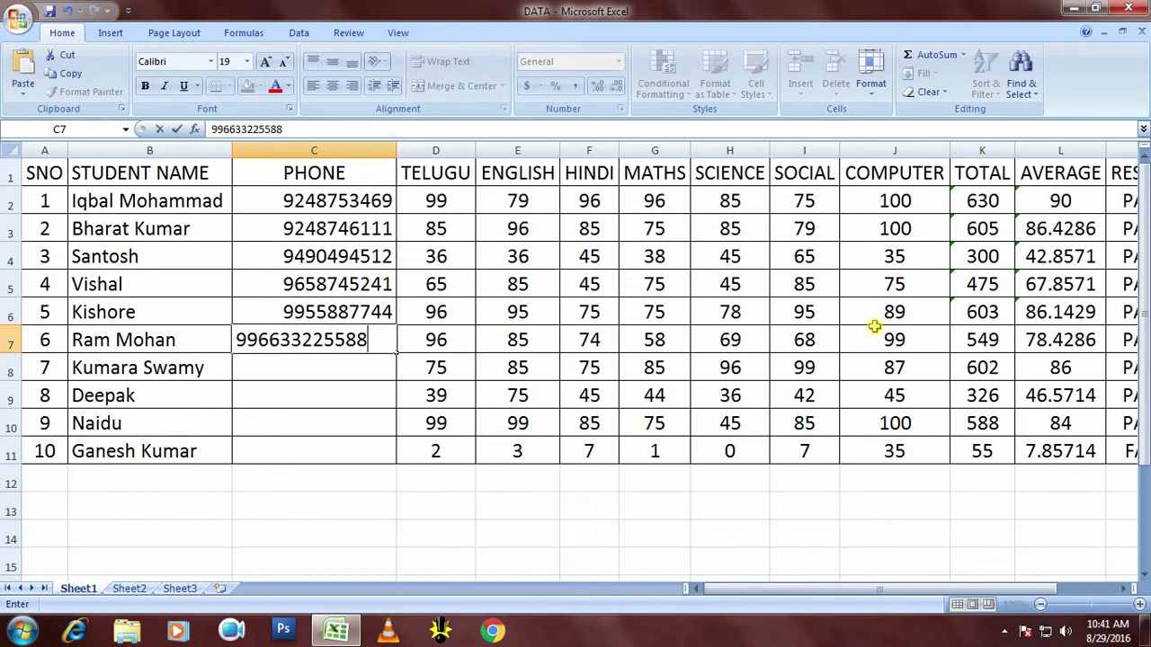
Enter phone numbers in C7 and C8, trimming the extra trailing digits from each.
{"action": "key", "text": "Return"}
{"action": "key", "text": "Up"}
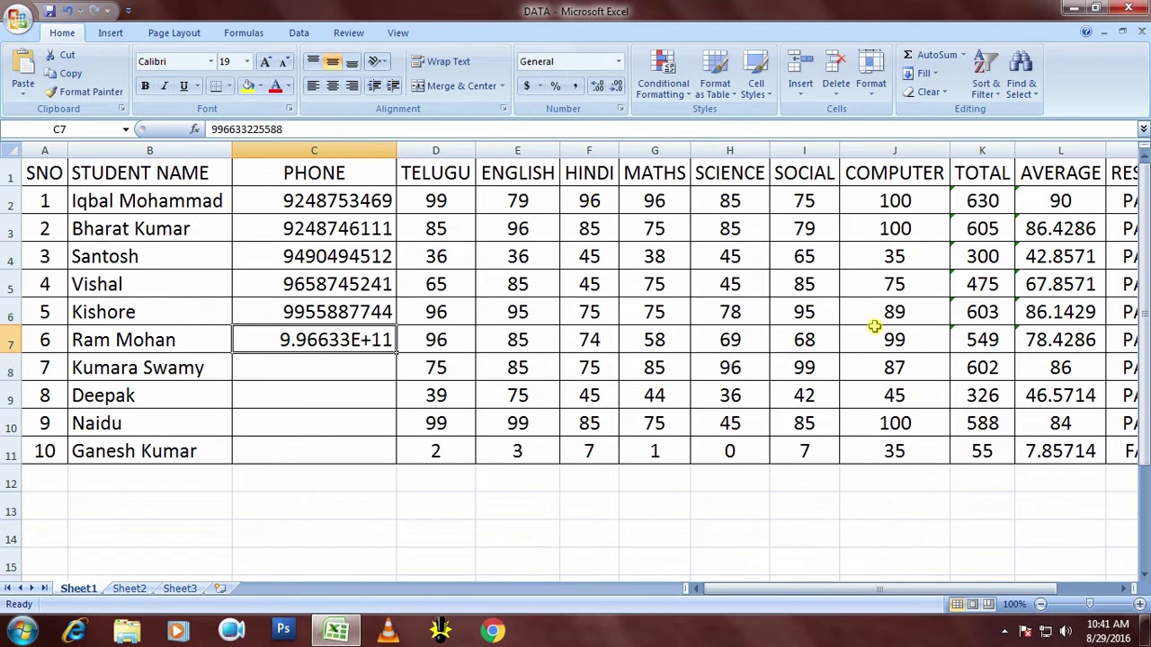
{"action": "key", "text": "F2"}
{"action": "key", "text": "BackSpace"}
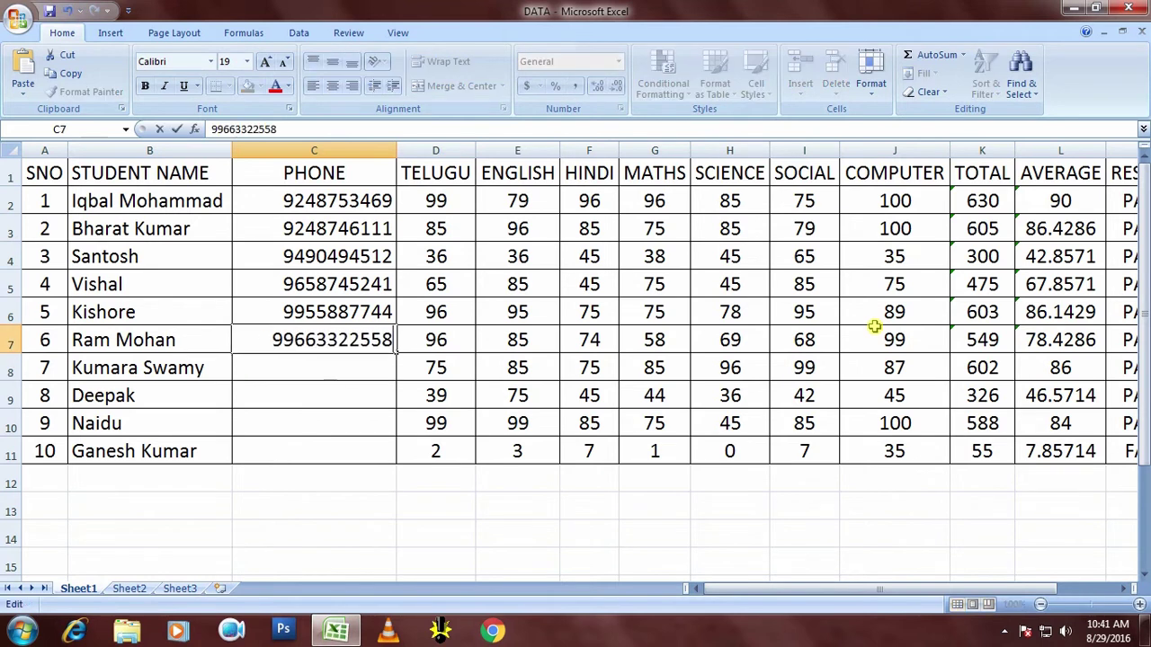
{"action": "key", "text": "BackSpace"}
{"action": "key", "text": "Return"}
{"action": "type", "text": "45"}
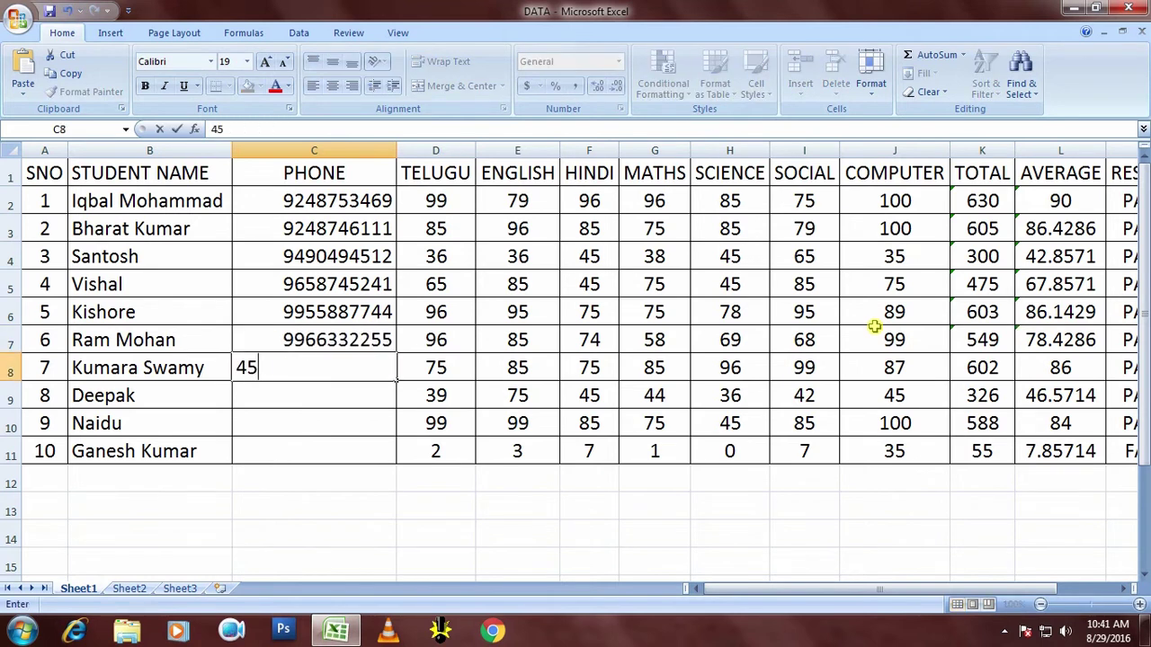
{"action": "type", "text": "67891235"}
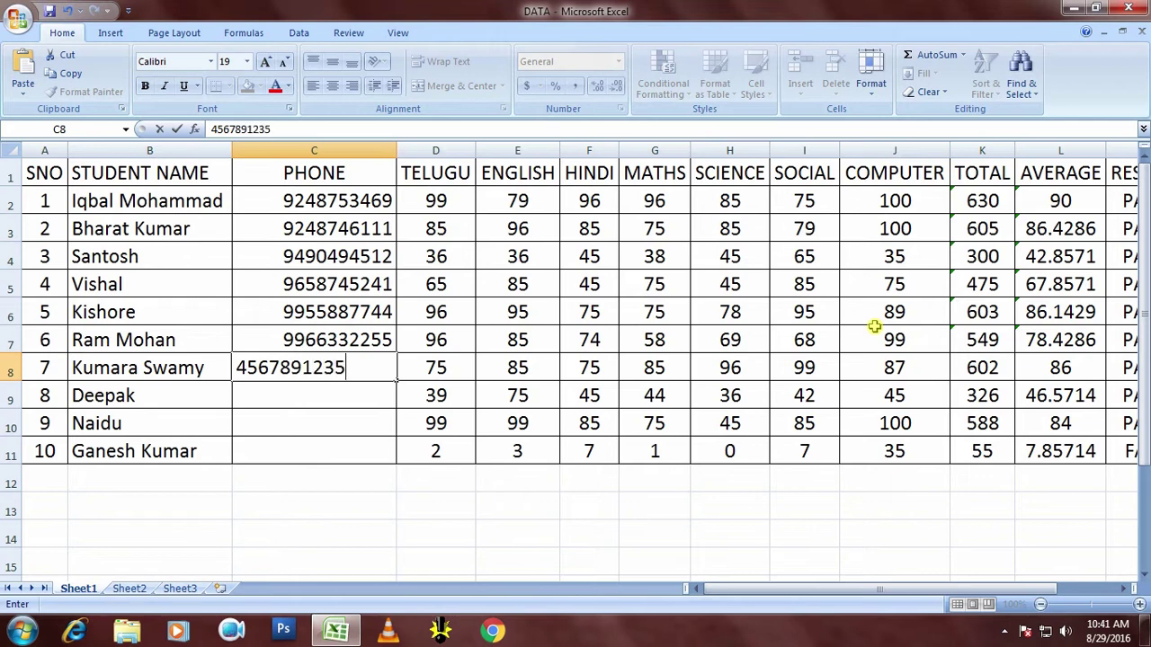
{"action": "type", "text": "6"}
{"action": "key", "text": "Return"}
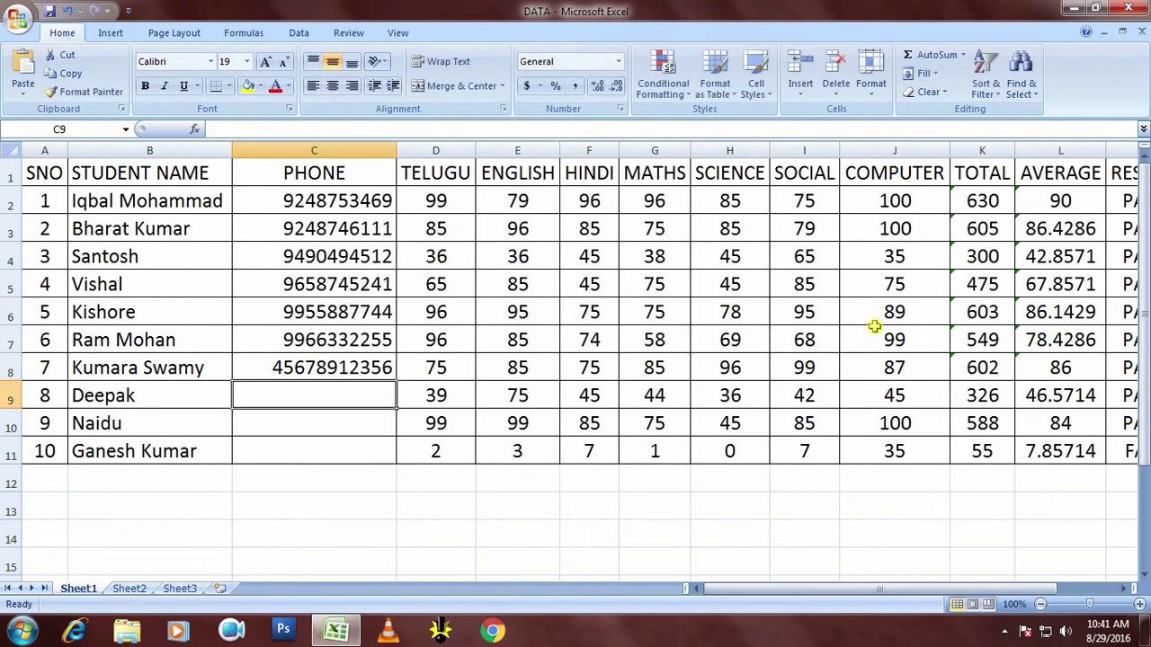
{"action": "key", "text": "Up"}
{"action": "key", "text": "F2"}
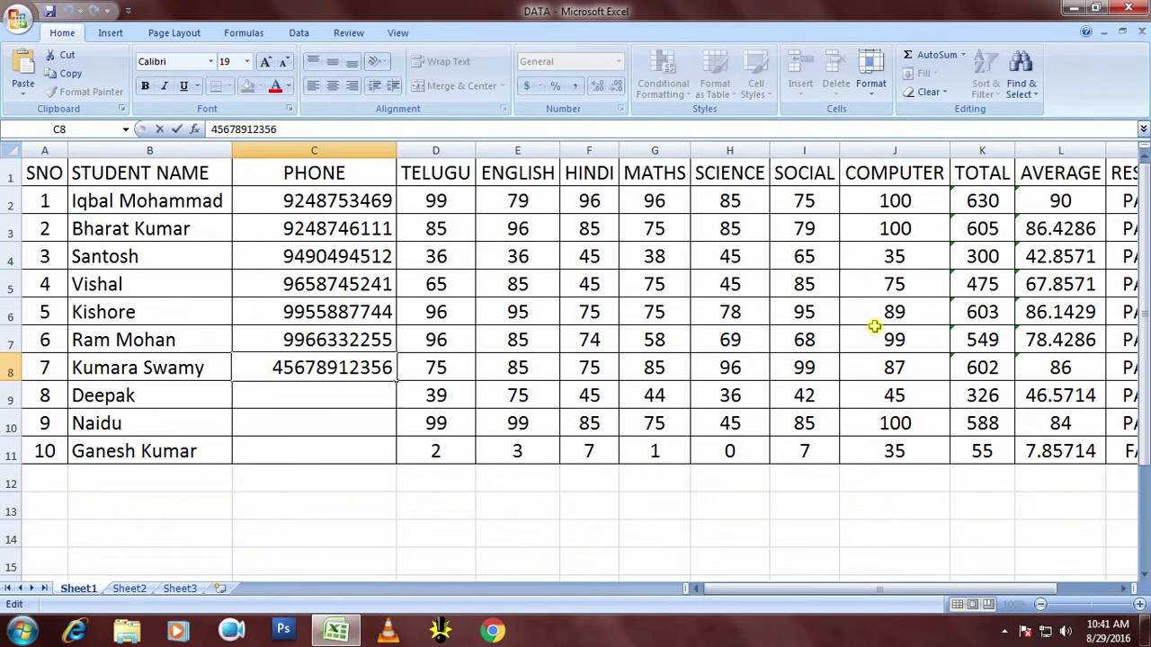
{"action": "key", "text": "BackSpace"}
{"action": "key", "text": "Return"}
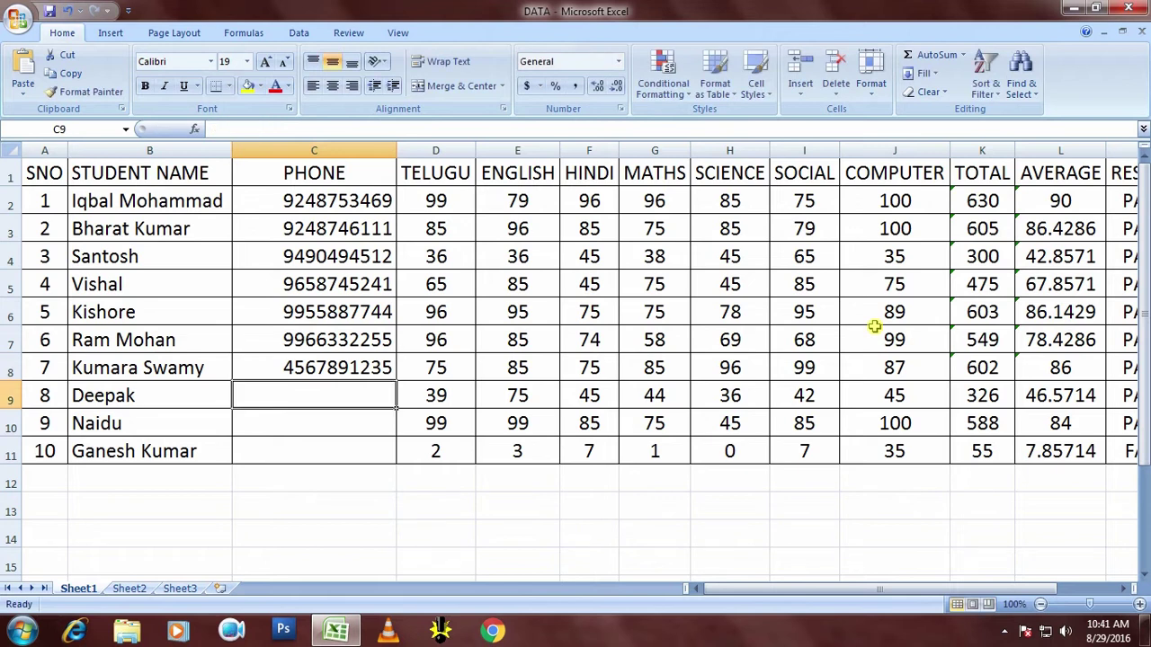
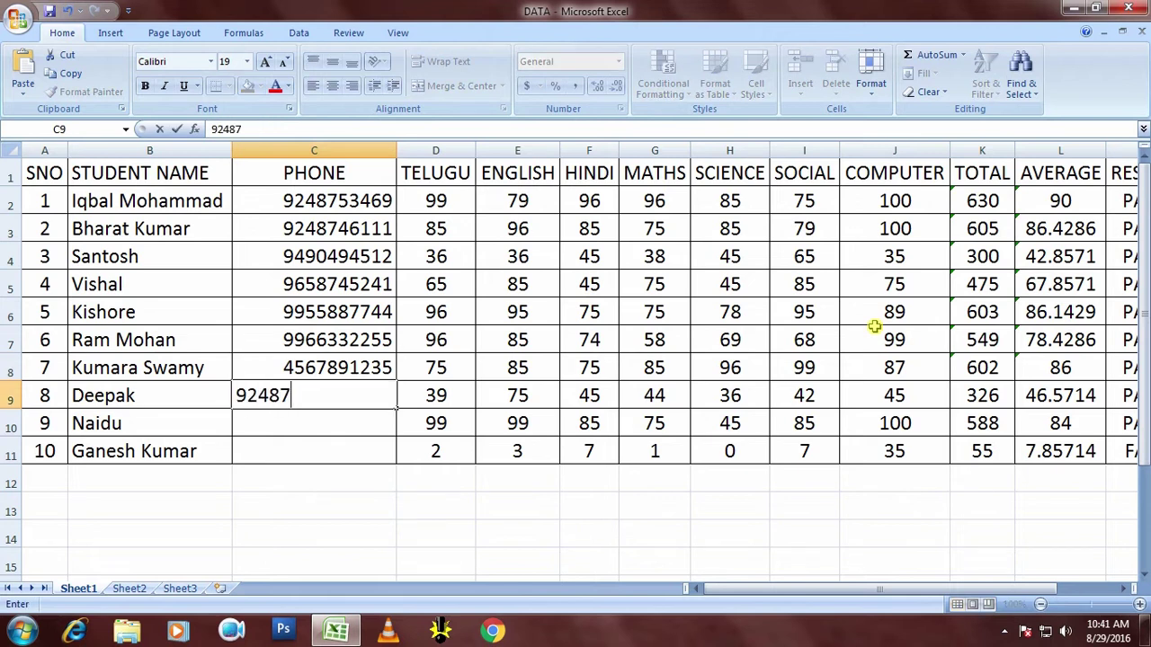
Enter a phone number in C9 that duplicates the first student's, then edit its ending to make it unique.
{"action": "key", "text": "Return"}
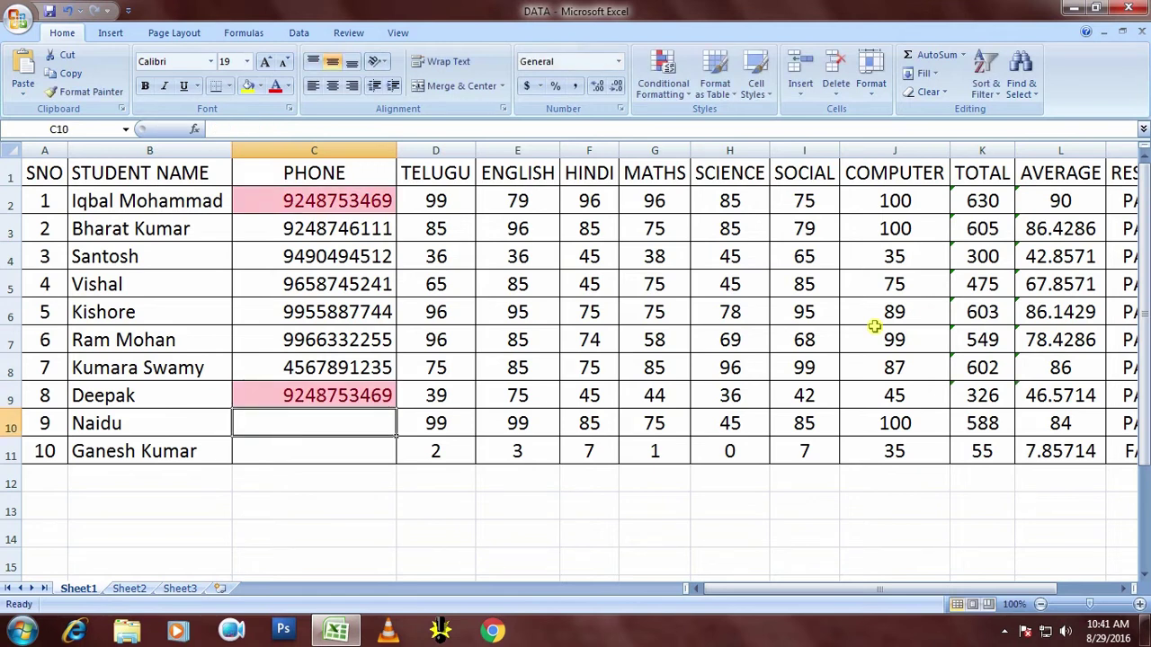
{"action": "key", "text": "Up"}
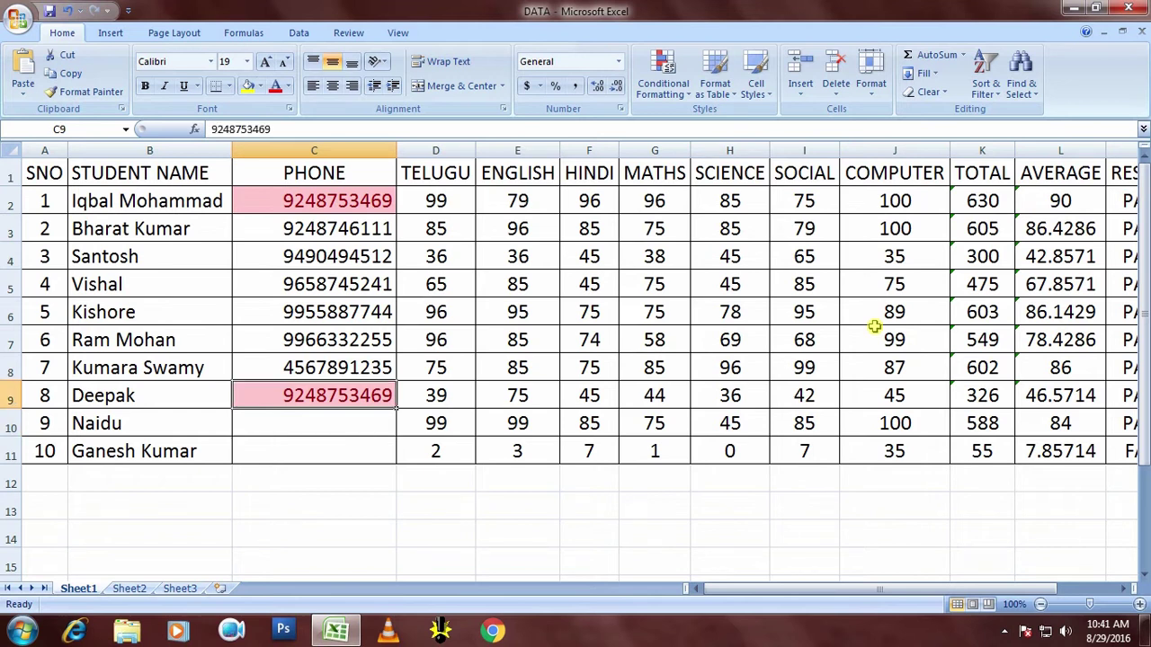
{"action": "key", "text": "F2"}
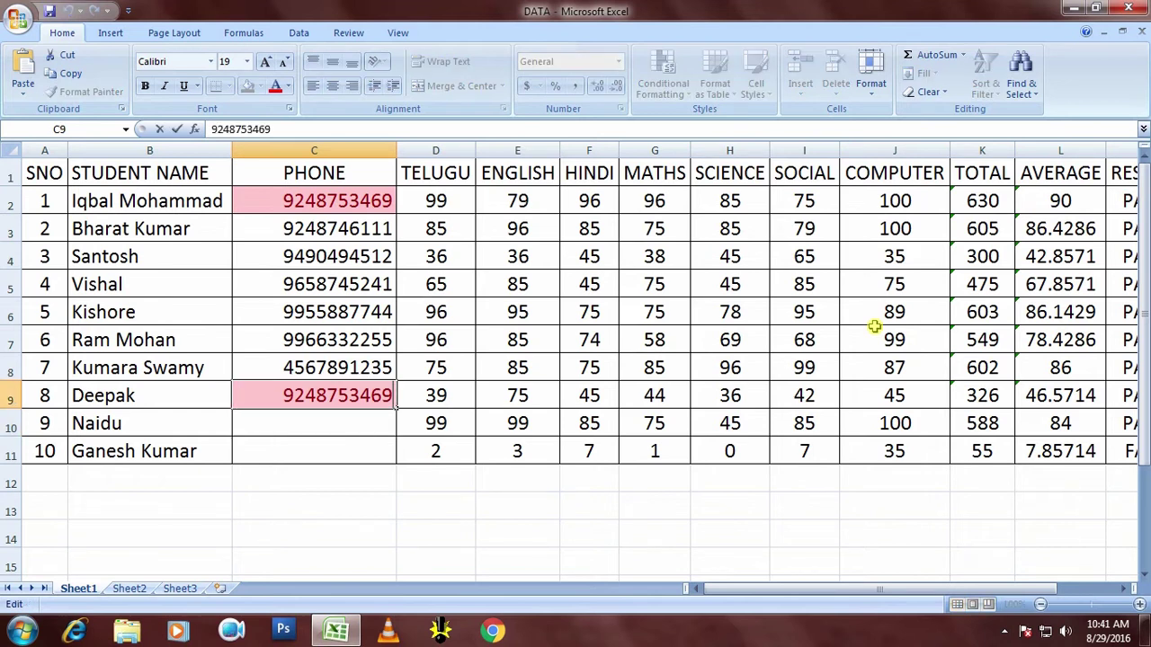
{"action": "key", "text": "BackSpace"}
{"action": "key", "text": "BackSpace"}
{"action": "type", "text": "65"}
{"action": "key", "text": "Return"}
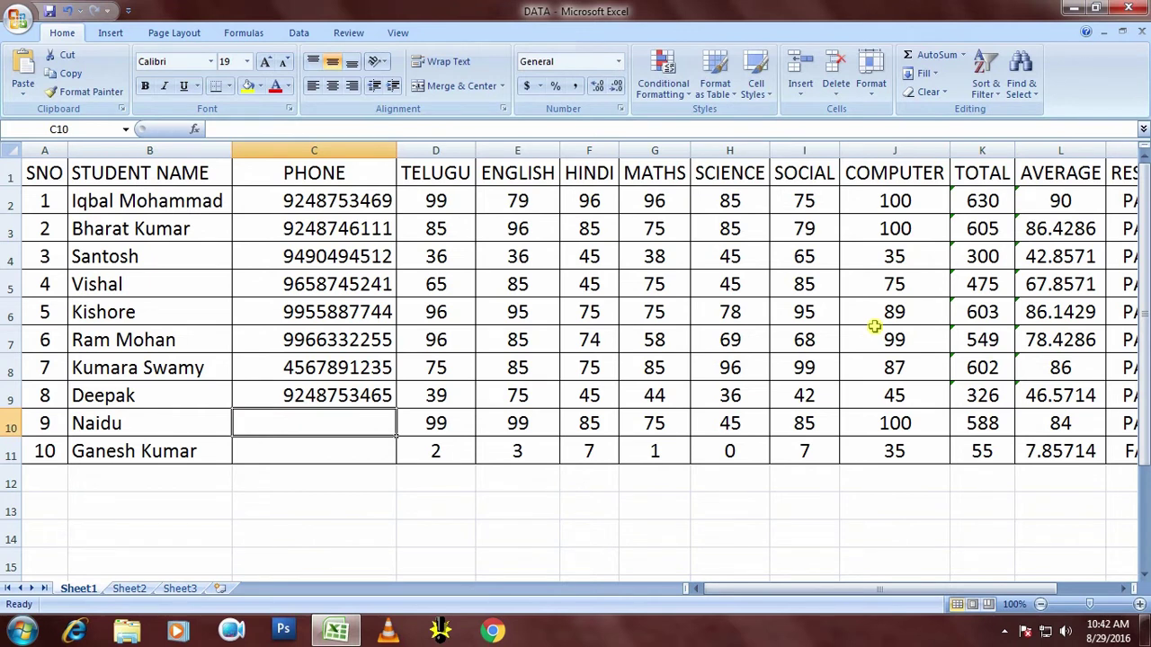
{"action": "key", "text": "Up"}
{"action": "key", "text": "Up"}
{"action": "key", "text": "Up"}
{"action": "key", "text": "Up"}
{"action": "key", "text": "Up"}
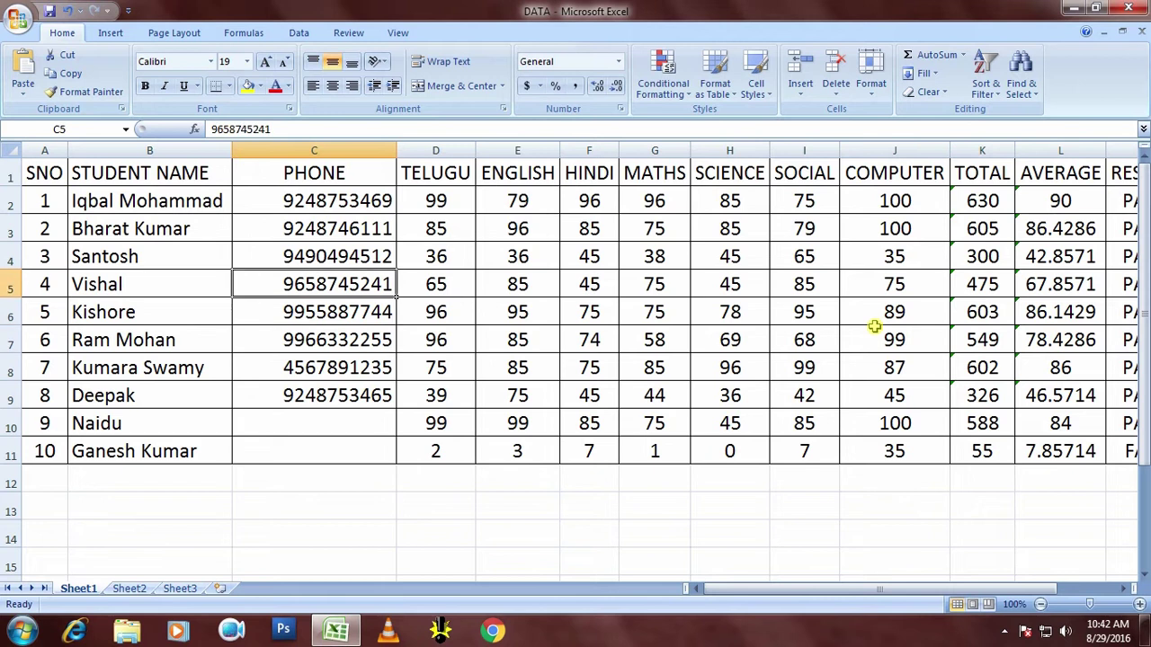
Re-enter the second student's phone number in C9, so C3 and C9 both turn red as duplicates.
{"action": "key", "text": "Right"}
{"action": "key", "text": "Right"}
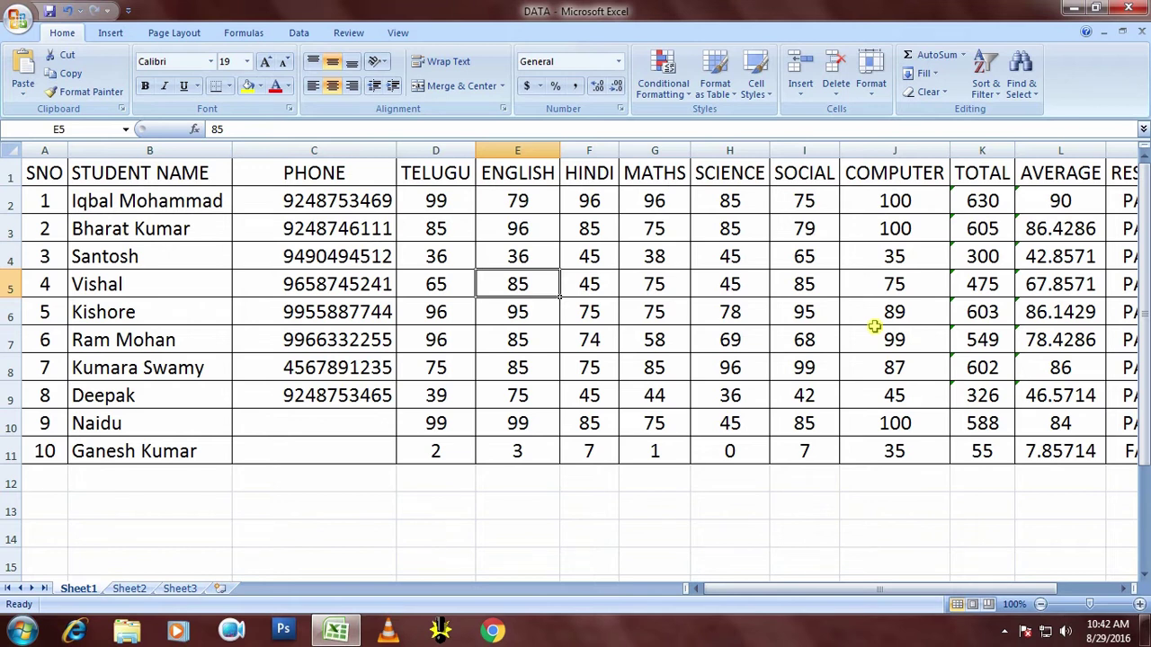
{"action": "left_click_drag", "start_coordinate": [511, 201], "coordinate": [526, 450]}
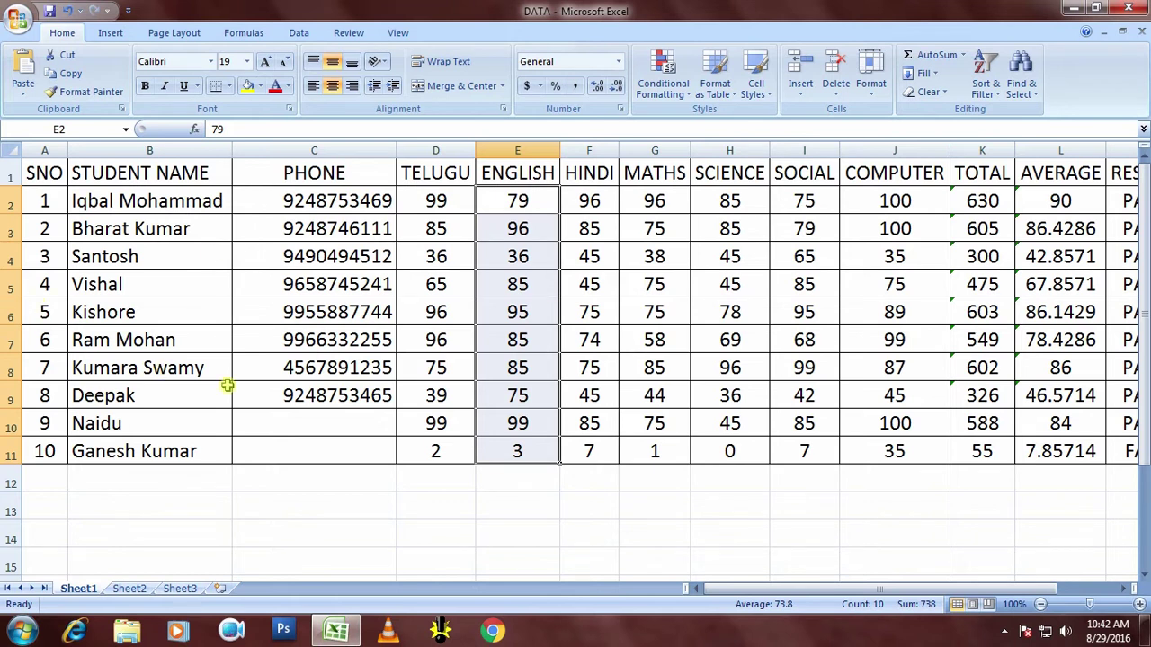
{"action": "left_click", "coordinate": [345, 408]}
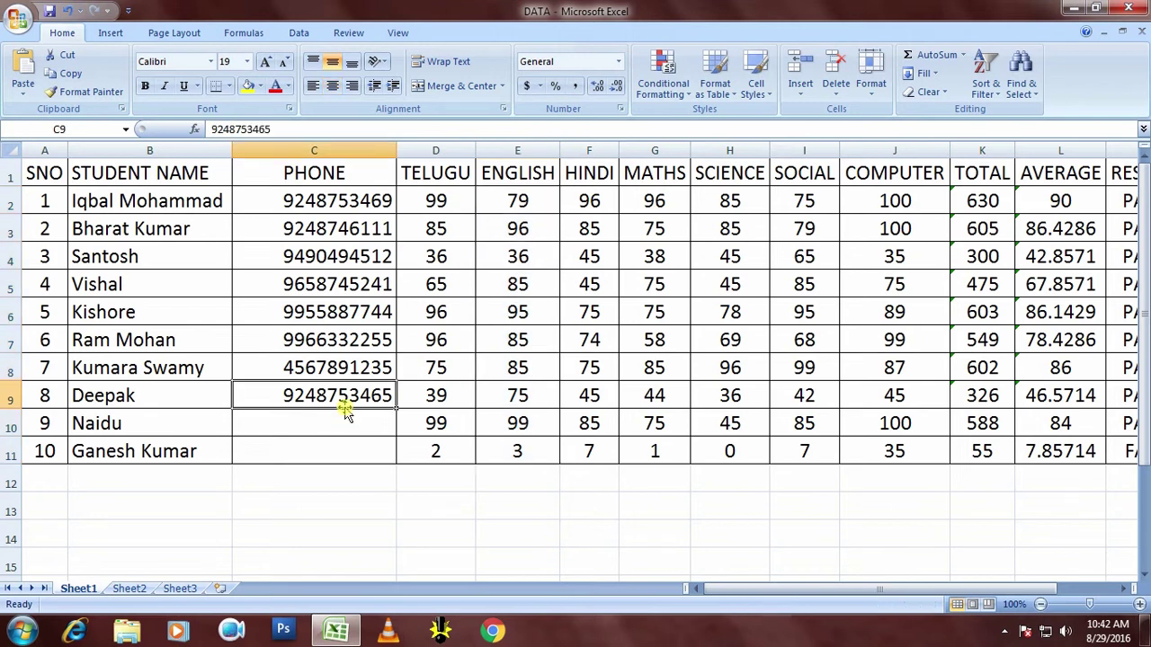
{"action": "type", "text": "94"}
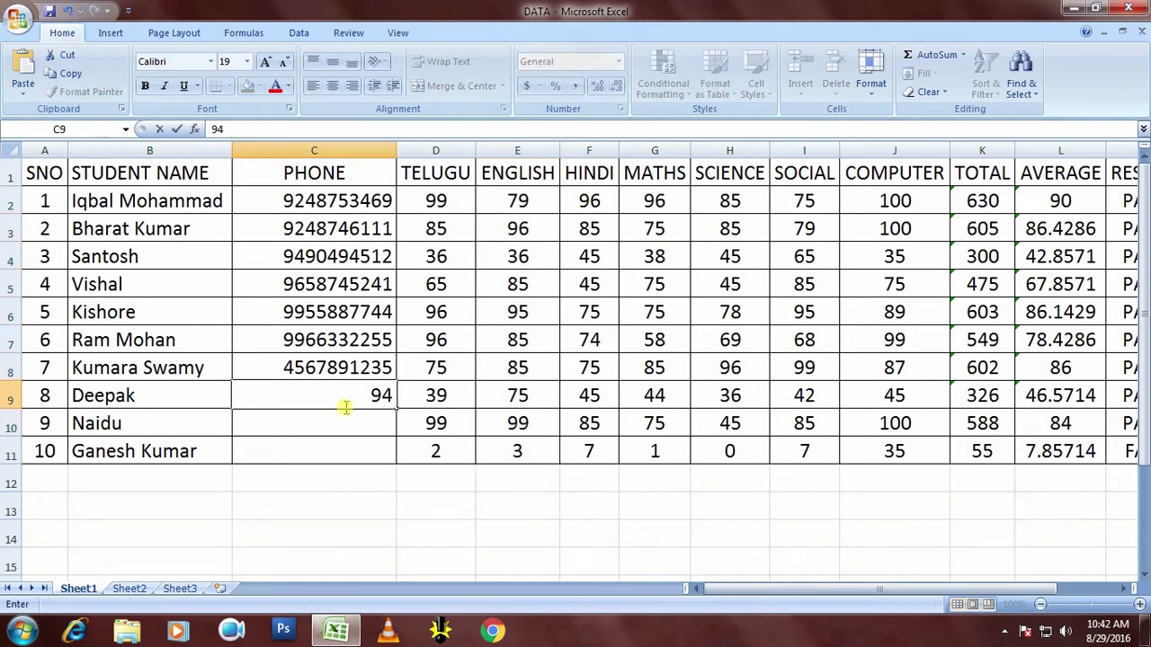
{"action": "key", "text": "BackSpace"}
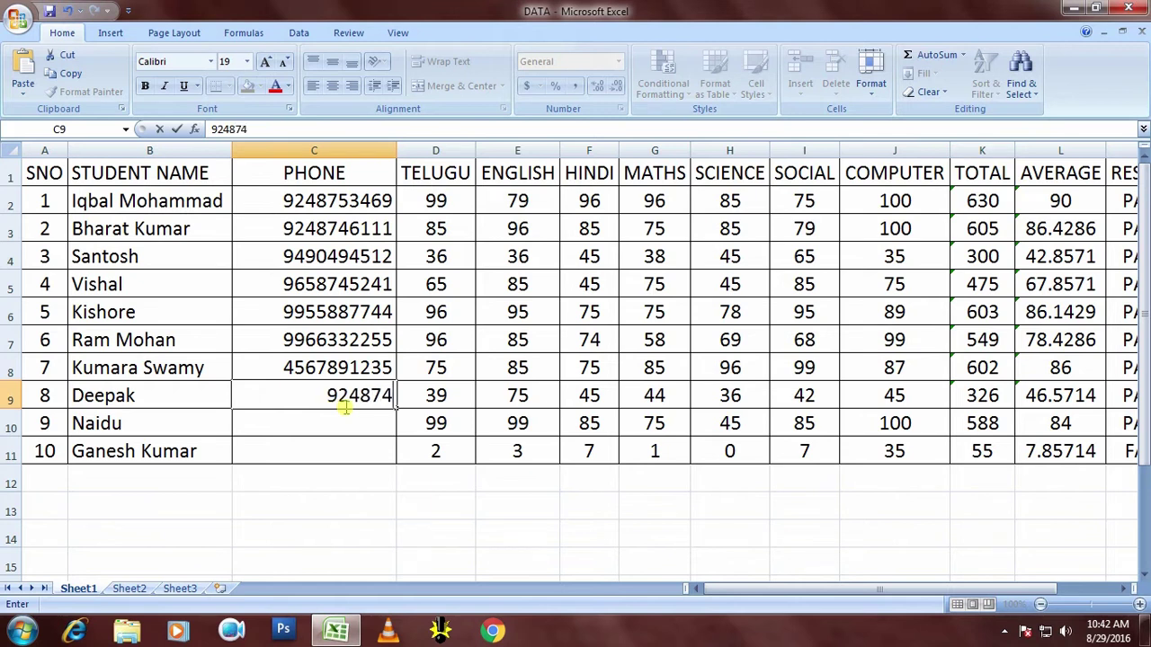
{"action": "key", "text": "Return"}
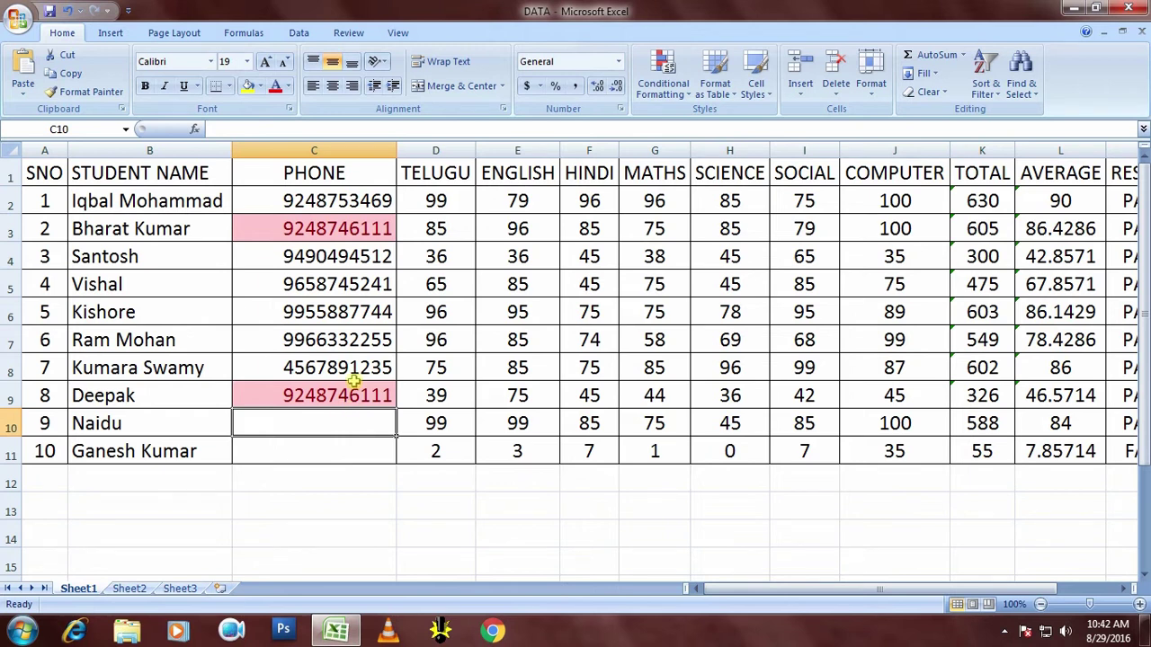
{"action": "left_click", "coordinate": [664, 85]}
{"action": "mouse_move", "coordinate": [717, 122]}
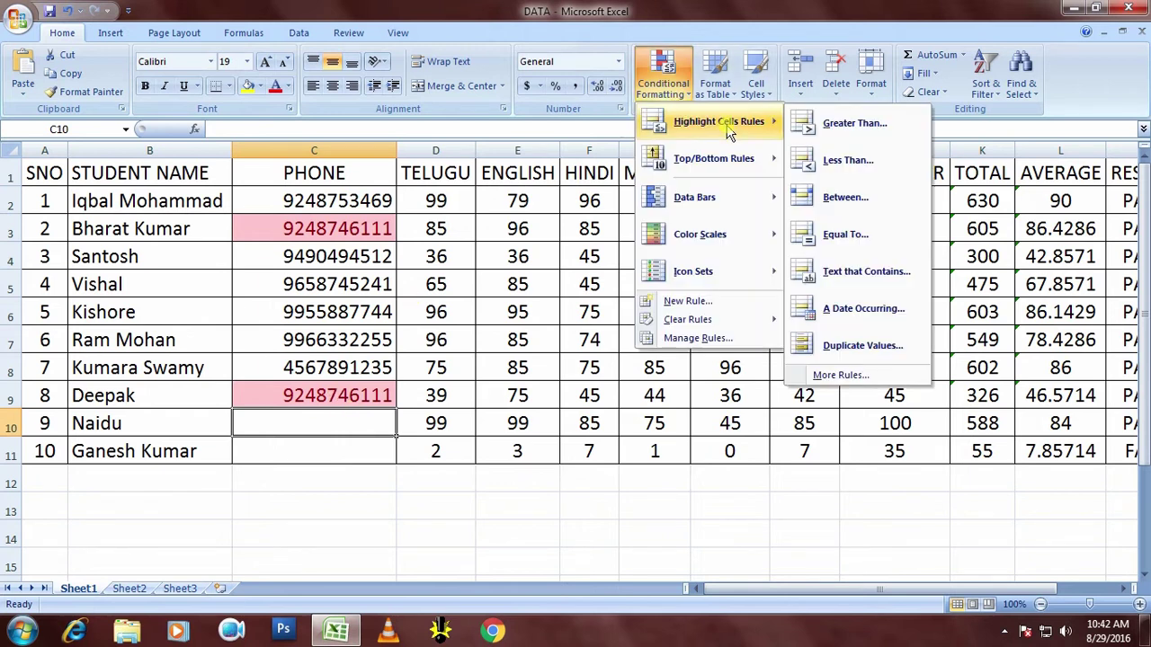
{"action": "left_click", "coordinate": [845, 376]}
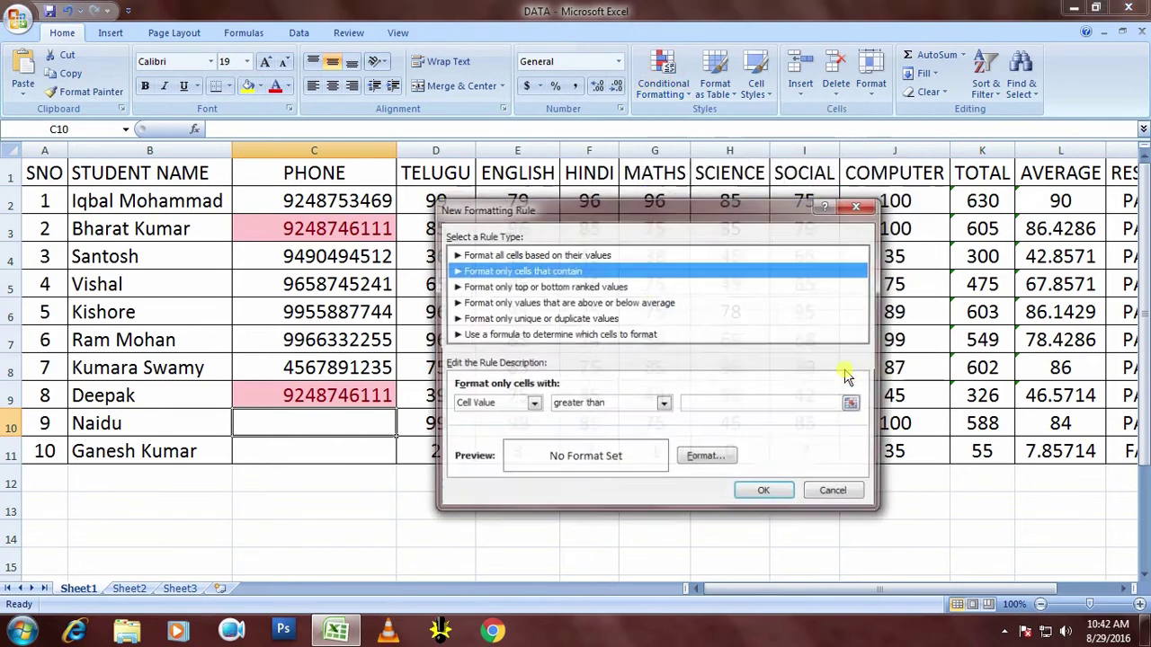
{"action": "left_click", "coordinate": [852, 493]}
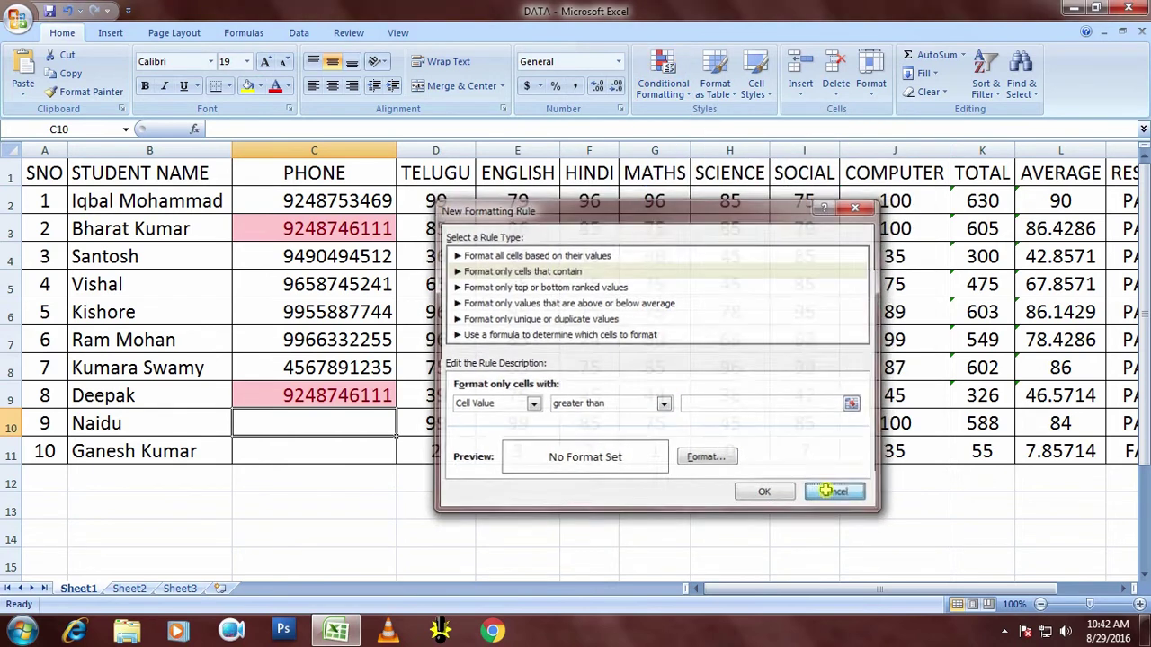
{"action": "left_click", "coordinate": [528, 470]}
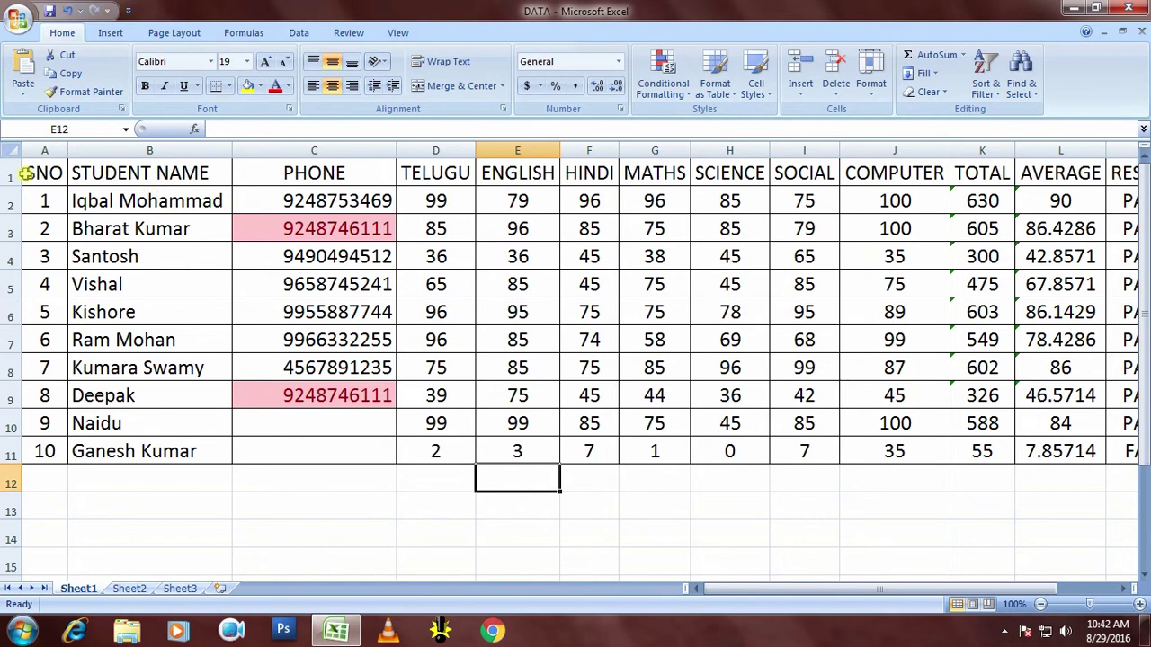
{"action": "left_click_drag", "start_coordinate": [27, 173], "coordinate": [330, 399]}
{"action": "left_click", "coordinate": [362, 420]}
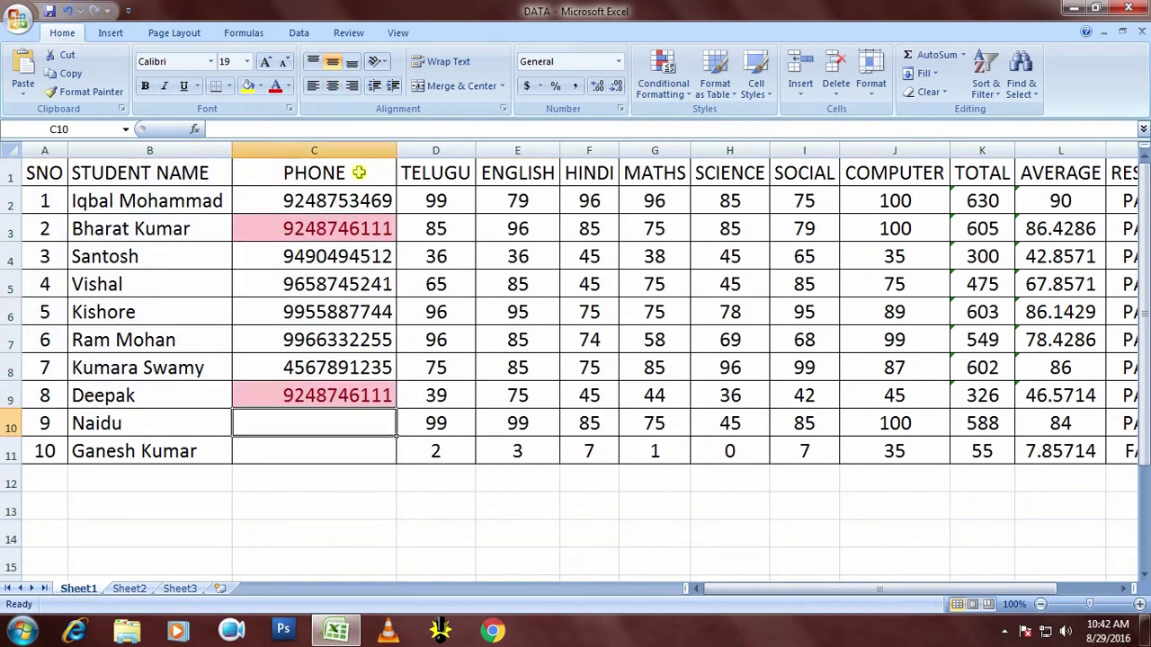
{"action": "left_click", "coordinate": [365, 151]}
Delete the PHONE and GRADE columns from the student table.
{"action": "right_click", "coordinate": [364, 150]}
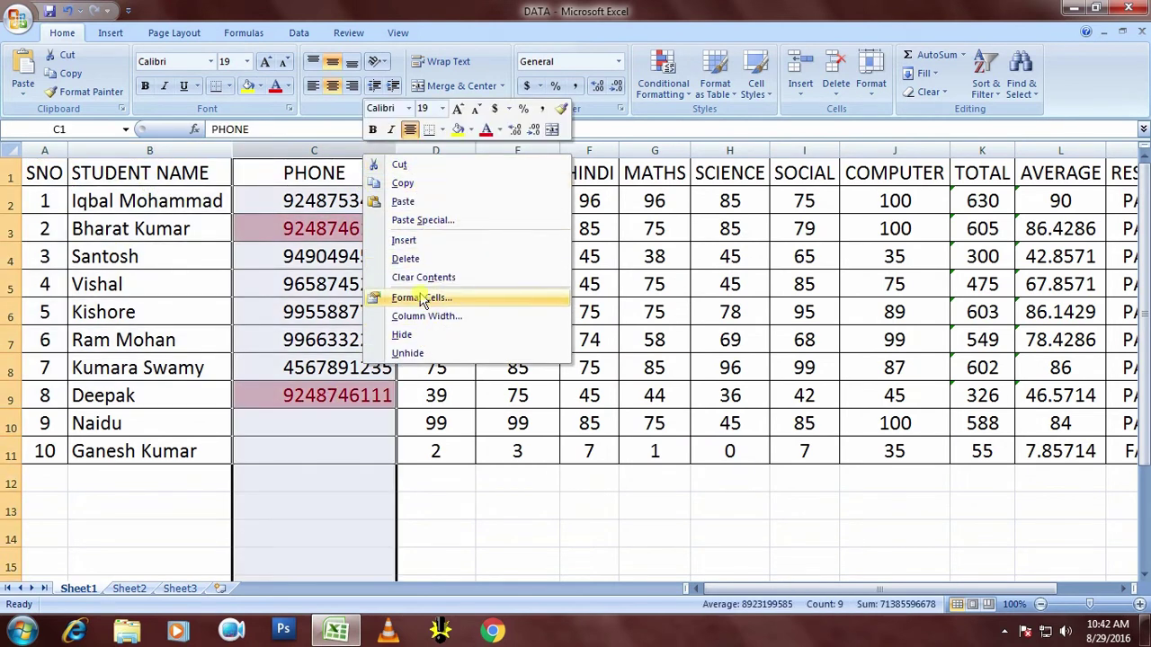
{"action": "left_click", "coordinate": [406, 258]}
{"action": "left_click", "coordinate": [513, 419]}
{"action": "left_click", "coordinate": [1061, 153]}
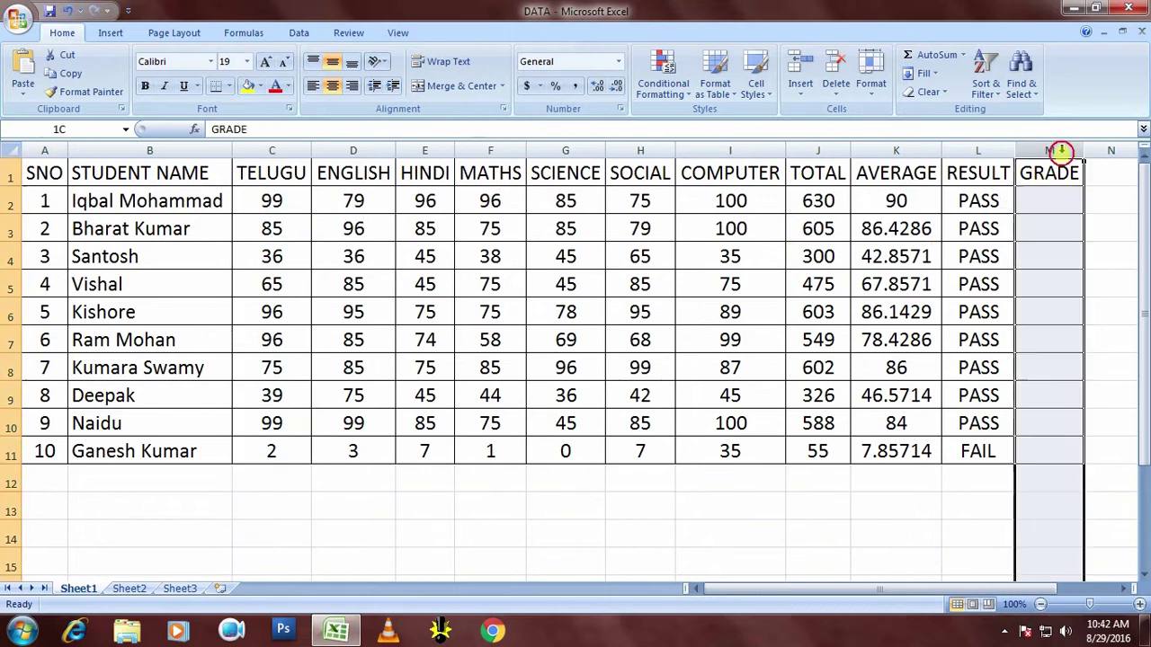
{"action": "right_click", "coordinate": [1062, 152]}
{"action": "left_click", "coordinate": [909, 260]}
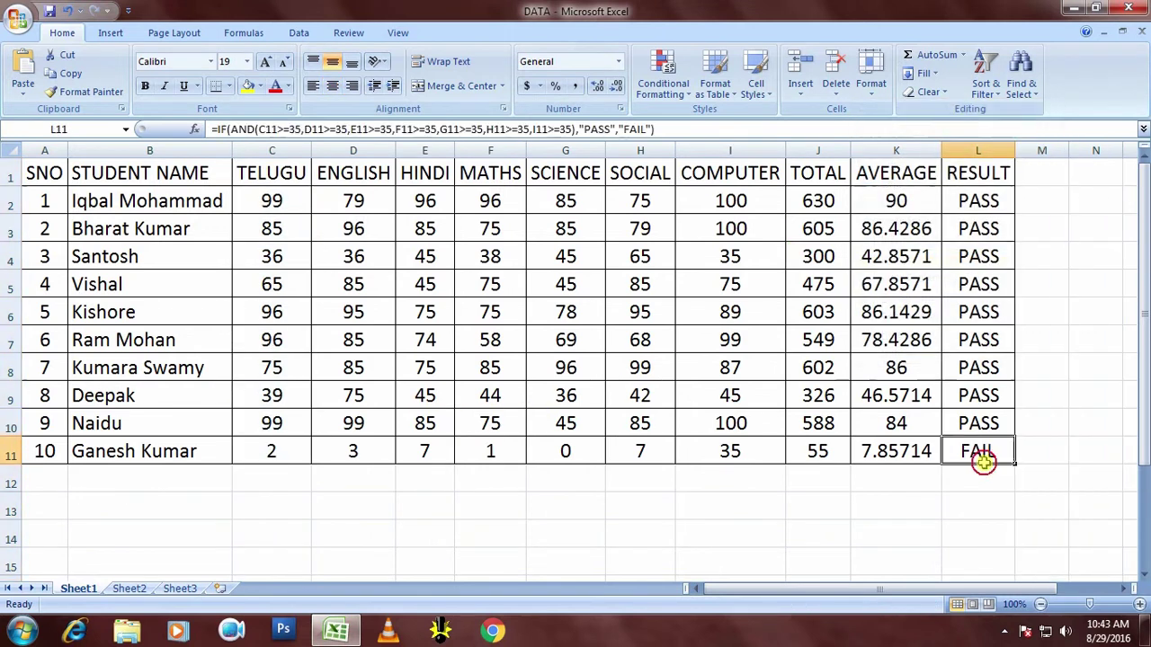
Select the table A1:L11 and clear conditional formatting rules from the entire sheet.
{"action": "left_click_drag", "start_coordinate": [984, 454], "coordinate": [5, 184]}
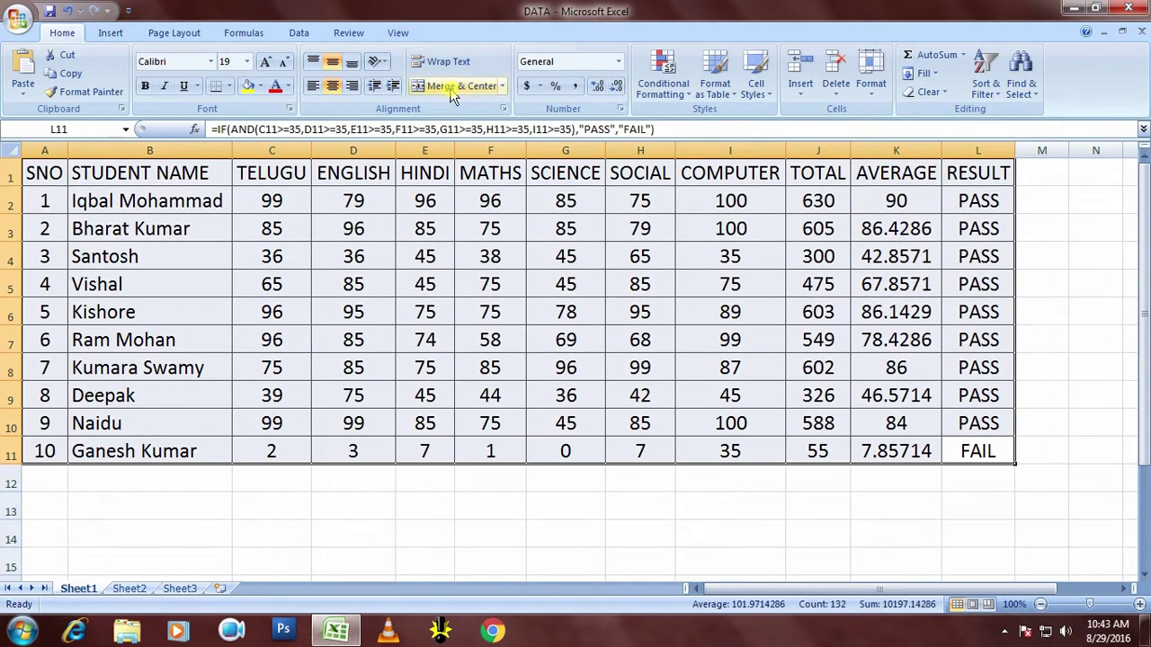
{"action": "left_click", "coordinate": [662, 76]}
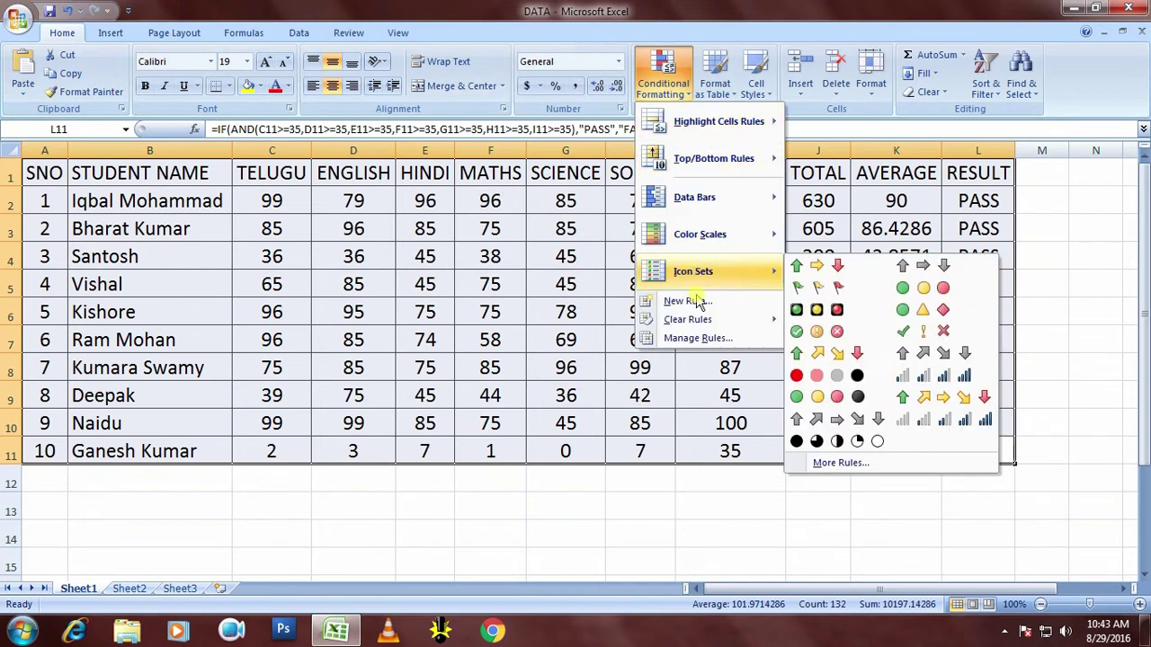
{"action": "mouse_move", "coordinate": [688, 319]}
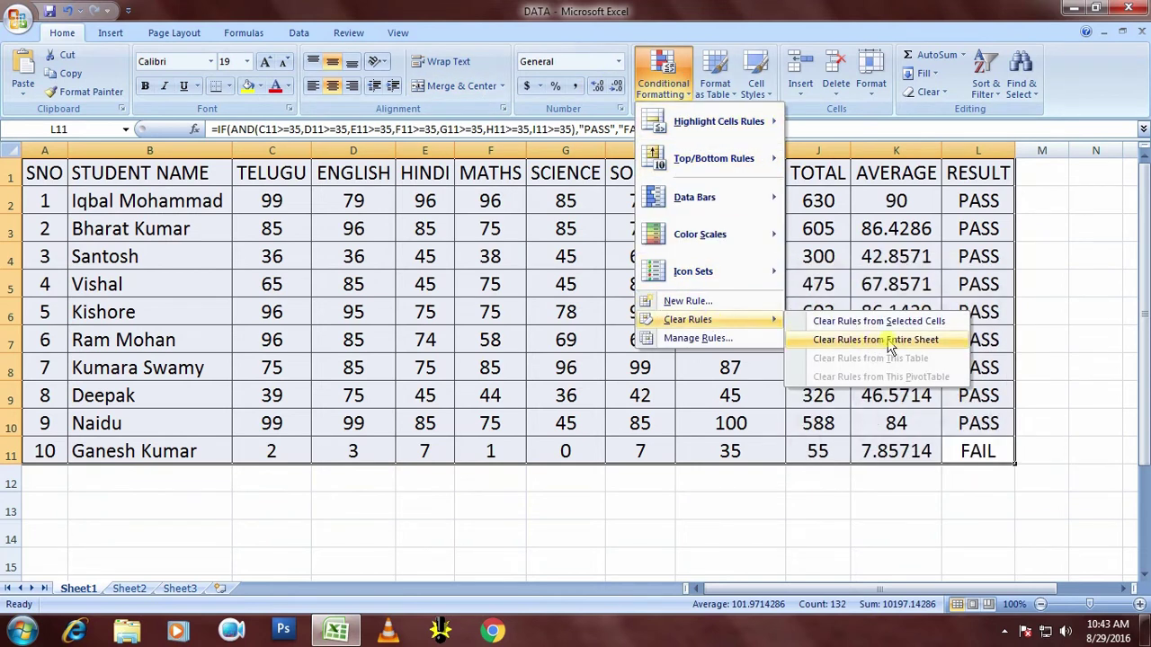
{"action": "left_click", "coordinate": [890, 342]}
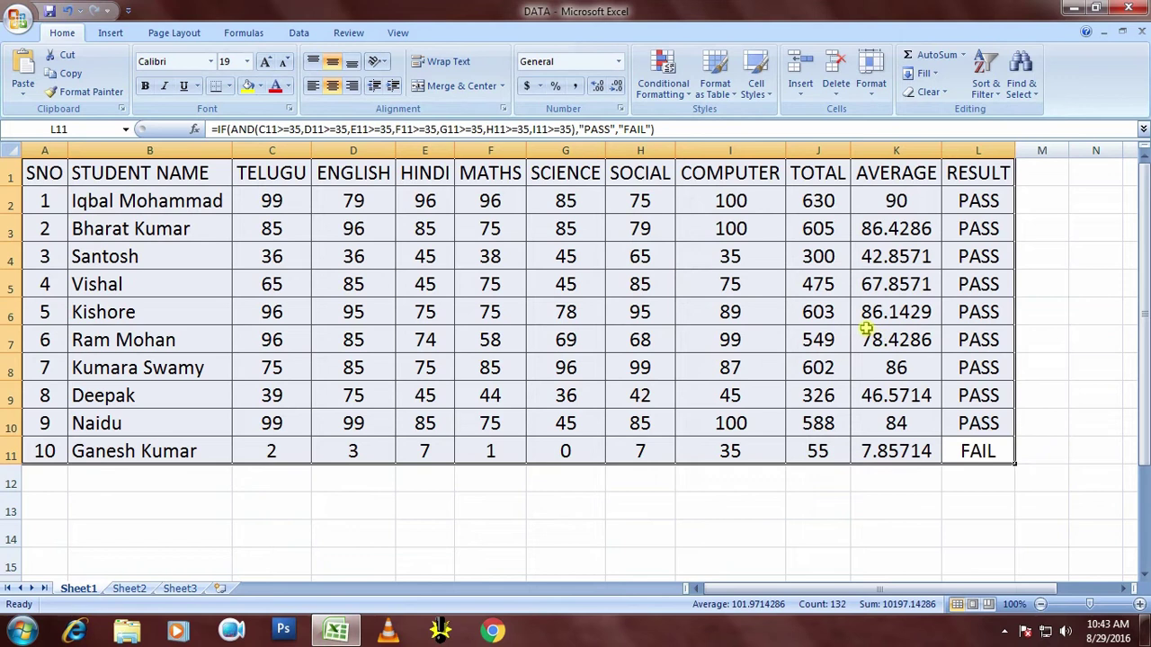
Start a new formatting rule, browse each rule type, and choose 'Format all cells based on their values'.
{"action": "left_click", "coordinate": [662, 79]}
{"action": "mouse_move", "coordinate": [718, 121]}
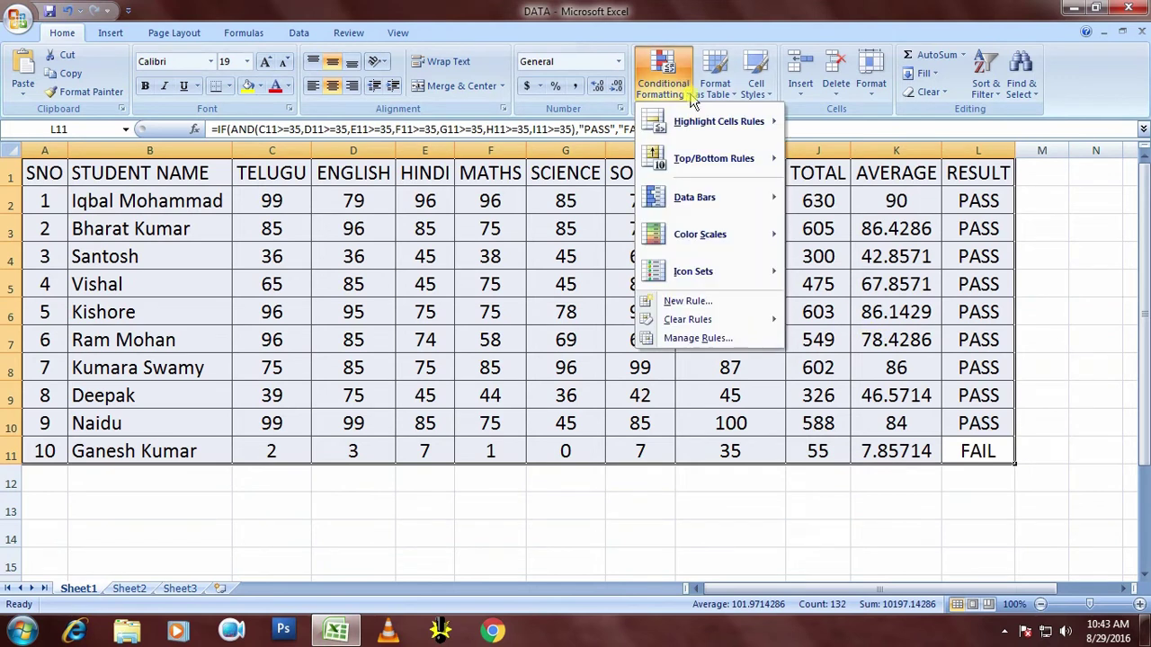
{"action": "left_click", "coordinate": [845, 376]}
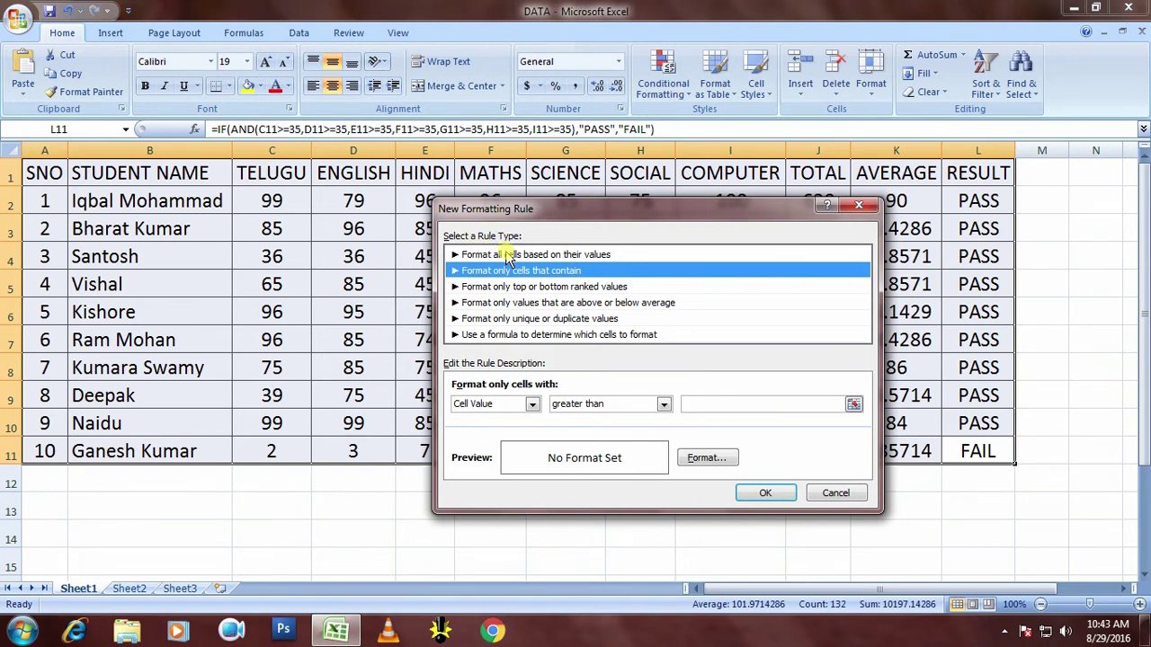
{"action": "left_click", "coordinate": [508, 256]}
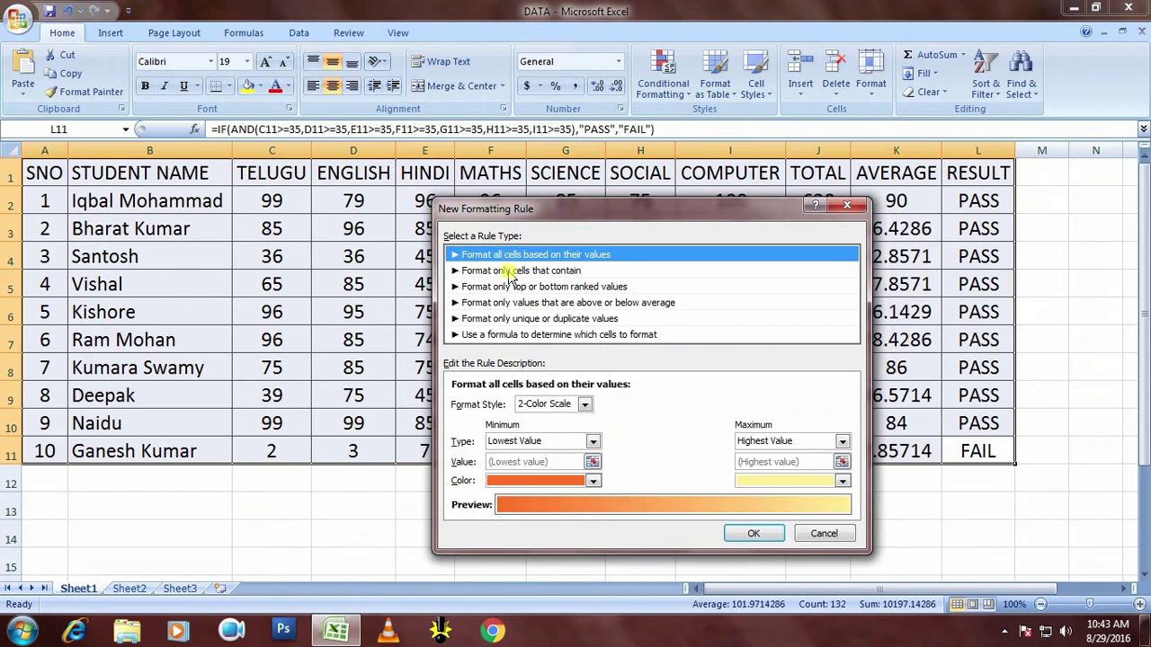
{"action": "left_click", "coordinate": [509, 271]}
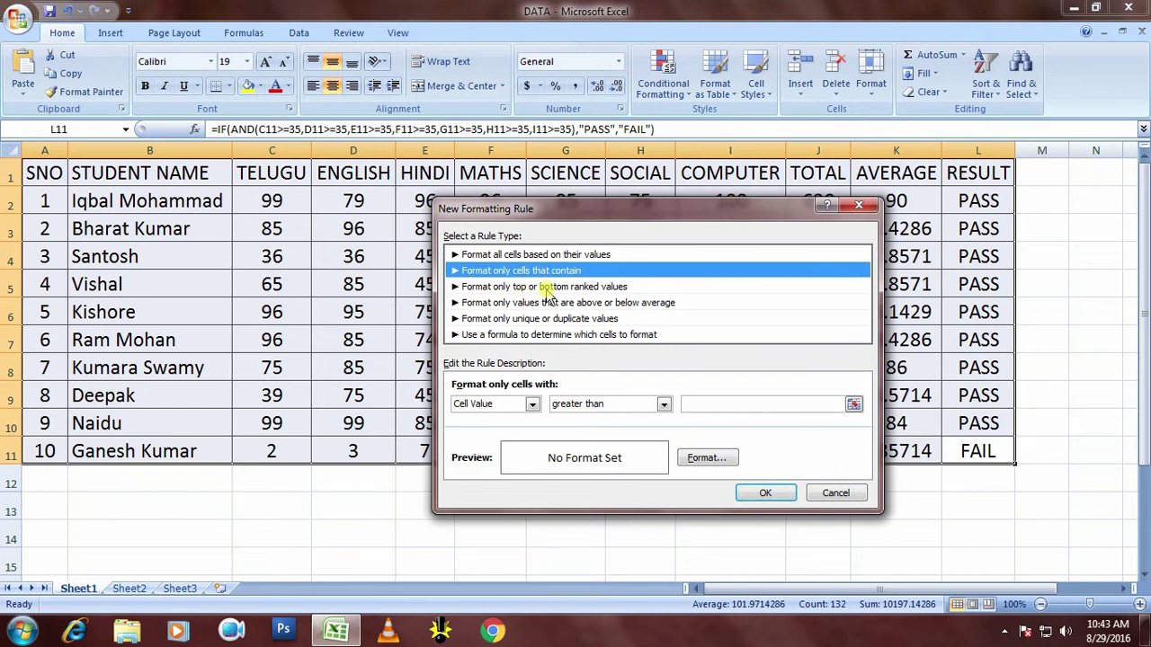
{"action": "left_click", "coordinate": [548, 288]}
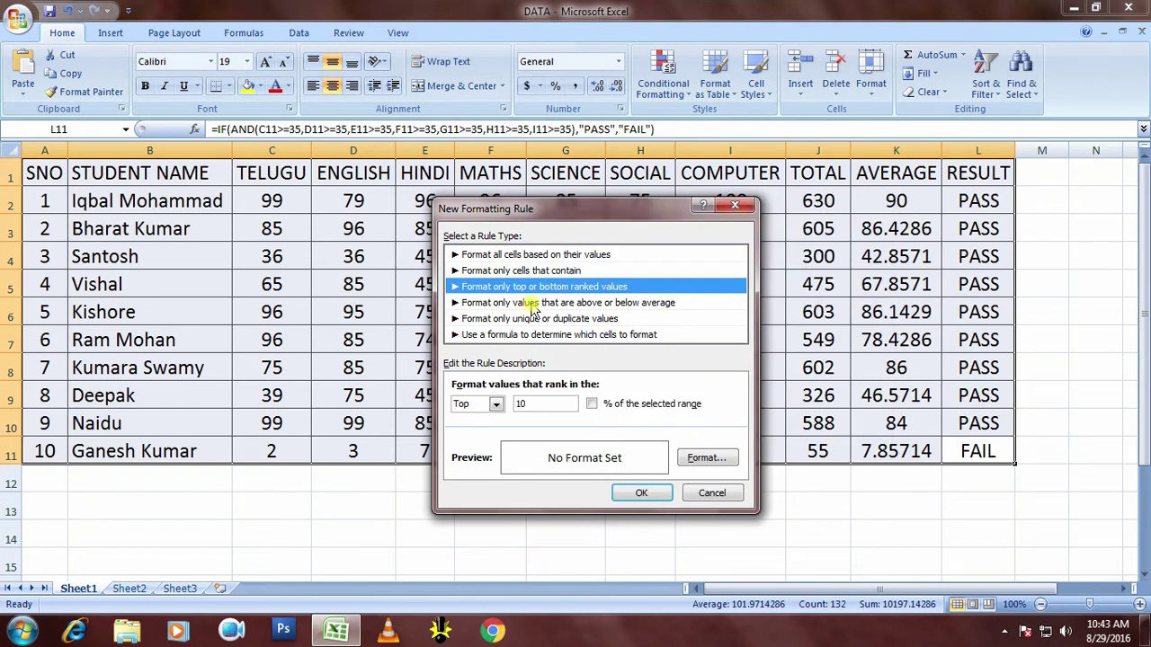
{"action": "left_click", "coordinate": [533, 305]}
{"action": "left_click", "coordinate": [538, 320]}
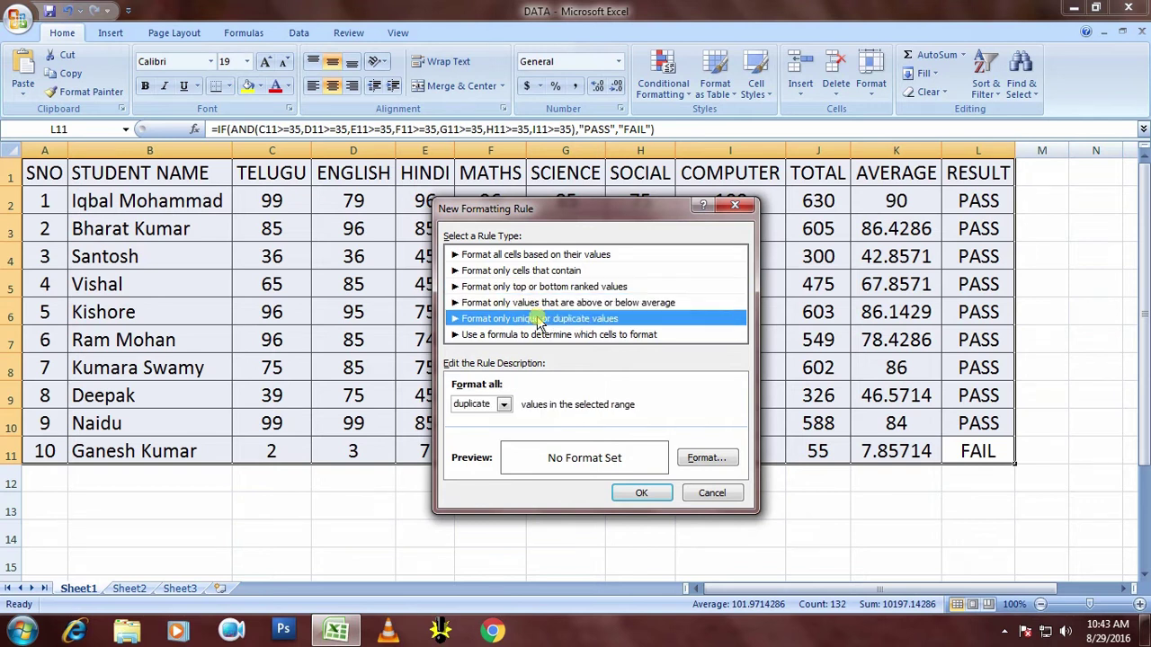
{"action": "left_click", "coordinate": [540, 335]}
{"action": "left_click", "coordinate": [557, 256]}
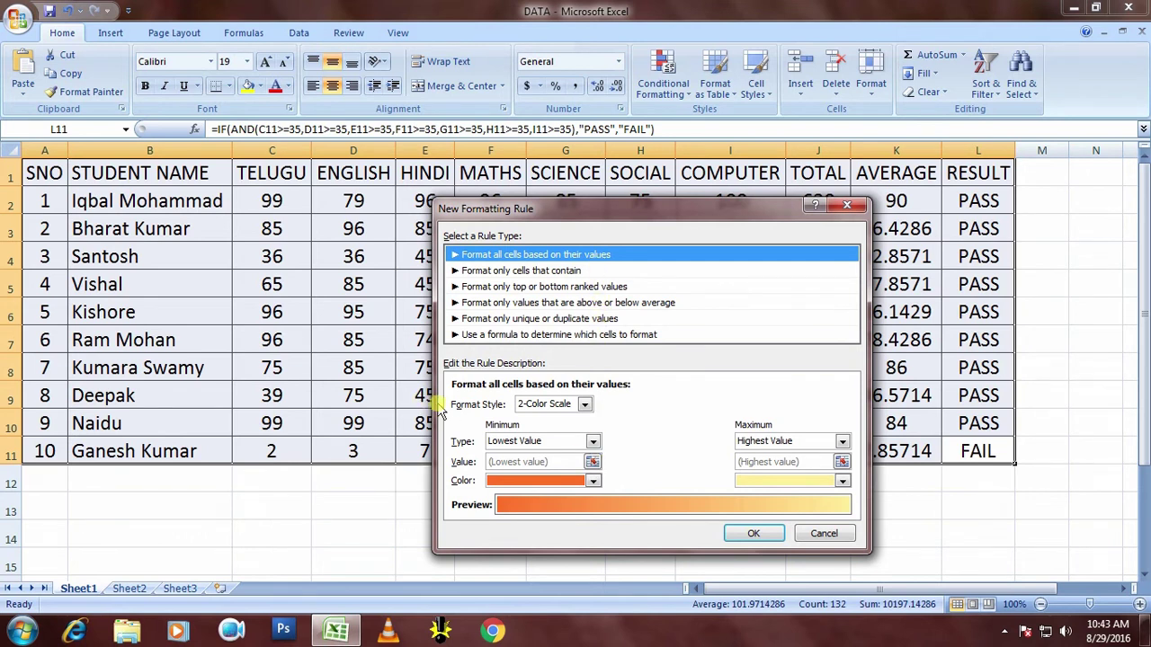
Switch the rule to a 3-Color Scale with a fixed Number minimum of 3.
{"action": "left_click", "coordinate": [585, 405]}
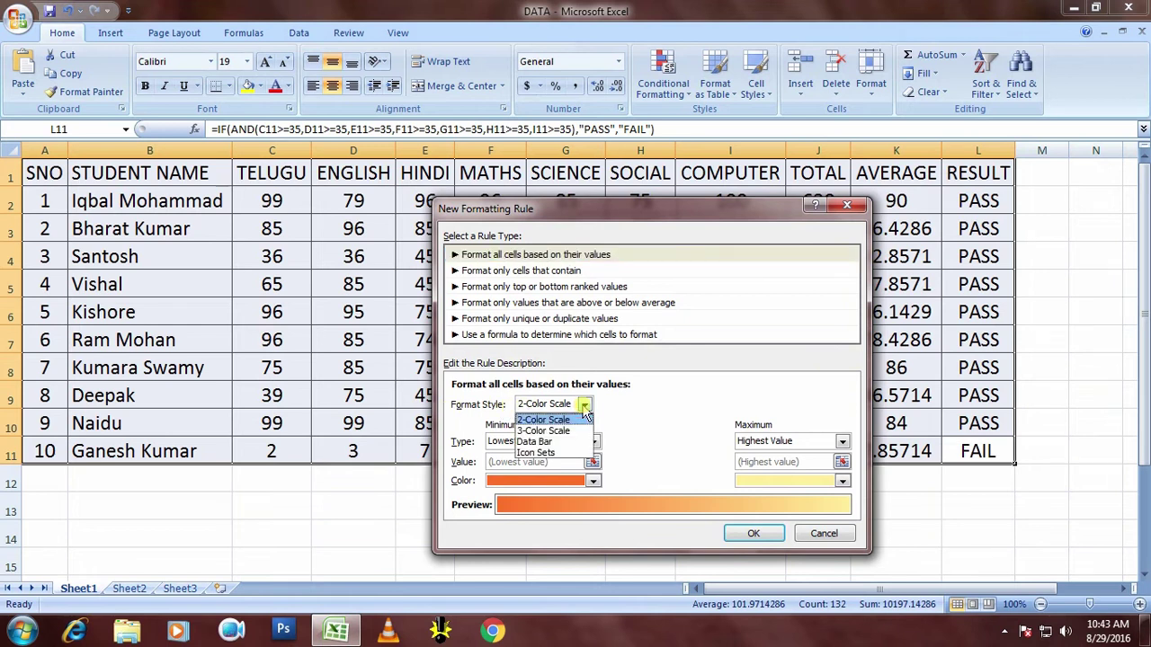
{"action": "left_click", "coordinate": [544, 431]}
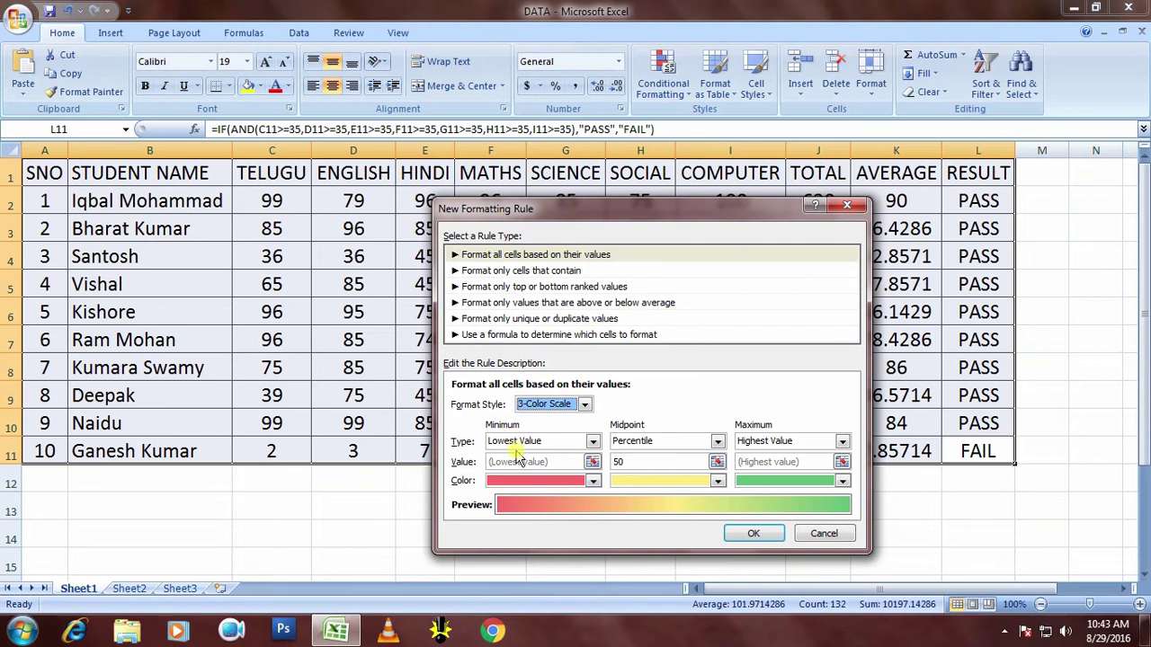
{"action": "left_click", "coordinate": [594, 442]}
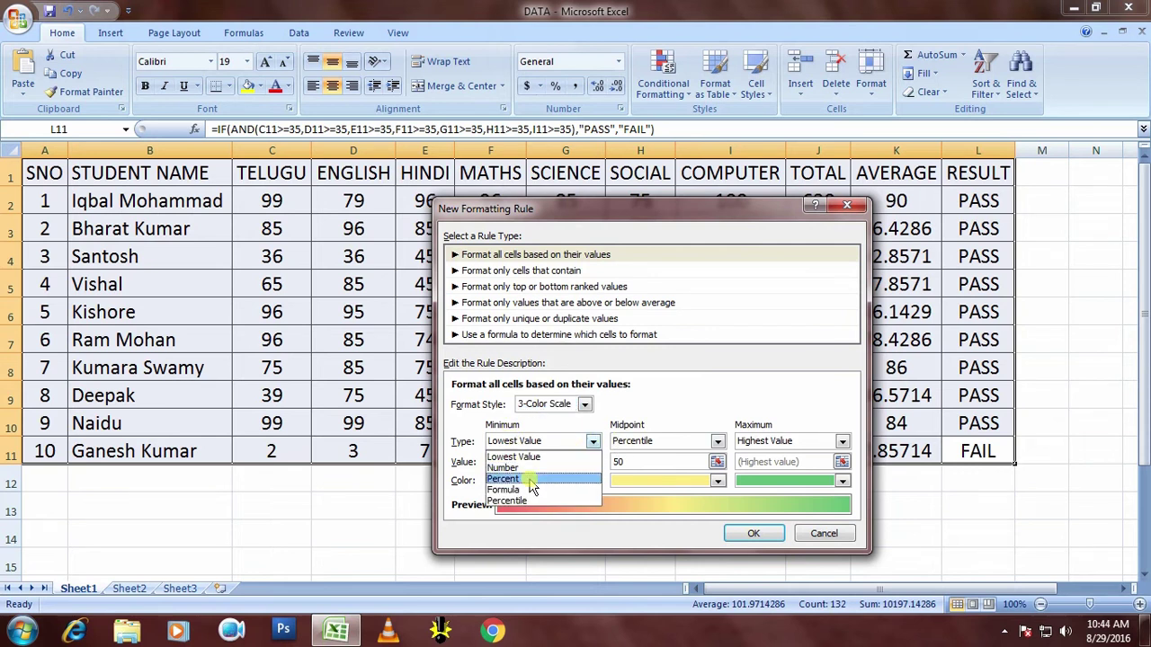
{"action": "left_click", "coordinate": [531, 468]}
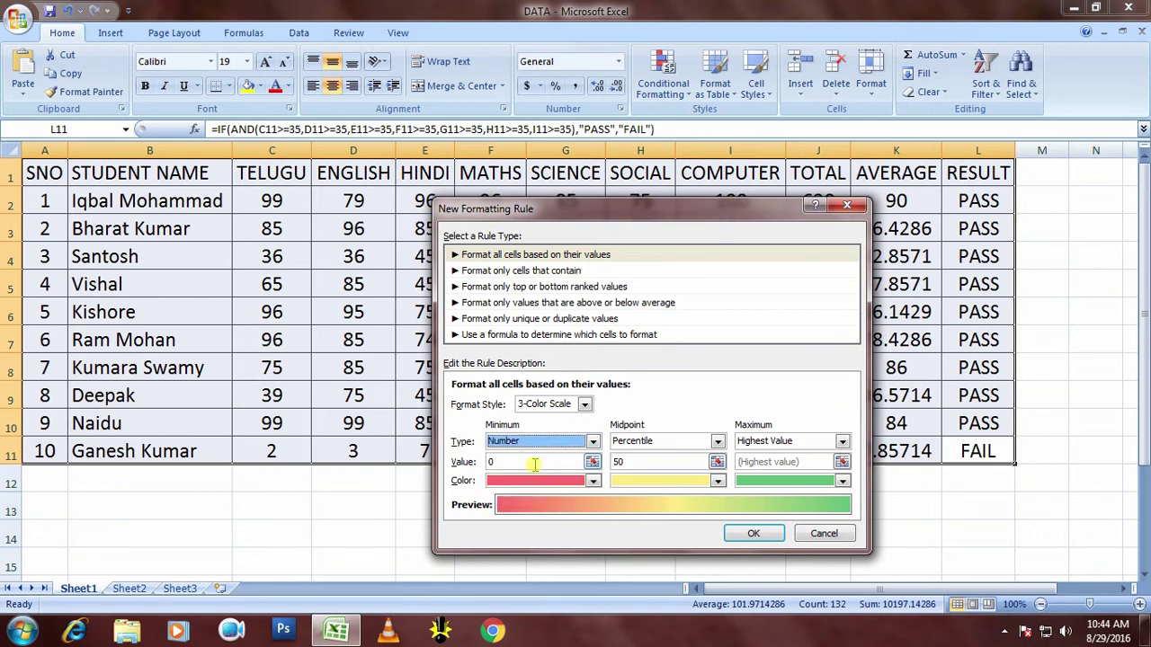
{"action": "left_click", "coordinate": [534, 461]}
{"action": "type", "text": "35"}
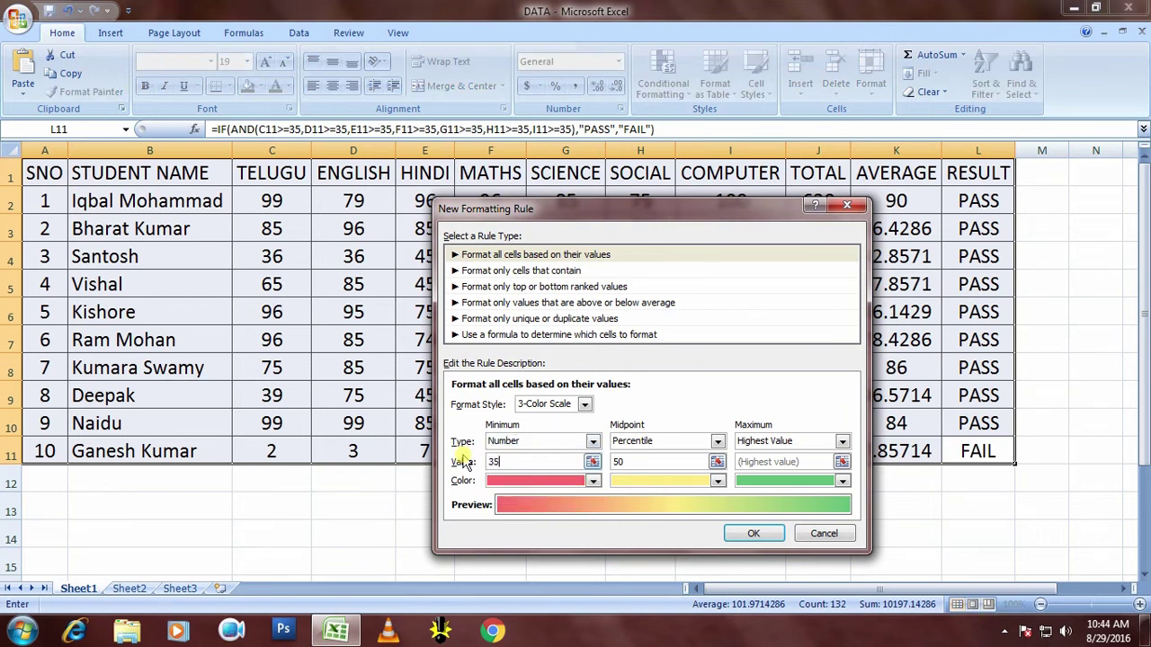
Set the colour scale's midpoint and maximum types to fixed Number.
{"action": "left_click", "coordinate": [666, 444]}
{"action": "left_click", "coordinate": [634, 454]}
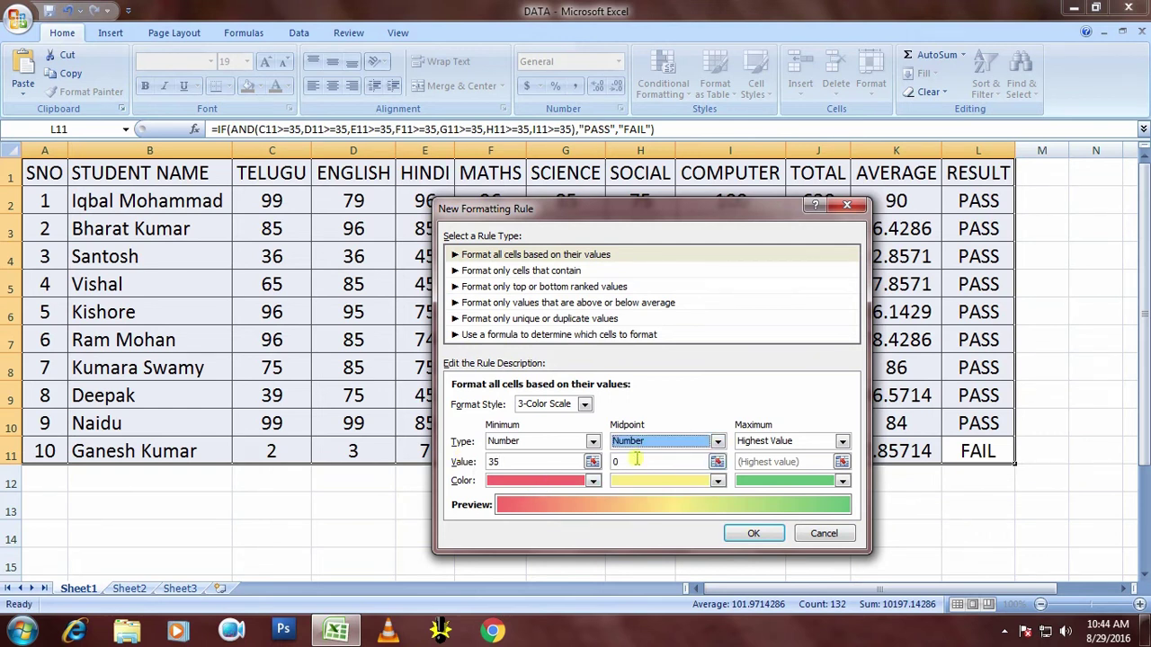
{"action": "double_click", "coordinate": [637, 462]}
{"action": "type", "text": "70"}
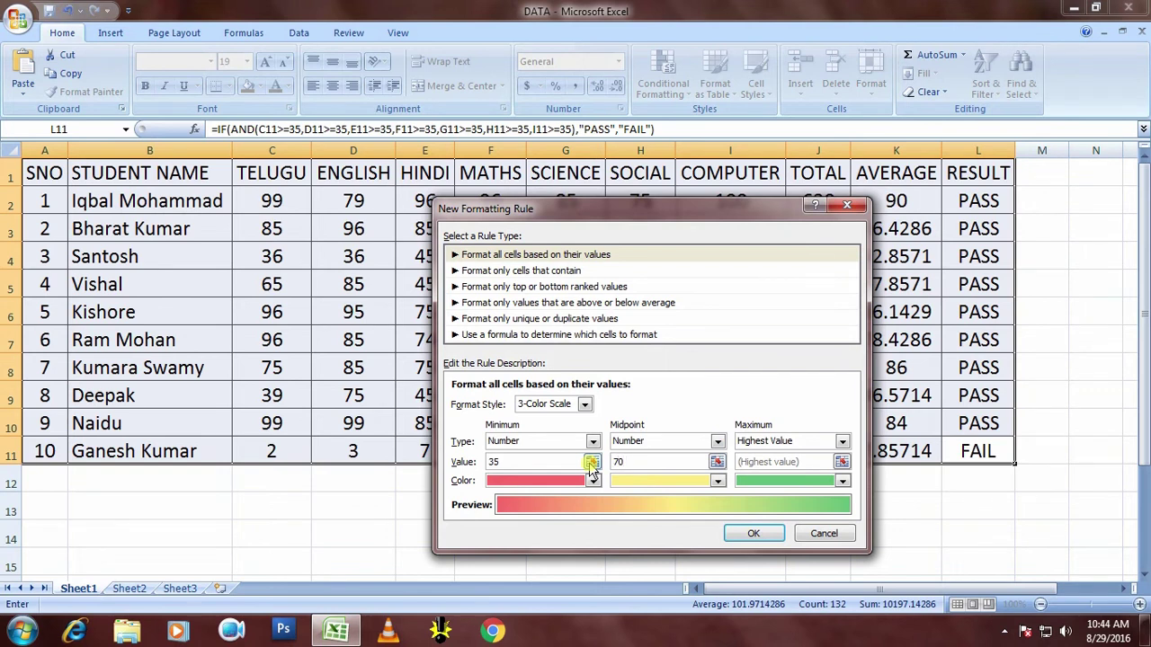
{"action": "left_click", "coordinate": [780, 441]}
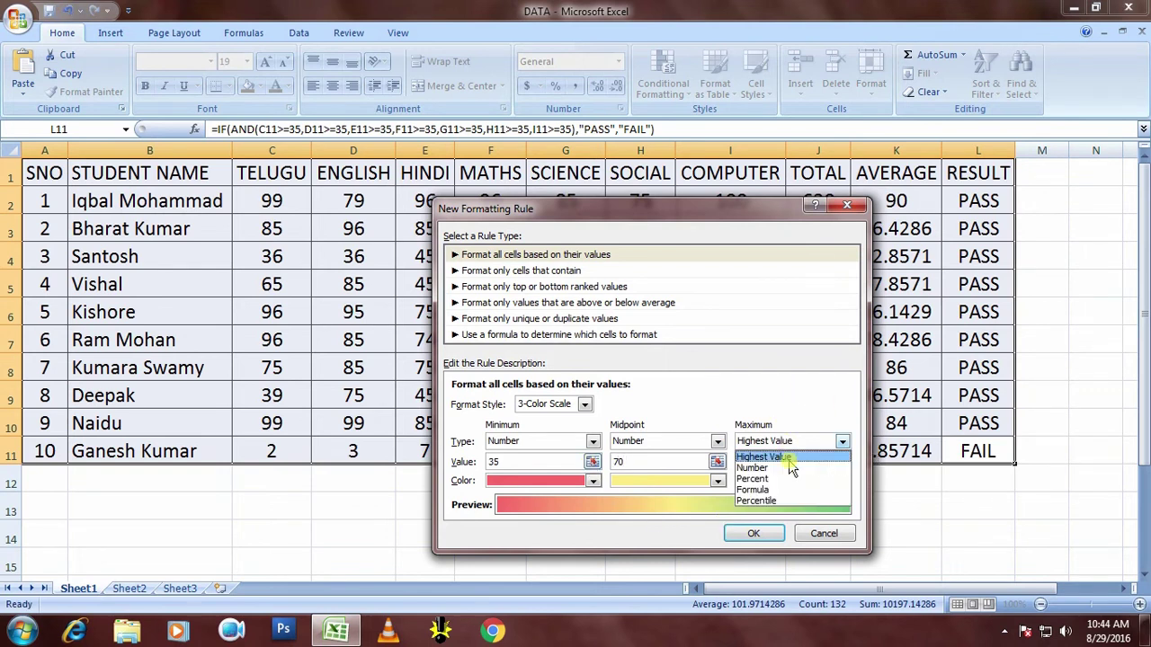
{"action": "left_click", "coordinate": [788, 459]}
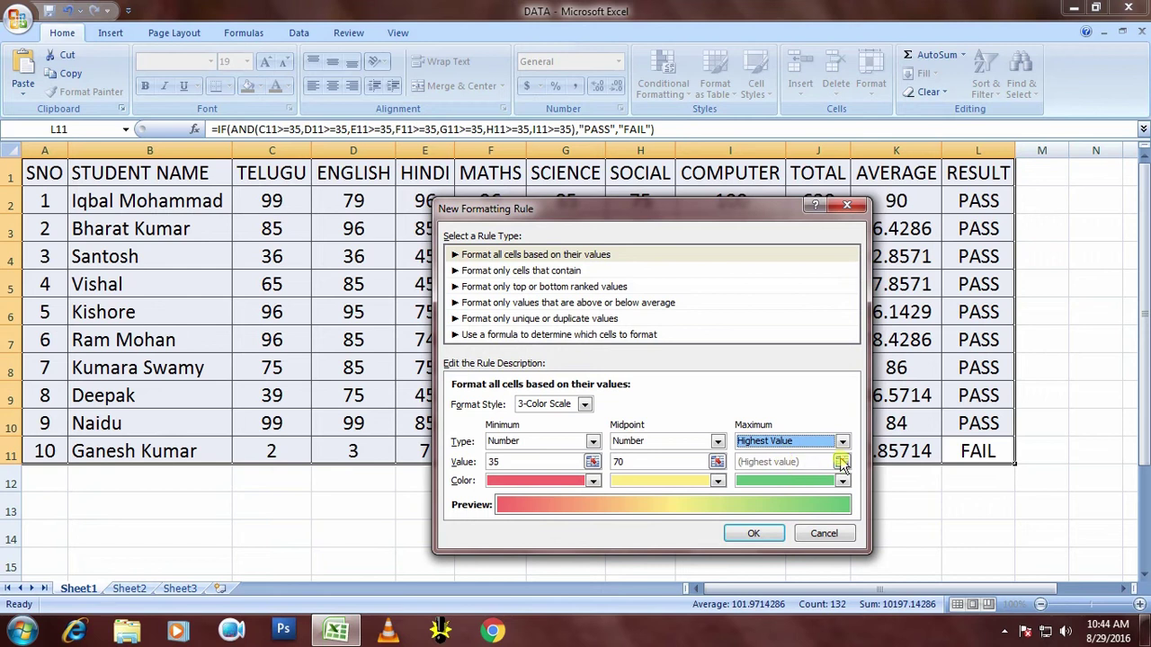
{"action": "left_click", "coordinate": [814, 442]}
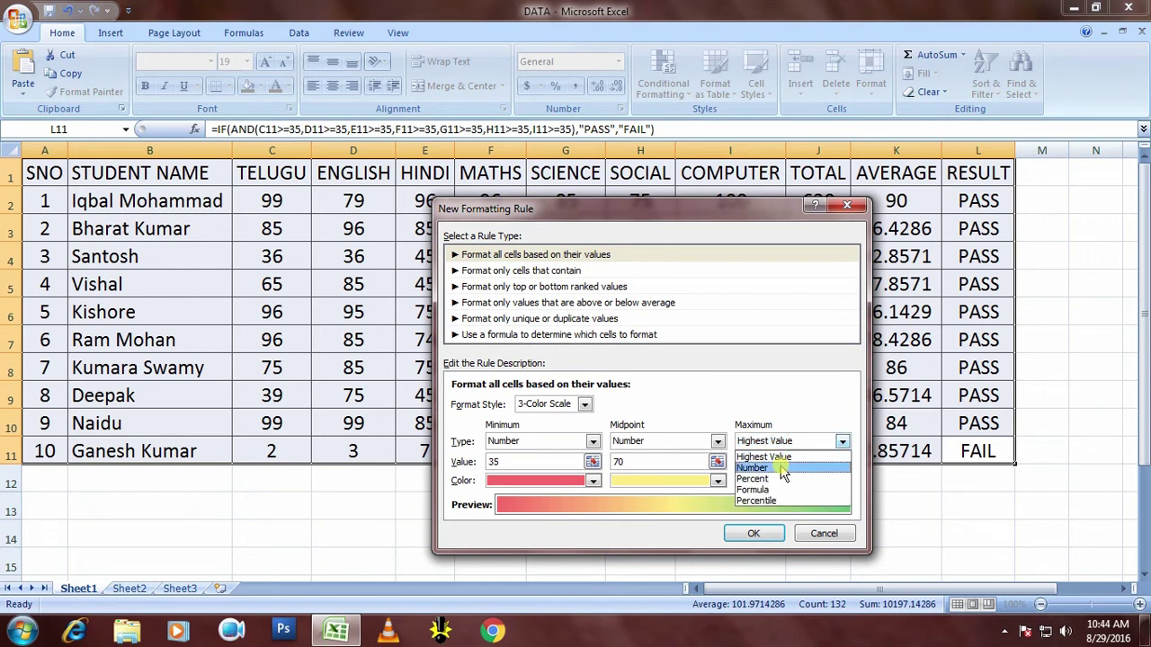
{"action": "left_click", "coordinate": [785, 469]}
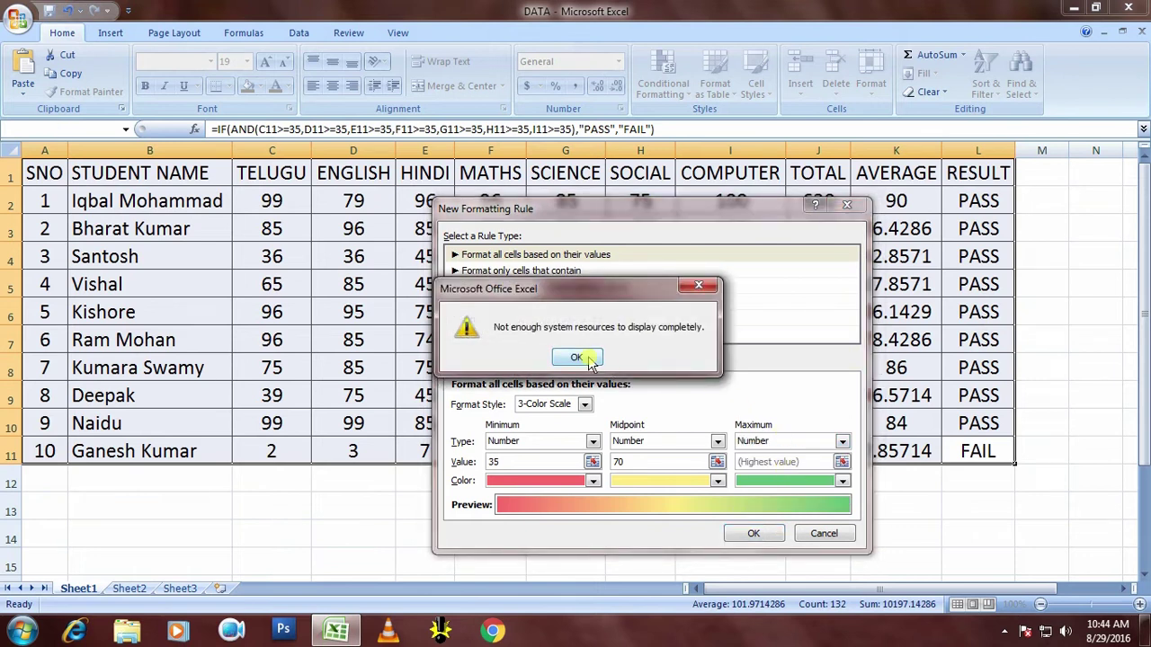
Dismiss the resources error, apply the 3-color scale, then undo it with Ctrl+Z.
{"action": "left_click", "coordinate": [584, 358]}
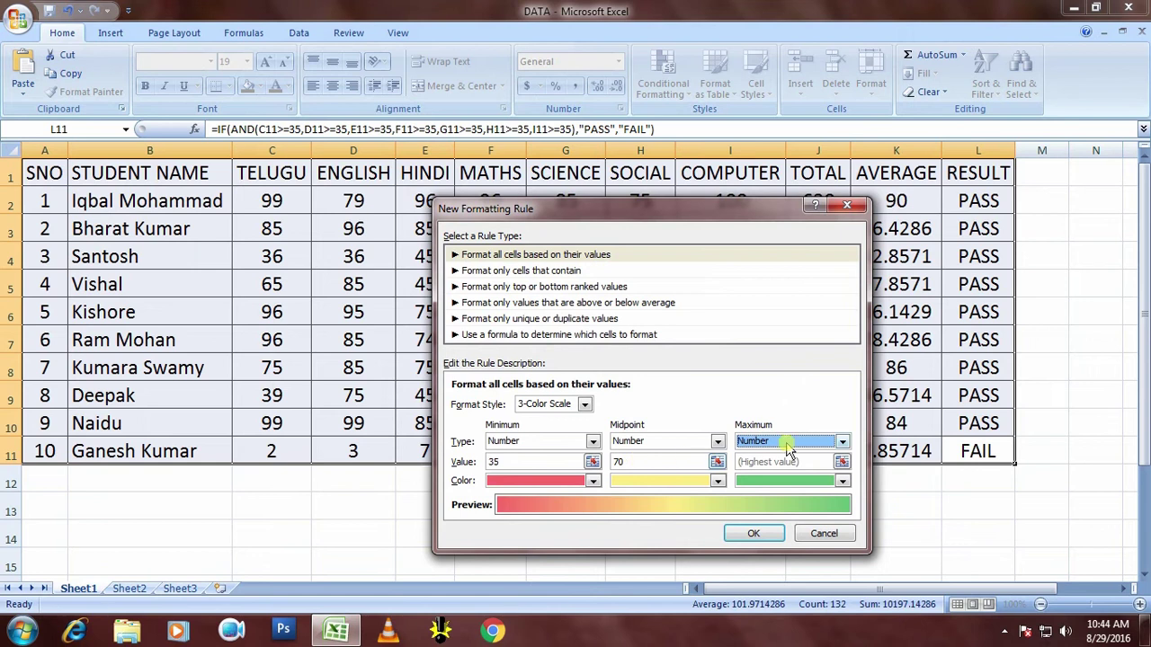
{"action": "left_click", "coordinate": [746, 534]}
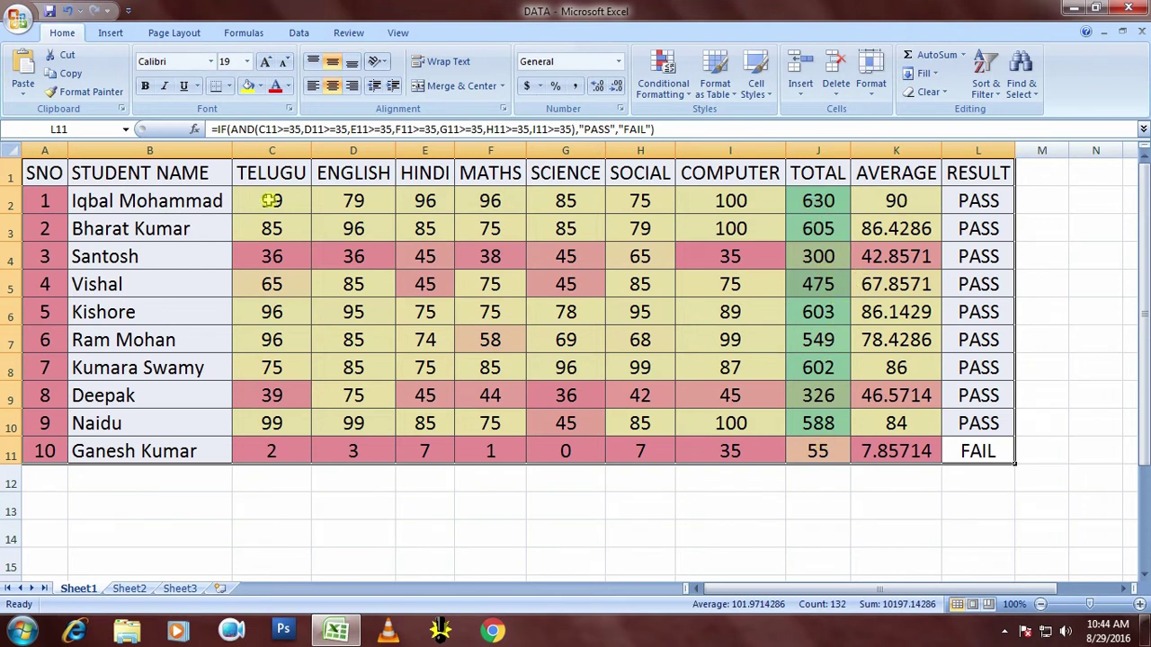
{"action": "key", "text": "ctrl+z"}
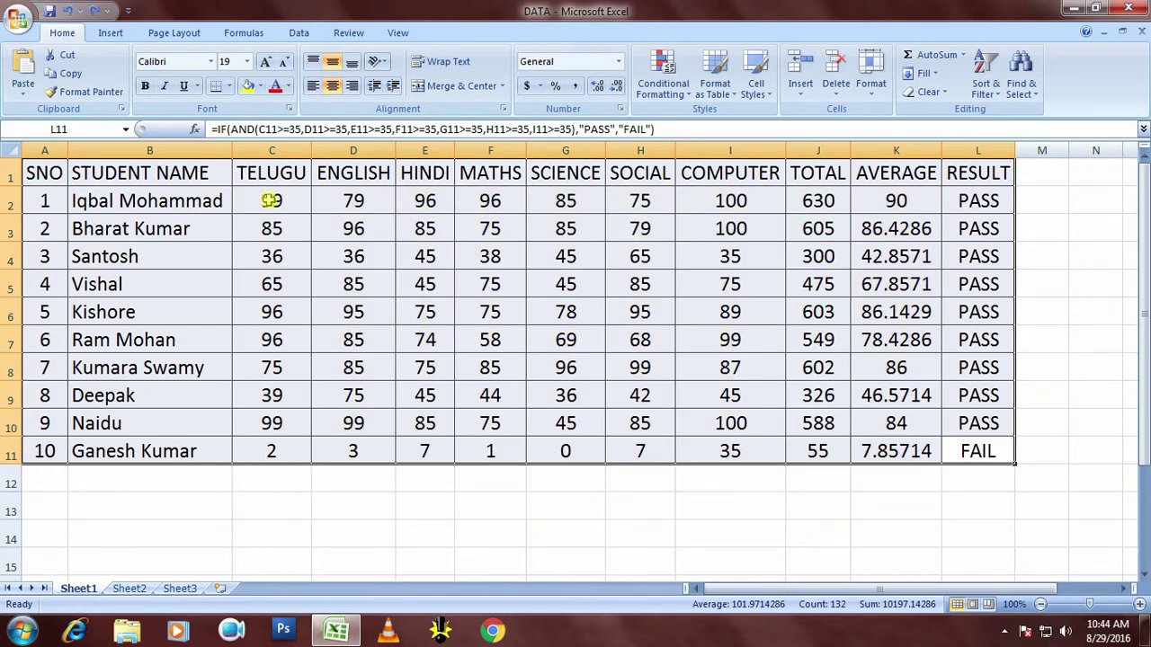
Select C2:I11 and start a new all-cell-values rule with a Number minimum of 0.
{"action": "mouse_move", "coordinate": [272, 200]}
{"action": "left_mouse_down"}
{"action": "mouse_move", "coordinate": [422, 468]}
{"action": "mouse_move", "coordinate": [729, 441]}
{"action": "left_mouse_up"}
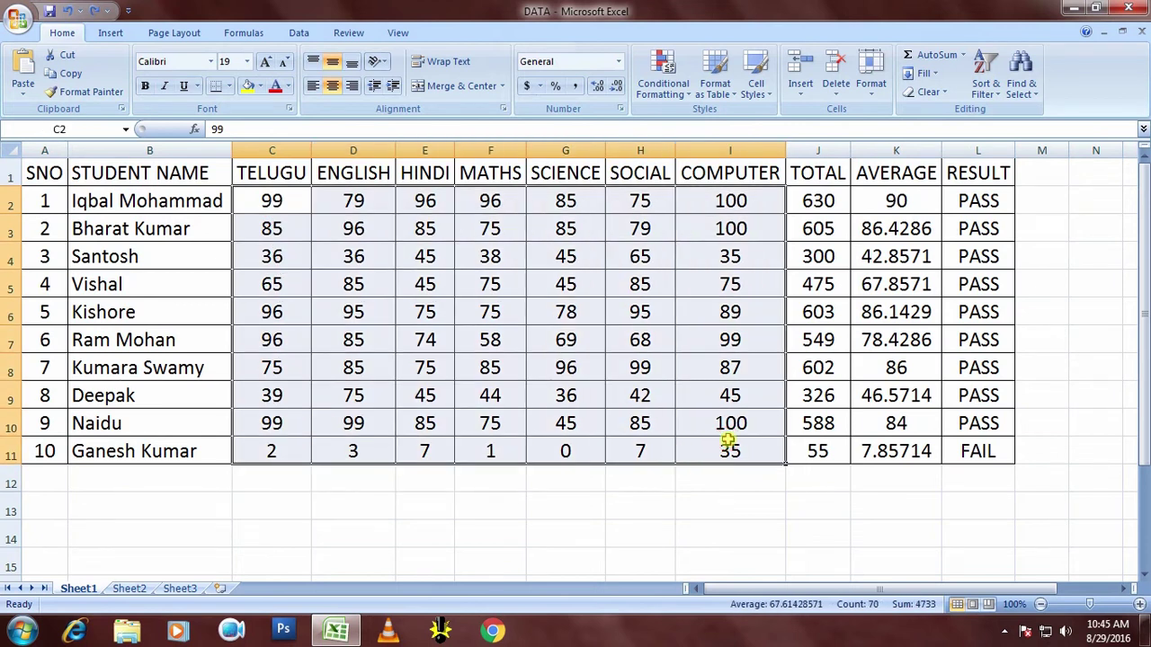
{"action": "left_click", "coordinate": [670, 80]}
{"action": "mouse_move", "coordinate": [718, 121]}
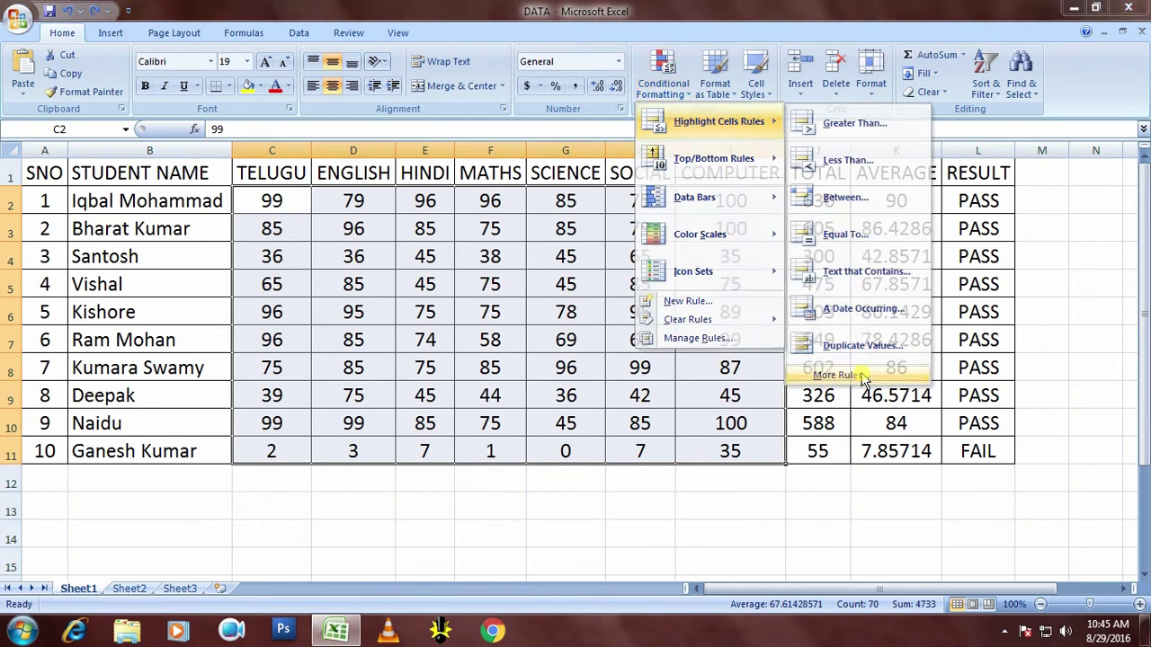
{"action": "left_click", "coordinate": [839, 375]}
{"action": "left_click", "coordinate": [511, 275]}
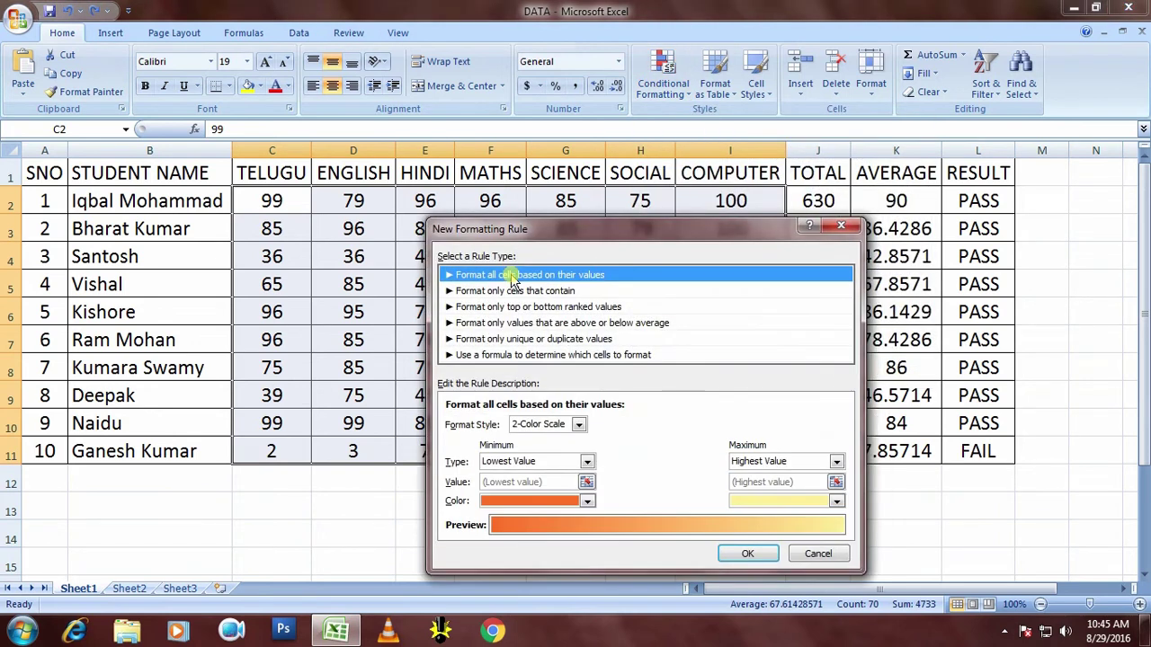
{"action": "left_click", "coordinate": [587, 461]}
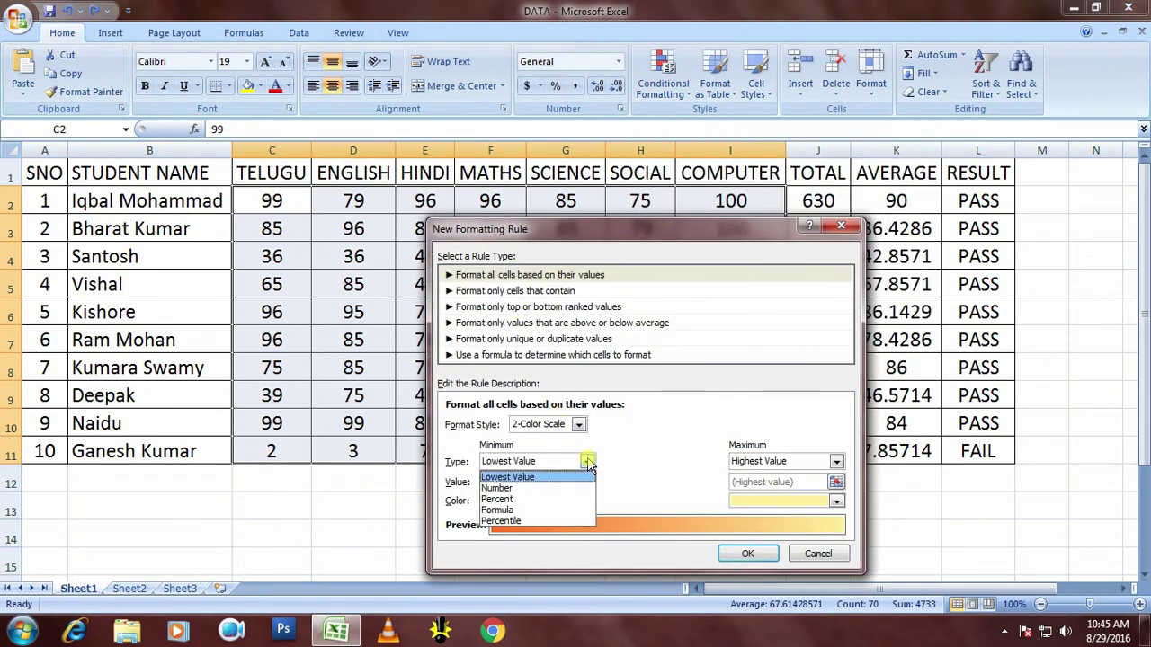
{"action": "left_click", "coordinate": [509, 487]}
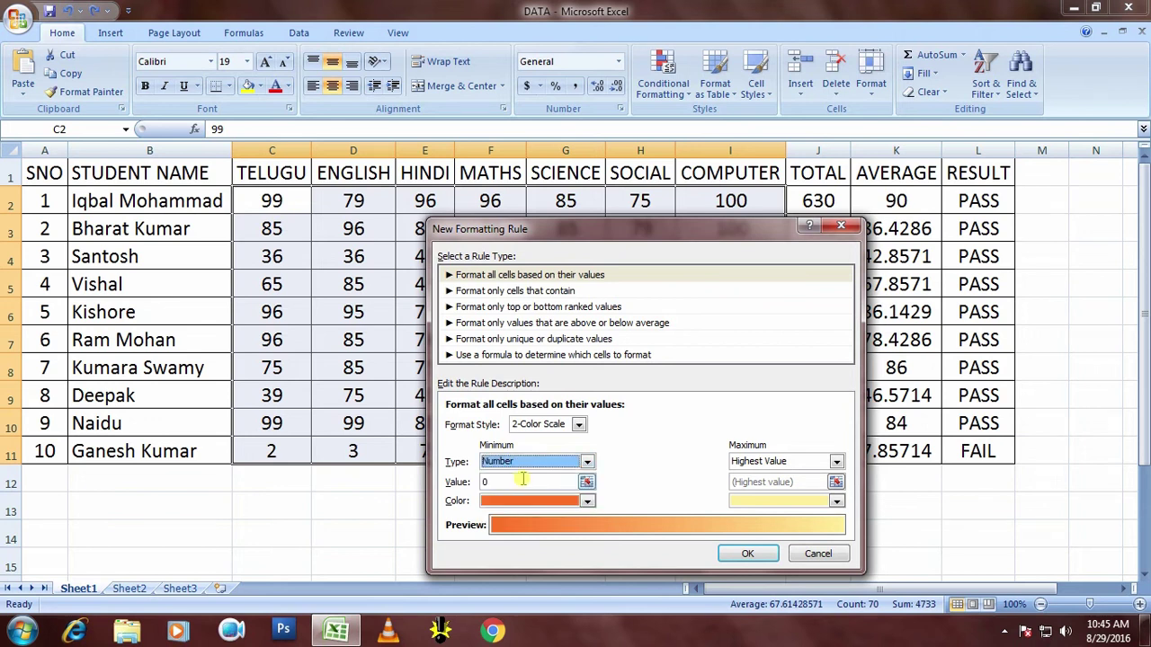
{"action": "left_click", "coordinate": [522, 481]}
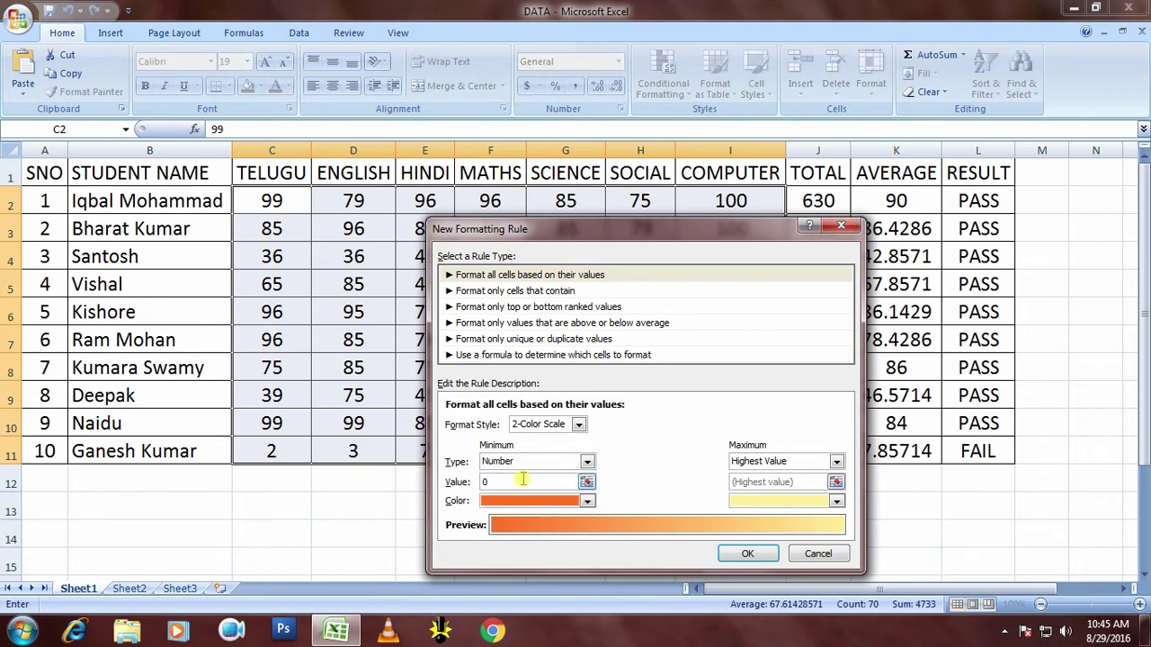
{"action": "key", "text": "BackSpace"}
Make the maximum Number 100, colour low marks red and high marks green, and apply.
{"action": "left_click", "coordinate": [799, 463]}
{"action": "left_click", "coordinate": [763, 487]}
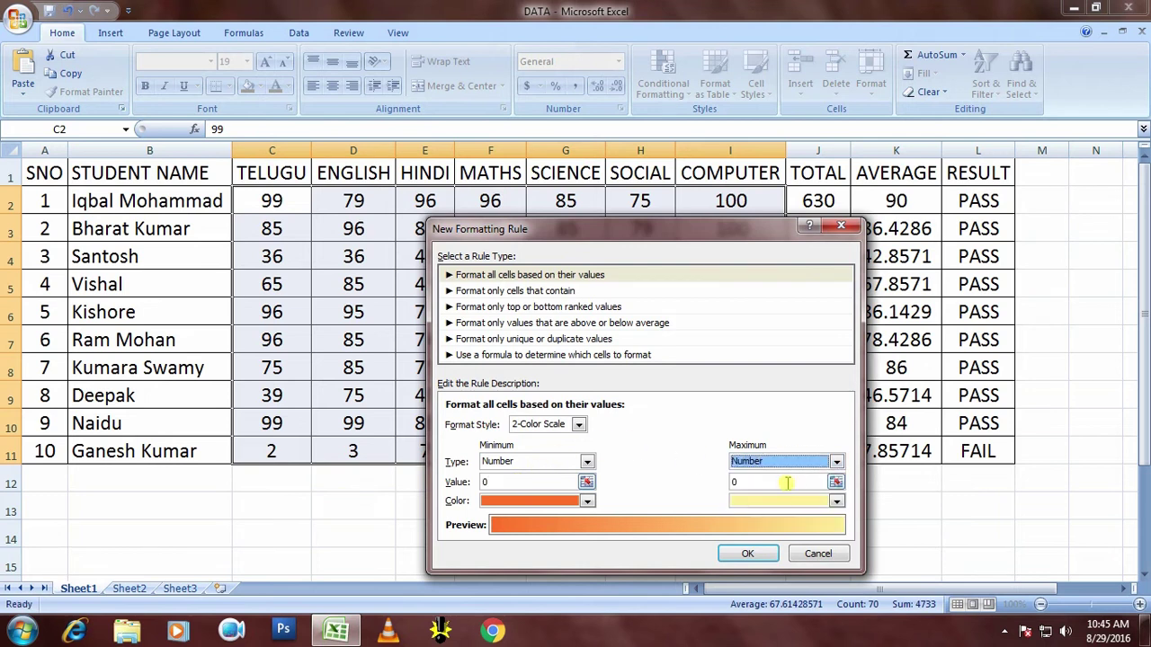
{"action": "key", "text": "Tab"}
{"action": "type", "text": "100"}
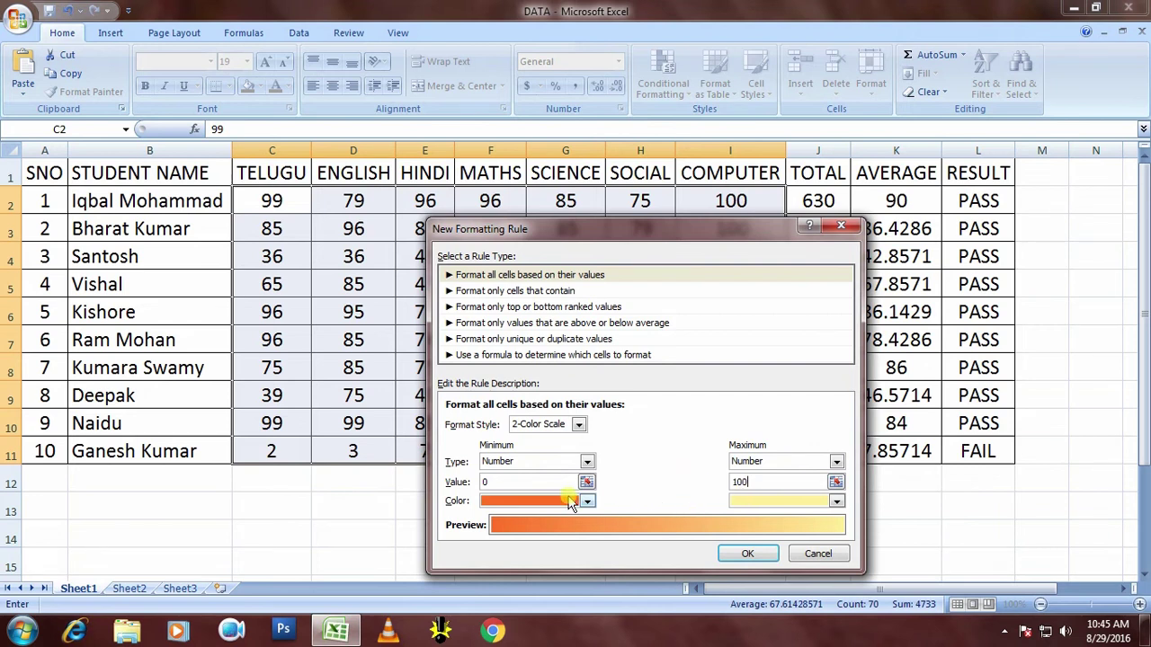
{"action": "left_click", "coordinate": [570, 505]}
{"action": "left_click", "coordinate": [506, 469]}
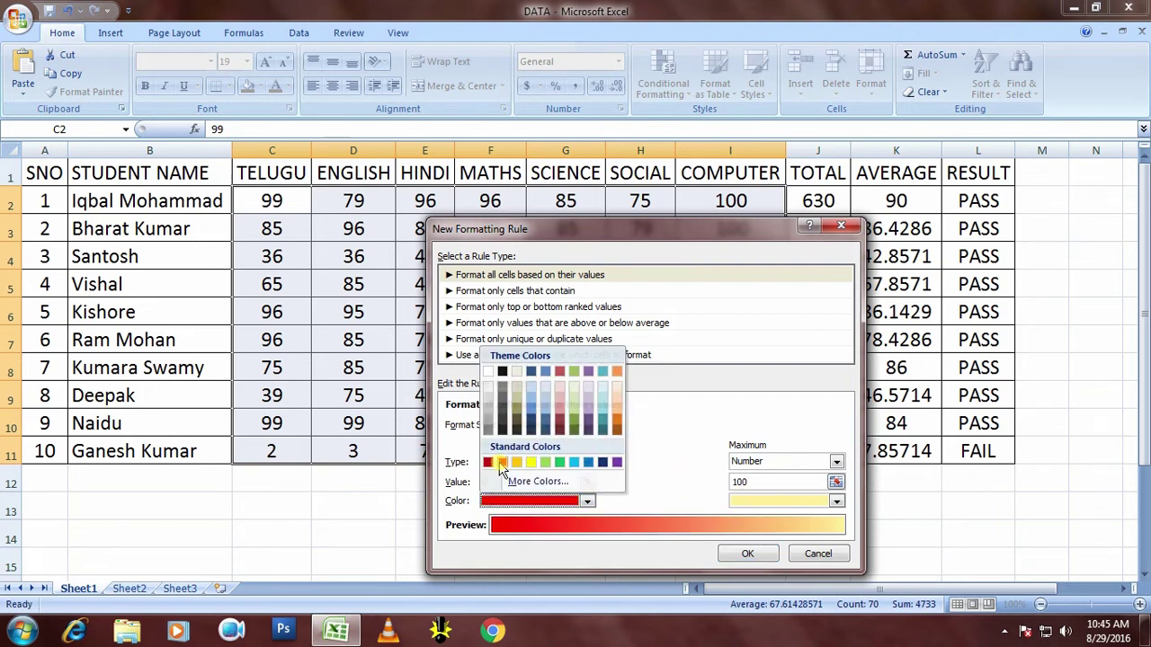
{"action": "left_click", "coordinate": [773, 501]}
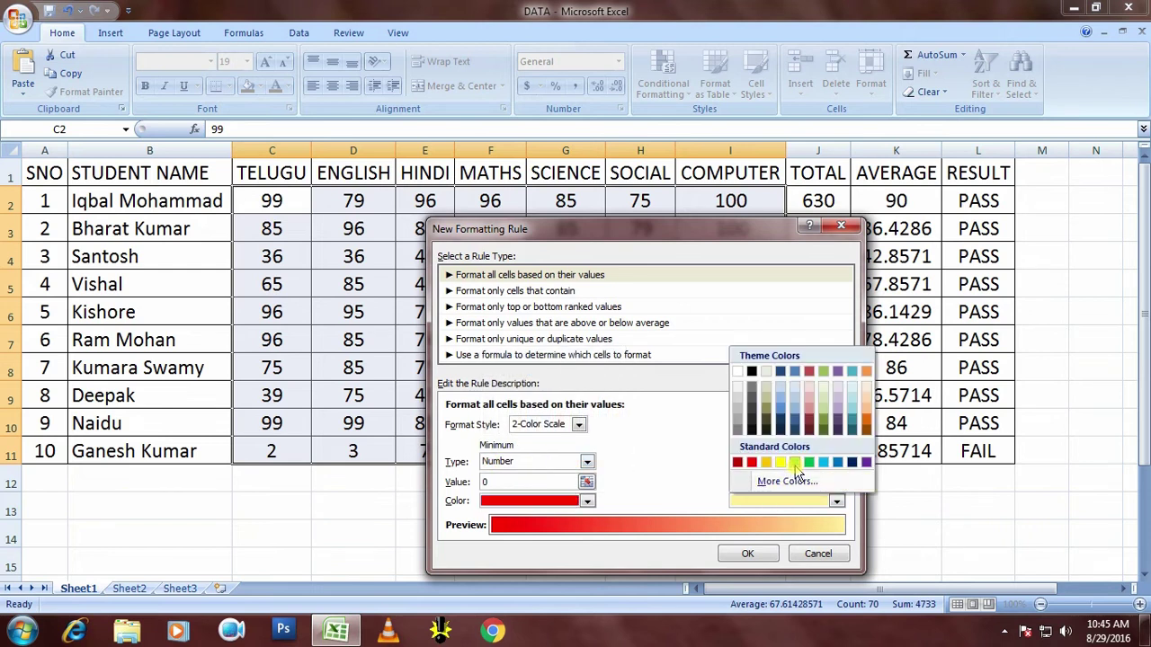
{"action": "left_click", "coordinate": [809, 462]}
{"action": "left_click", "coordinate": [747, 553]}
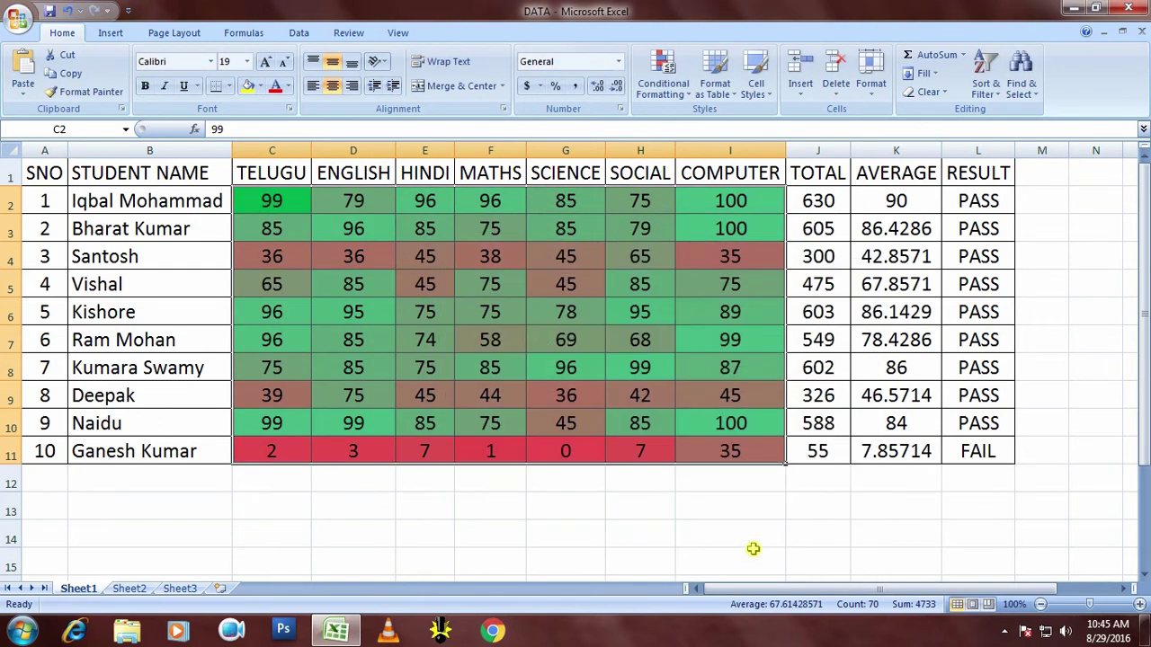
Deselect and inspect the red-to-green shading on the TELUGU 99 and COMPUTER marks.
{"action": "left_click", "coordinate": [669, 508]}
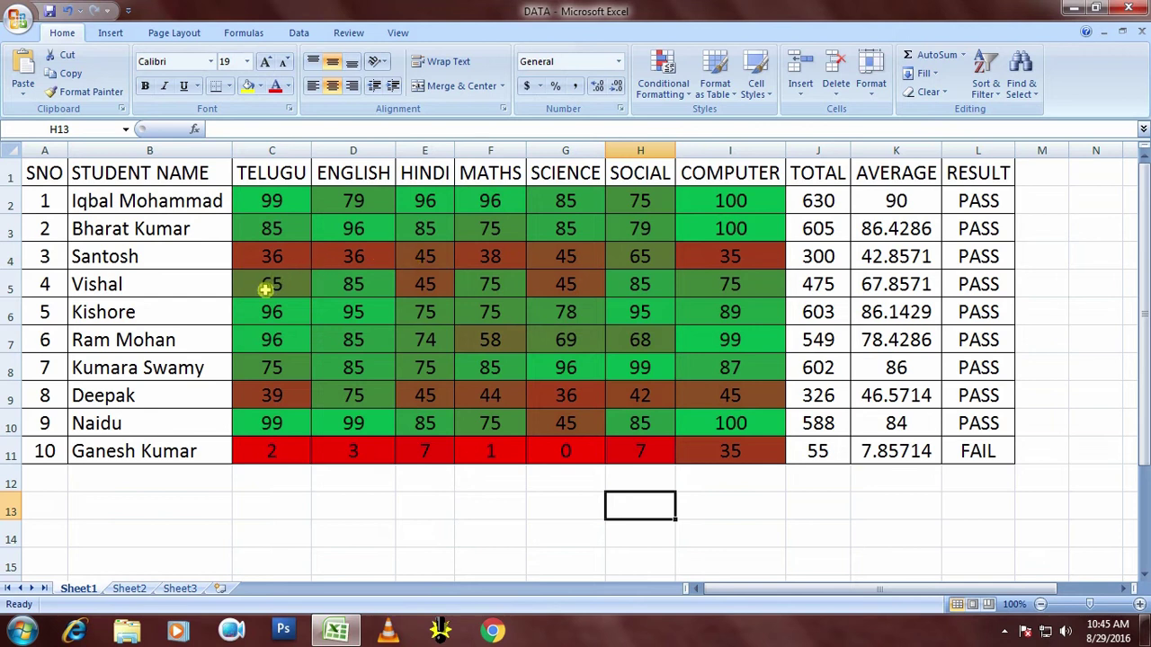
{"action": "left_click", "coordinate": [291, 195]}
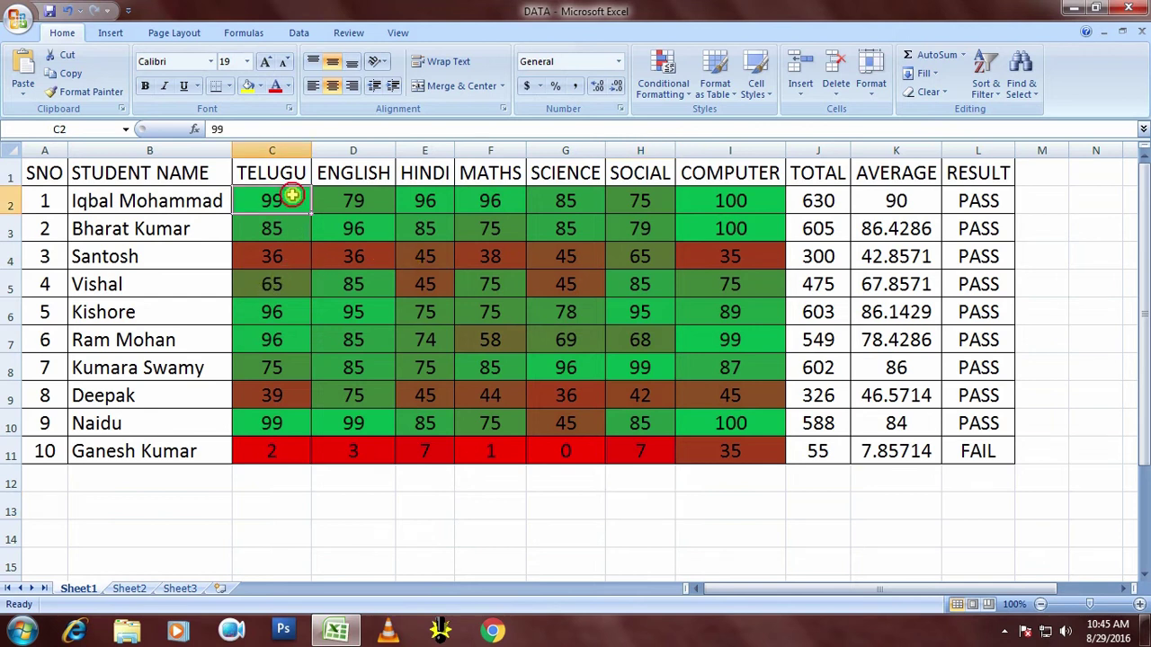
{"action": "left_click", "coordinate": [708, 212]}
{"action": "left_click", "coordinate": [745, 226]}
{"action": "left_click", "coordinate": [746, 275]}
{"action": "left_click", "coordinate": [721, 332]}
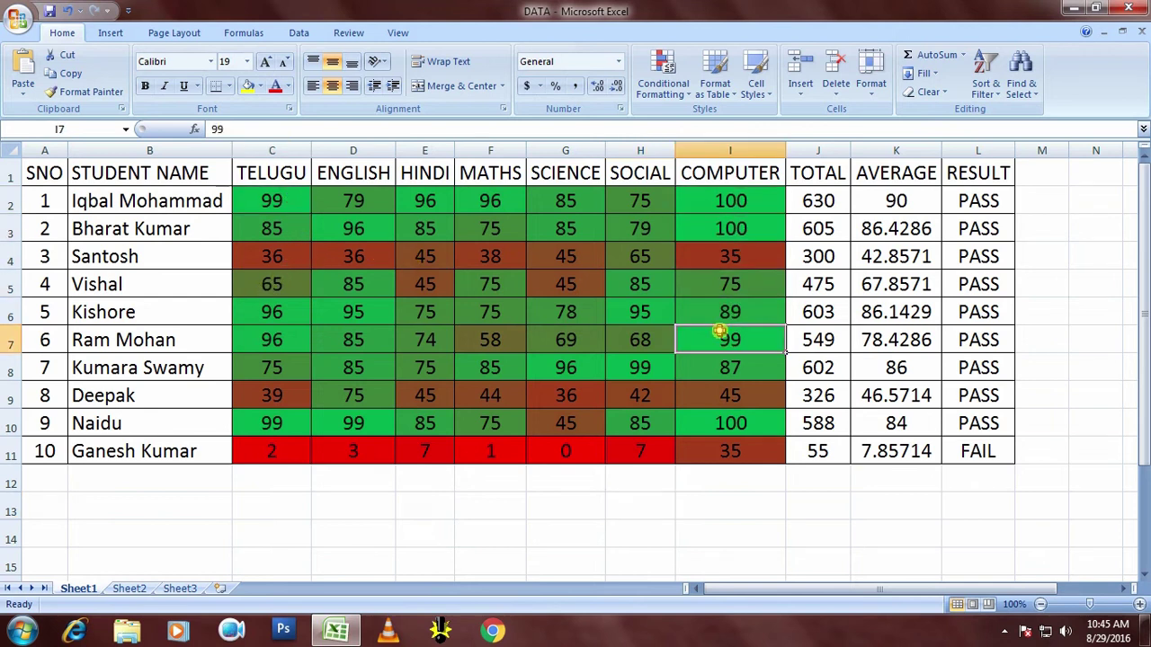
{"action": "left_click", "coordinate": [710, 364]}
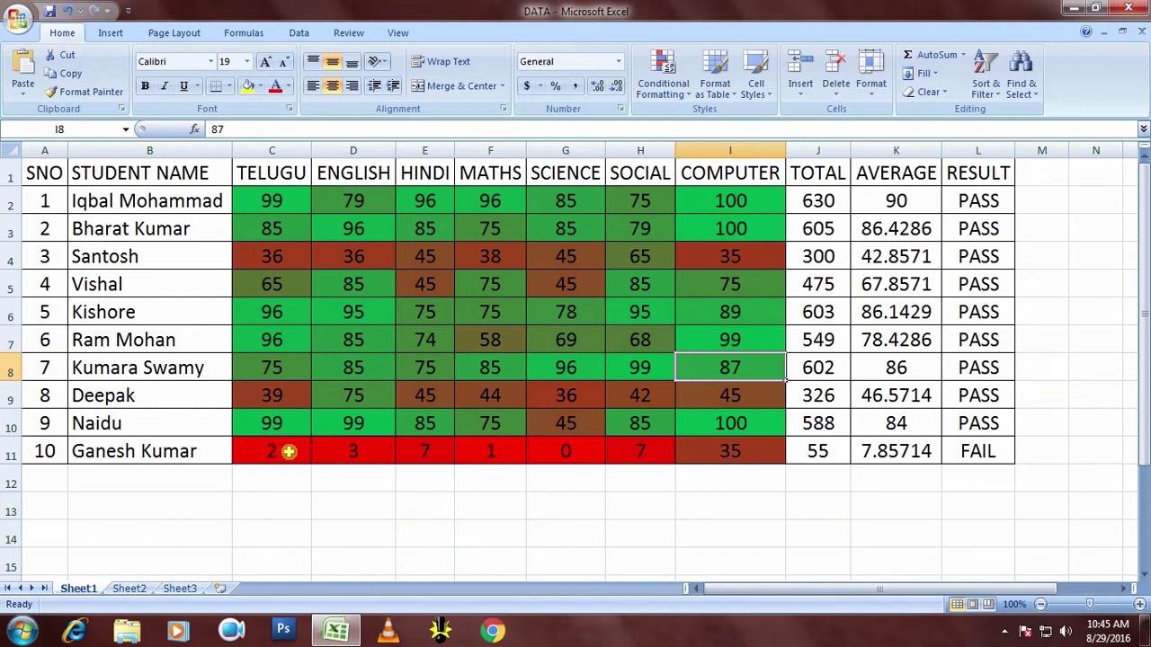
Reselect C2:I11 and apply a new all-cell-values rule with the default orange-to-yellow scale.
{"action": "left_click_drag", "start_coordinate": [769, 458], "coordinate": [282, 188]}
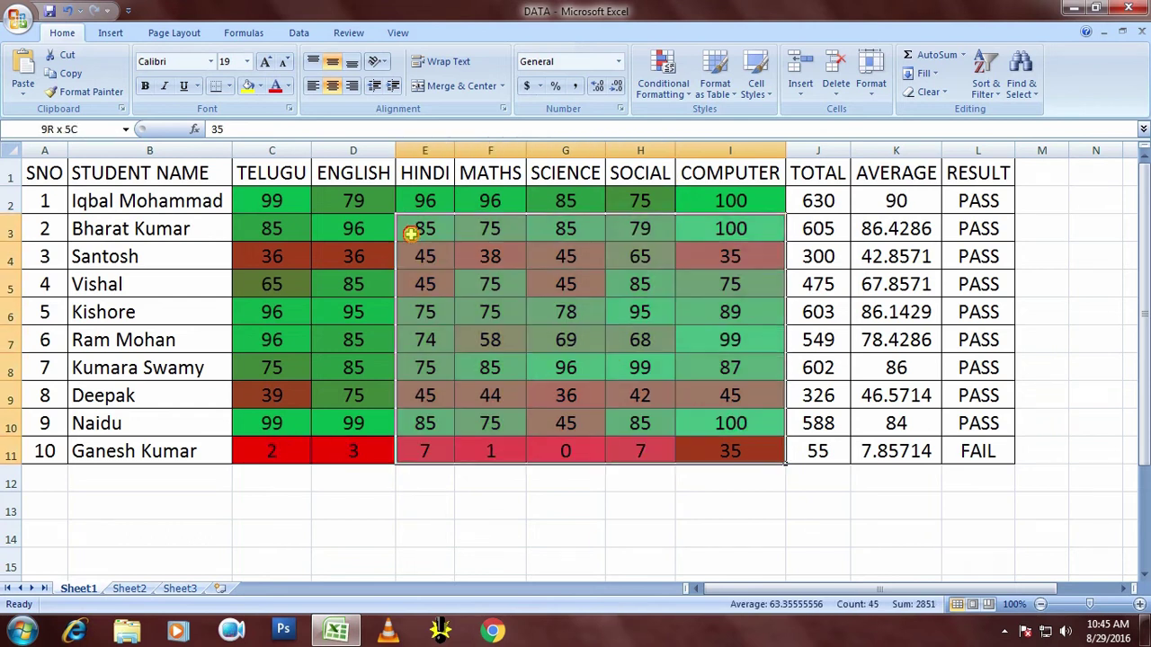
{"action": "left_click", "coordinate": [663, 79]}
{"action": "mouse_move", "coordinate": [719, 121]}
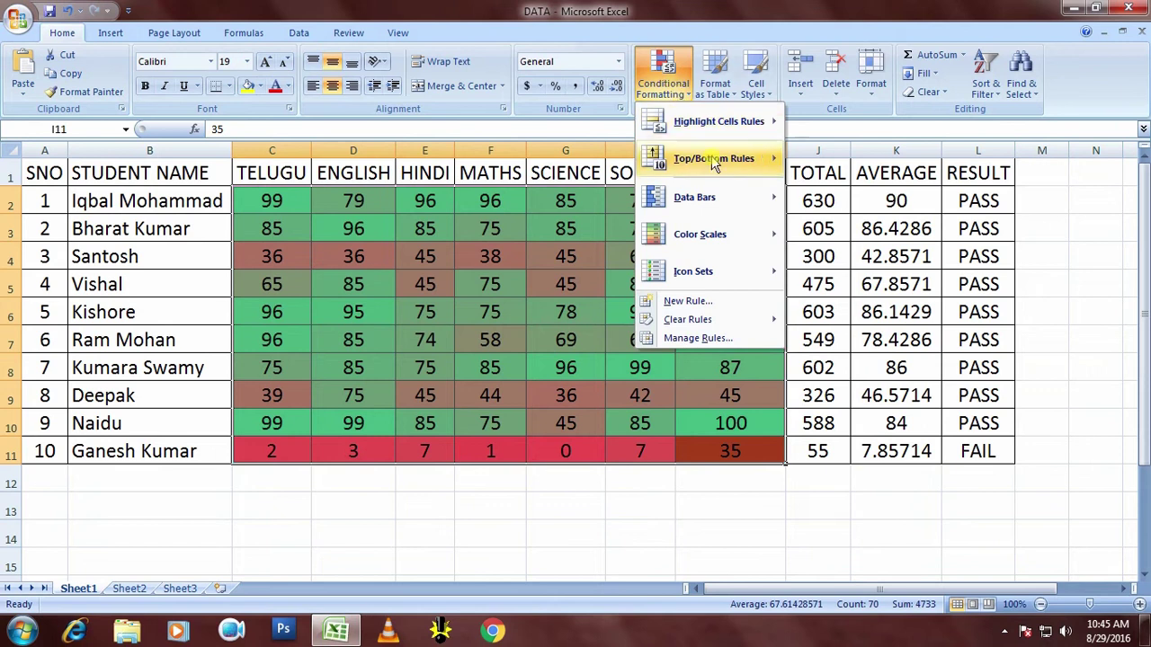
{"action": "left_click", "coordinate": [839, 375]}
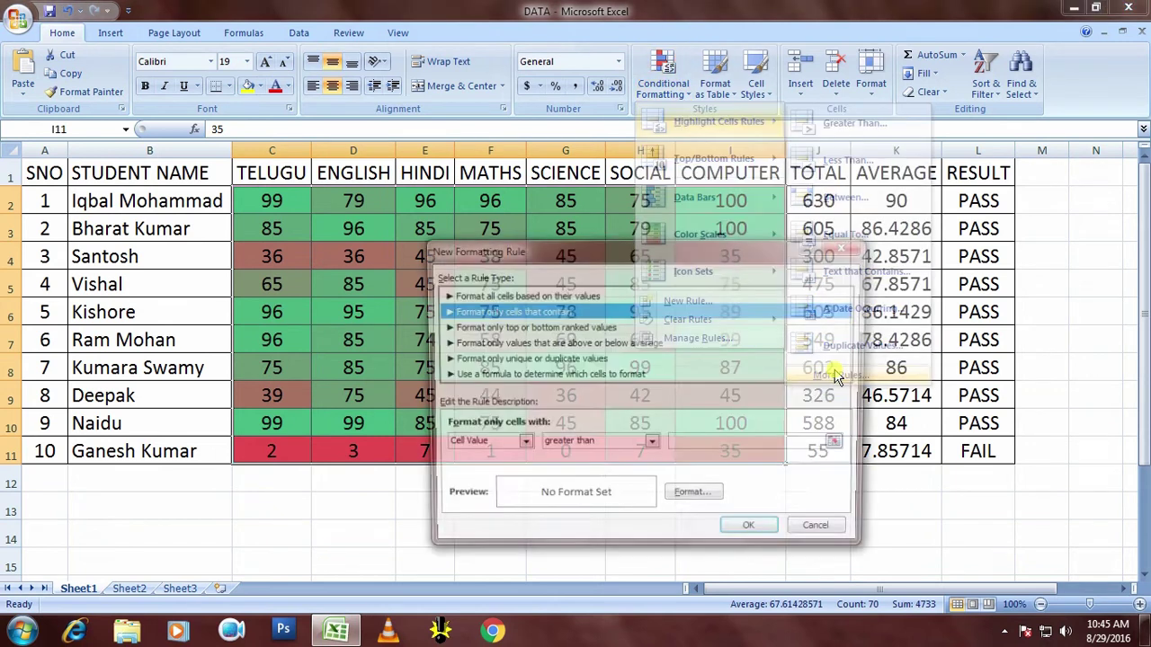
{"action": "left_click", "coordinate": [506, 295]}
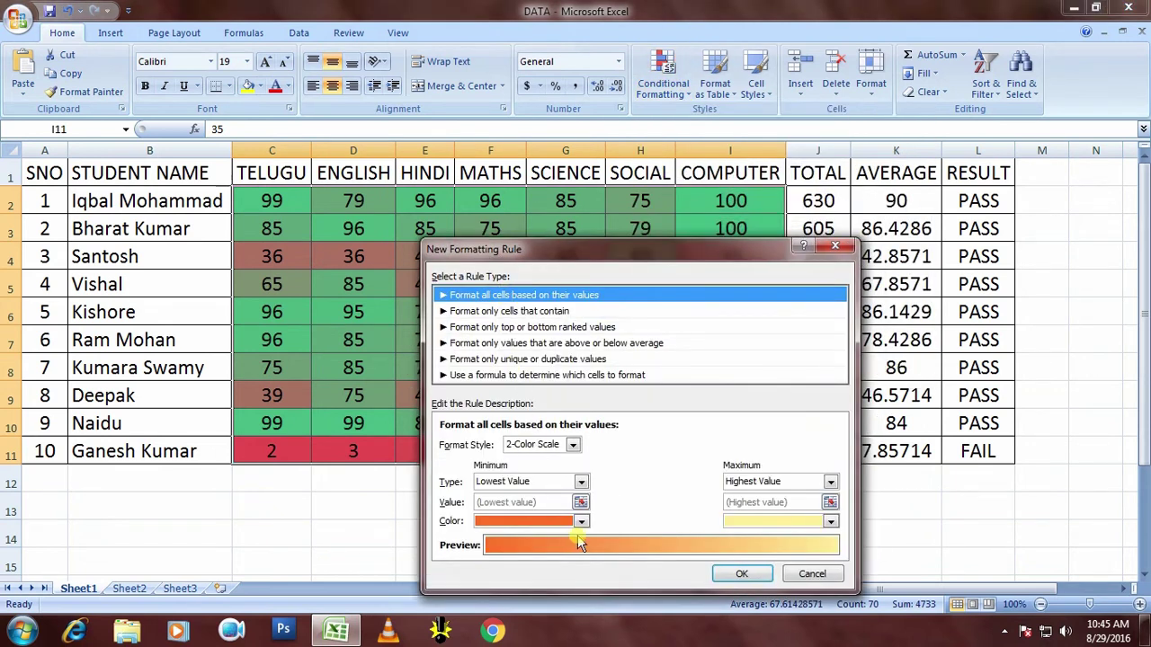
{"action": "left_click", "coordinate": [724, 568]}
{"action": "left_click", "coordinate": [657, 517]}
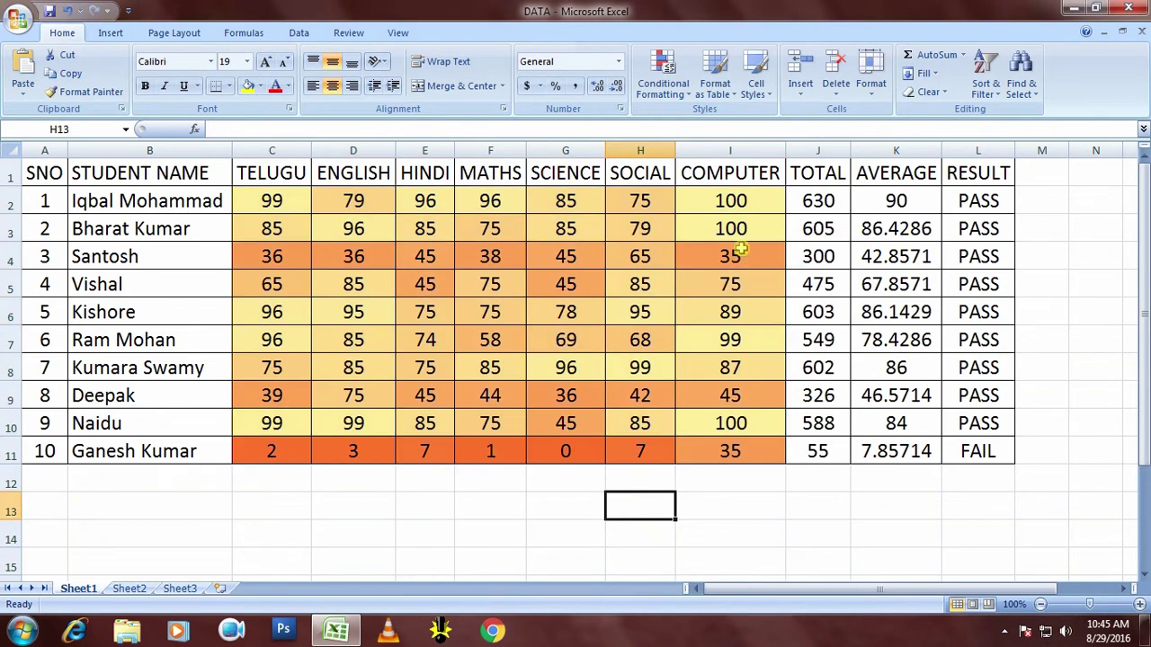
Inspect the shading of the 100 in I2 and the MATHS 1, then select C2:I11.
{"action": "left_click", "coordinate": [751, 204]}
{"action": "left_click", "coordinate": [480, 451]}
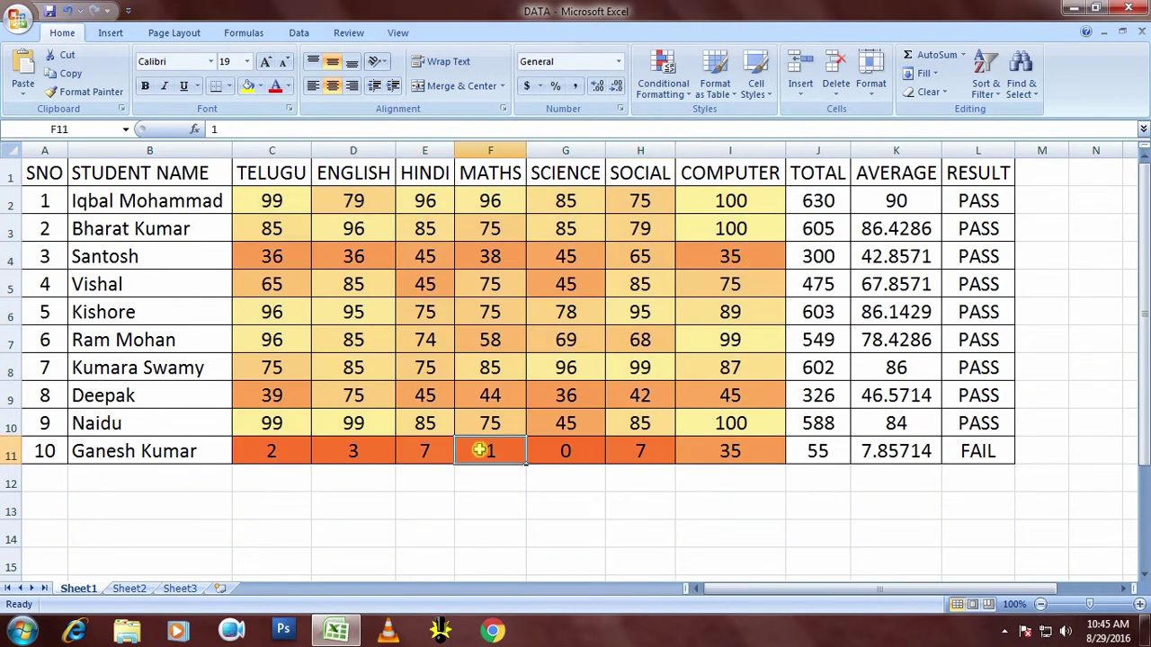
{"action": "left_click", "coordinate": [743, 201]}
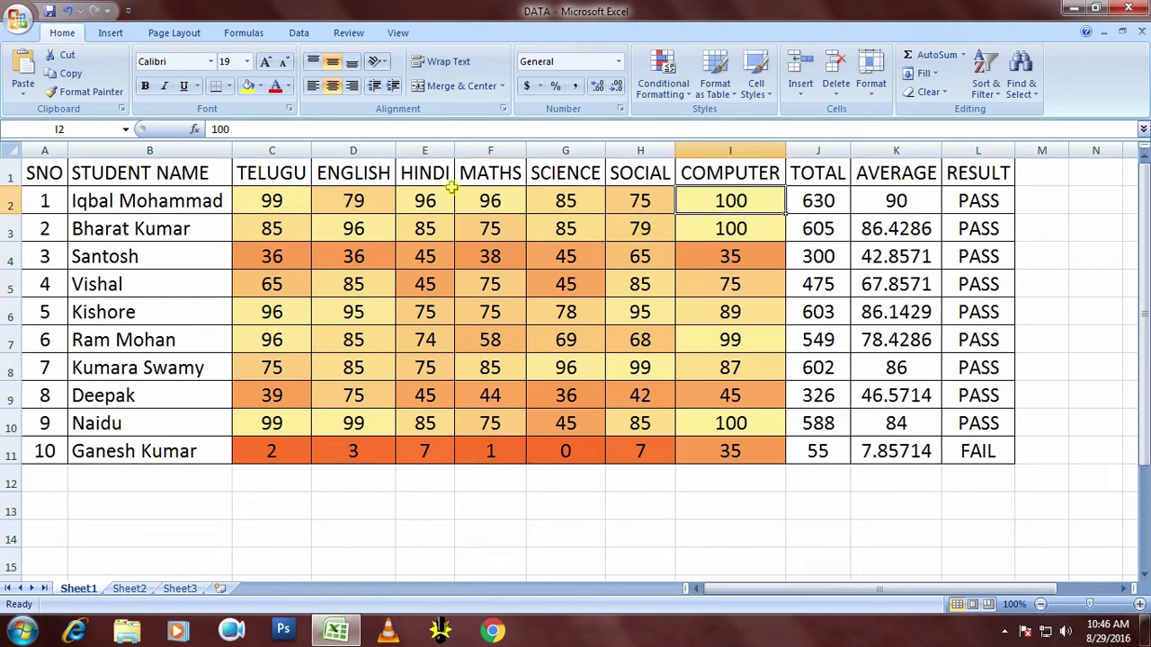
{"action": "left_click_drag", "start_coordinate": [272, 198], "coordinate": [731, 452]}
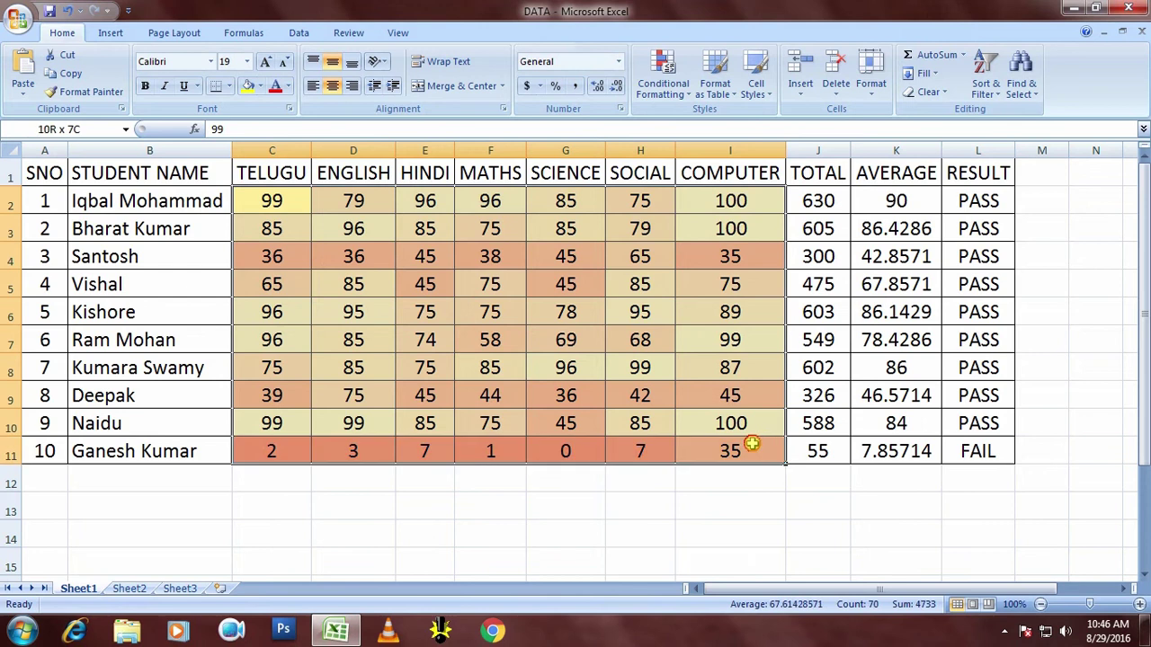
Browse the New Formatting Rule types, then cancel without adding a rule.
{"action": "left_click", "coordinate": [676, 94]}
{"action": "mouse_move", "coordinate": [719, 121]}
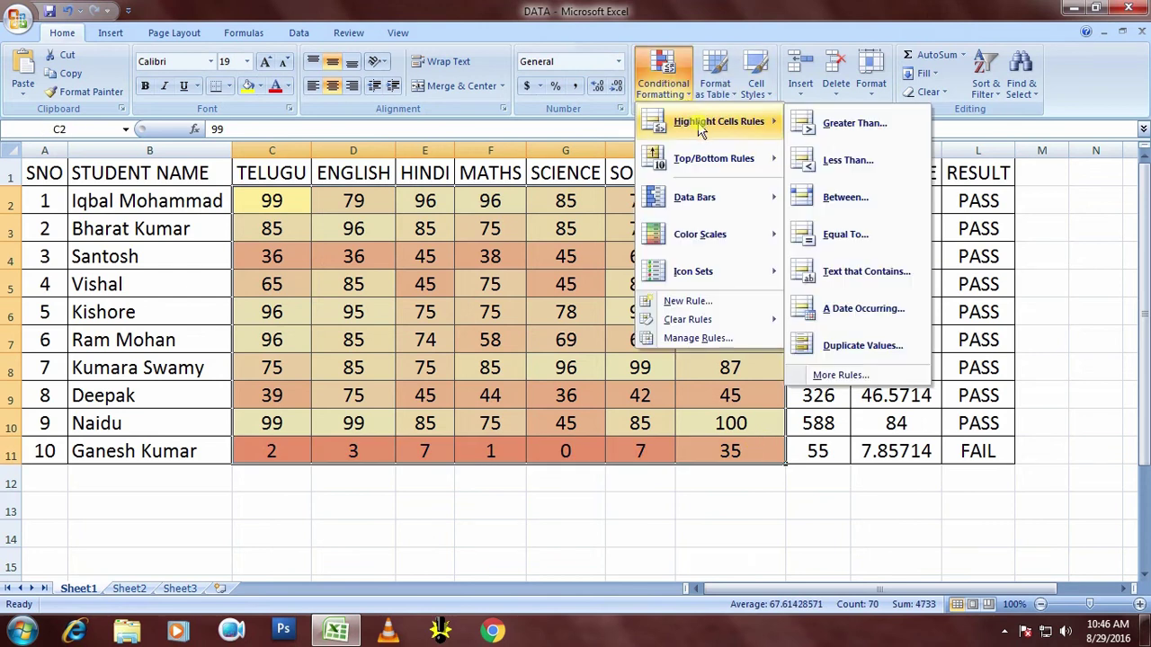
{"action": "left_click", "coordinate": [860, 375]}
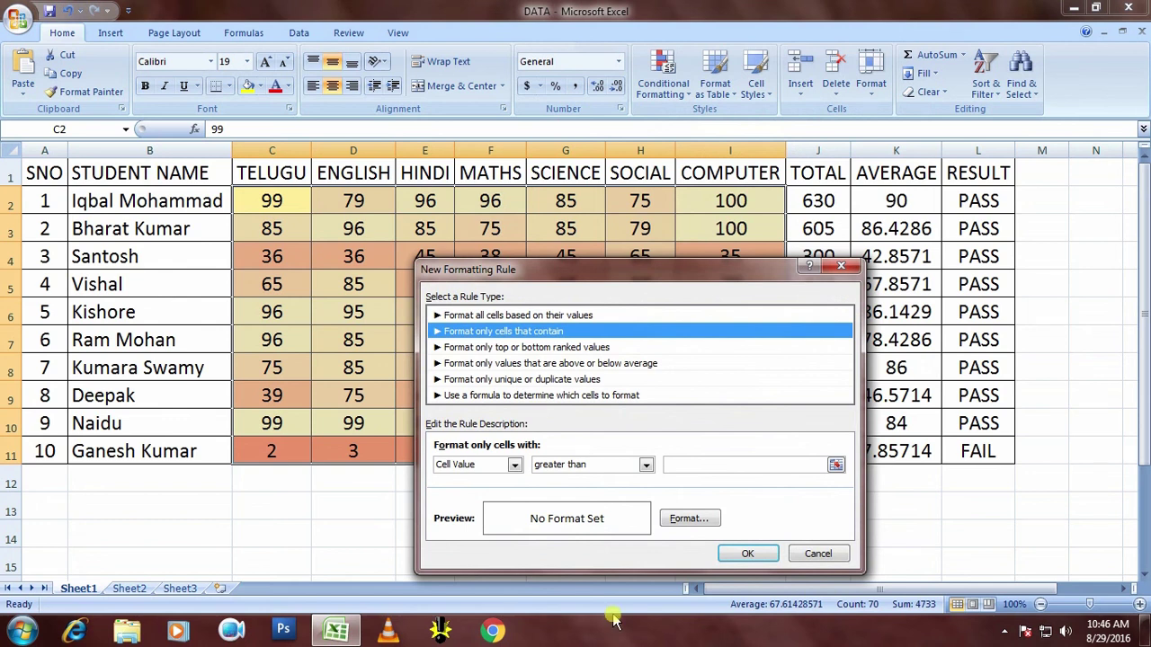
{"action": "left_click", "coordinate": [539, 347]}
{"action": "left_click", "coordinate": [547, 363]}
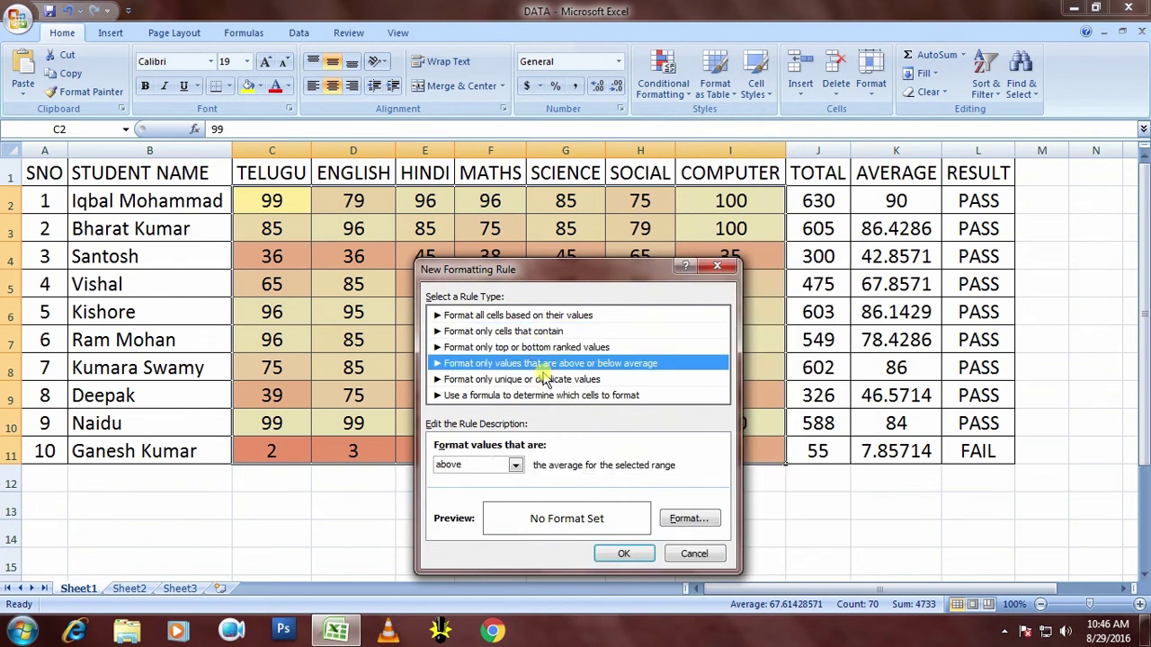
{"action": "left_click", "coordinate": [544, 380]}
{"action": "left_click", "coordinate": [538, 396]}
{"action": "left_click", "coordinate": [541, 379]}
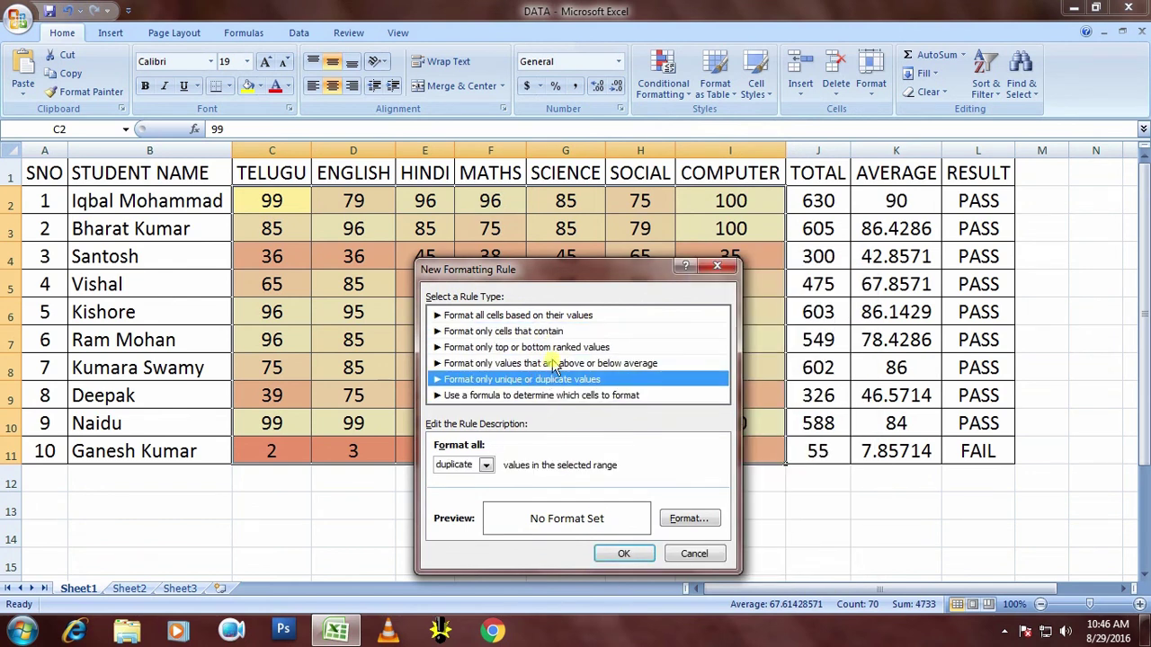
{"action": "left_click", "coordinate": [548, 364]}
{"action": "left_click", "coordinate": [553, 348]}
{"action": "left_click", "coordinate": [546, 331]}
{"action": "left_click", "coordinate": [548, 316]}
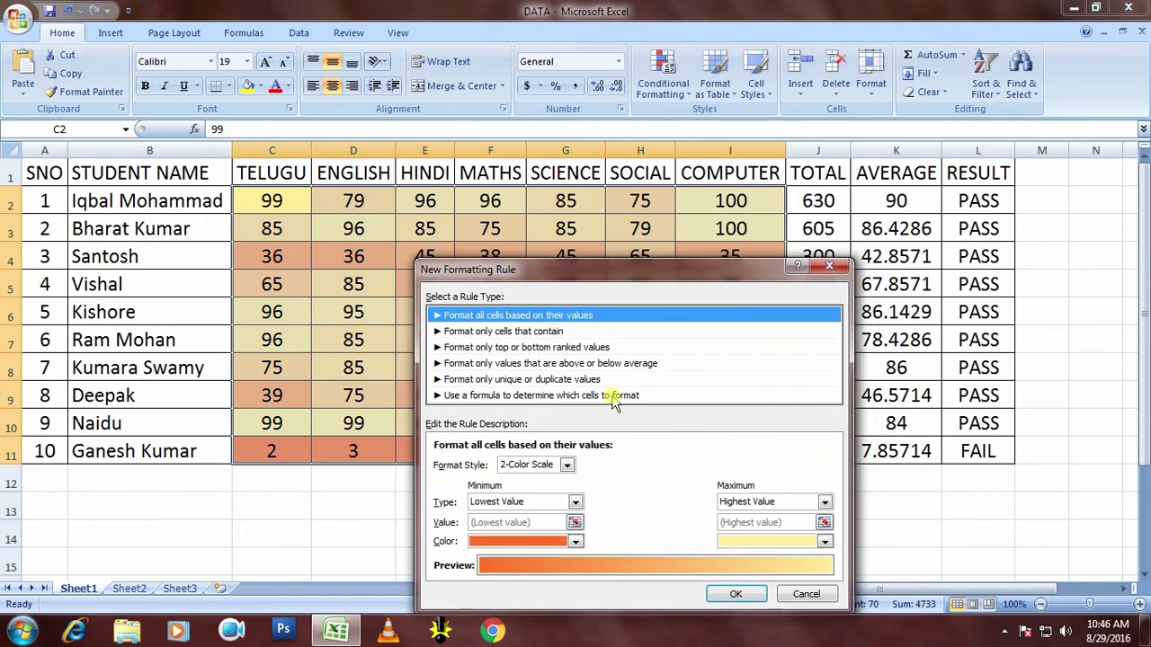
{"action": "left_click", "coordinate": [796, 595]}
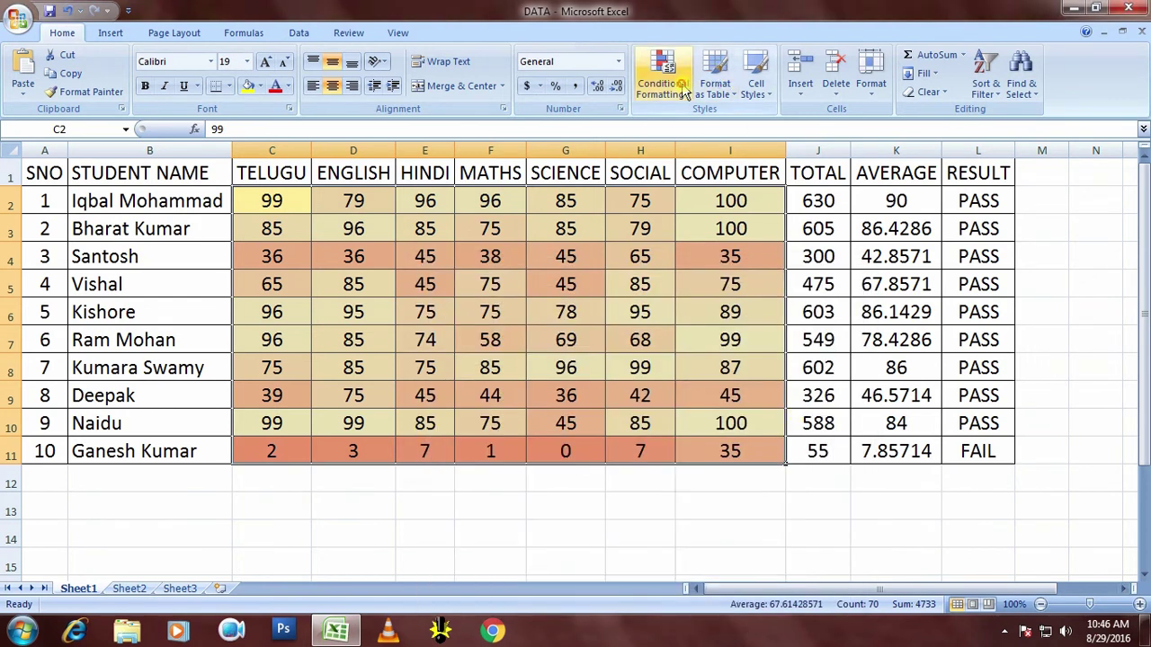
Clear all conditional formatting rules from the entire sheet.
{"action": "left_click", "coordinate": [670, 76]}
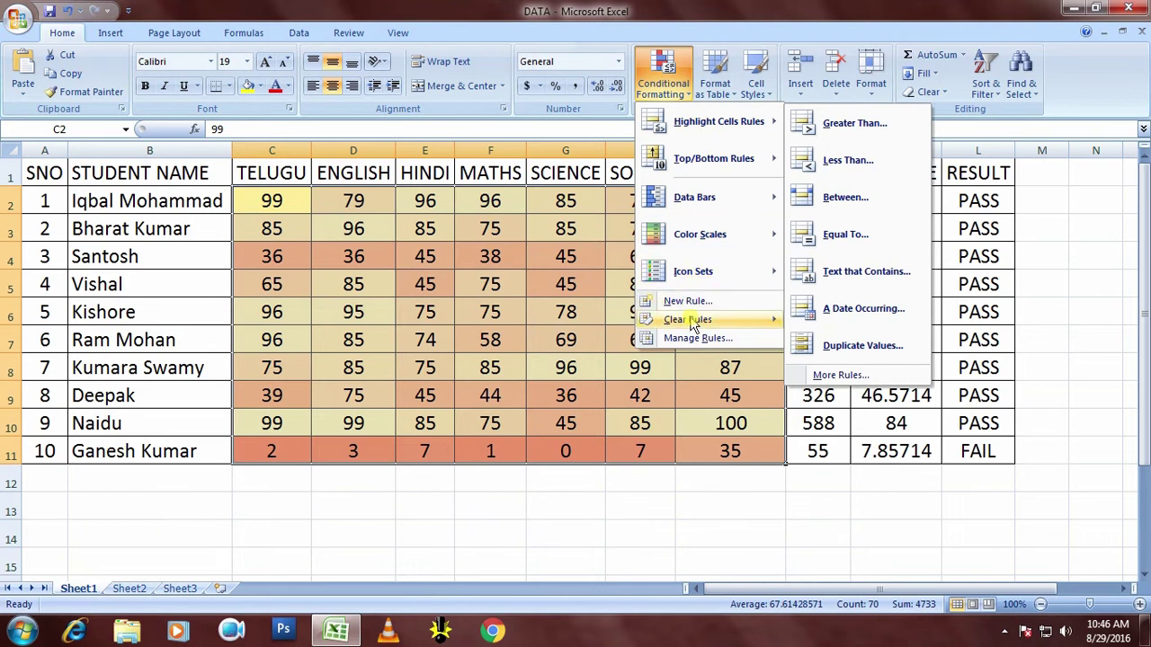
{"action": "mouse_move", "coordinate": [688, 319]}
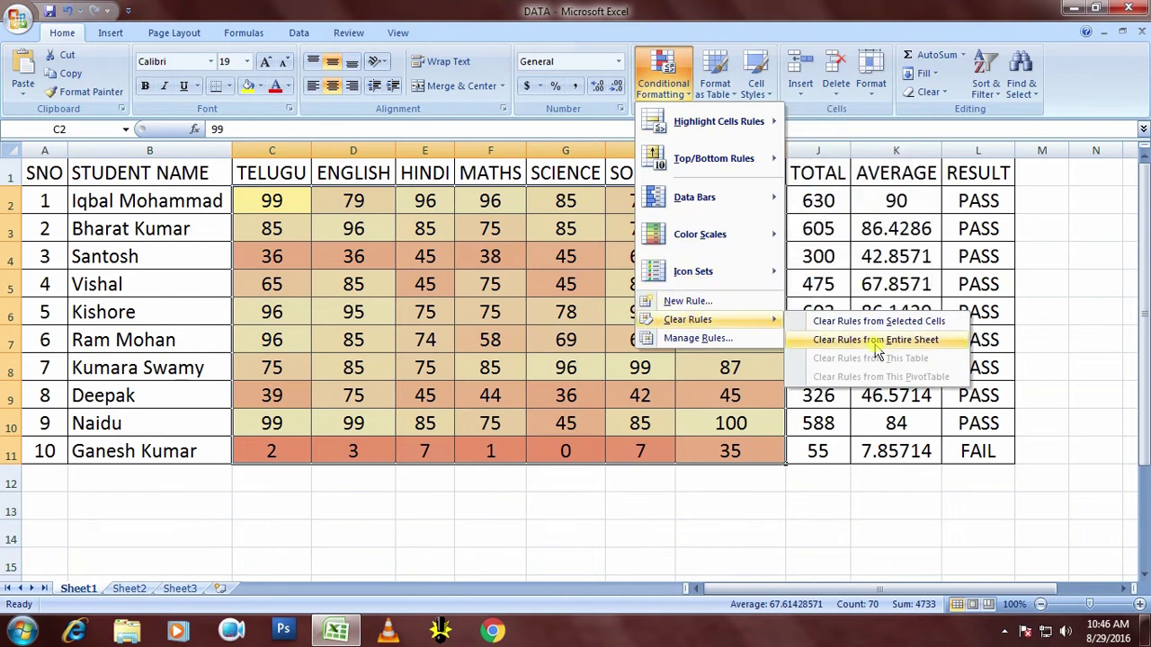
{"action": "left_click", "coordinate": [876, 342]}
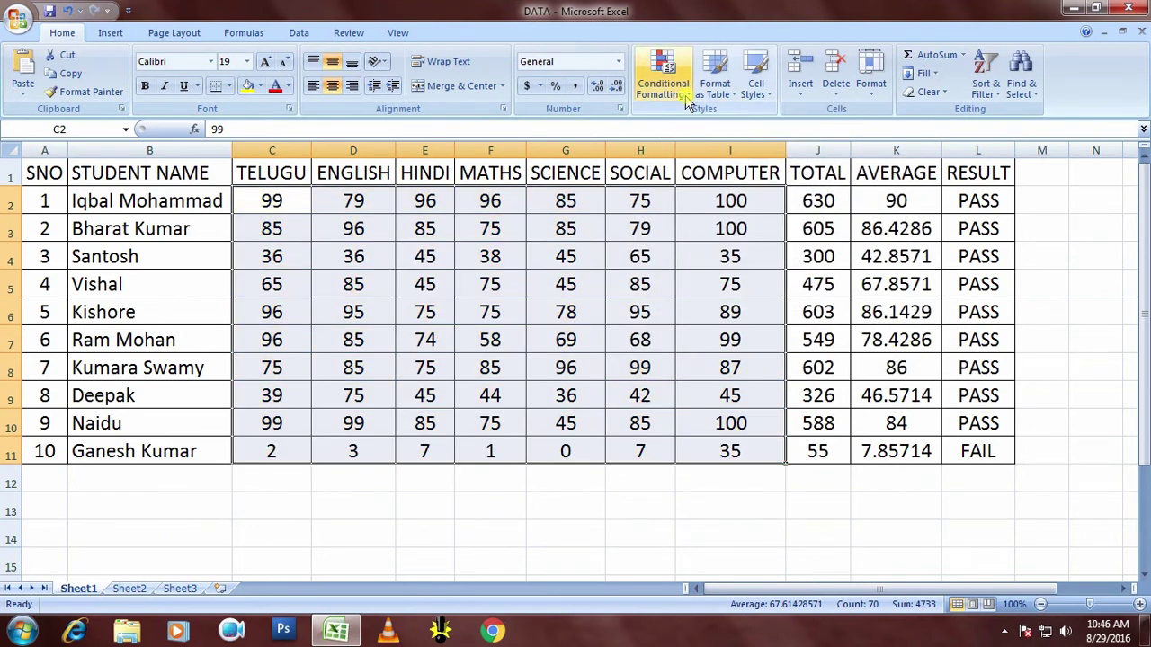
{"action": "left_click", "coordinate": [665, 76]}
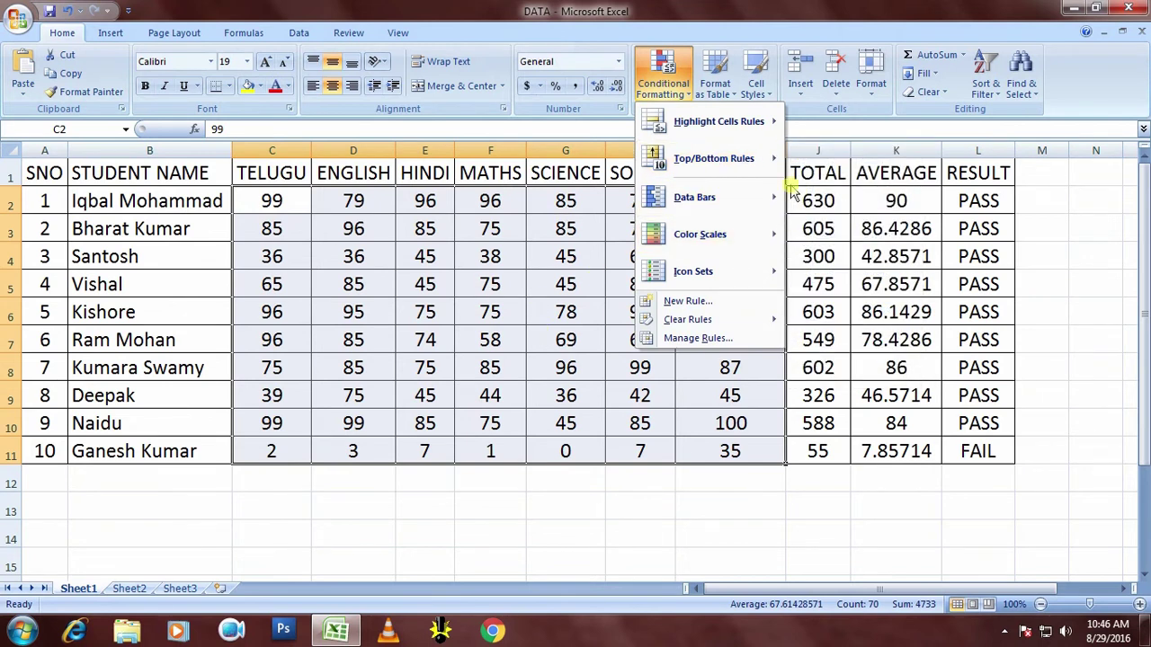
Highlight the Top 10 Items with Green Fill with Dark Green Text.
{"action": "mouse_move", "coordinate": [714, 158]}
{"action": "left_click", "coordinate": [858, 160]}
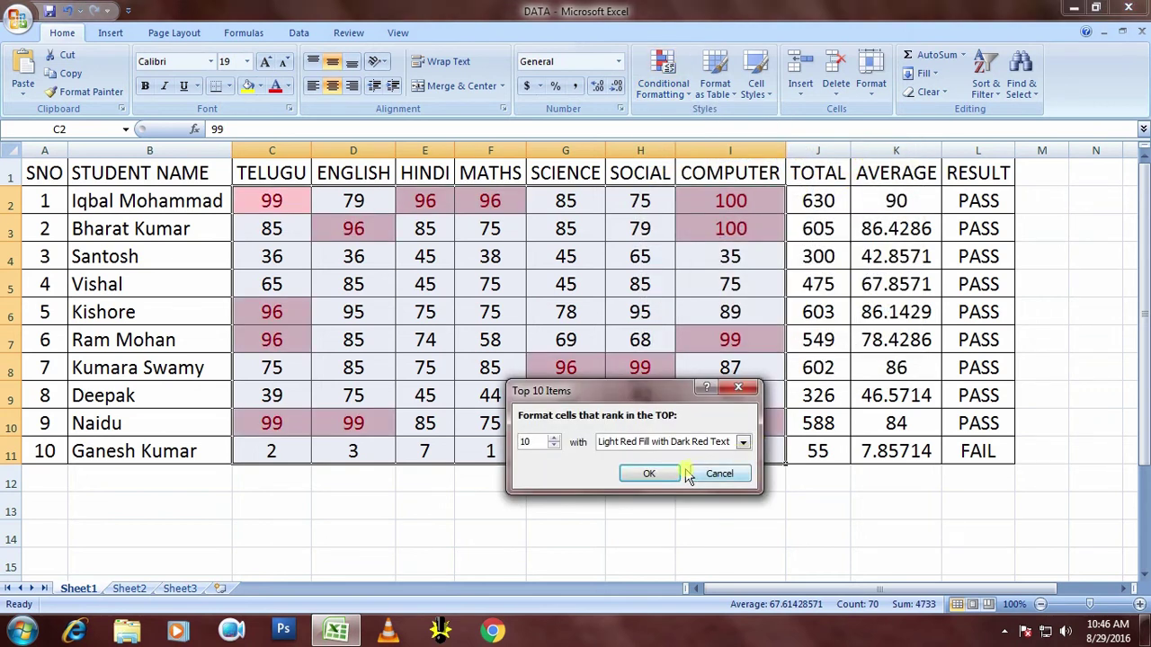
{"action": "left_click", "coordinate": [653, 443]}
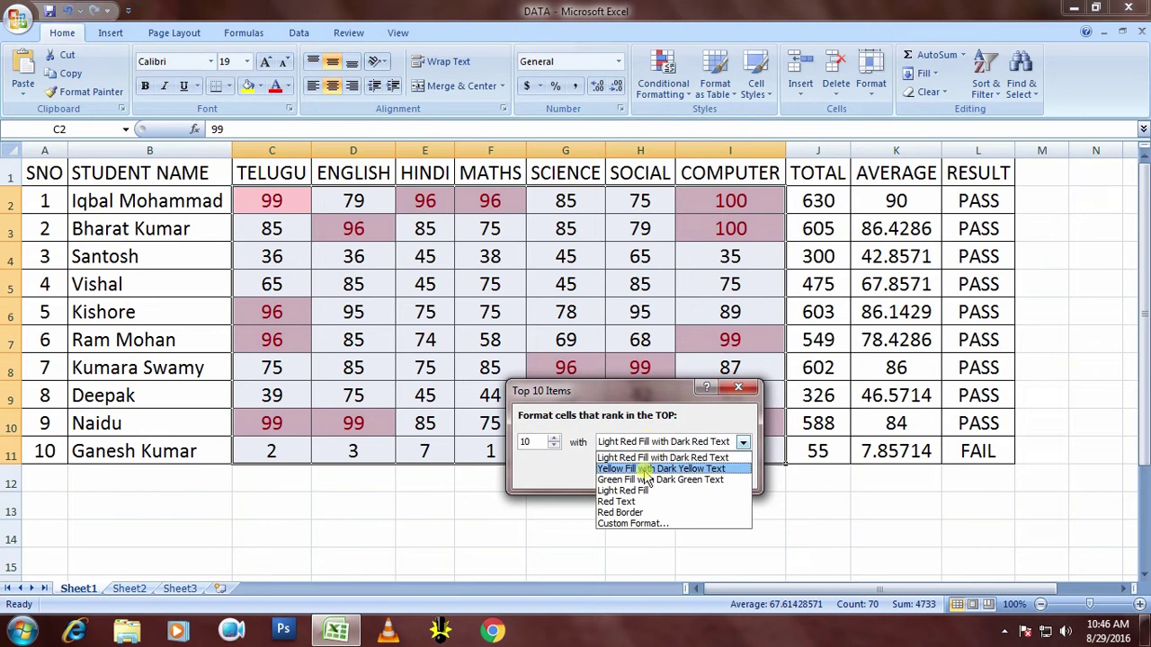
{"action": "left_click", "coordinate": [645, 482]}
{"action": "left_click", "coordinate": [647, 475]}
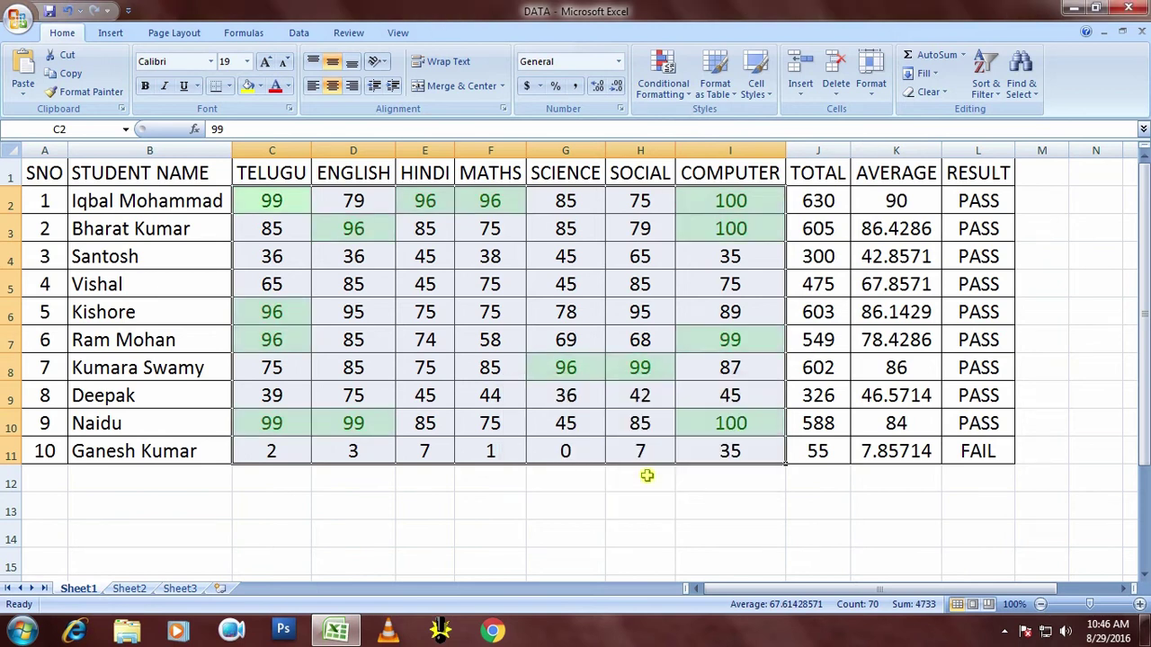
Highlight the Top 10% of marks with the default light red fill.
{"action": "left_click", "coordinate": [662, 85]}
{"action": "mouse_move", "coordinate": [713, 160]}
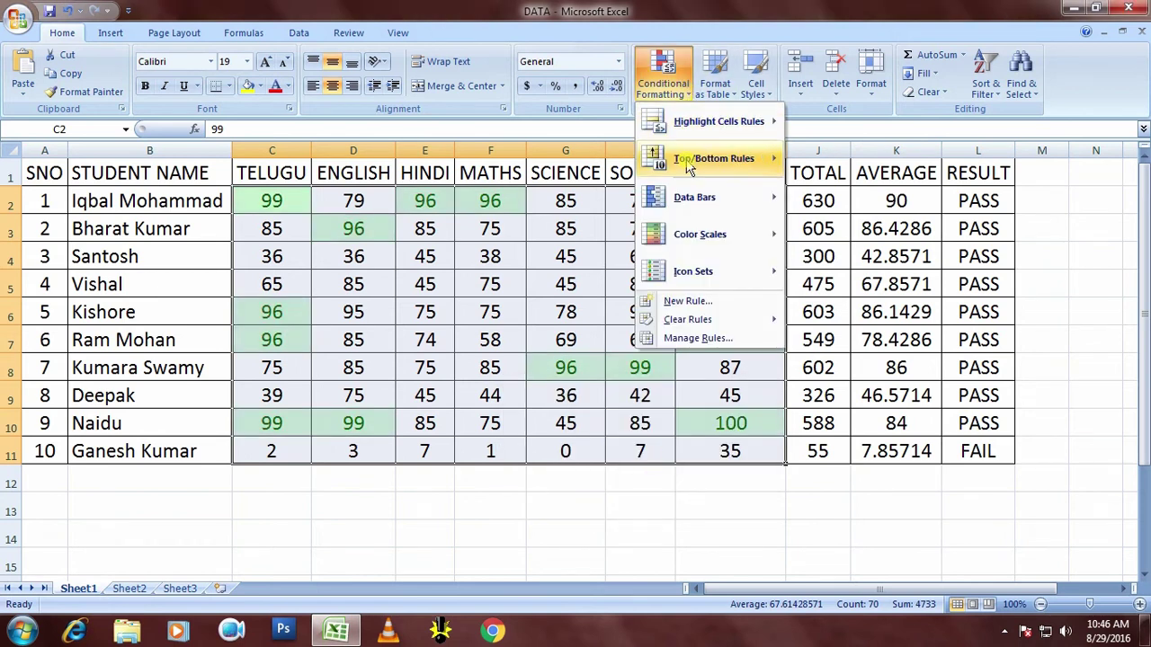
{"action": "left_click", "coordinate": [852, 203]}
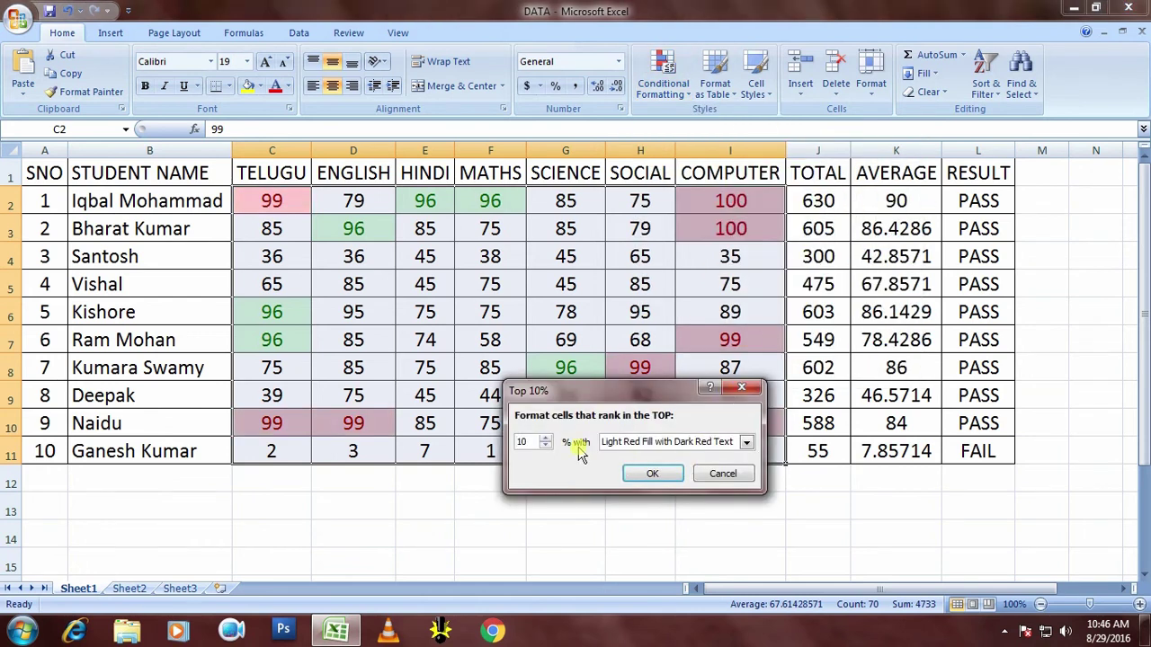
{"action": "left_click", "coordinate": [653, 473]}
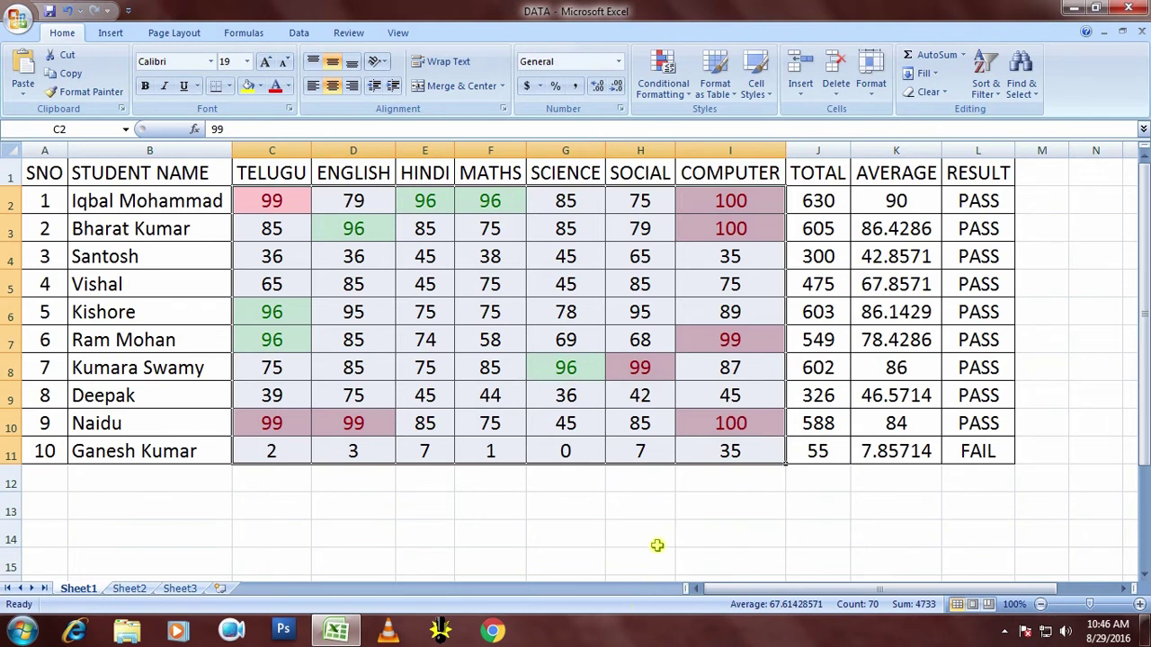
Highlight the Bottom 10 Items with Yellow Fill with Dark Yellow Text.
{"action": "left_click", "coordinate": [670, 97]}
{"action": "mouse_move", "coordinate": [713, 158]}
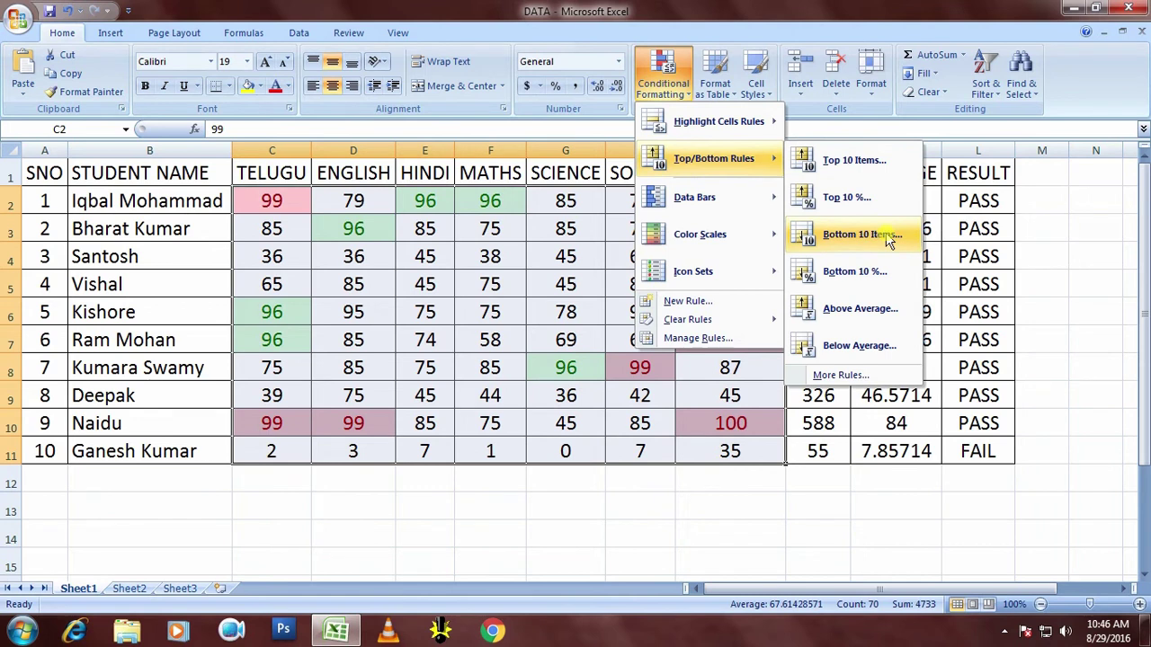
{"action": "left_click", "coordinate": [889, 236]}
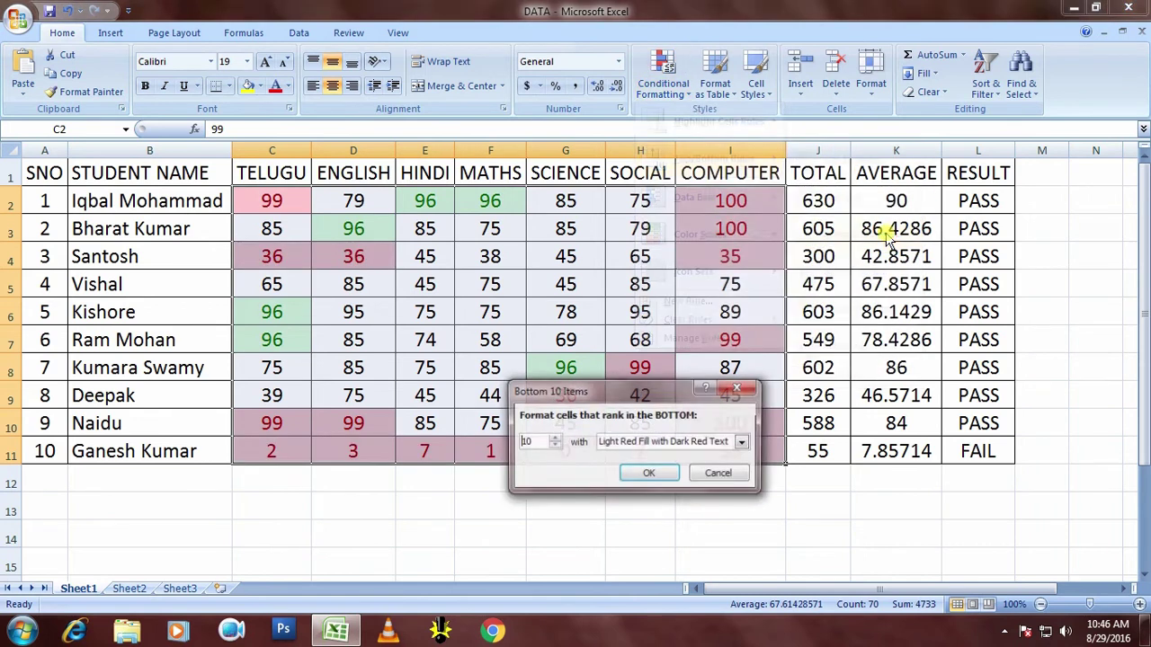
{"action": "left_click", "coordinate": [633, 441]}
{"action": "left_click", "coordinate": [642, 469]}
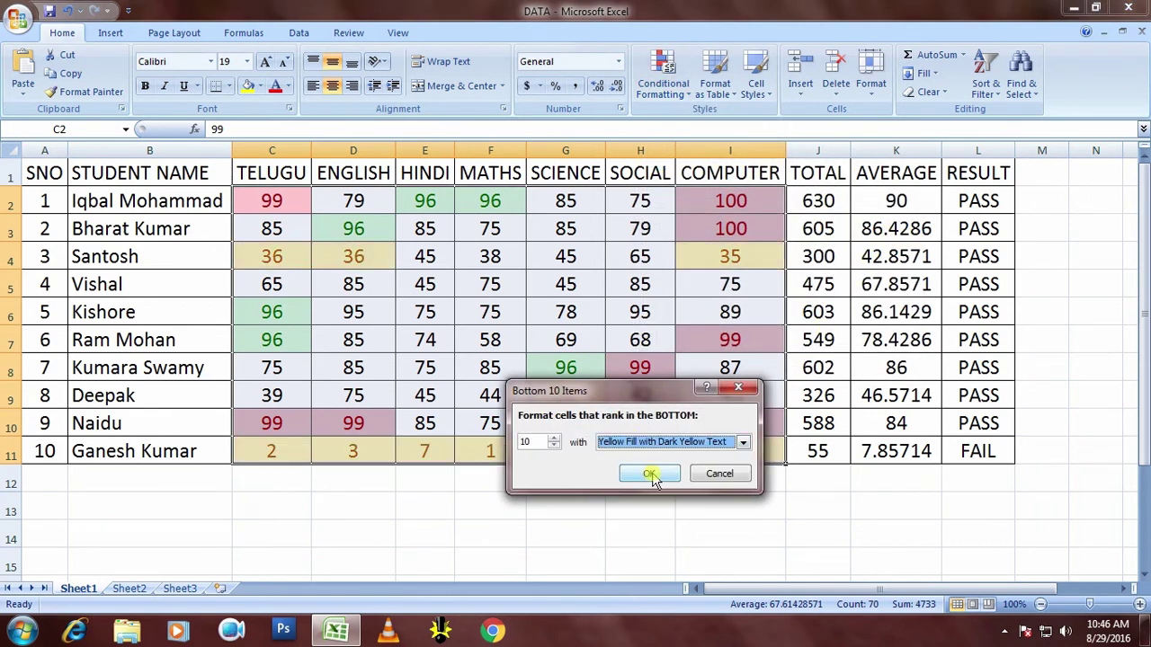
{"action": "left_click", "coordinate": [658, 473]}
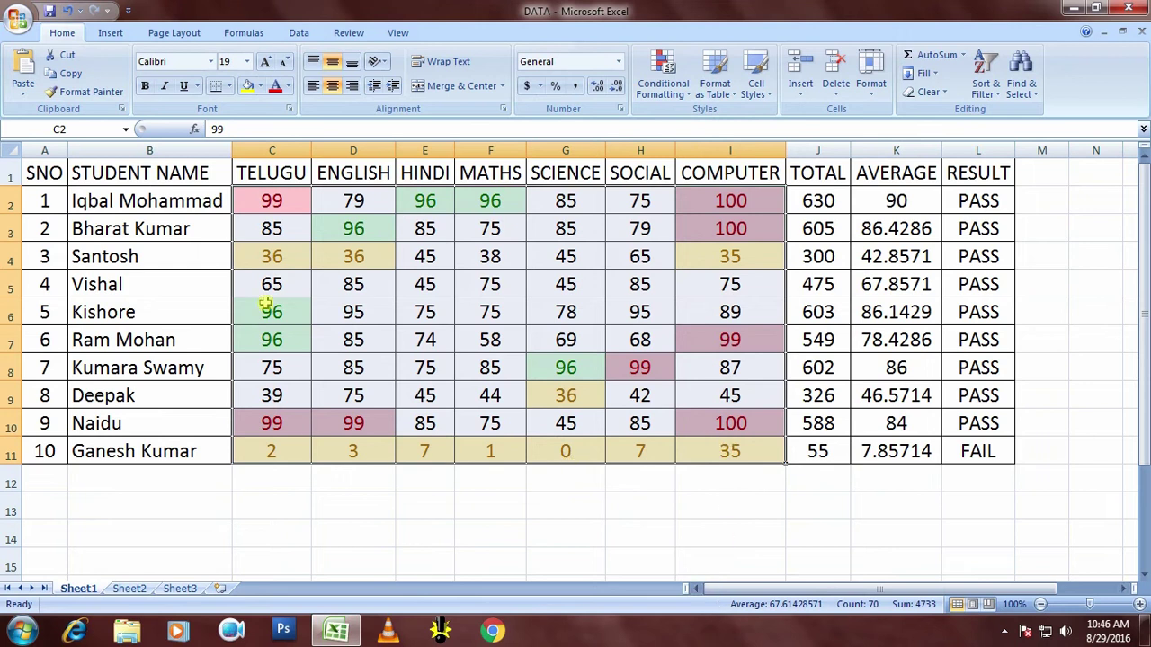
Give the Bottom 10% a plain Light Red Fill, view the result, and reselect C2:I11.
{"action": "left_click", "coordinate": [663, 76]}
{"action": "mouse_move", "coordinate": [713, 159]}
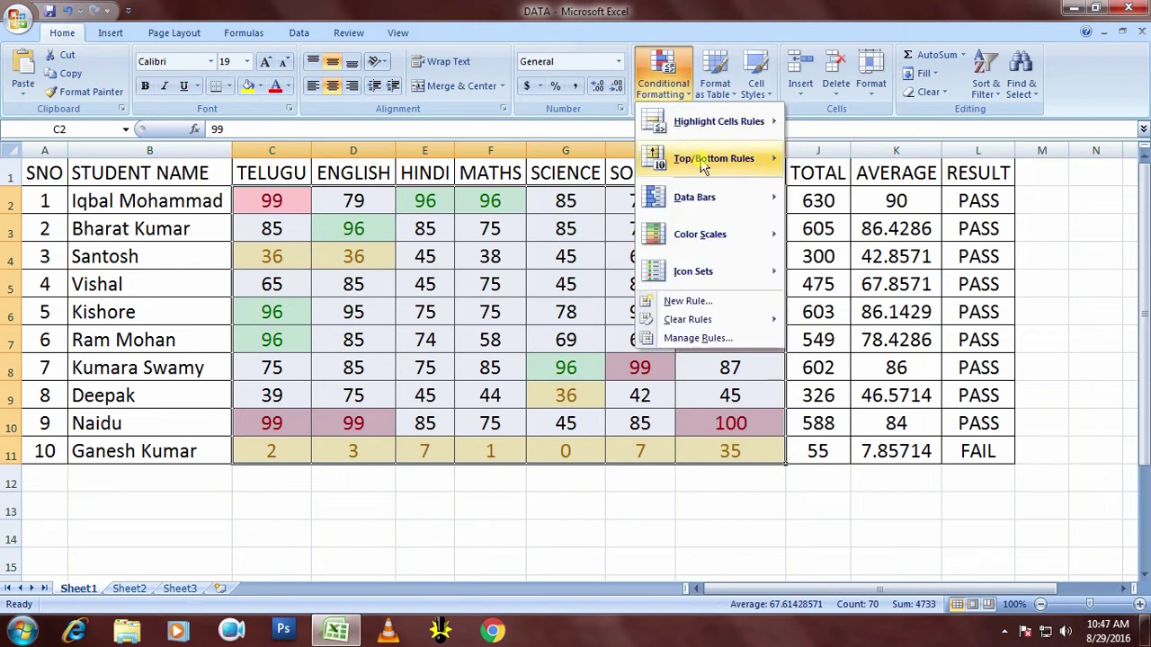
{"action": "left_click", "coordinate": [867, 272]}
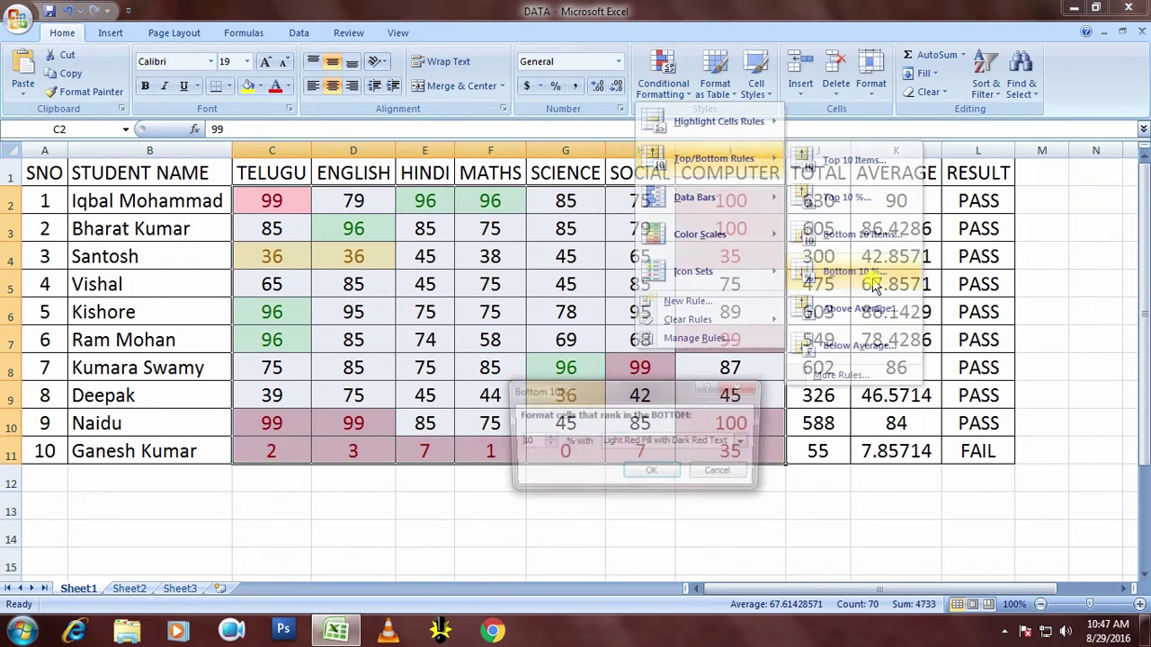
{"action": "left_click", "coordinate": [677, 443]}
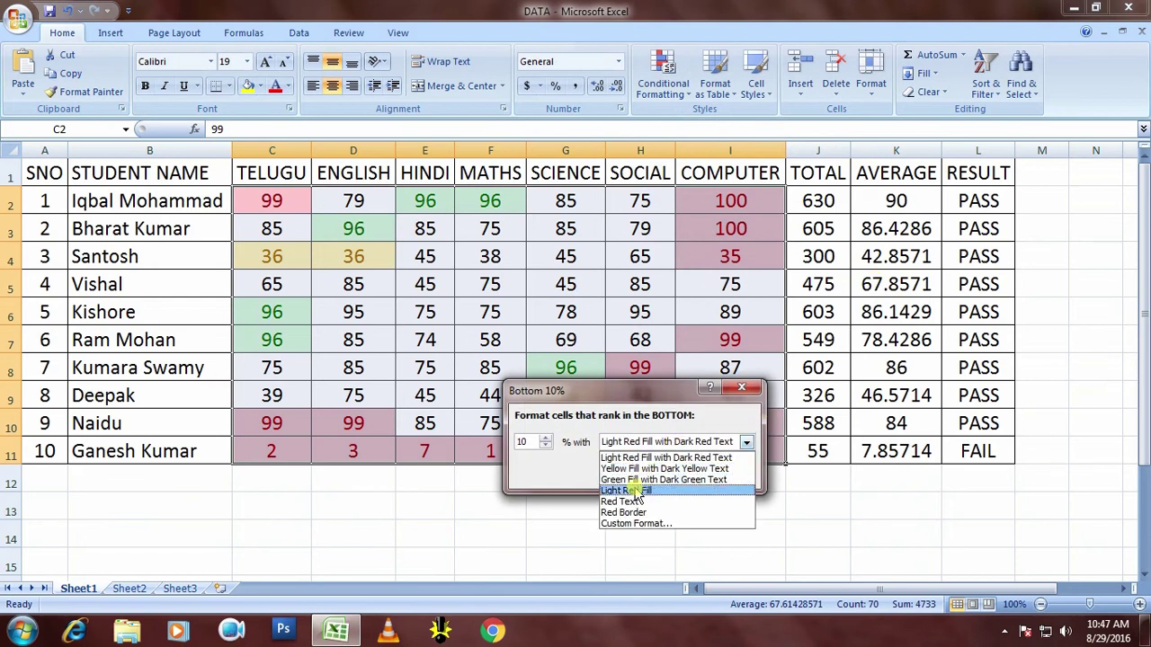
{"action": "left_click", "coordinate": [634, 489]}
{"action": "left_click", "coordinate": [644, 481]}
{"action": "left_click", "coordinate": [619, 541]}
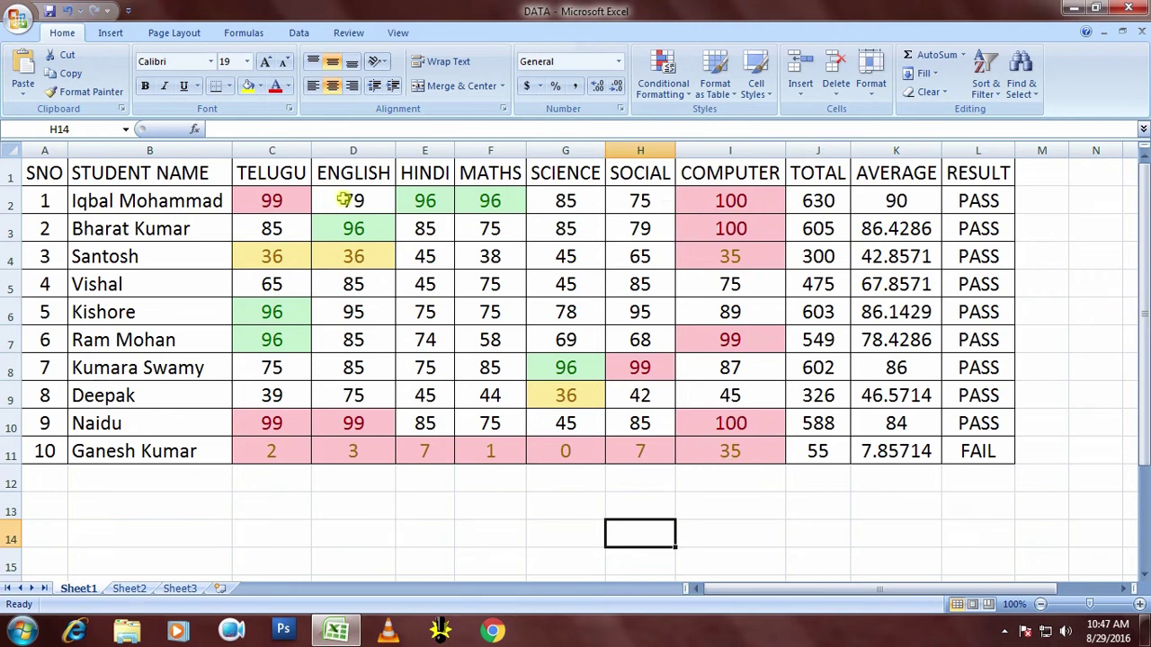
{"action": "left_click_drag", "start_coordinate": [287, 189], "coordinate": [736, 457]}
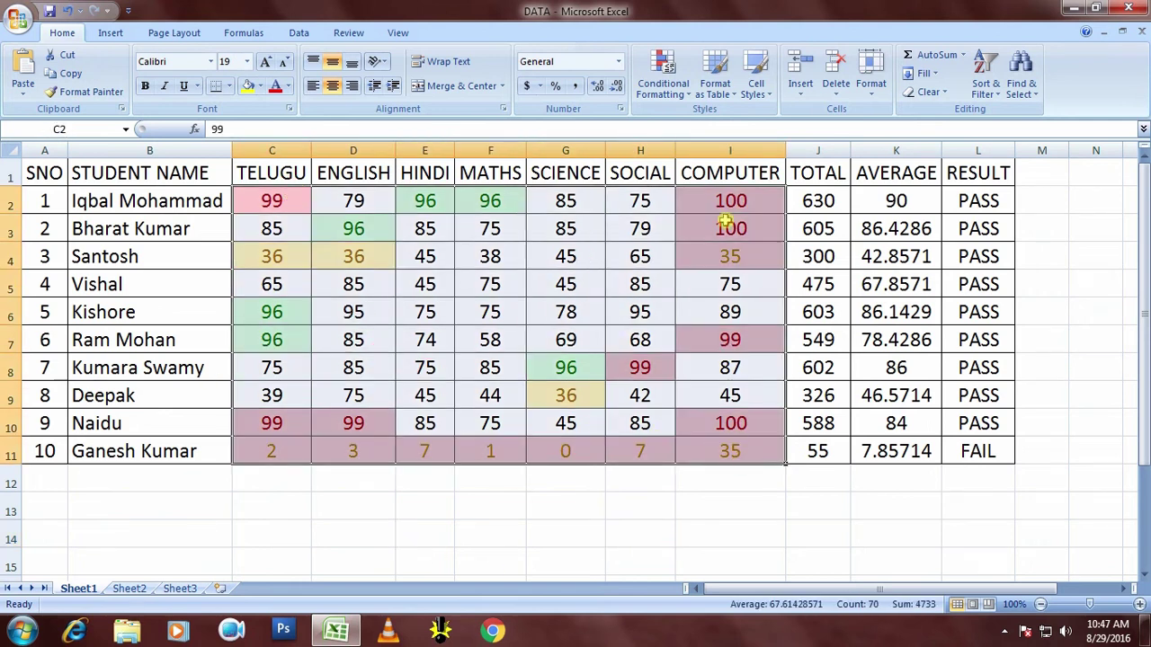
Clear the selected cells' rules and highlight above-average marks in light red.
{"action": "left_click", "coordinate": [694, 90]}
{"action": "mouse_move", "coordinate": [688, 320]}
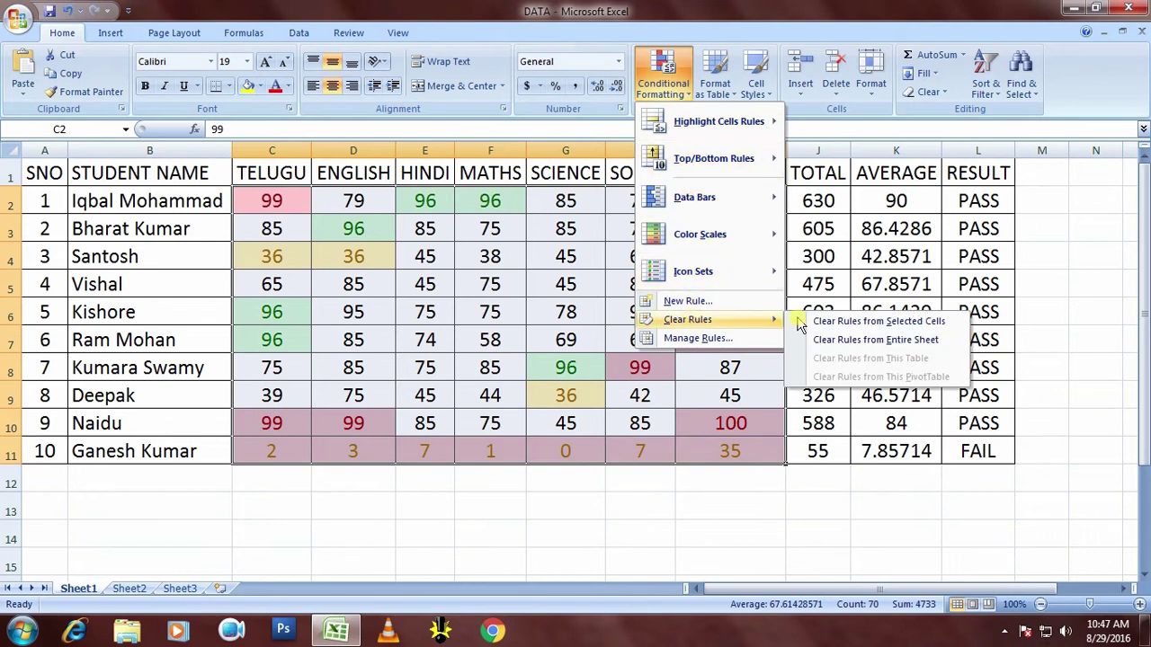
{"action": "left_click", "coordinate": [852, 340]}
{"action": "left_click", "coordinate": [694, 86]}
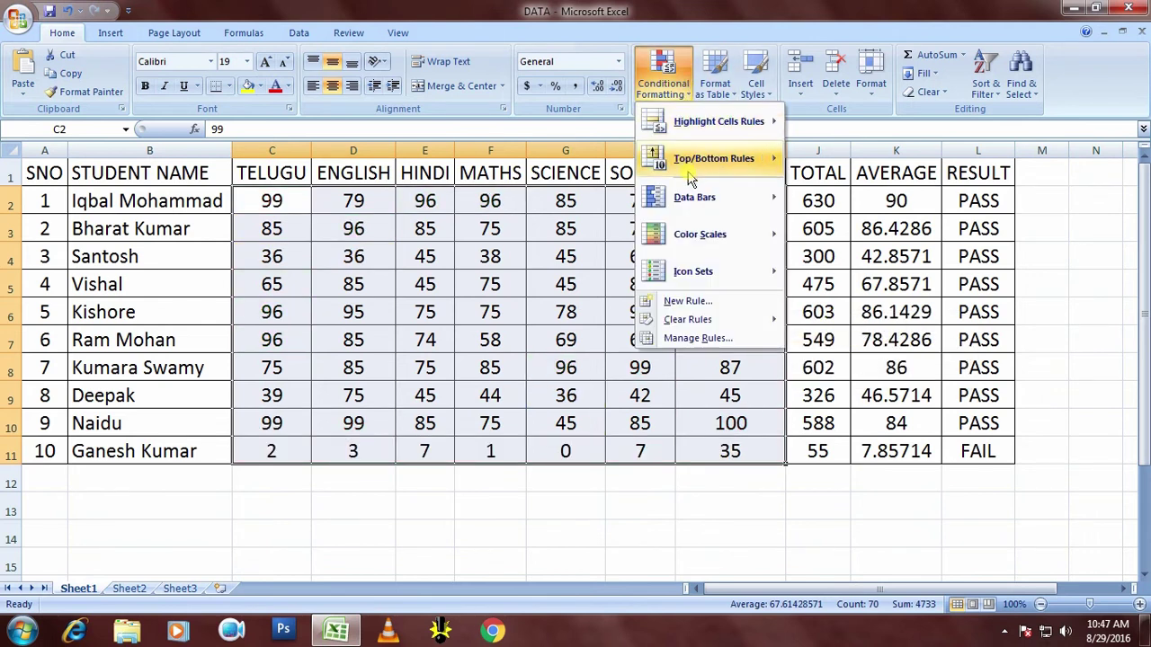
{"action": "mouse_move", "coordinate": [714, 158]}
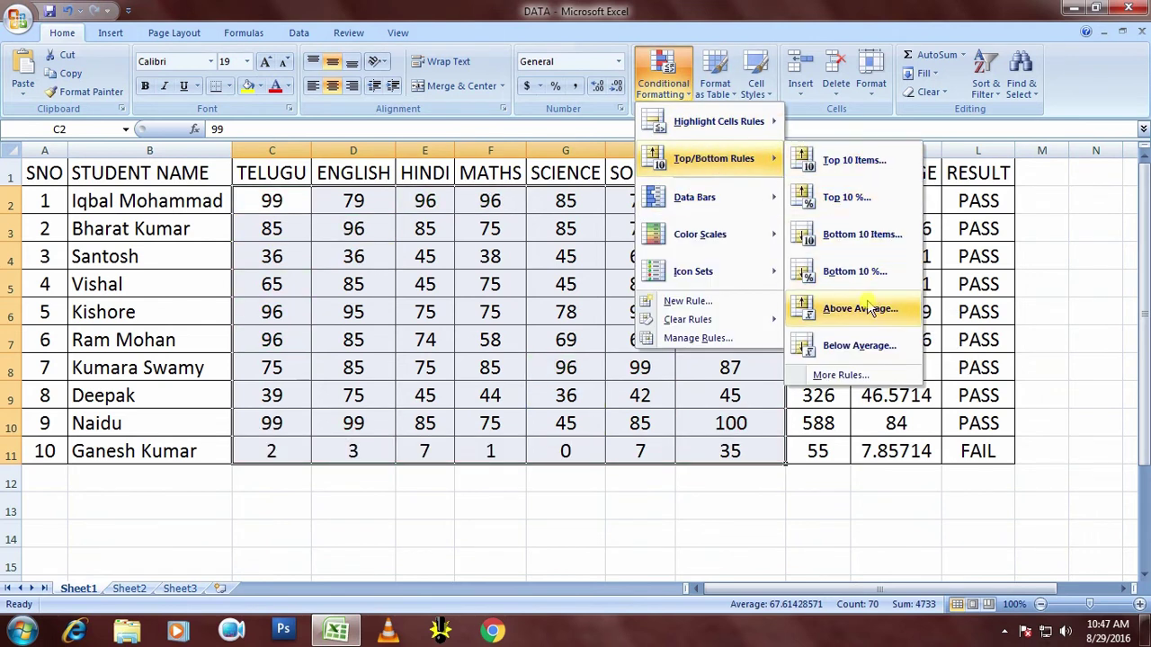
{"action": "left_click", "coordinate": [868, 310]}
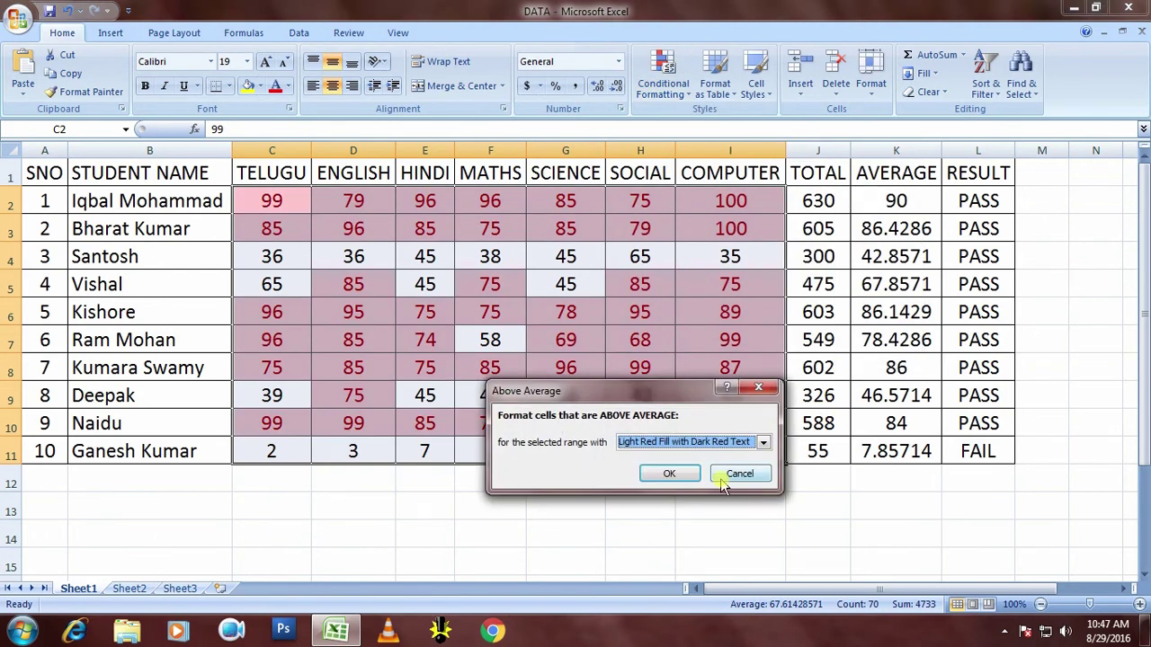
{"action": "left_click", "coordinate": [670, 474]}
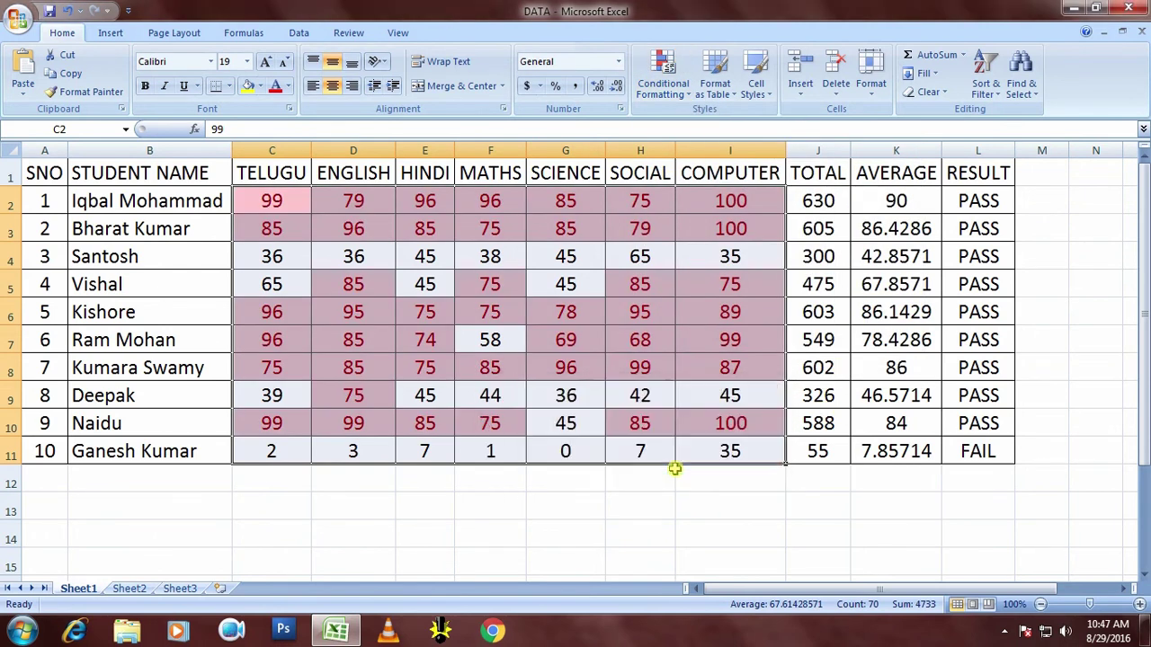
Highlight below-average marks with Green Fill with Dark Green Text.
{"action": "left_click", "coordinate": [665, 85]}
{"action": "mouse_move", "coordinate": [714, 159]}
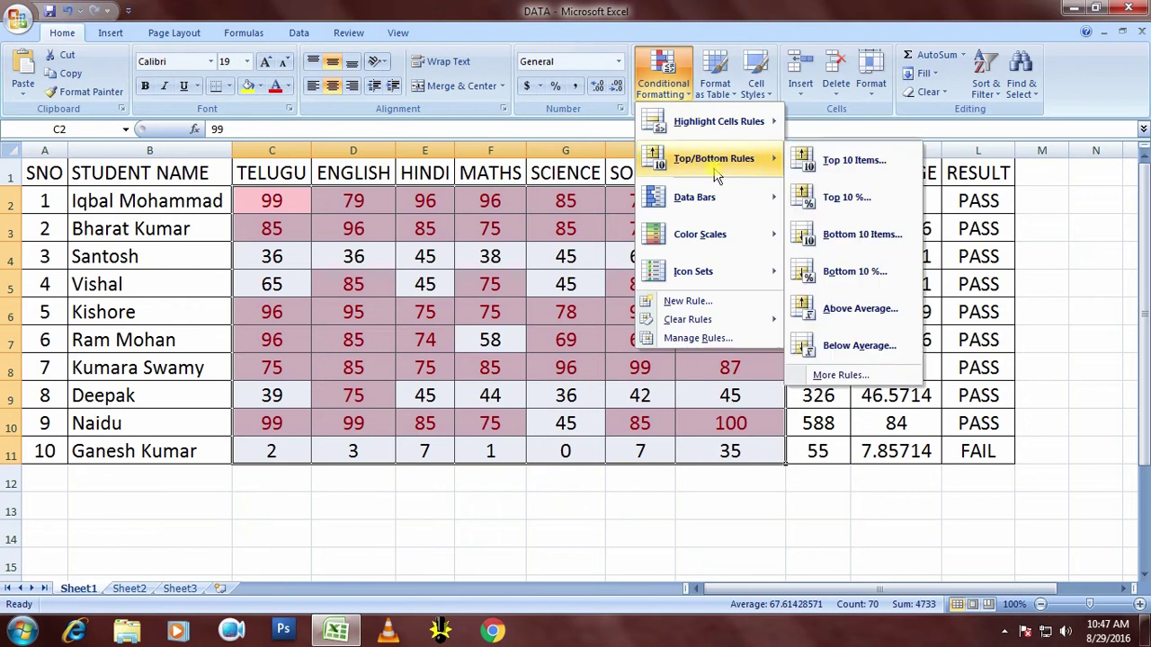
{"action": "left_click", "coordinate": [865, 348]}
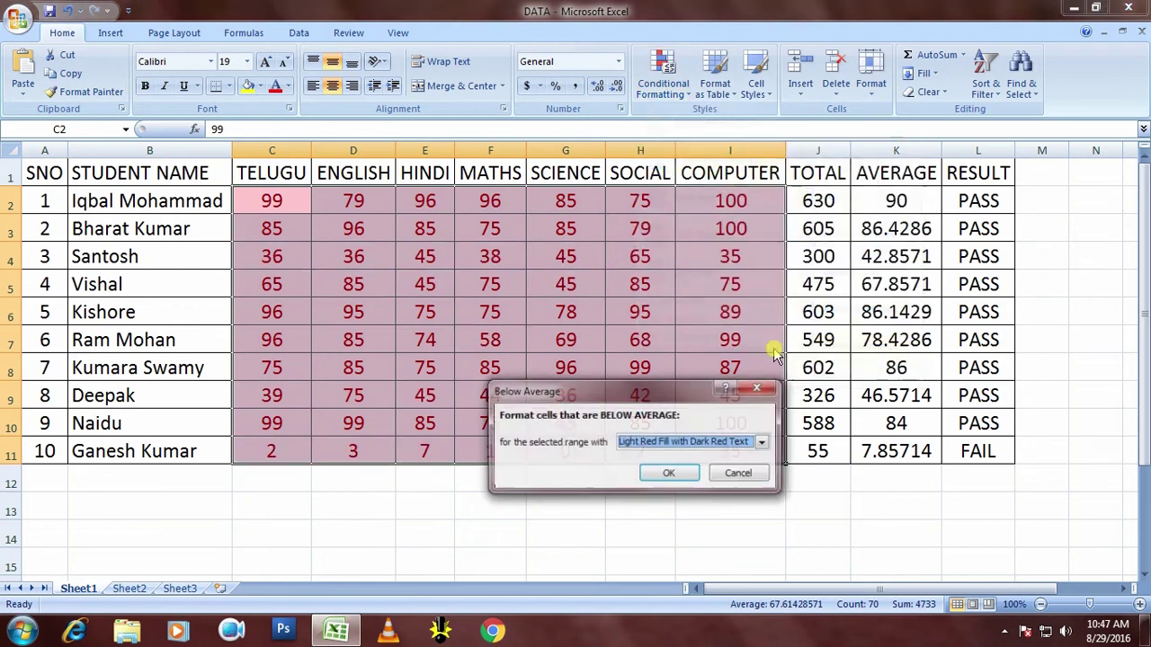
{"action": "left_click", "coordinate": [675, 442]}
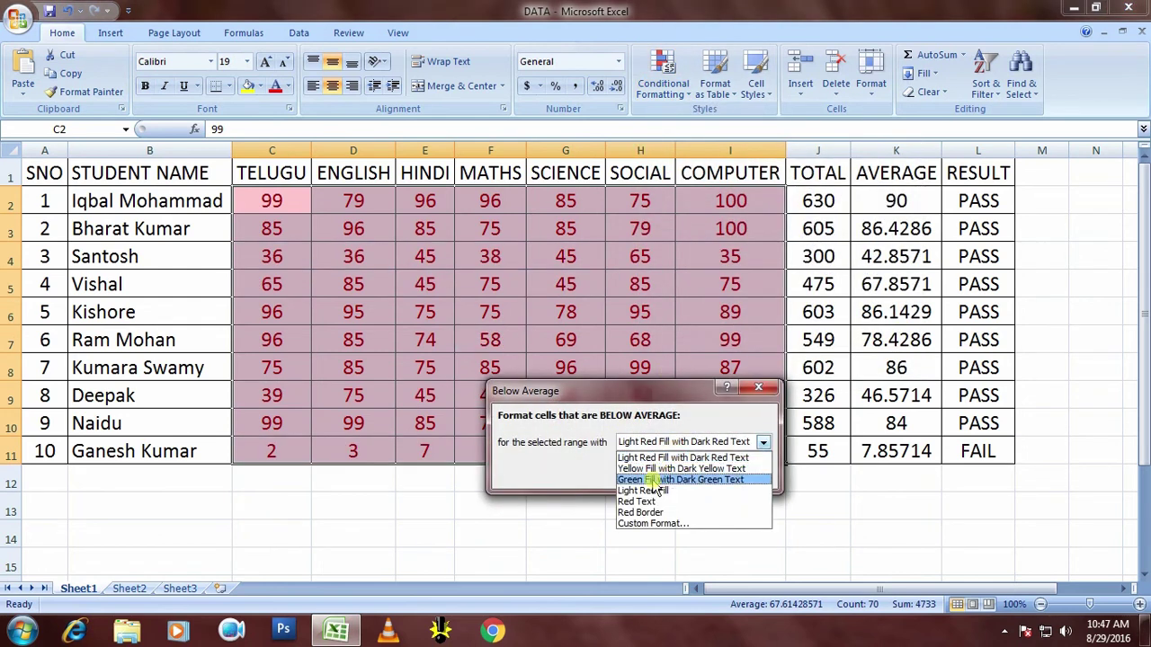
{"action": "left_click", "coordinate": [655, 480]}
{"action": "left_click", "coordinate": [664, 474]}
{"action": "left_click", "coordinate": [640, 507]}
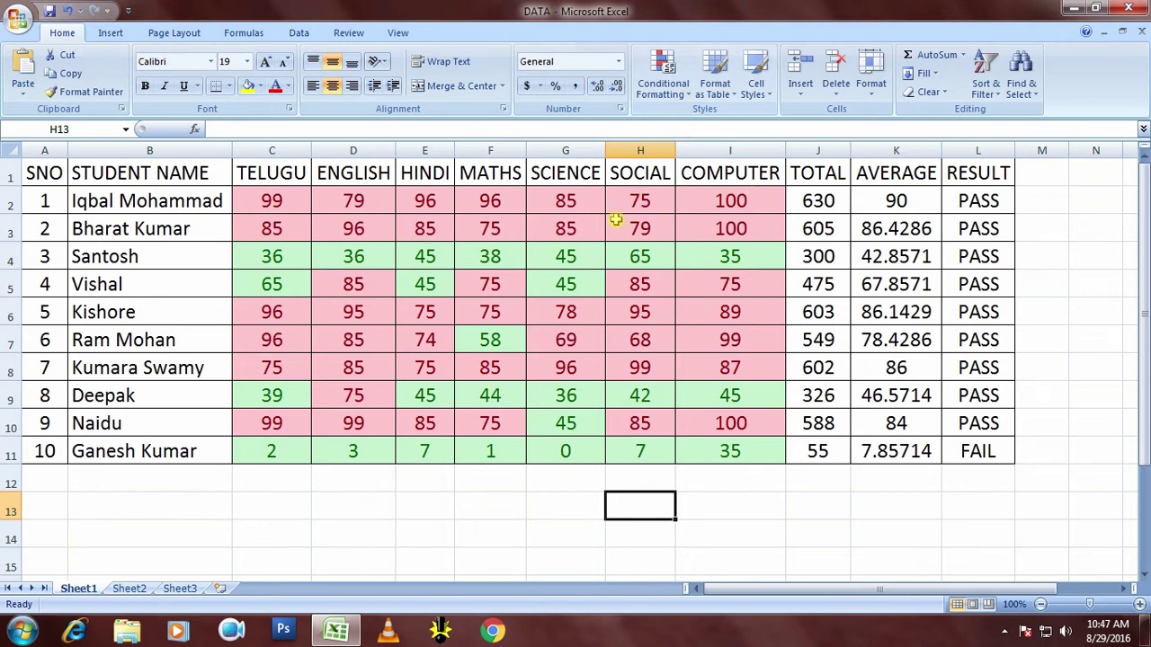
Select C2:I11 and clear its rules, glancing at the New Formatting Rule dialog before cancelling.
{"action": "left_click_drag", "start_coordinate": [271, 195], "coordinate": [731, 451]}
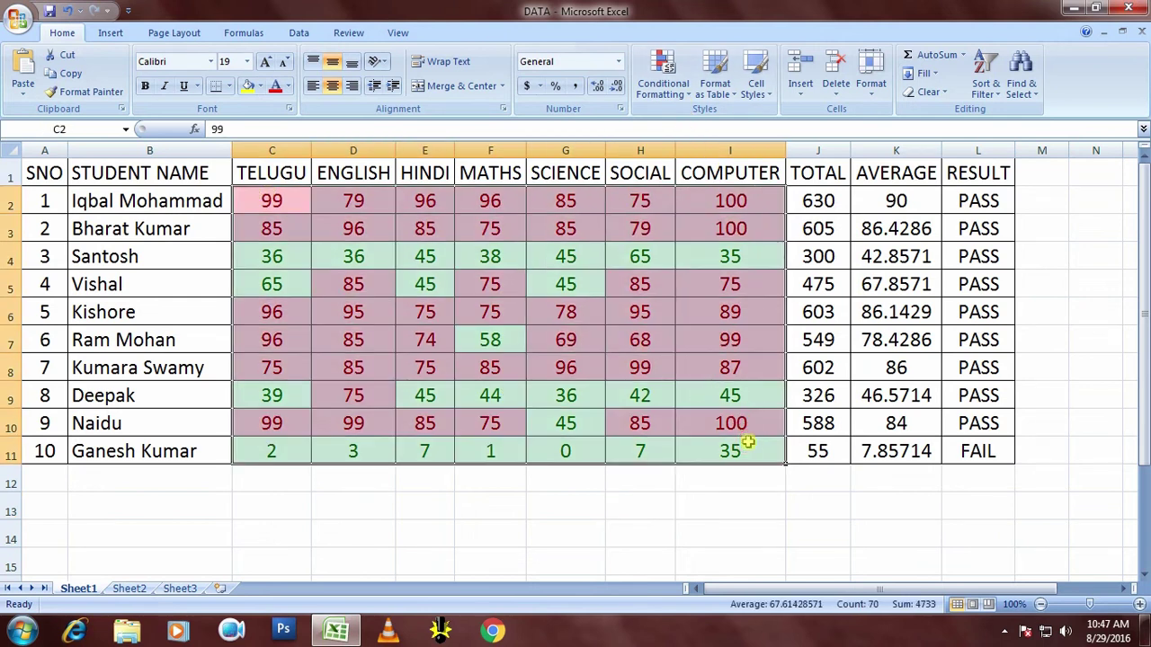
{"action": "left_click", "coordinate": [664, 86]}
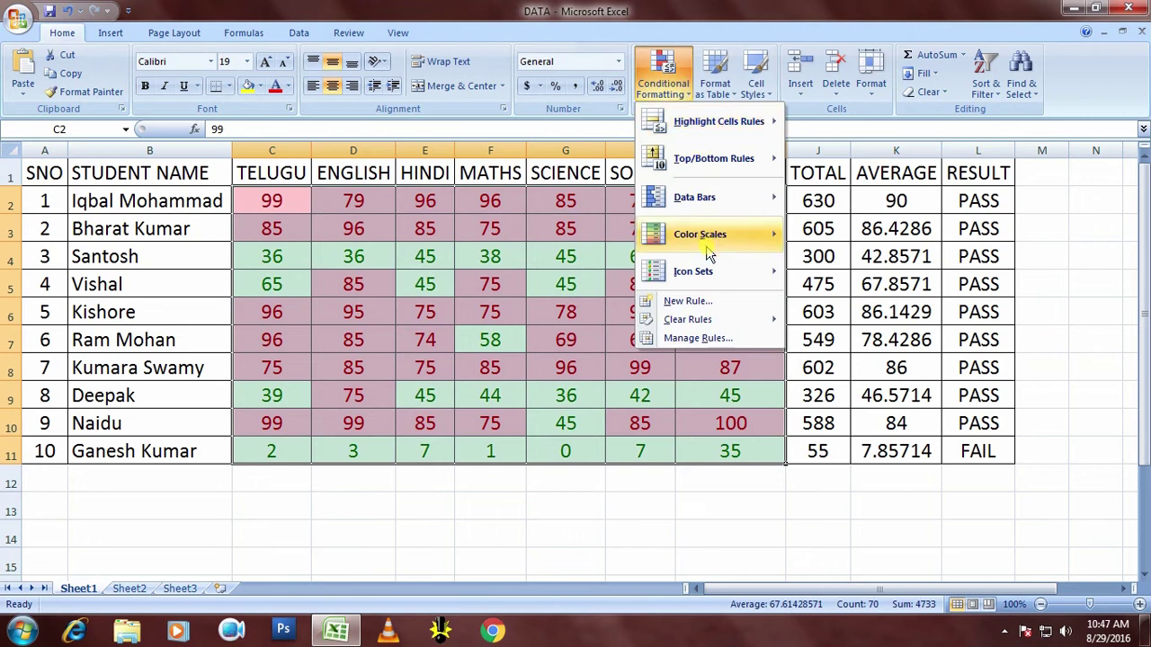
{"action": "left_click", "coordinate": [863, 341]}
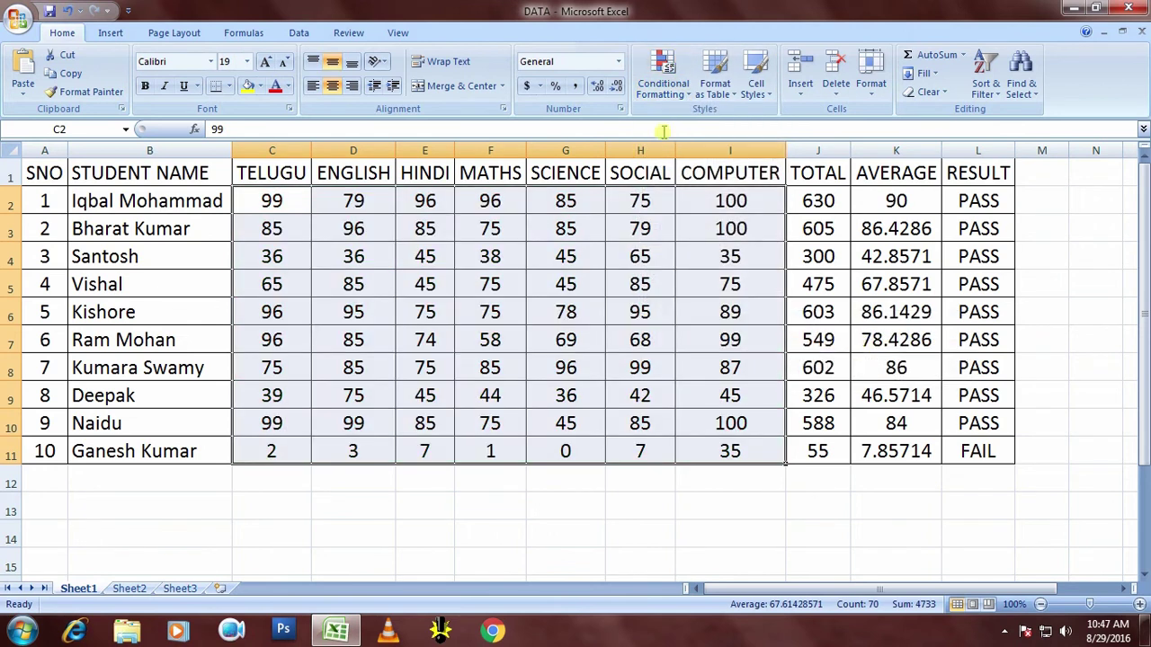
{"action": "left_click", "coordinate": [684, 83]}
{"action": "mouse_move", "coordinate": [713, 158]}
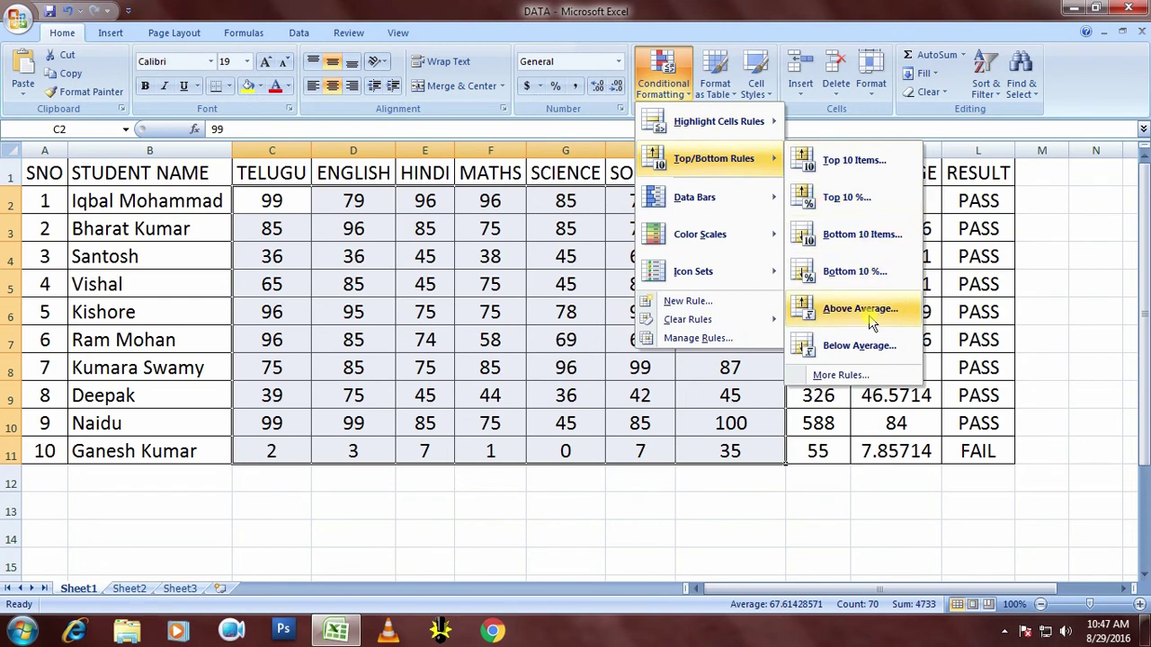
{"action": "left_click", "coordinate": [860, 376]}
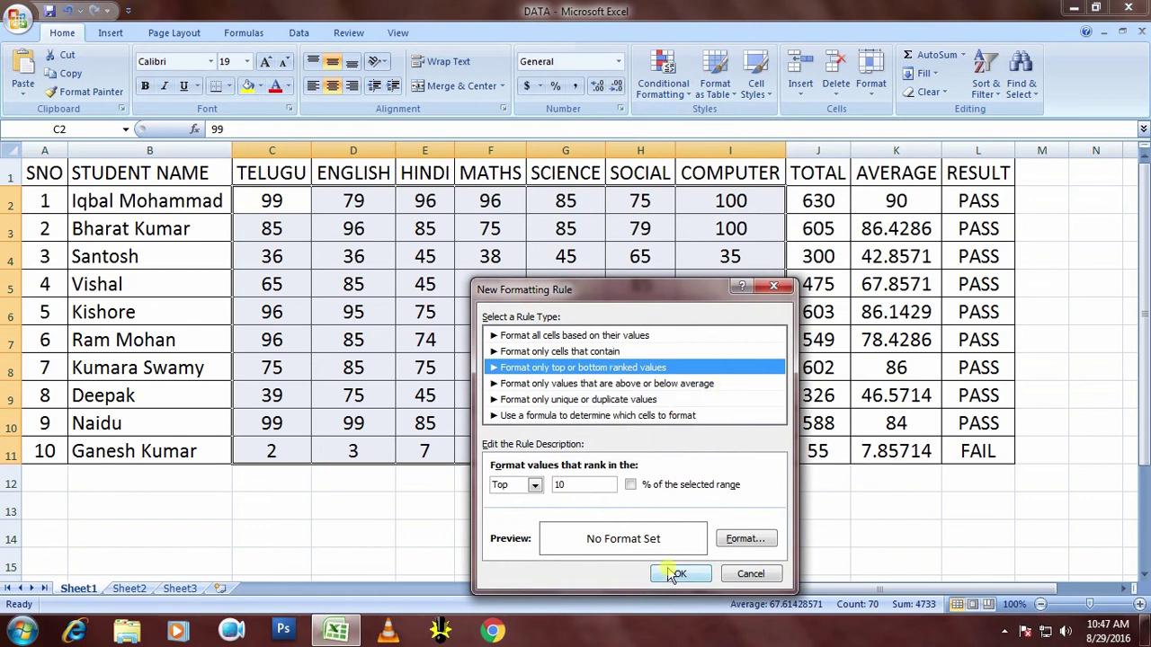
{"action": "left_click", "coordinate": [750, 574]}
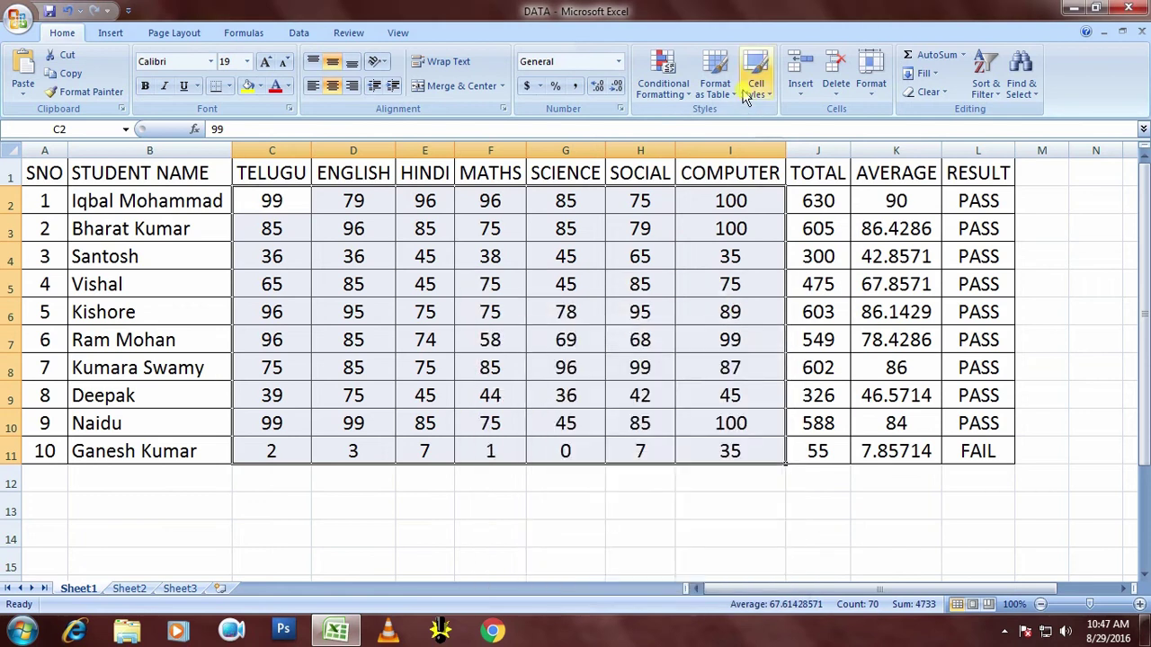
{"action": "left_click", "coordinate": [679, 99]}
{"action": "mouse_move", "coordinate": [706, 198]}
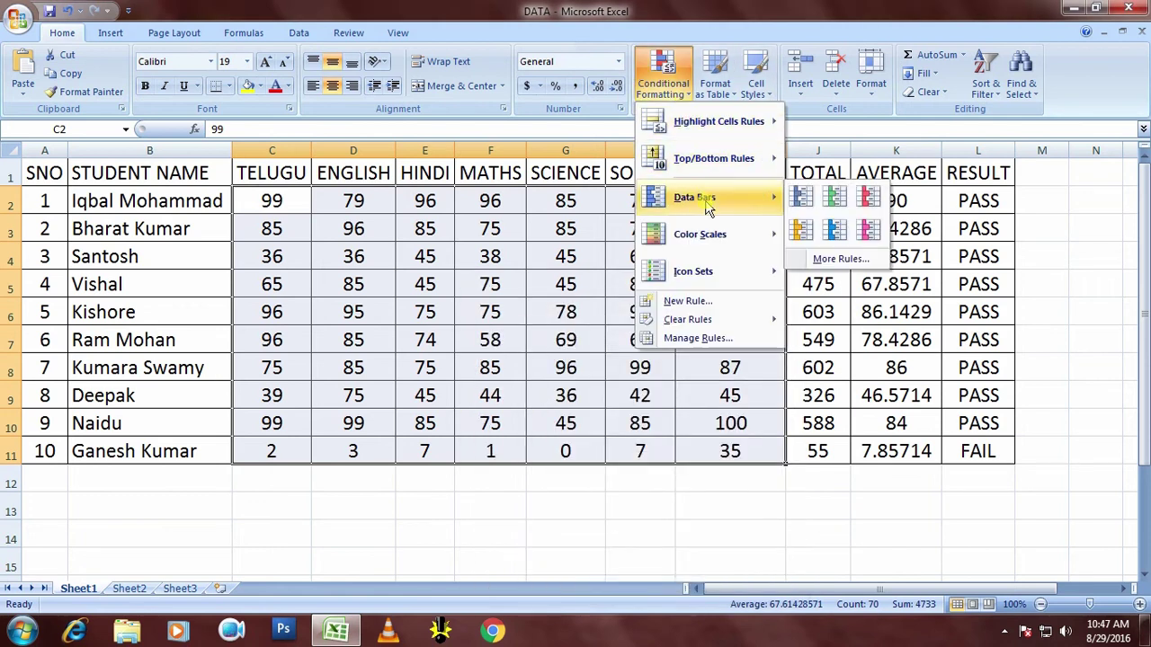
Add blue gradient data bars to C2:I11 and bring up the Conditional Formatting menu.
{"action": "left_click", "coordinate": [801, 199]}
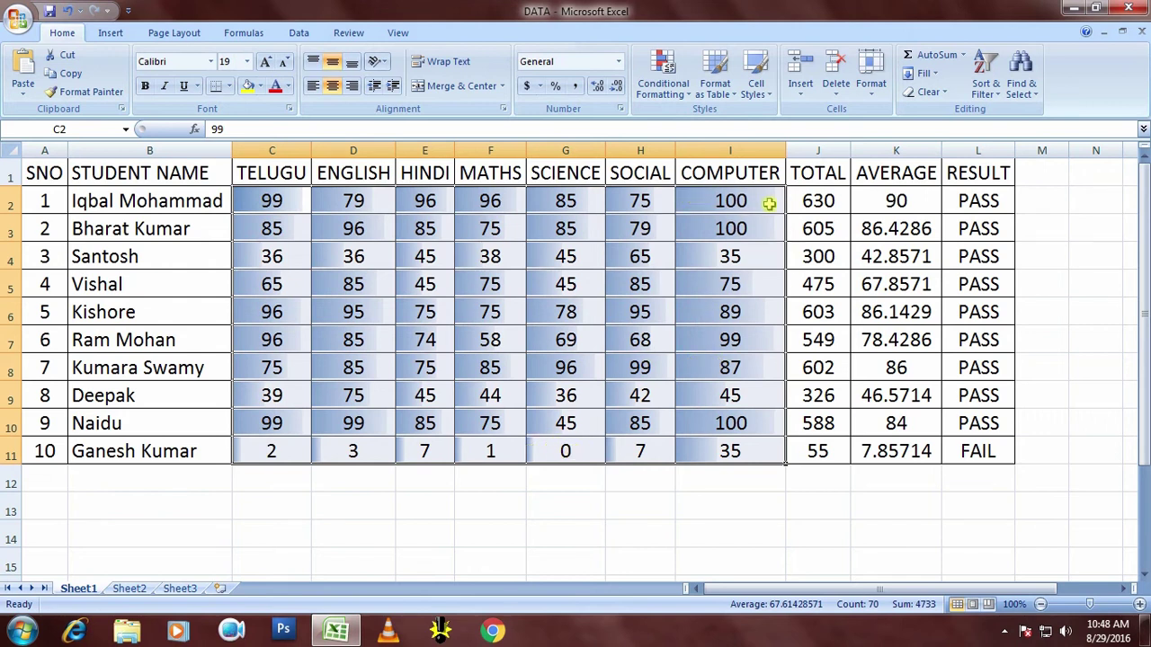
{"action": "left_click", "coordinate": [663, 81]}
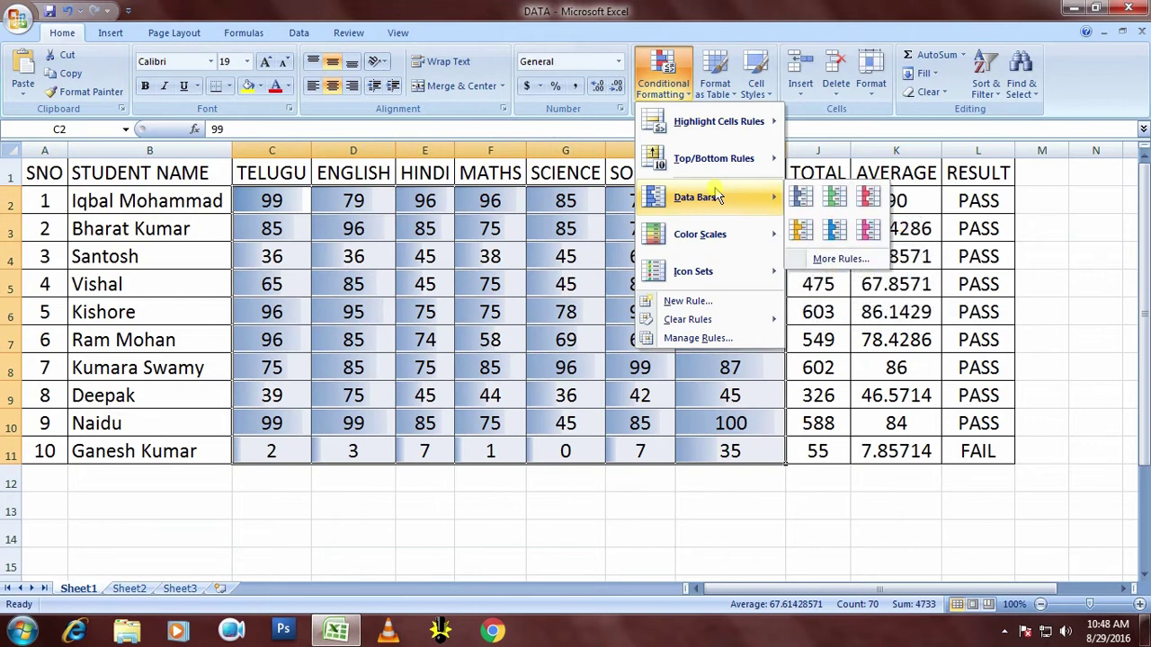
{"action": "mouse_move", "coordinate": [688, 321]}
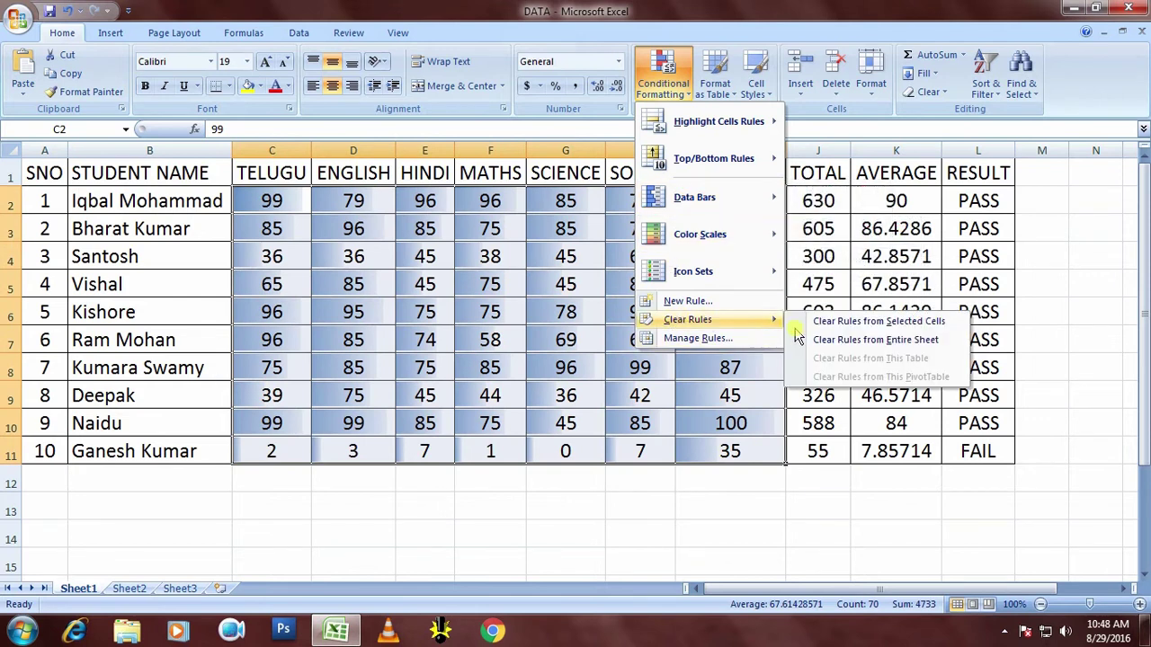
Clear the data bars, apply the Green-Yellow-Red colour scale, and reselect C2:I11.
{"action": "left_click", "coordinate": [873, 340]}
{"action": "left_click", "coordinate": [682, 99]}
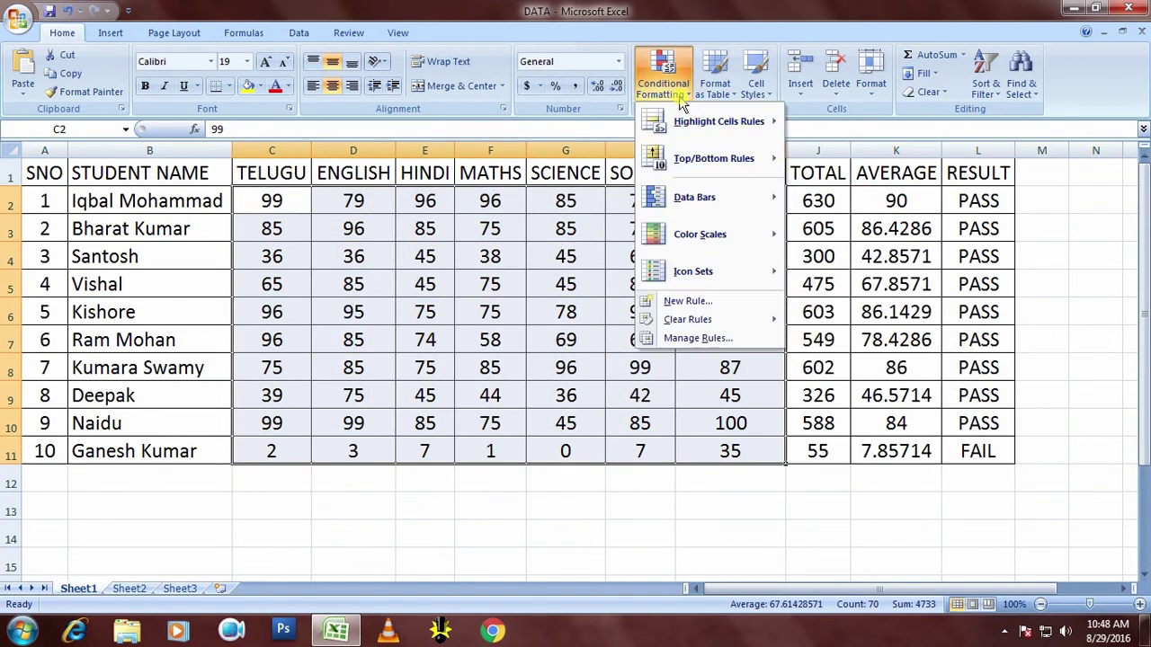
{"action": "mouse_move", "coordinate": [699, 233]}
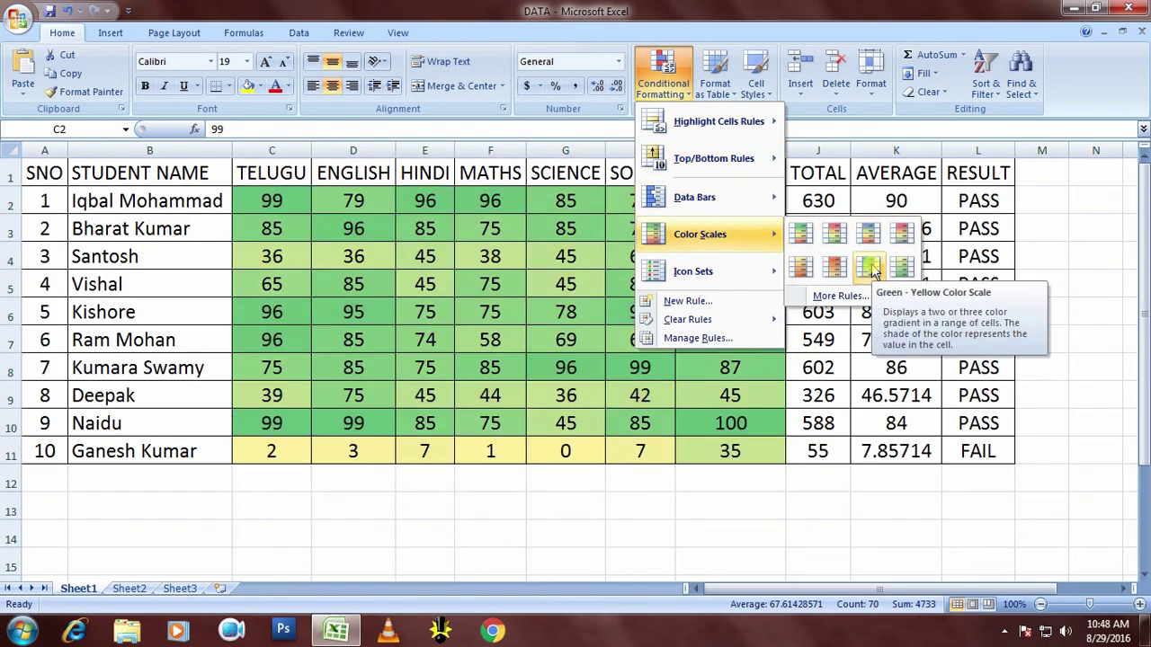
{"action": "left_click", "coordinate": [810, 240]}
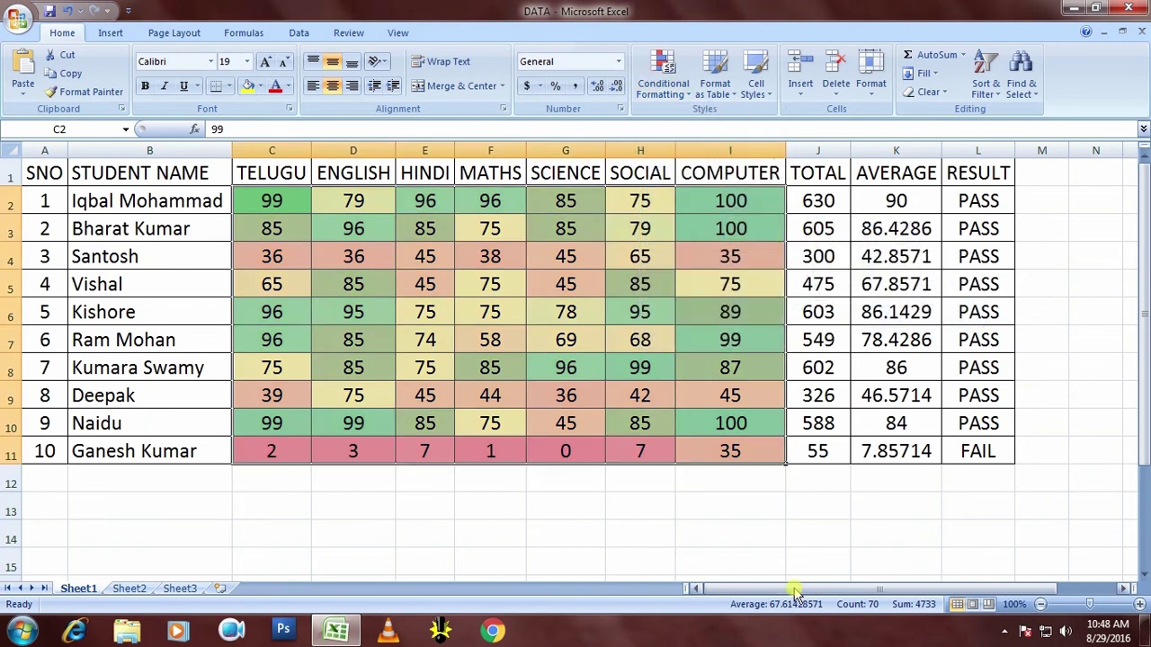
{"action": "left_click", "coordinate": [735, 515]}
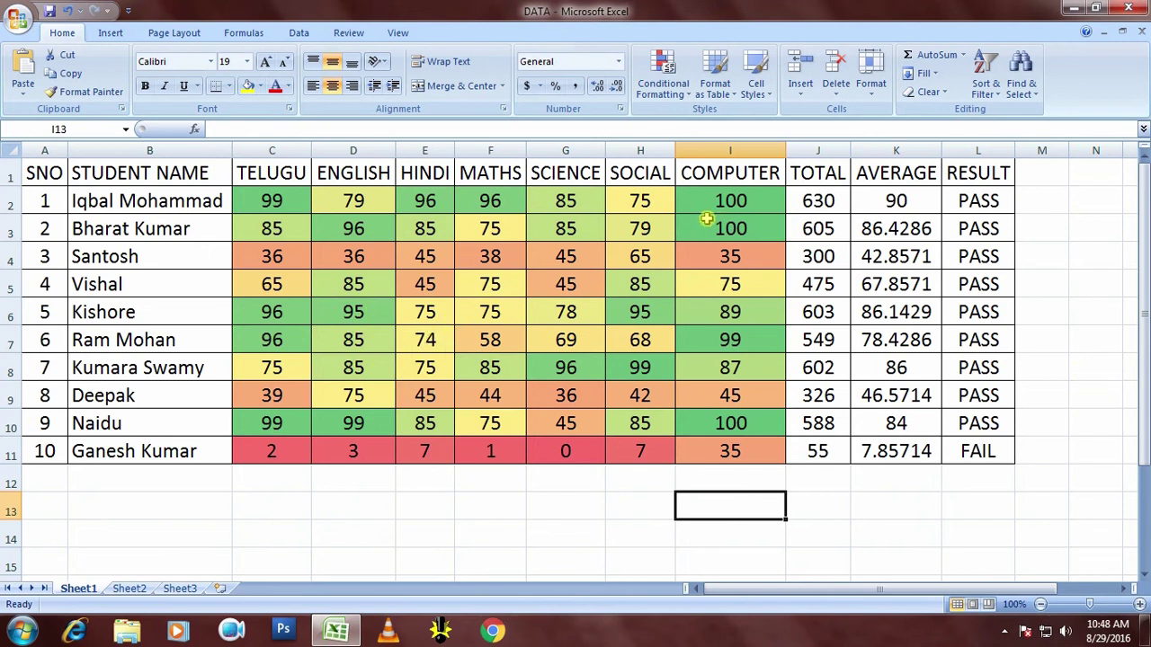
{"action": "left_click_drag", "start_coordinate": [753, 450], "coordinate": [270, 200]}
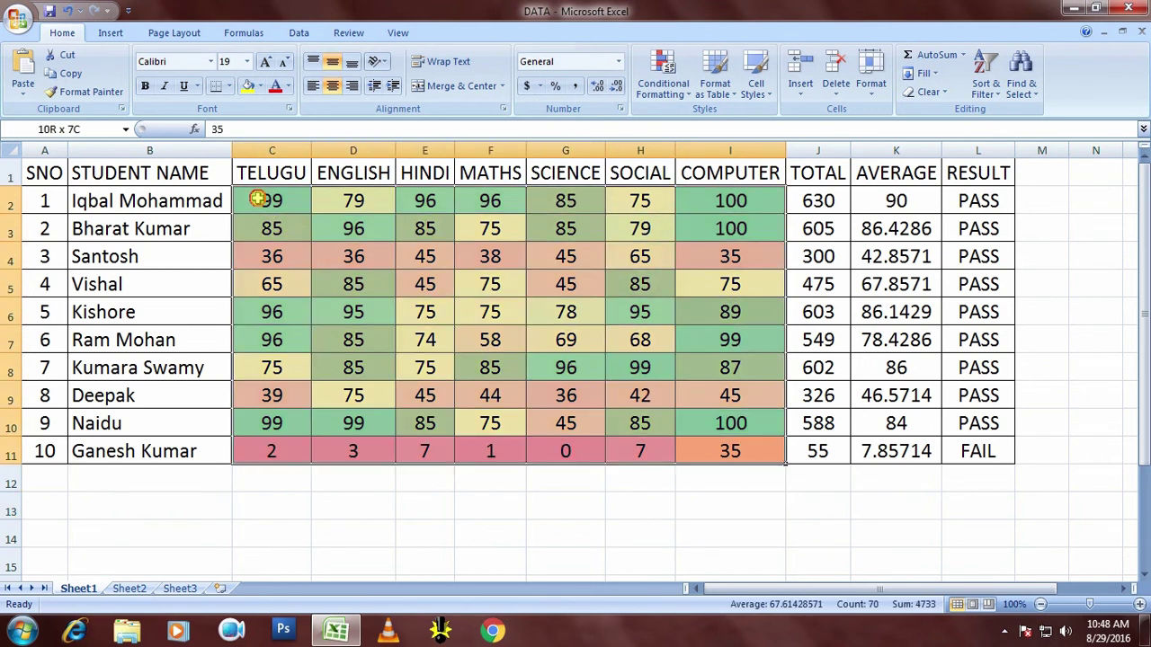
{"action": "left_click", "coordinate": [670, 90]}
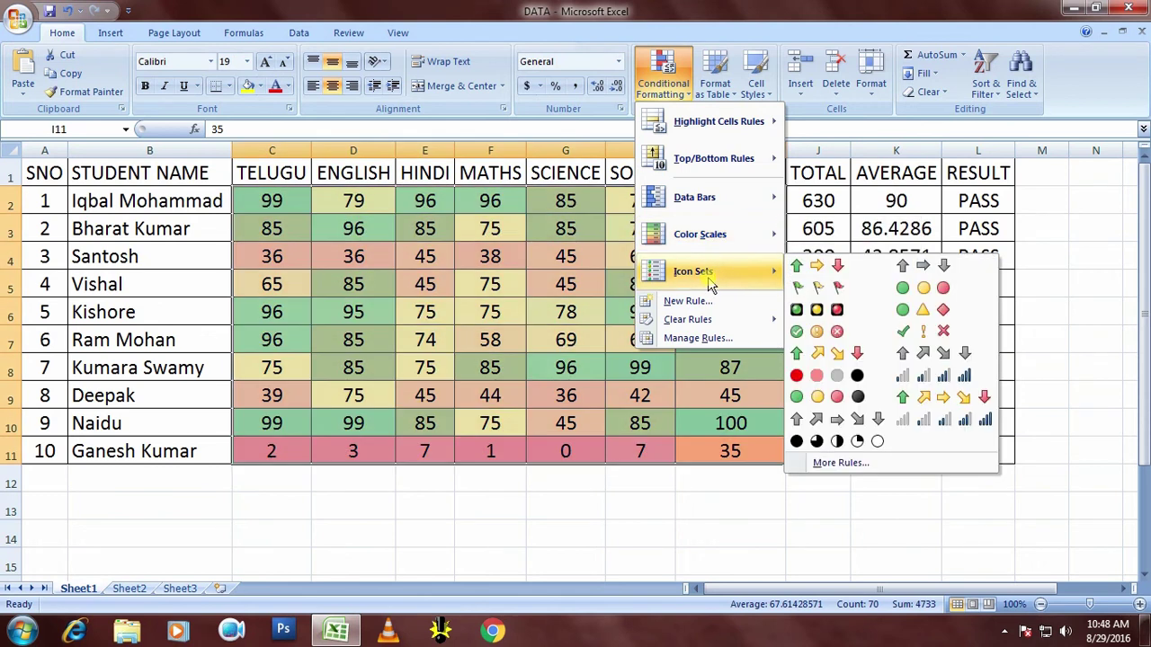
{"action": "mouse_move", "coordinate": [688, 319]}
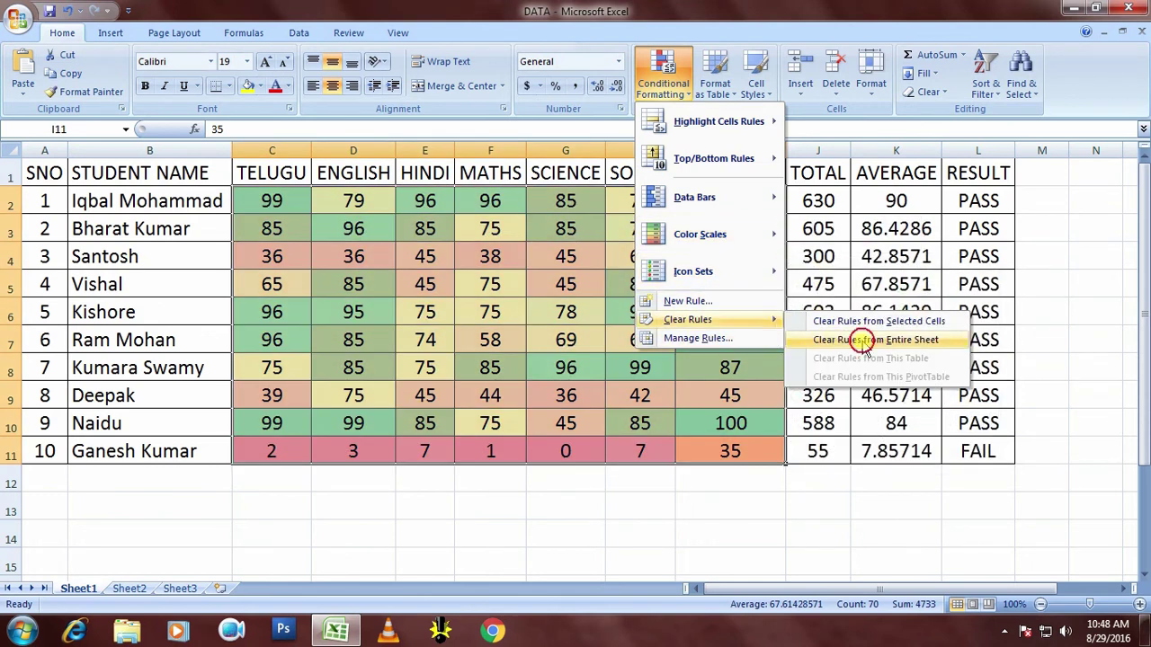
Clear all rules from the sheet and apply the 3 Symbols icon set to the marks.
{"action": "left_click", "coordinate": [859, 339]}
{"action": "left_click", "coordinate": [663, 76]}
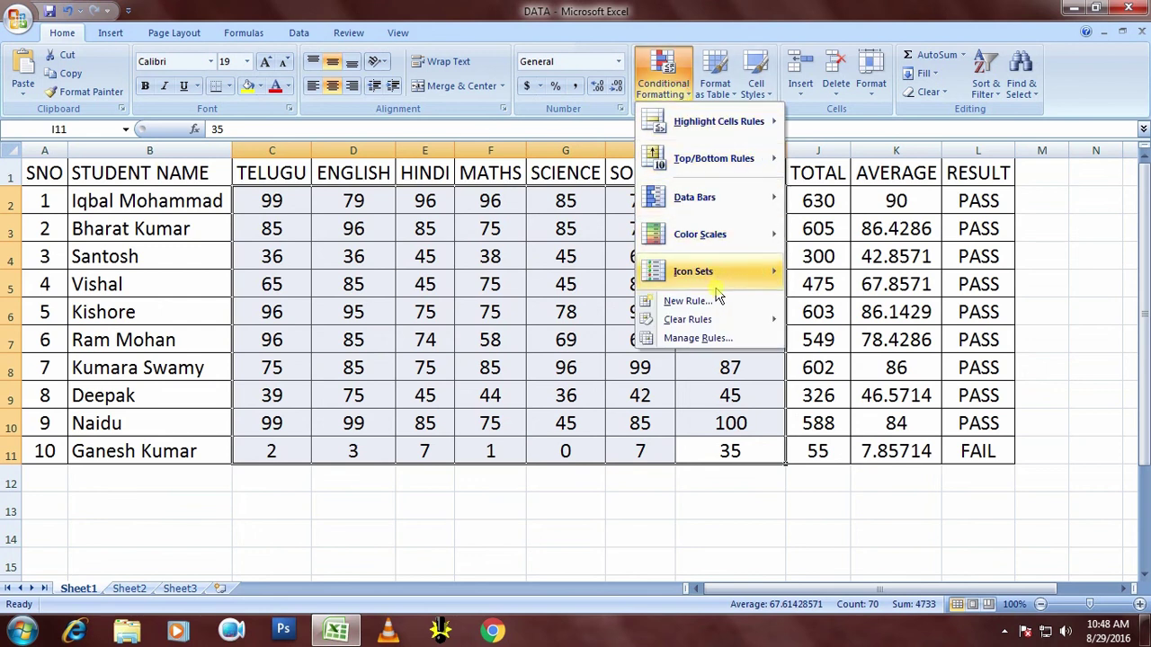
{"action": "mouse_move", "coordinate": [693, 271]}
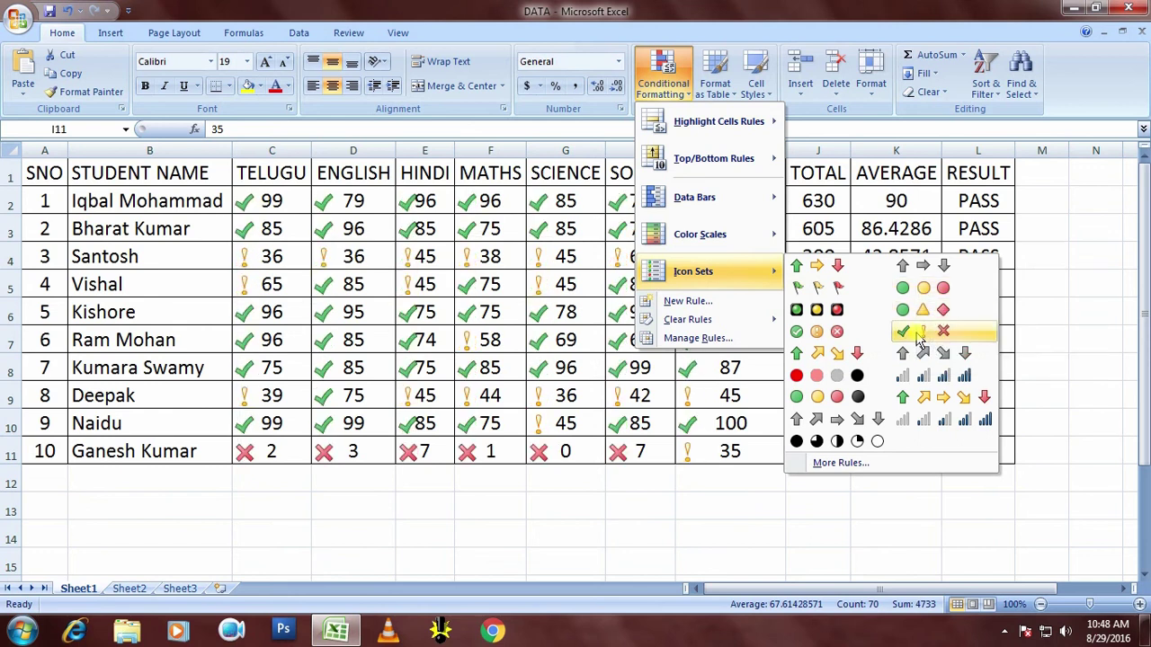
{"action": "left_click", "coordinate": [918, 335]}
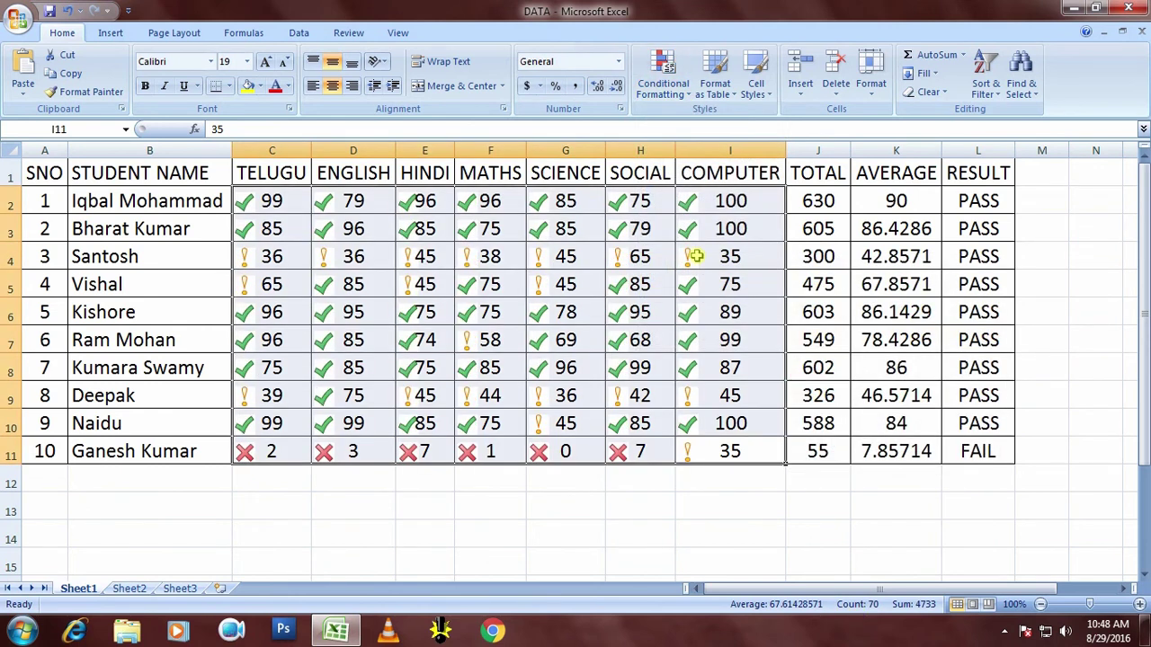
{"action": "left_click", "coordinate": [788, 526]}
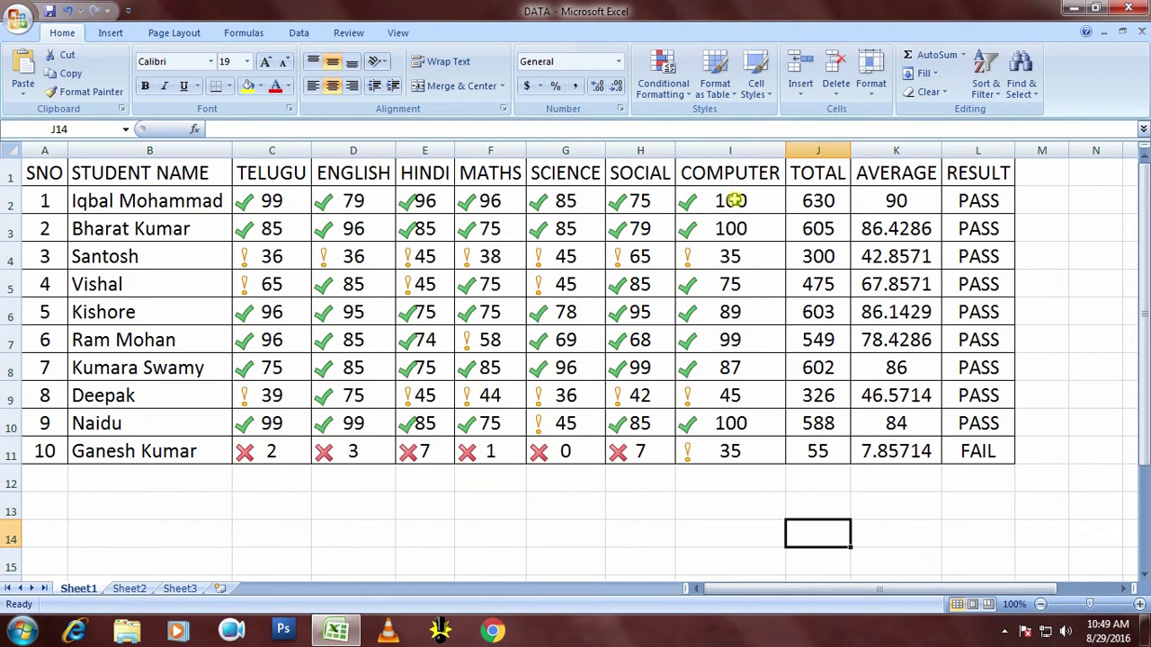
Reselect the marks and switch them to the 5 Quarters icon set.
{"action": "mouse_move", "coordinate": [731, 200]}
{"action": "left_mouse_down"}
{"action": "mouse_move", "coordinate": [337, 437]}
{"action": "mouse_move", "coordinate": [263, 453]}
{"action": "left_mouse_up"}
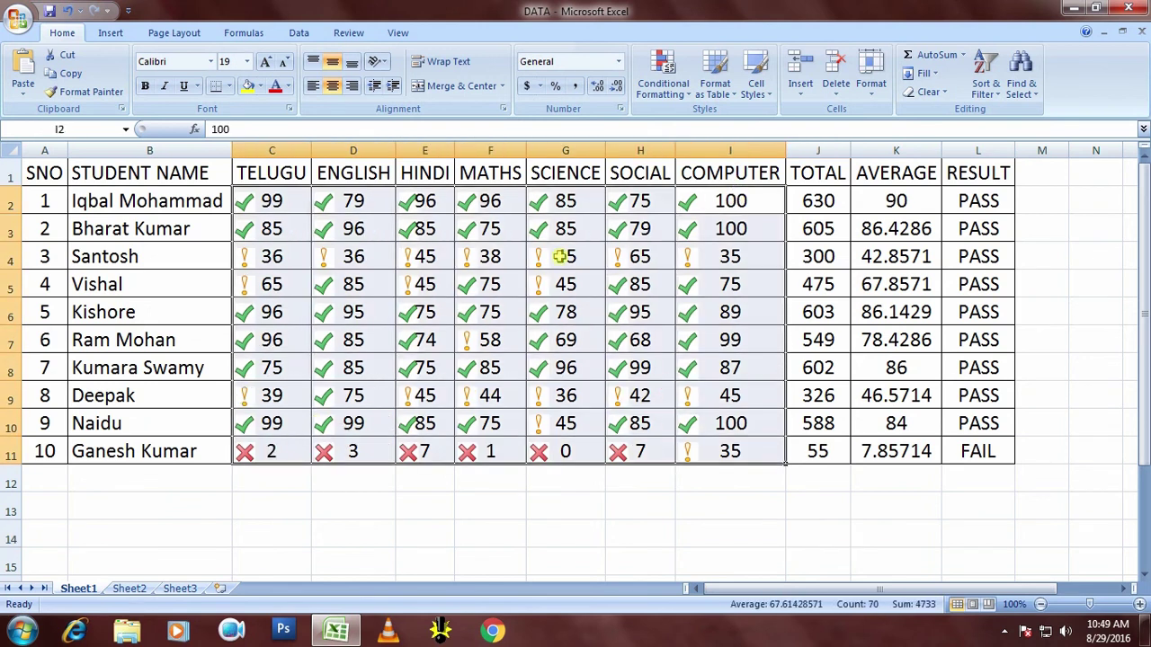
{"action": "left_click", "coordinate": [663, 79]}
{"action": "mouse_move", "coordinate": [693, 270]}
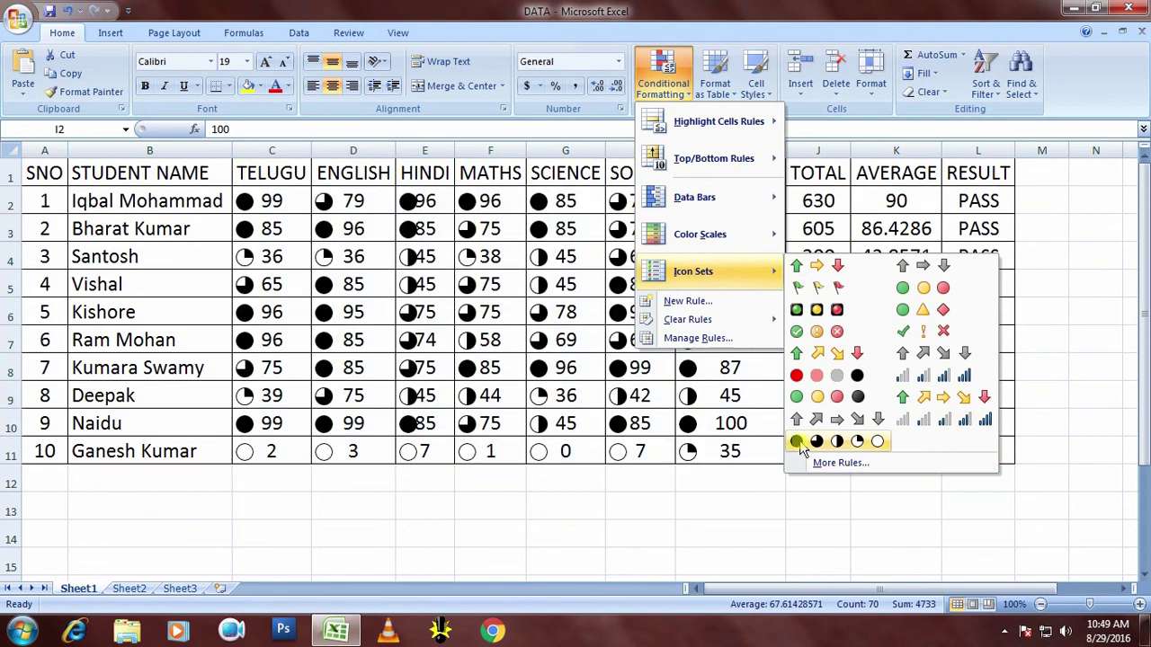
{"action": "left_click", "coordinate": [797, 441]}
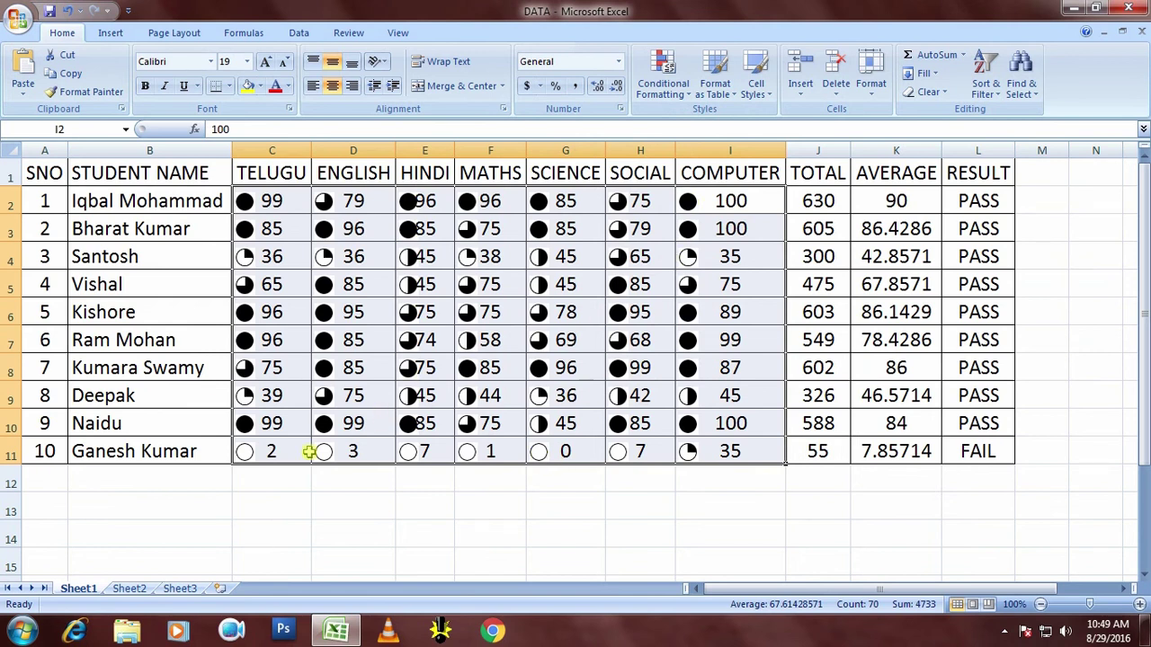
{"action": "left_click", "coordinate": [667, 88]}
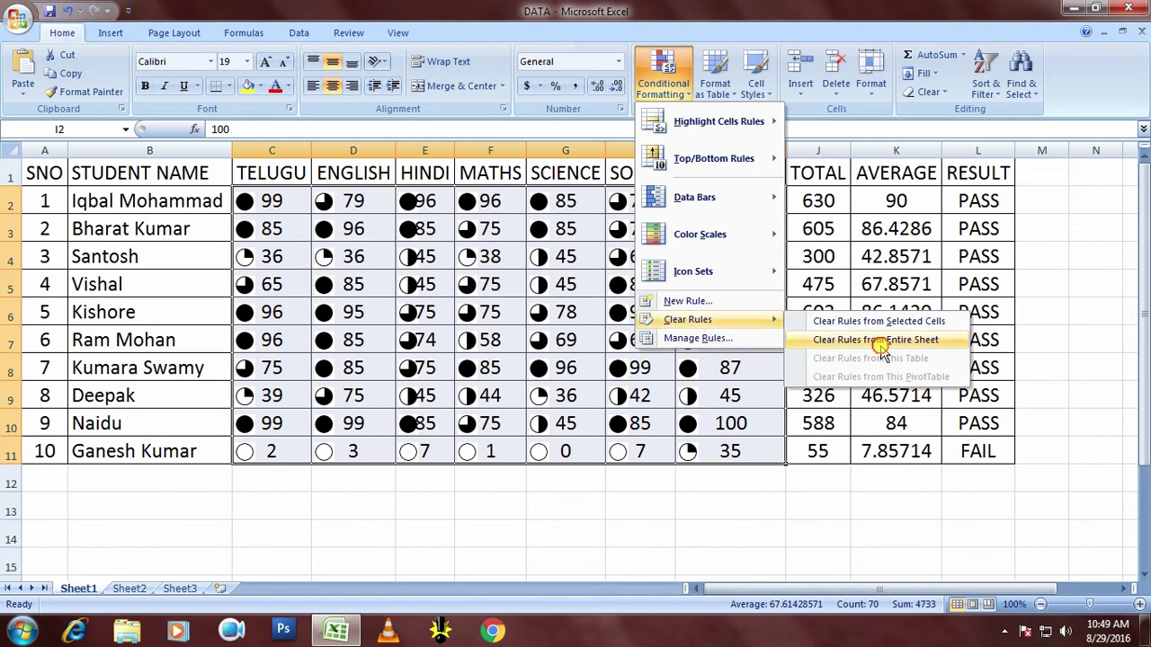
Clear the icon sets and start a new rule matching cells whose value is equal to.
{"action": "left_click", "coordinate": [880, 340]}
{"action": "left_click", "coordinate": [663, 82]}
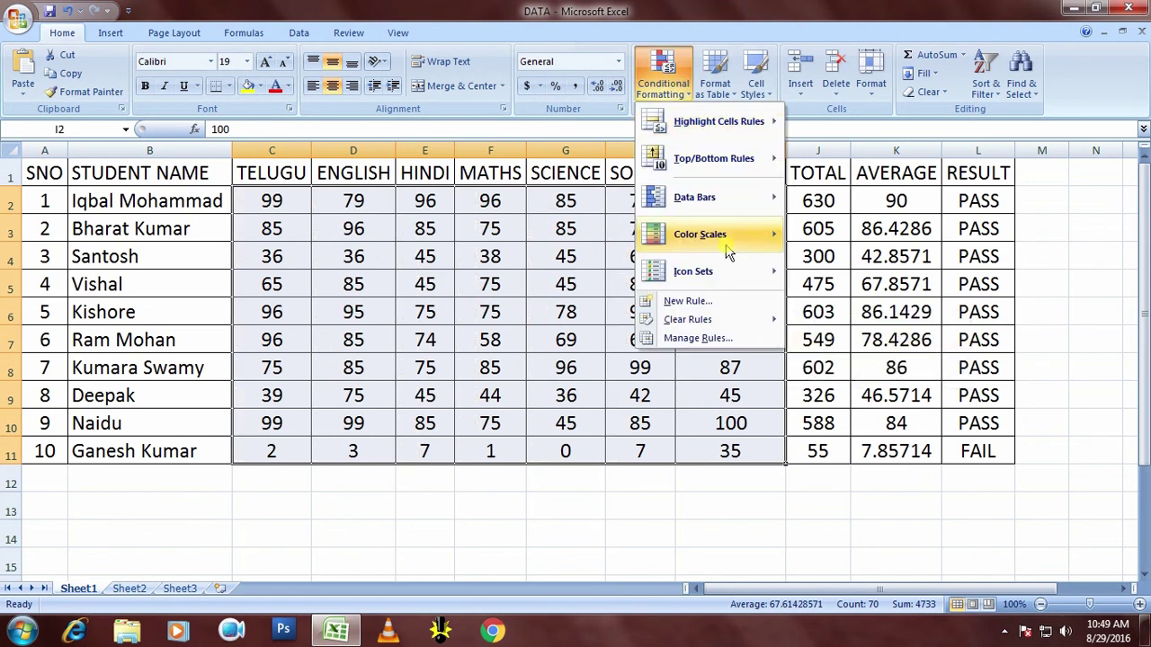
{"action": "mouse_move", "coordinate": [693, 270]}
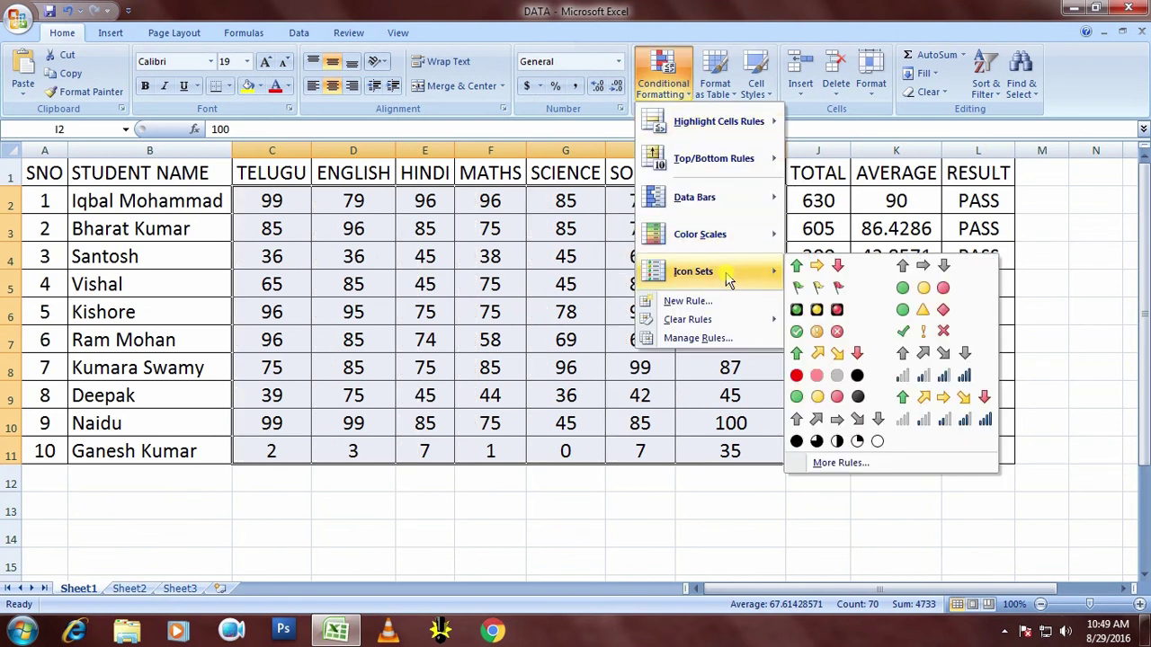
{"action": "left_click", "coordinate": [728, 302]}
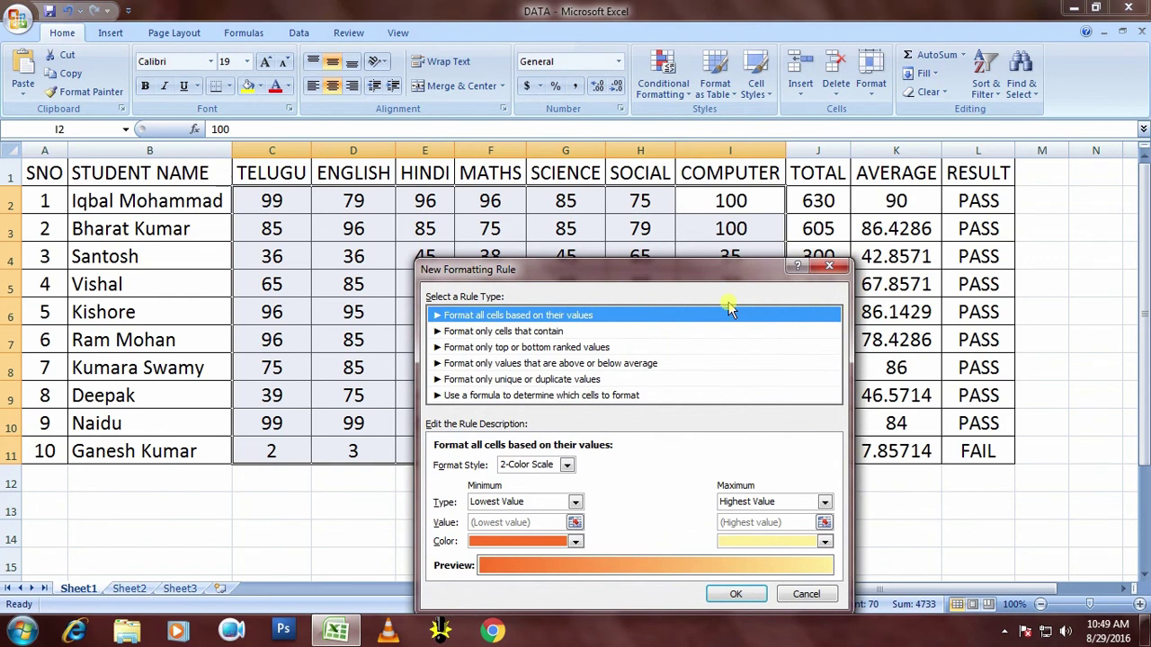
{"action": "left_click", "coordinate": [567, 332]}
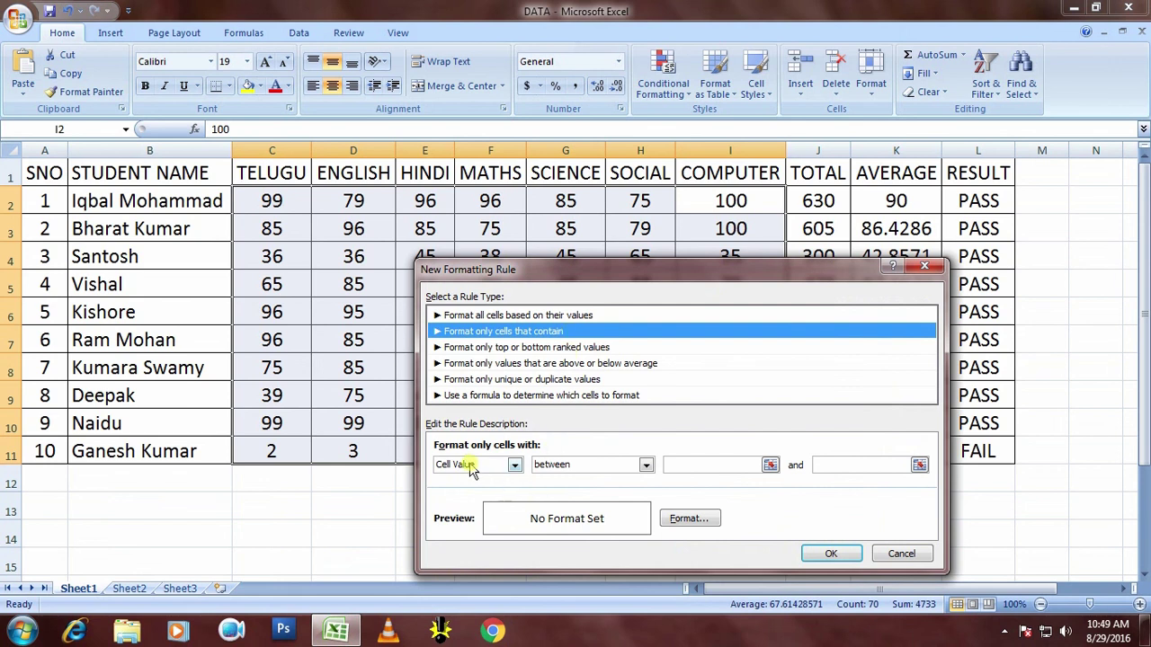
{"action": "left_click", "coordinate": [514, 464]}
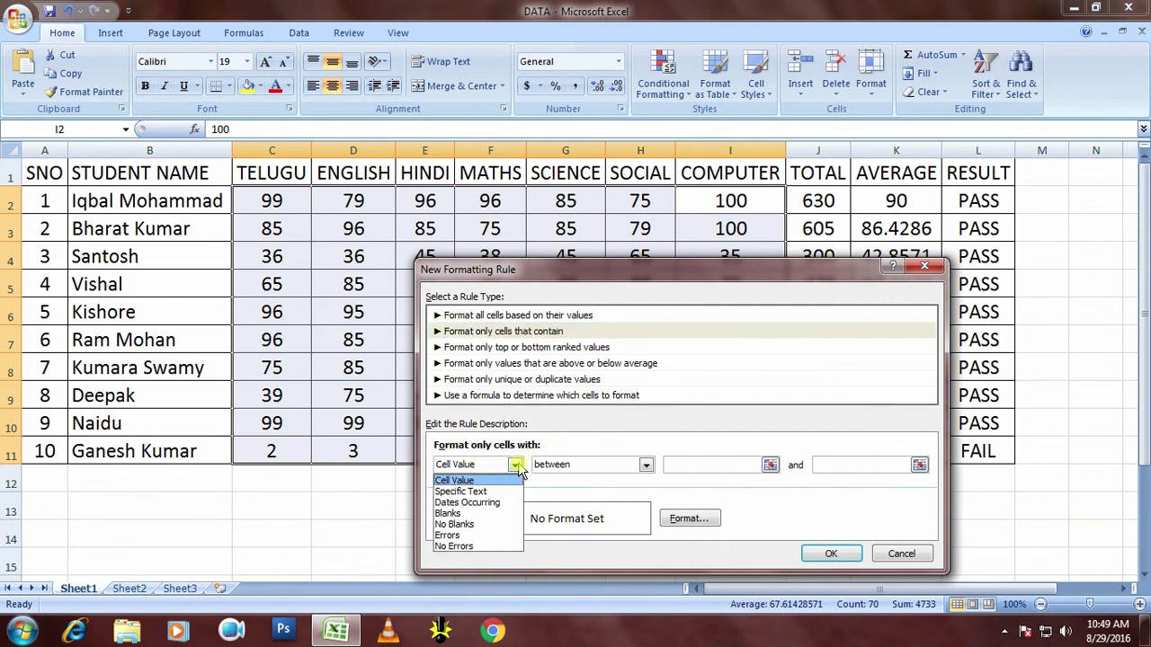
{"action": "left_click", "coordinate": [481, 492]}
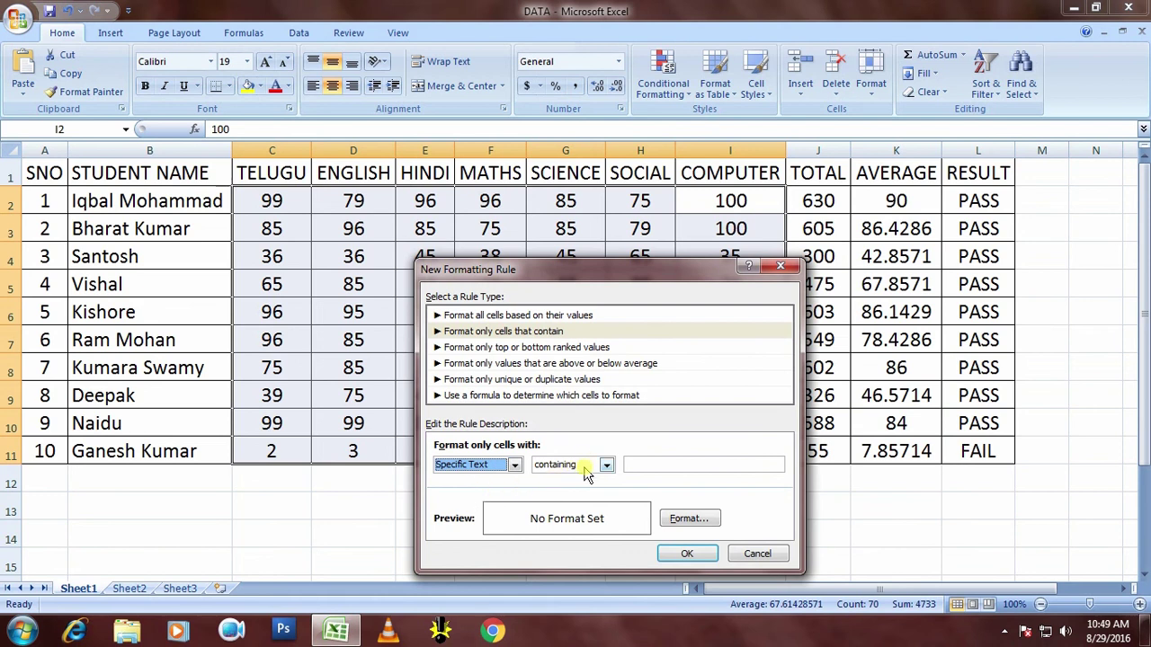
{"action": "left_click", "coordinate": [517, 465]}
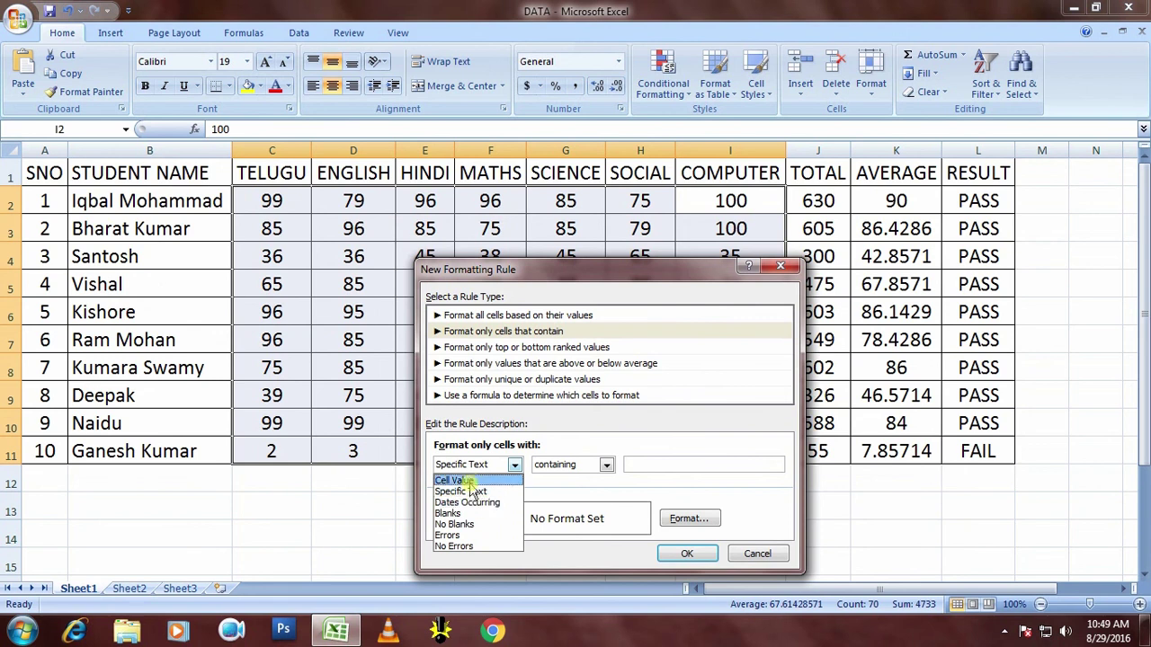
{"action": "left_click", "coordinate": [469, 479]}
{"action": "left_click", "coordinate": [646, 465]}
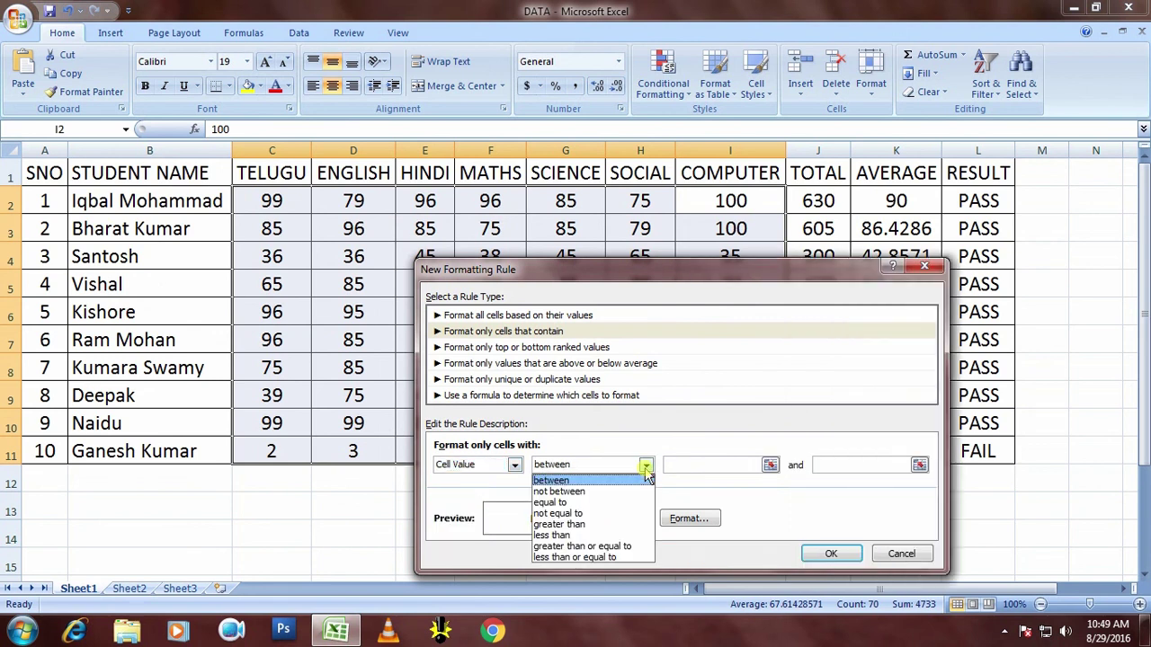
{"action": "left_click", "coordinate": [551, 502]}
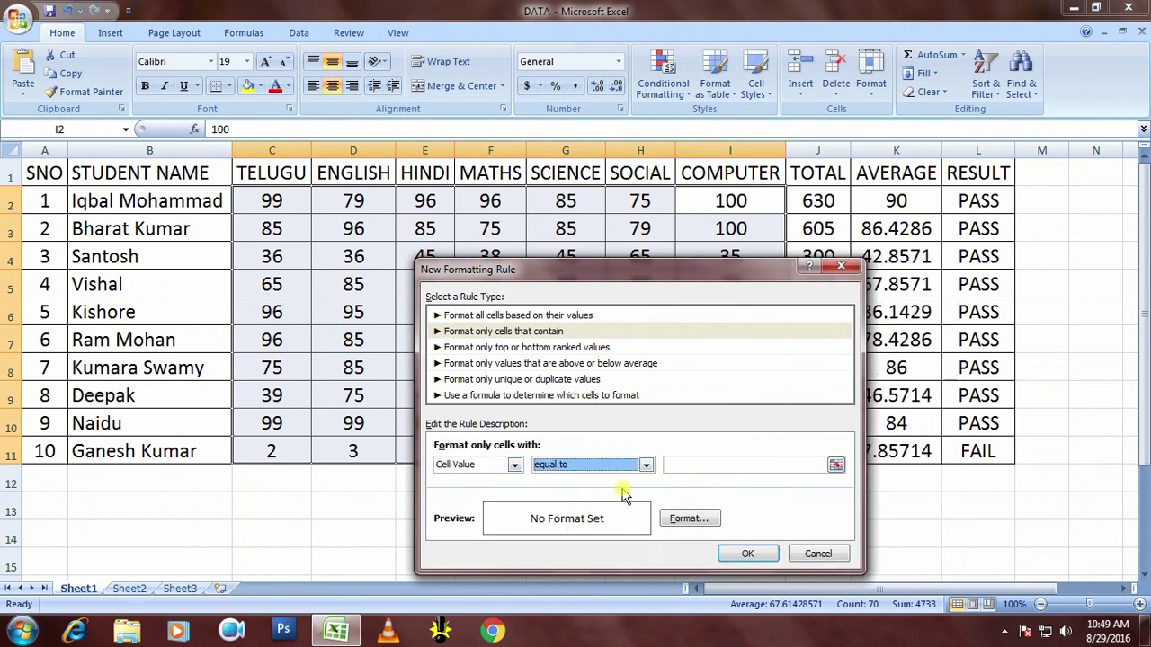
Format cells equal to 75 as bold light-blue text and confirm the rule.
{"action": "left_click", "coordinate": [728, 463]}
{"action": "type", "text": "75"}
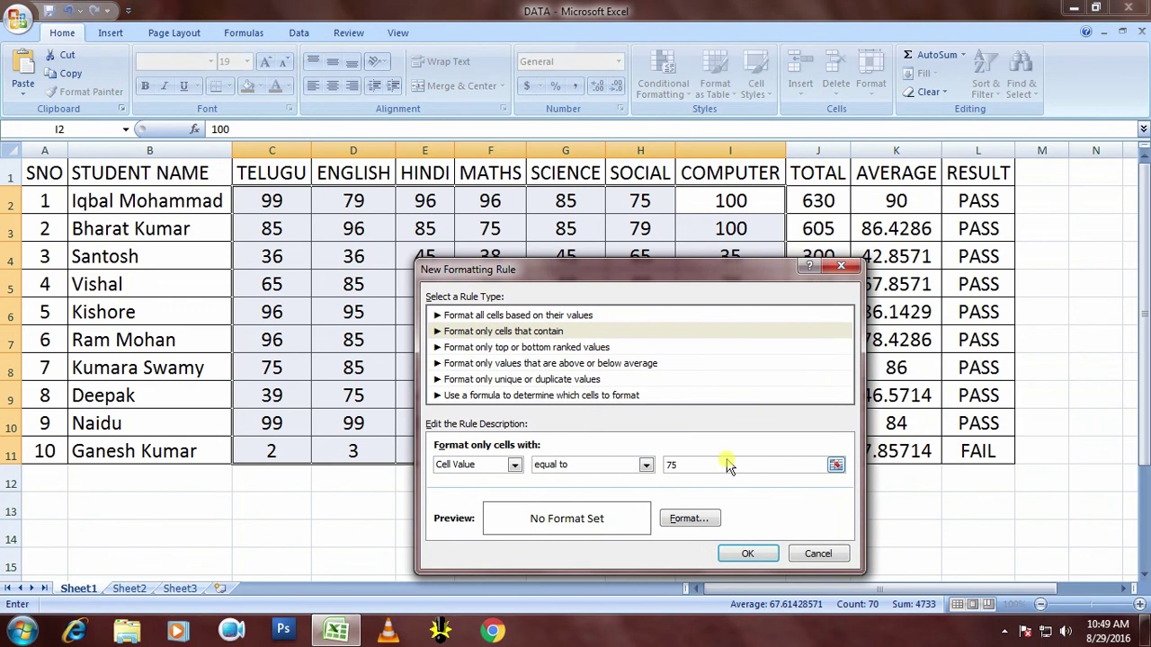
{"action": "left_click", "coordinate": [691, 519]}
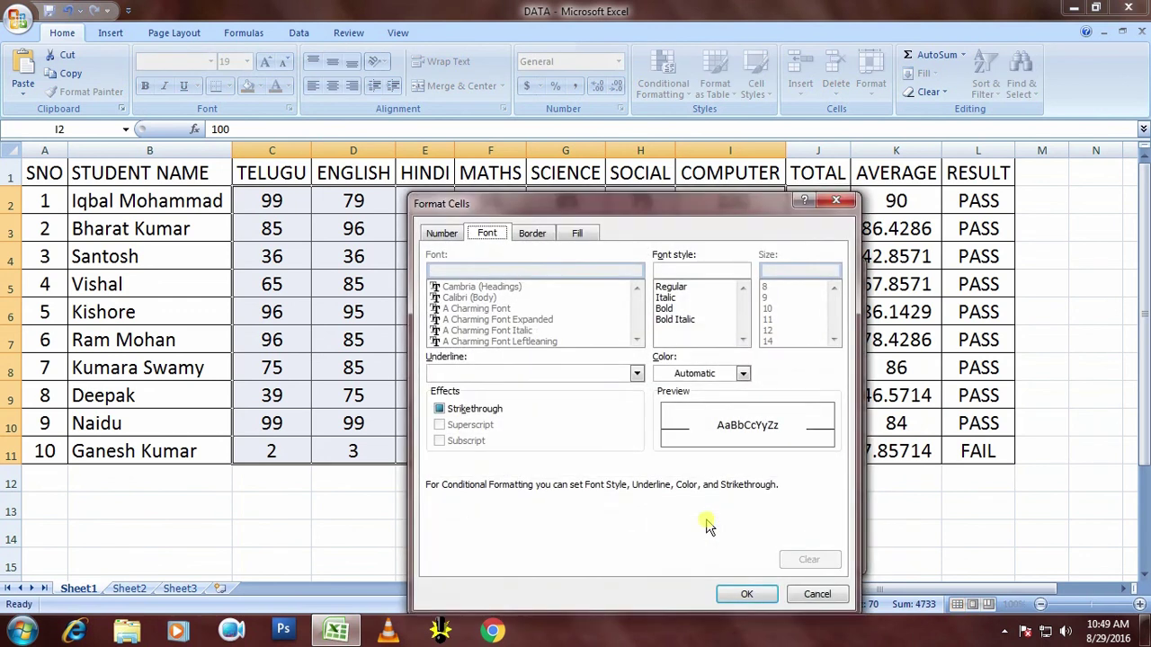
{"action": "left_click", "coordinate": [676, 308]}
{"action": "left_click", "coordinate": [710, 374]}
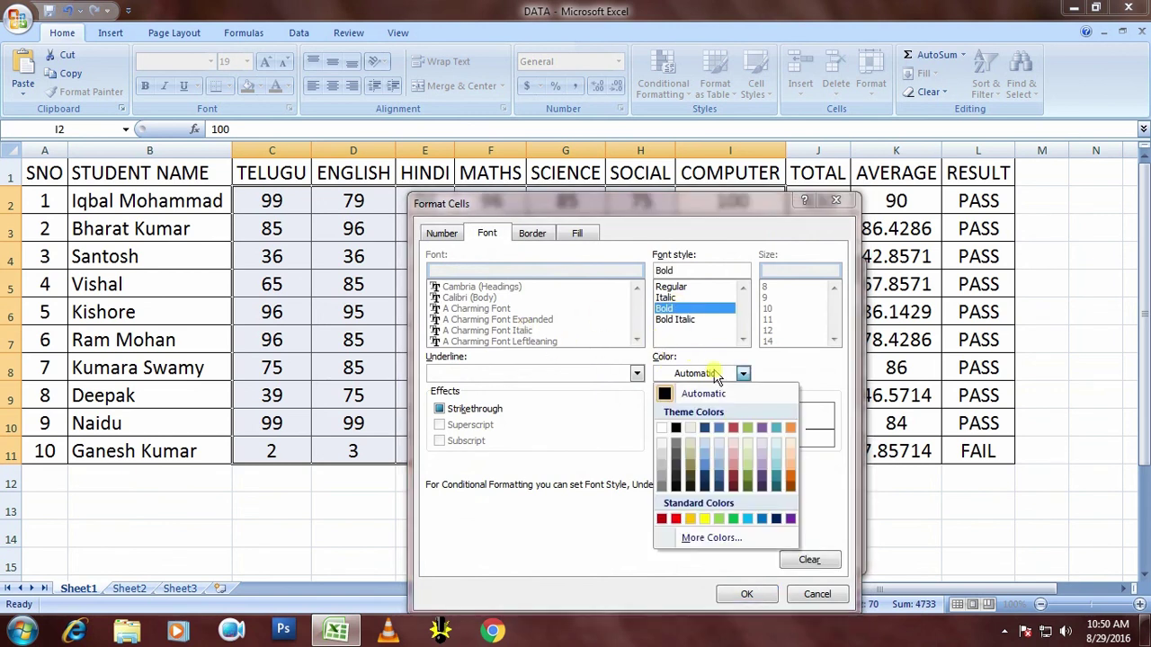
{"action": "left_click", "coordinate": [705, 451]}
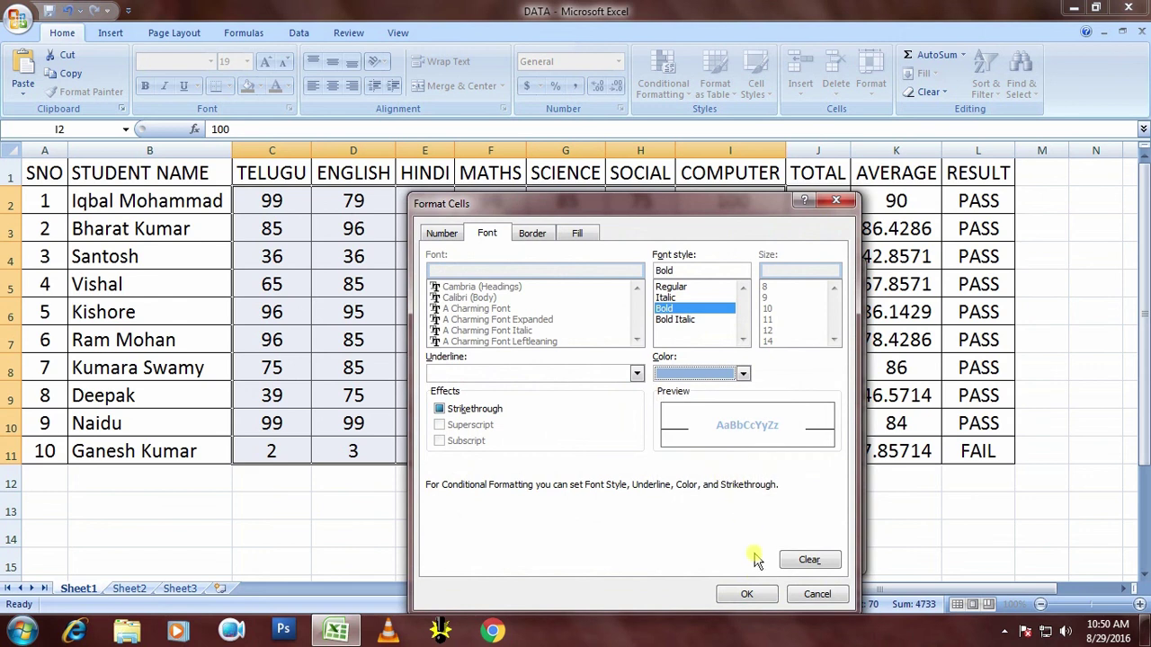
{"action": "left_click", "coordinate": [748, 595]}
{"action": "left_click", "coordinate": [733, 557]}
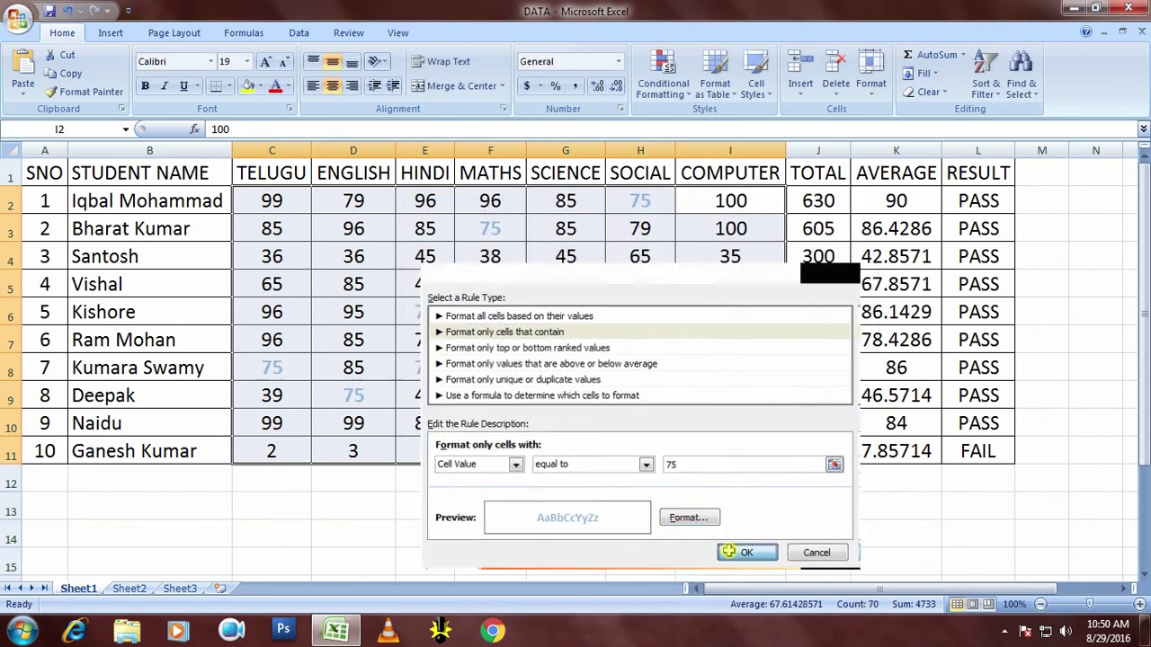
{"action": "left_click", "coordinate": [629, 504]}
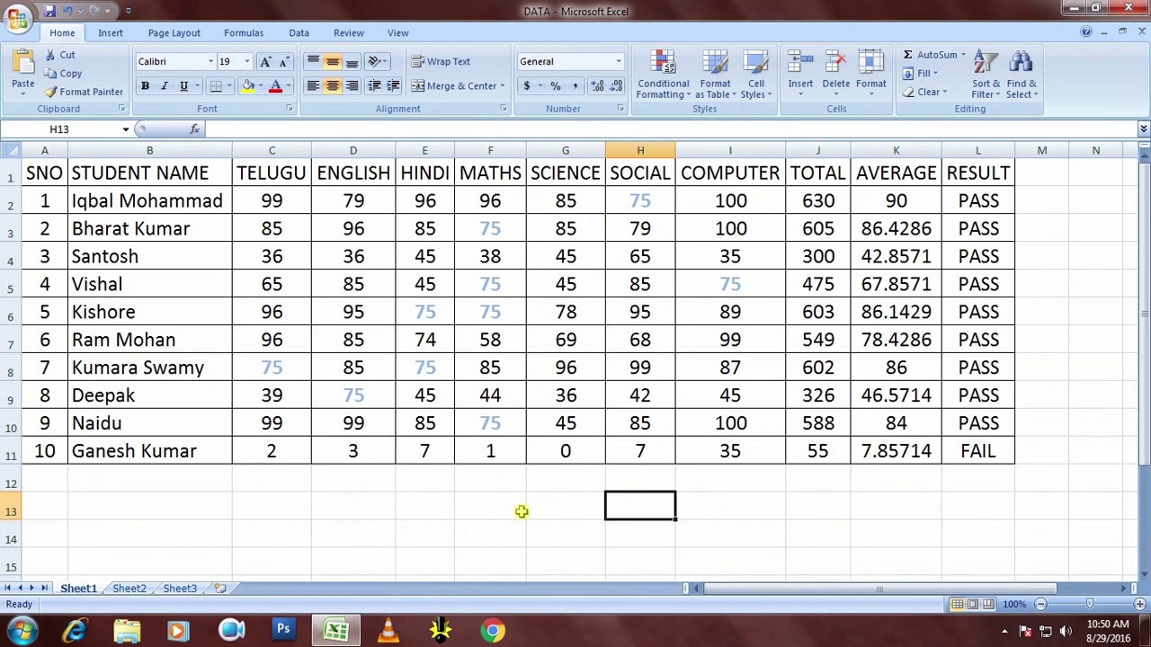
Reselect the marks in C2:I11.
{"action": "left_click", "coordinate": [663, 82]}
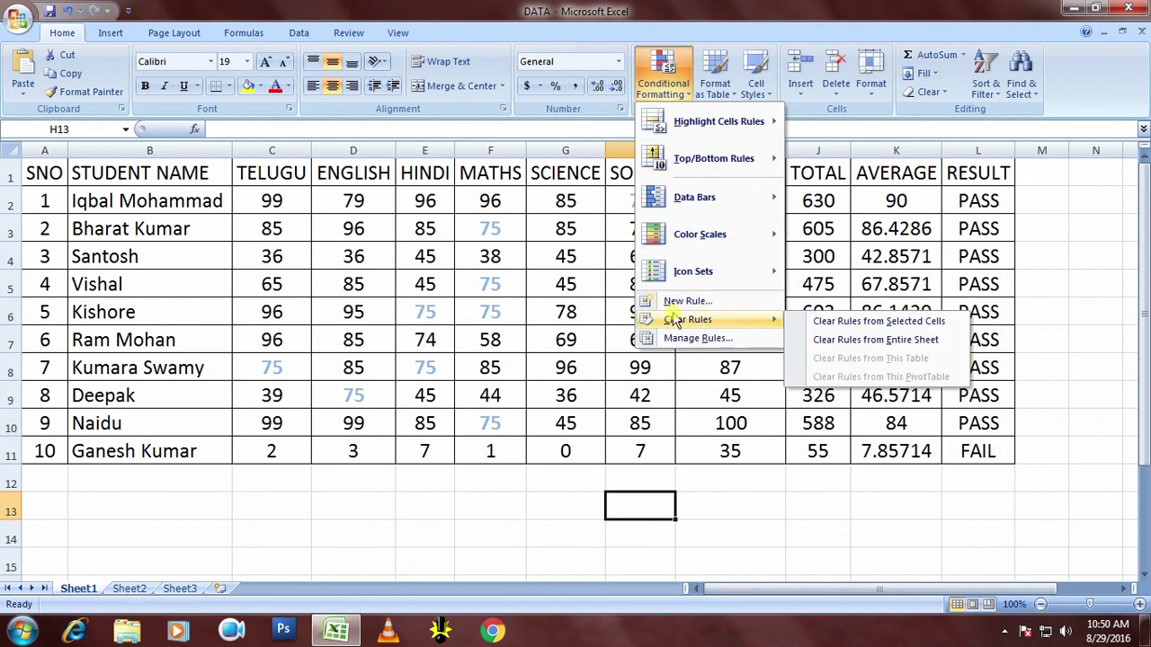
{"action": "left_click", "coordinate": [315, 190]}
{"action": "left_click_drag", "start_coordinate": [270, 200], "coordinate": [743, 442]}
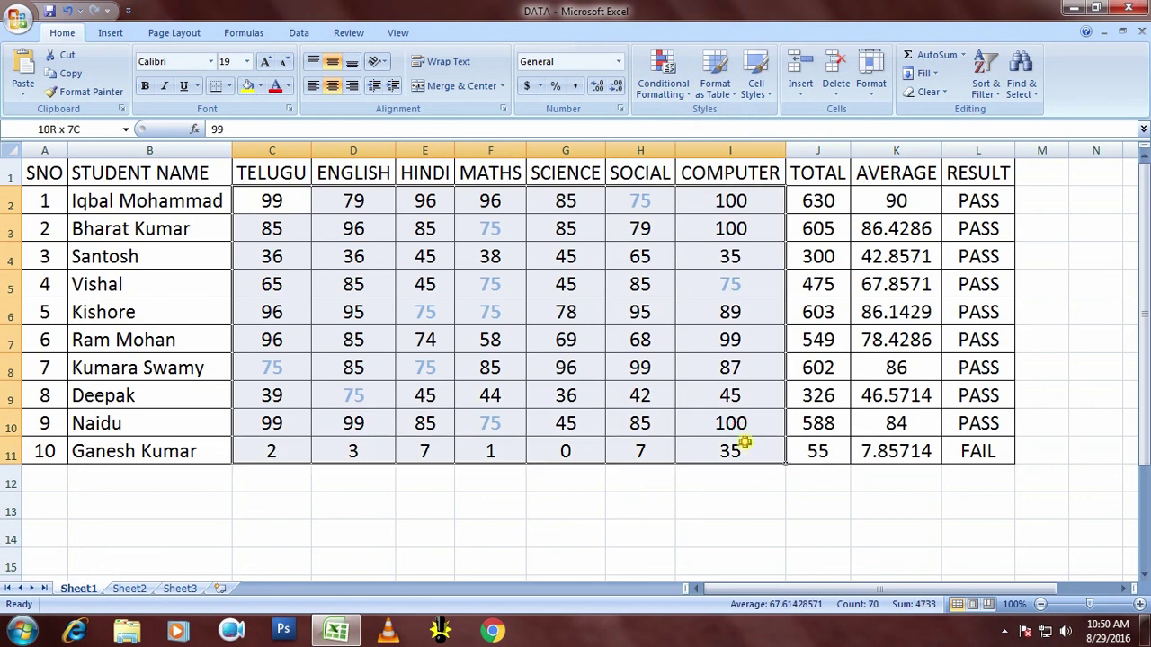
{"action": "left_click", "coordinate": [669, 90]}
{"action": "mouse_move", "coordinate": [687, 320]}
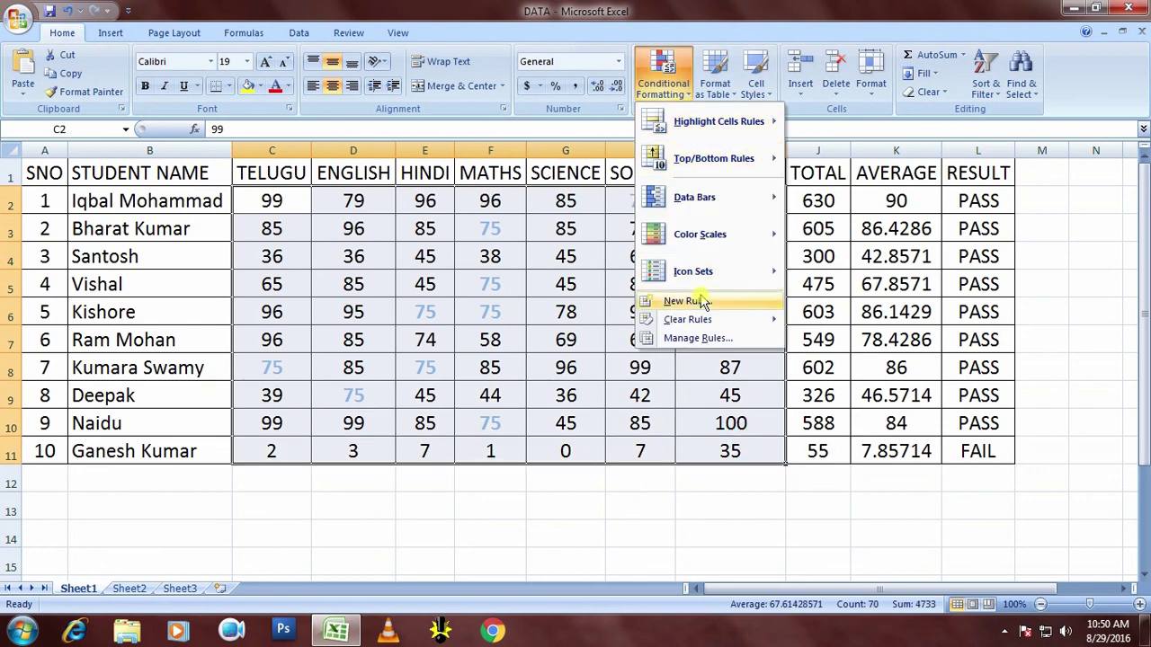